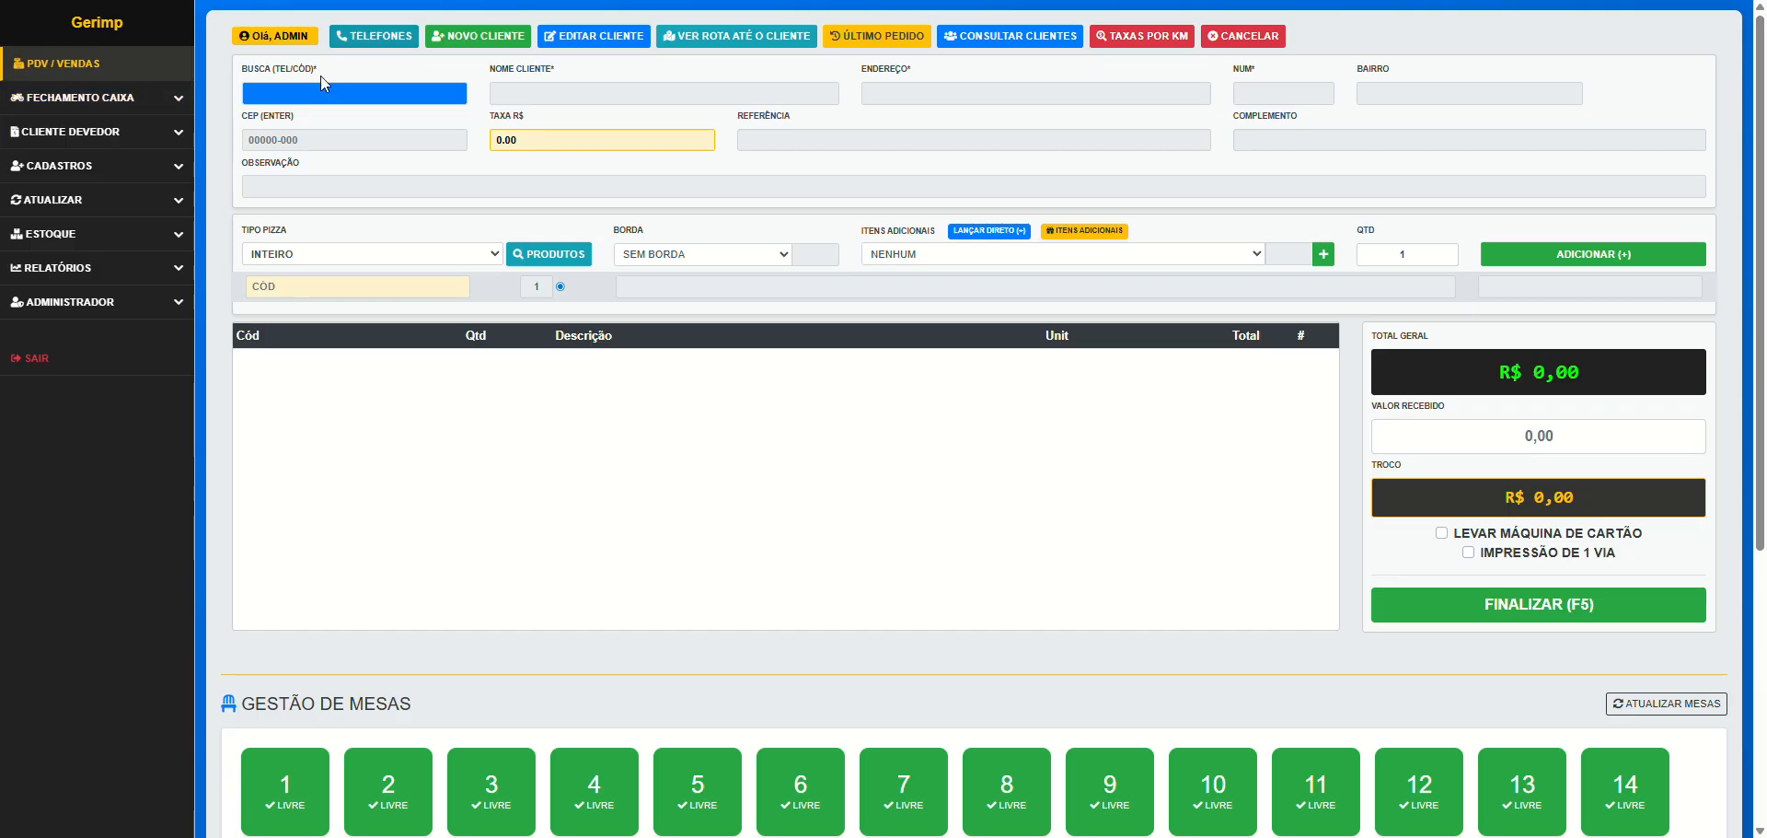
Load the saved delivery customer's record into the sales form through the phone search
click(302, 93)
click(391, 130)
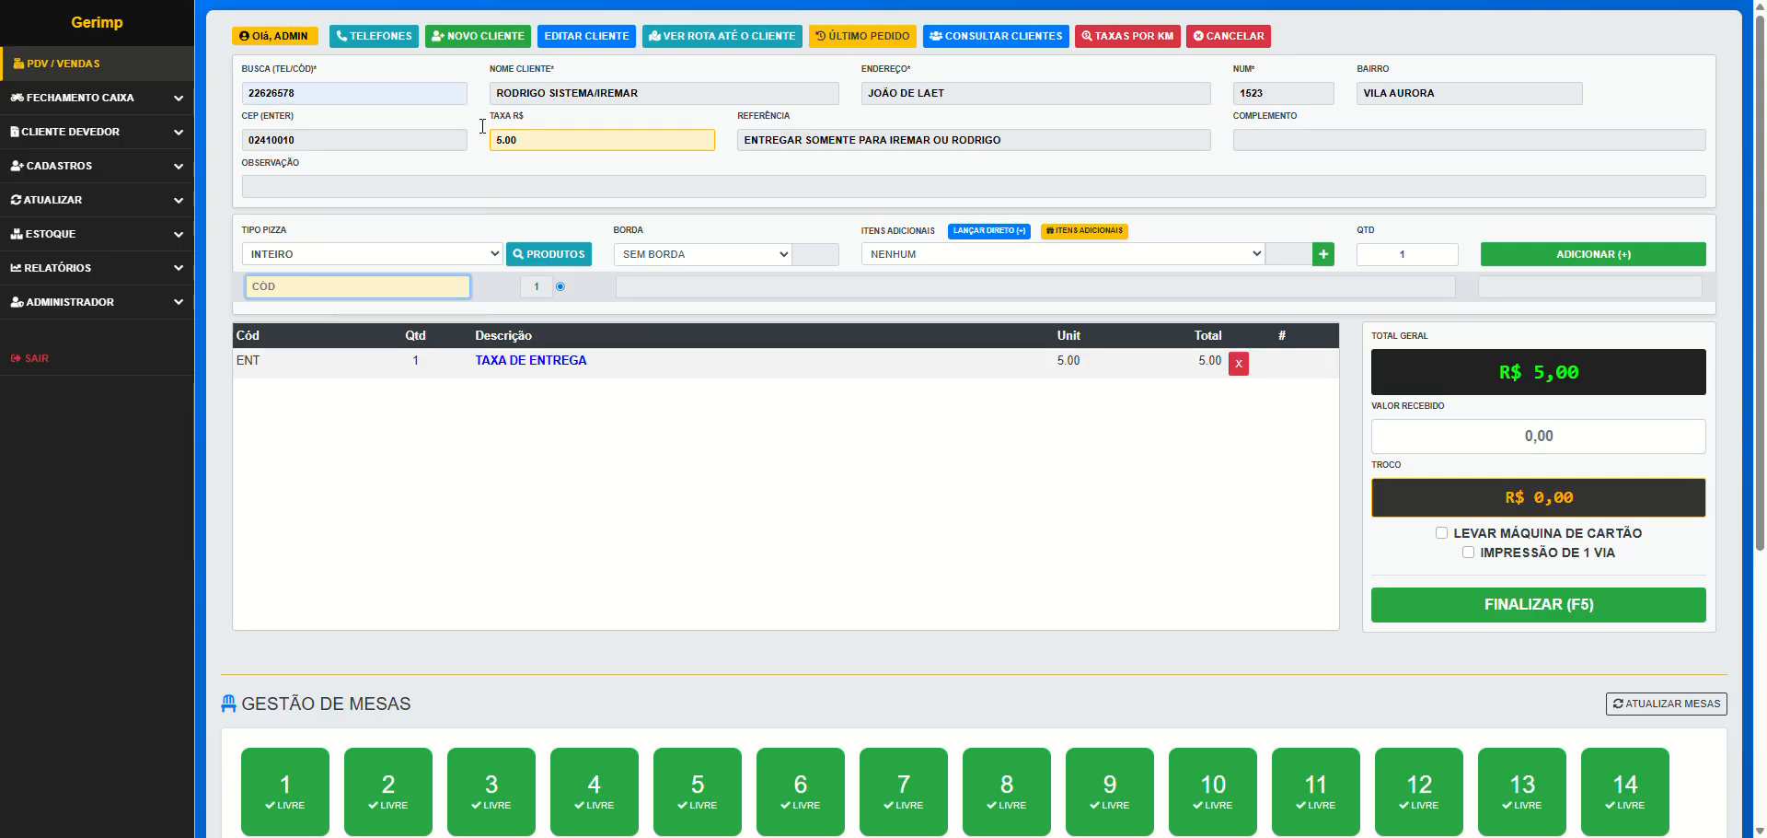
triple_click(649, 90)
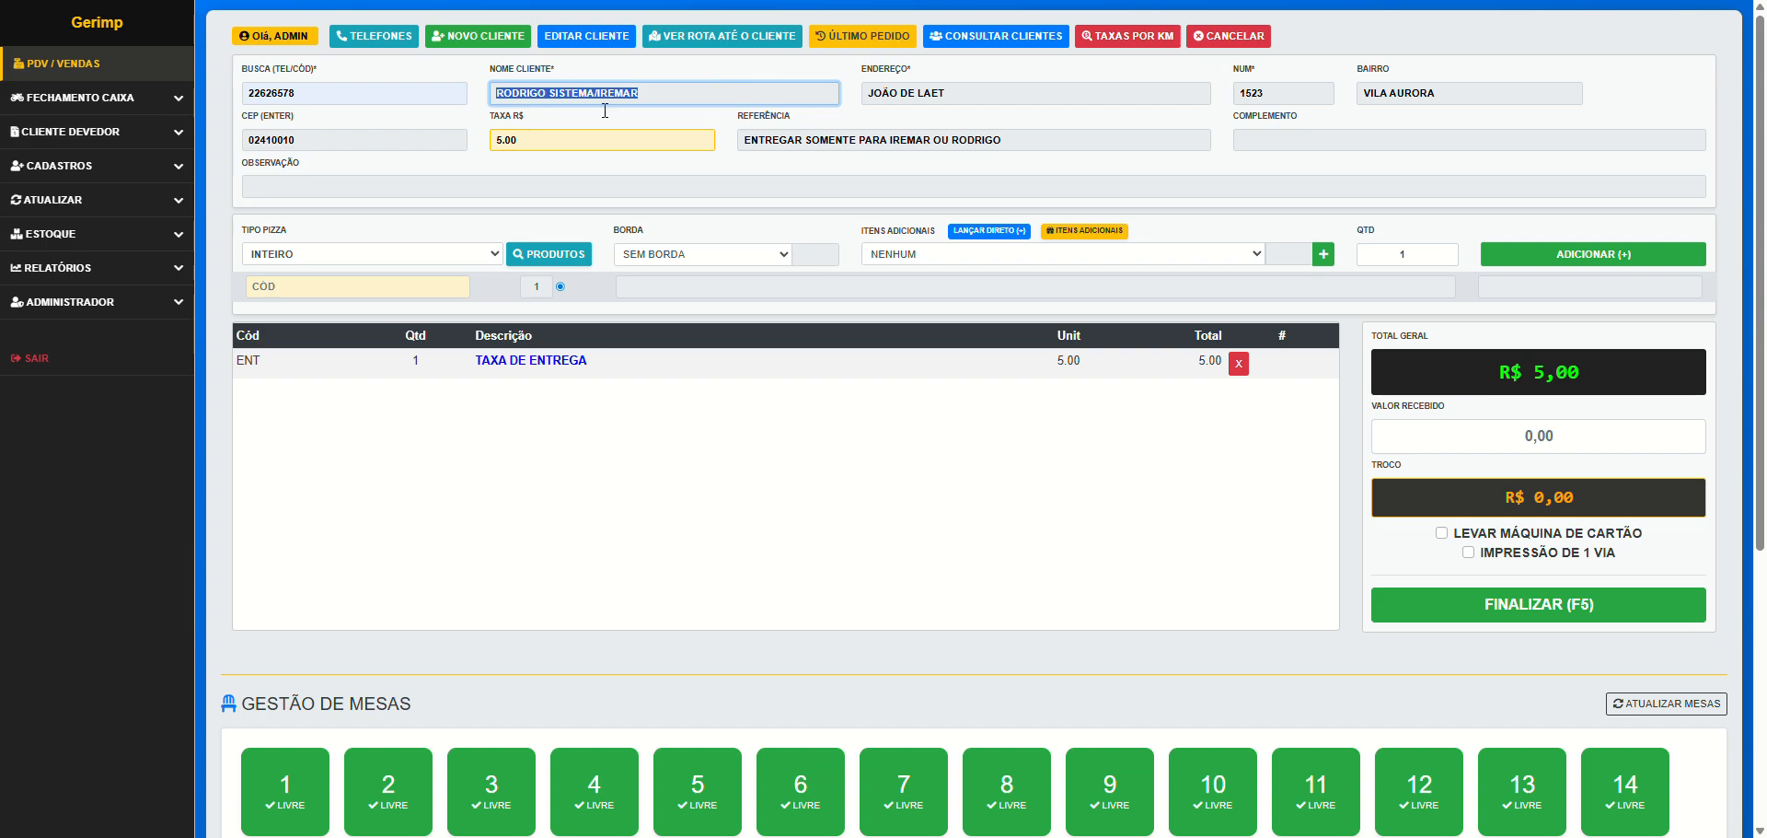
Put the loaded customer's record into edit mode and save its data
click(586, 38)
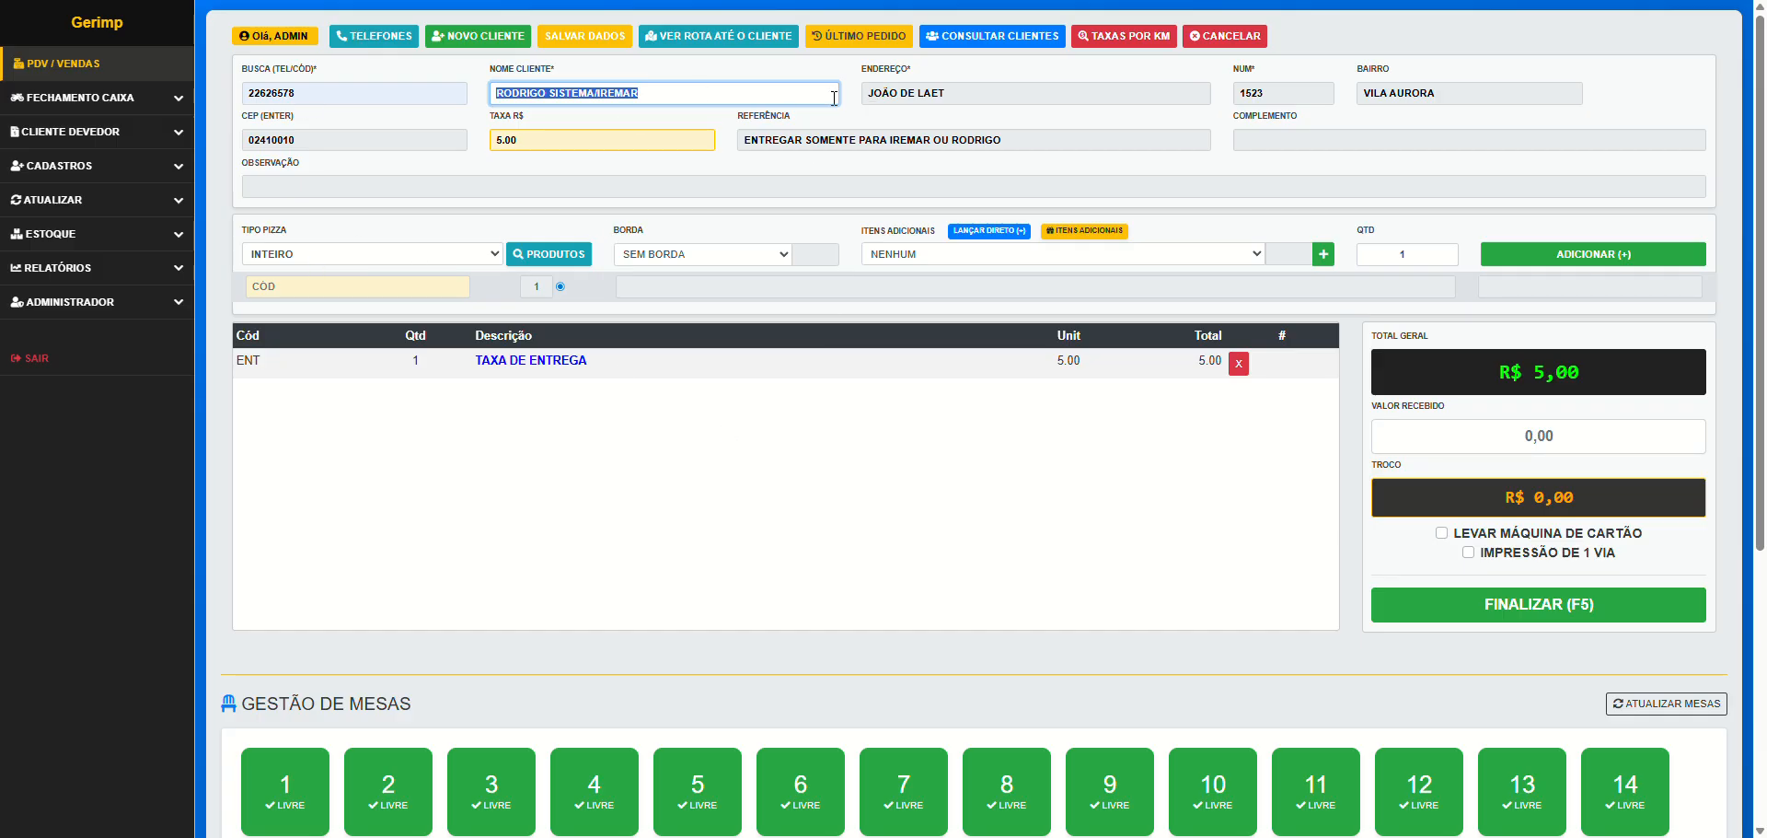
click(579, 41)
click(1042, 61)
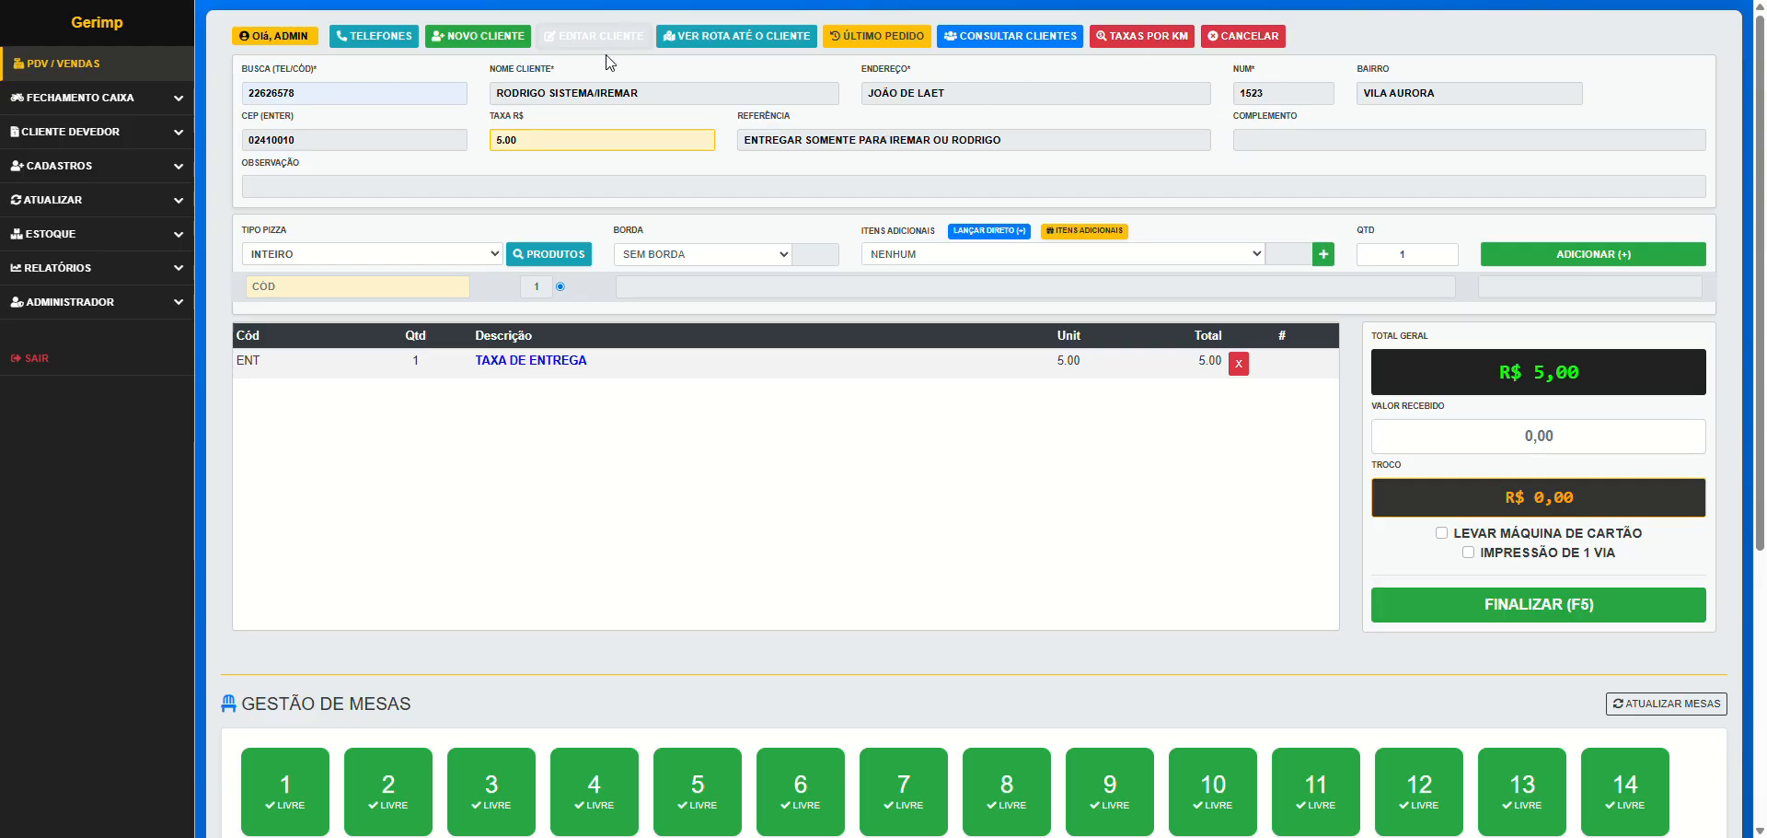
Add a third phone number (ID2) to the customer's record, save it, and reopen the phone list to check it
click(315, 92)
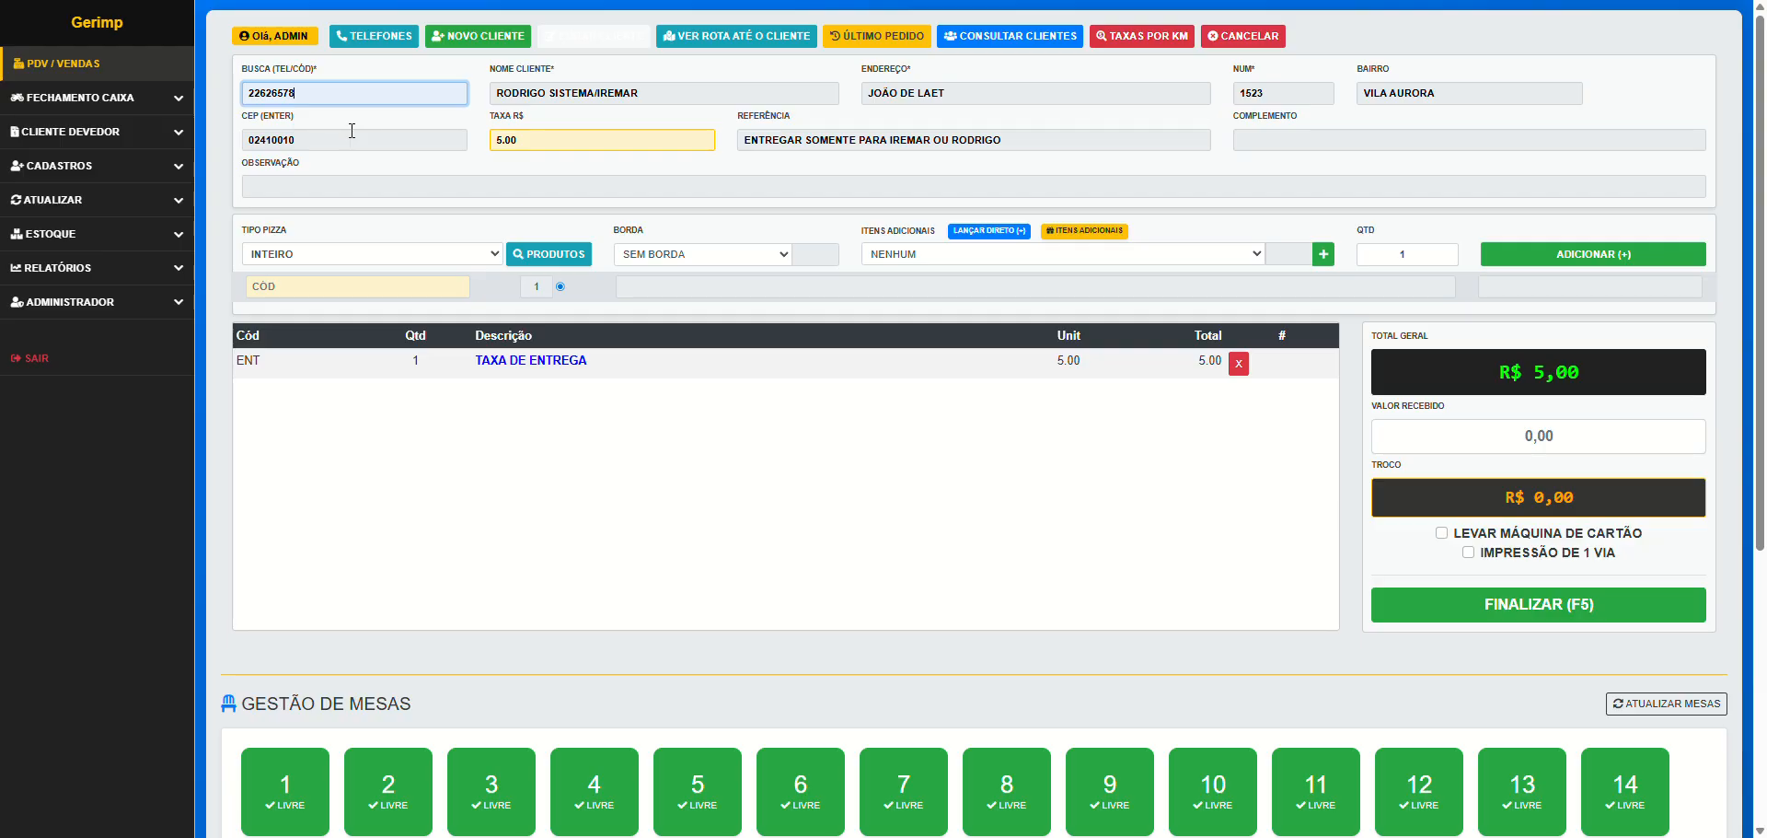
click(383, 37)
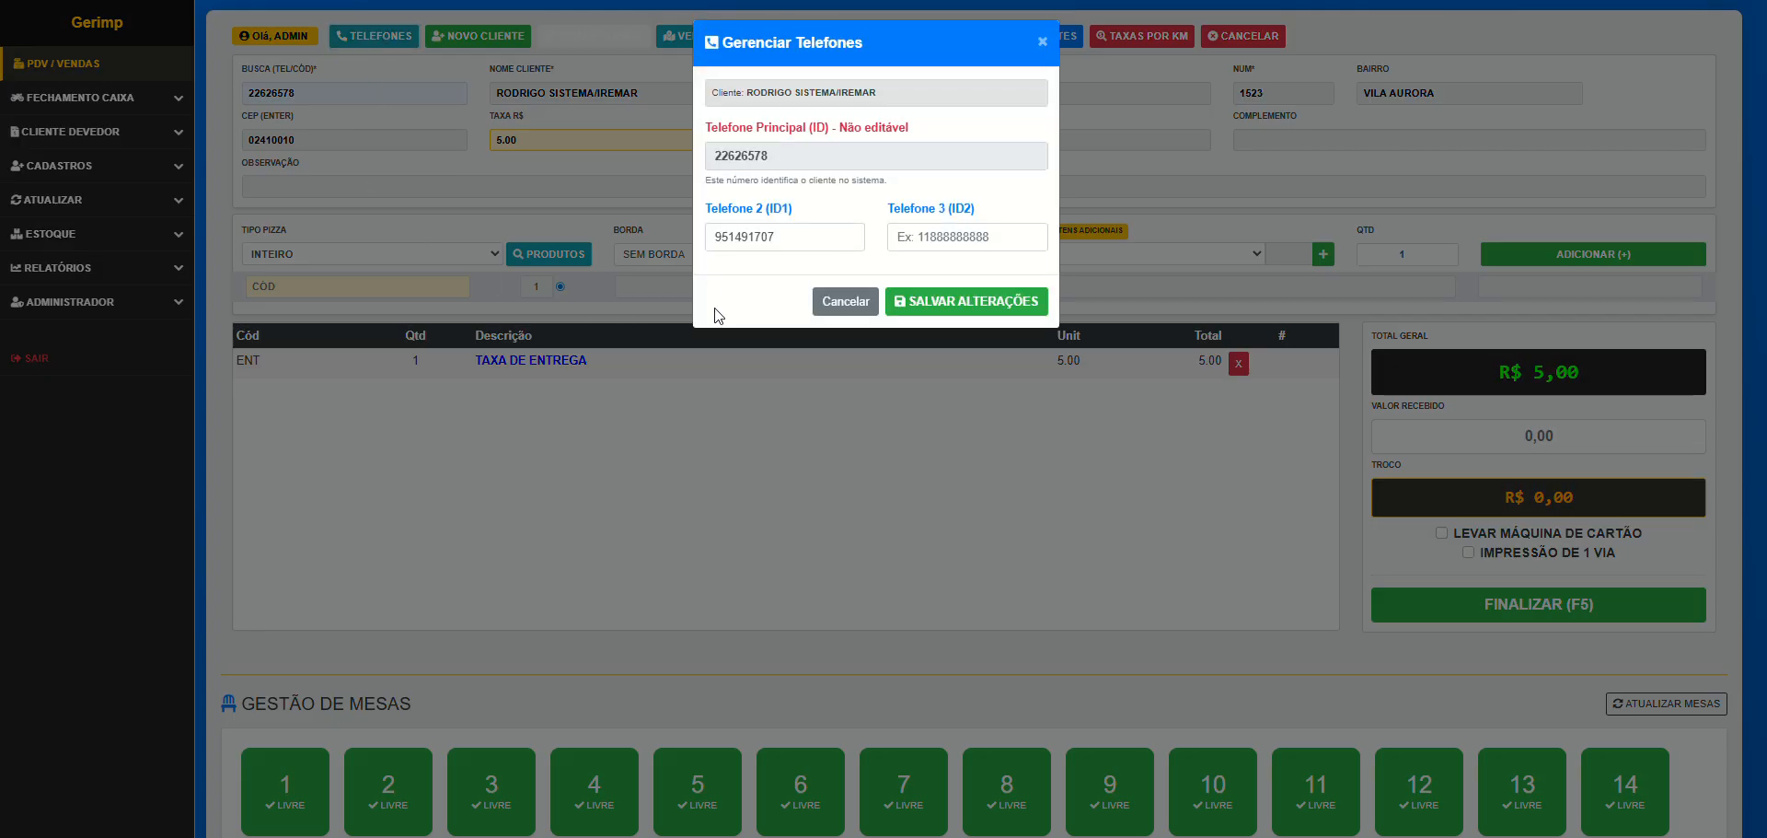
double_click(789, 237)
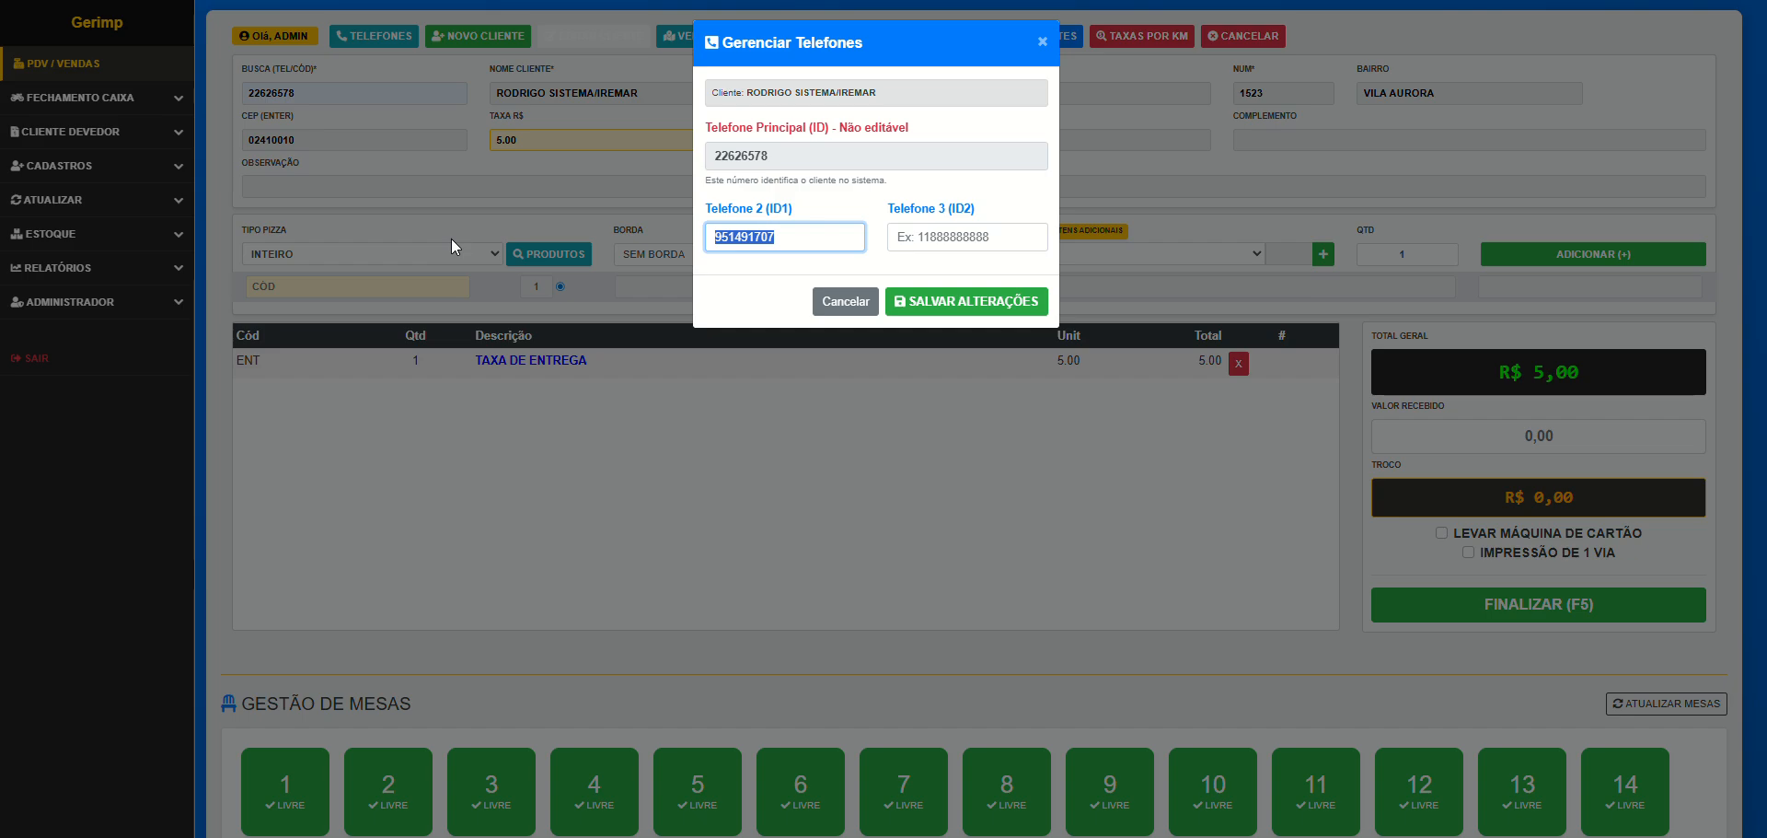
click(926, 238)
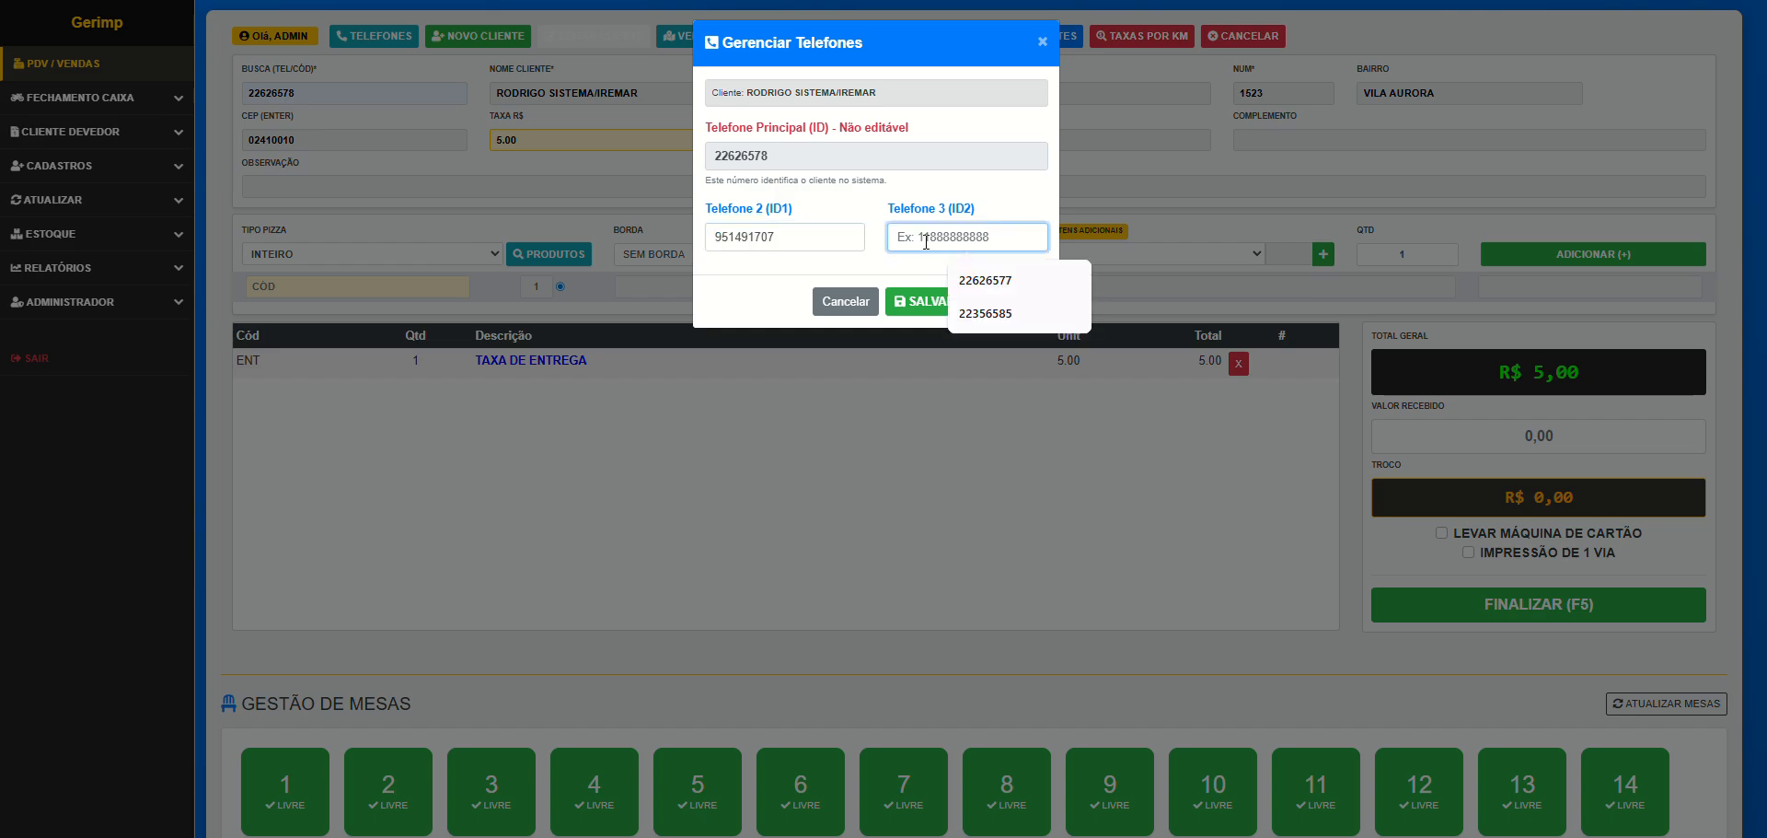
click(954, 312)
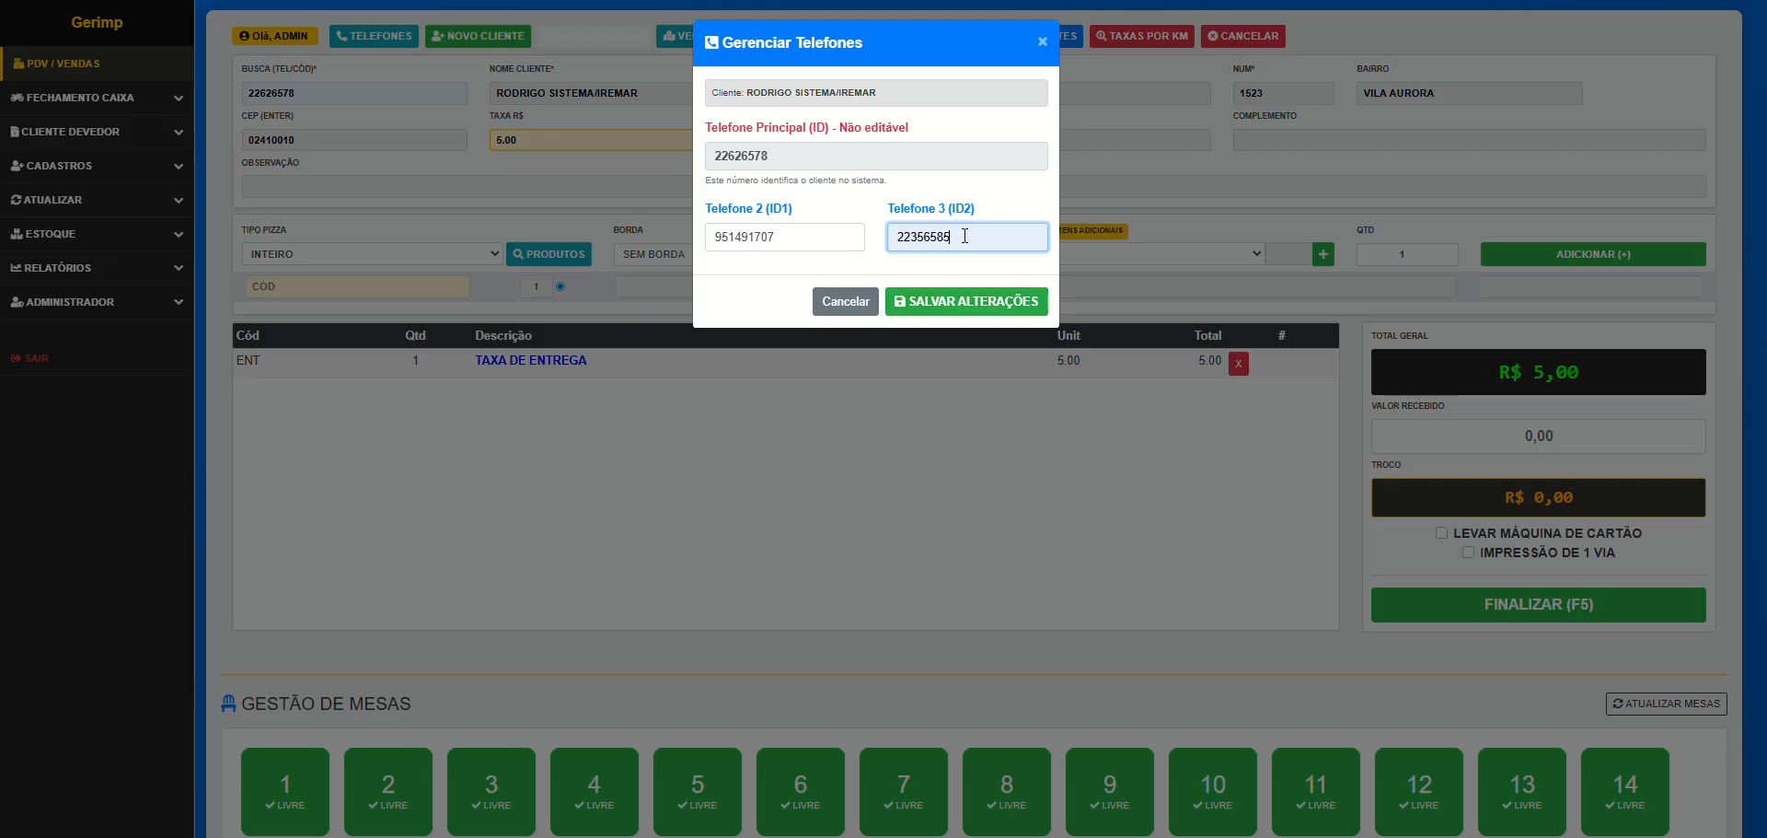
key(ctrl+a)
click(972, 304)
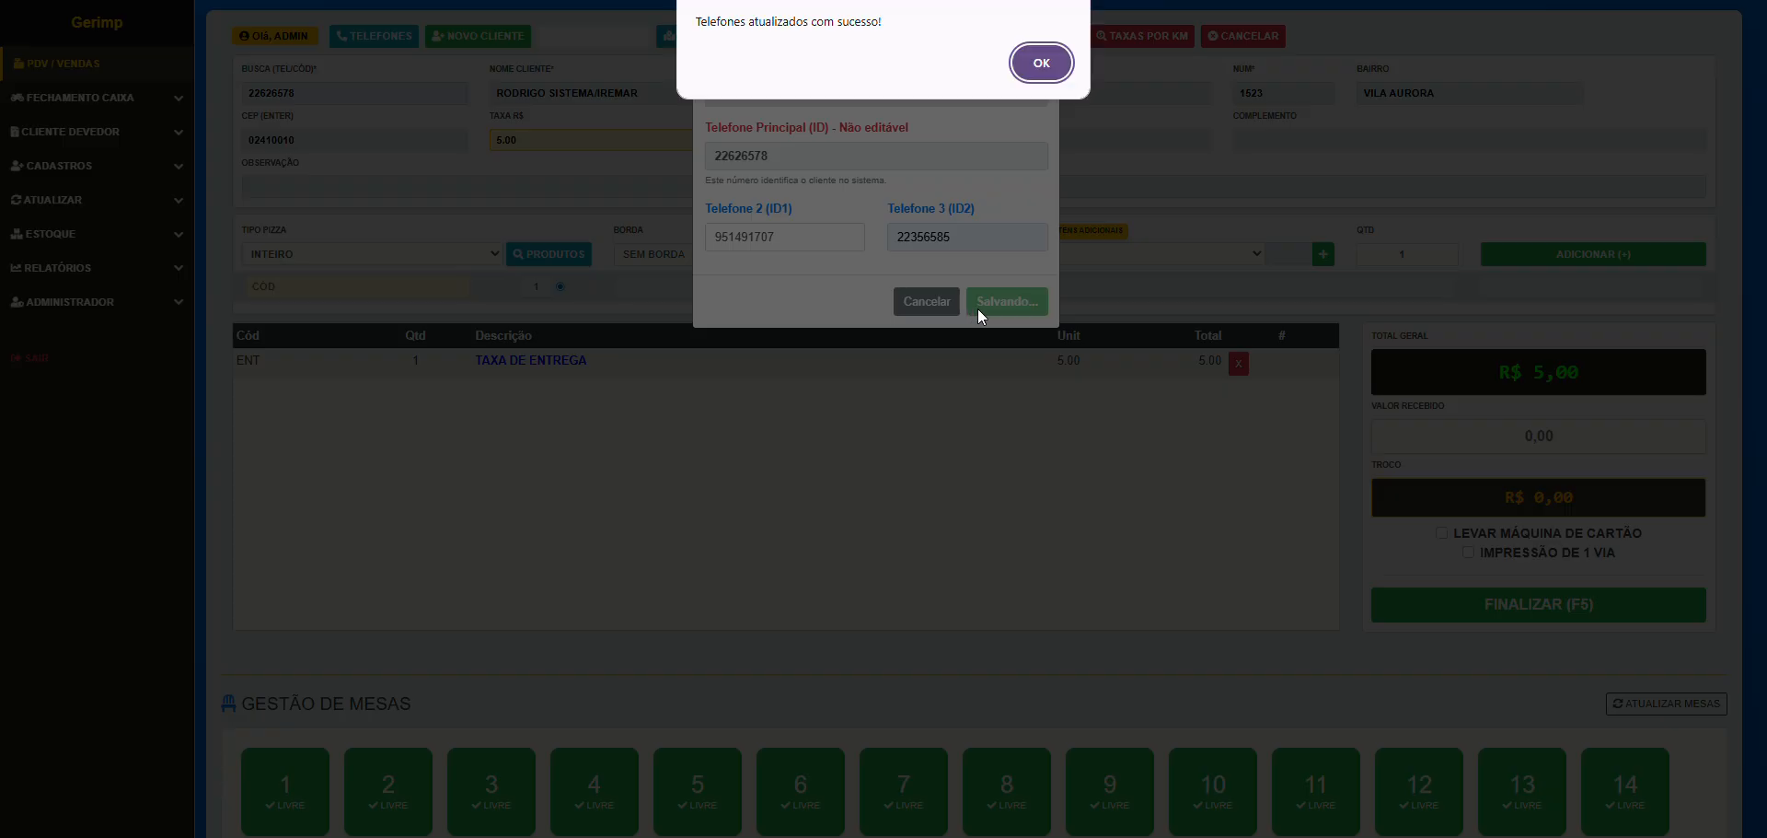
click(1040, 67)
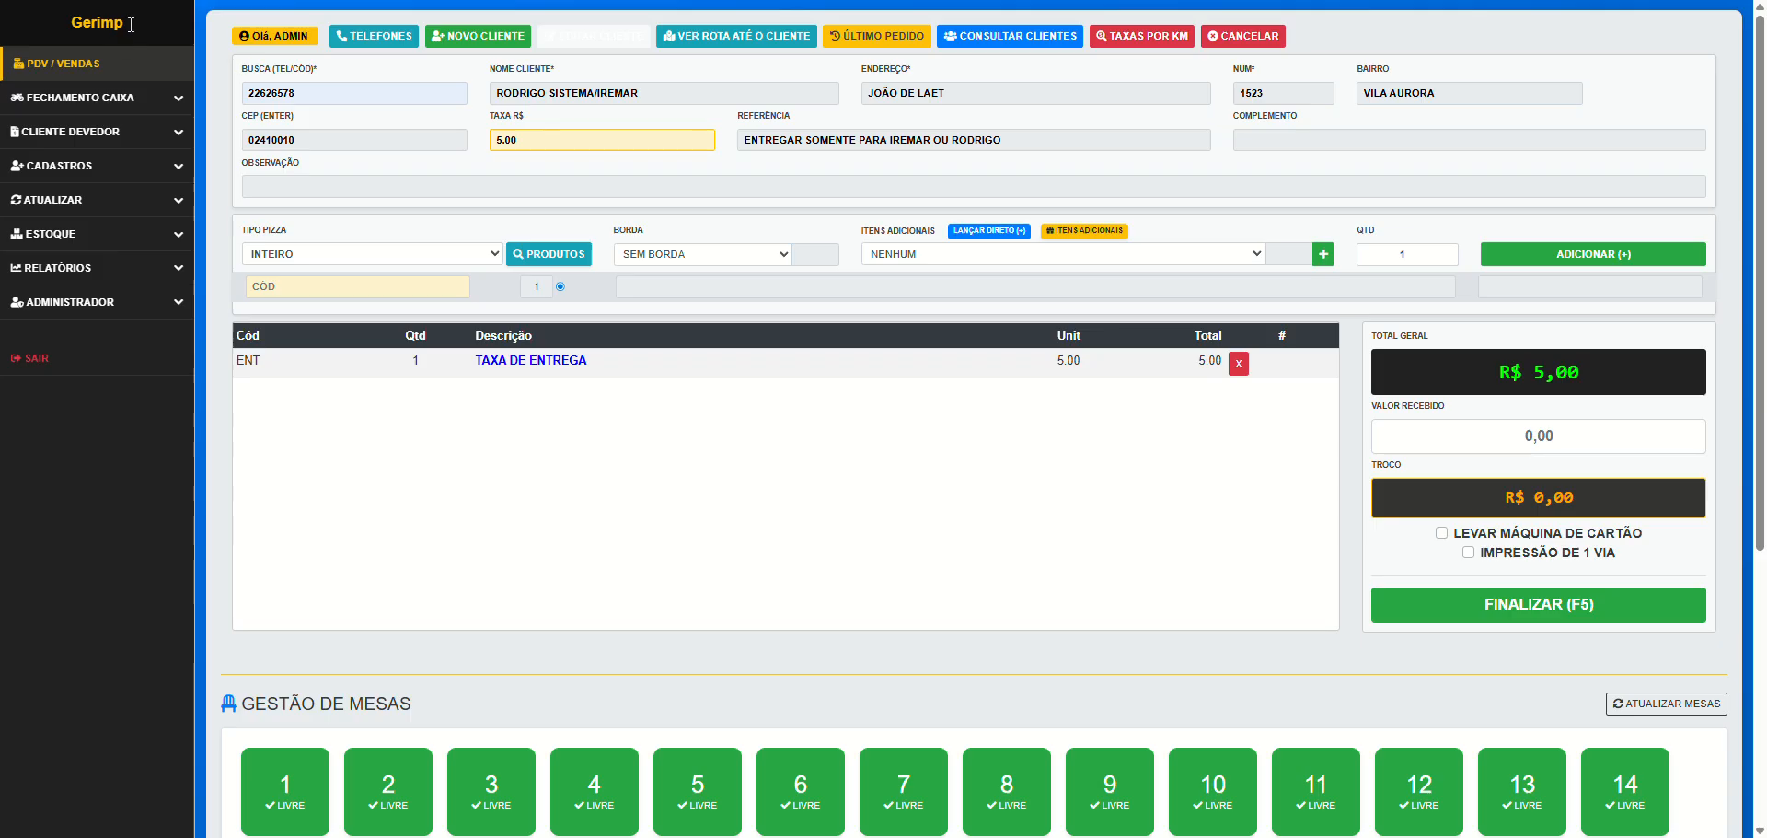
click(361, 45)
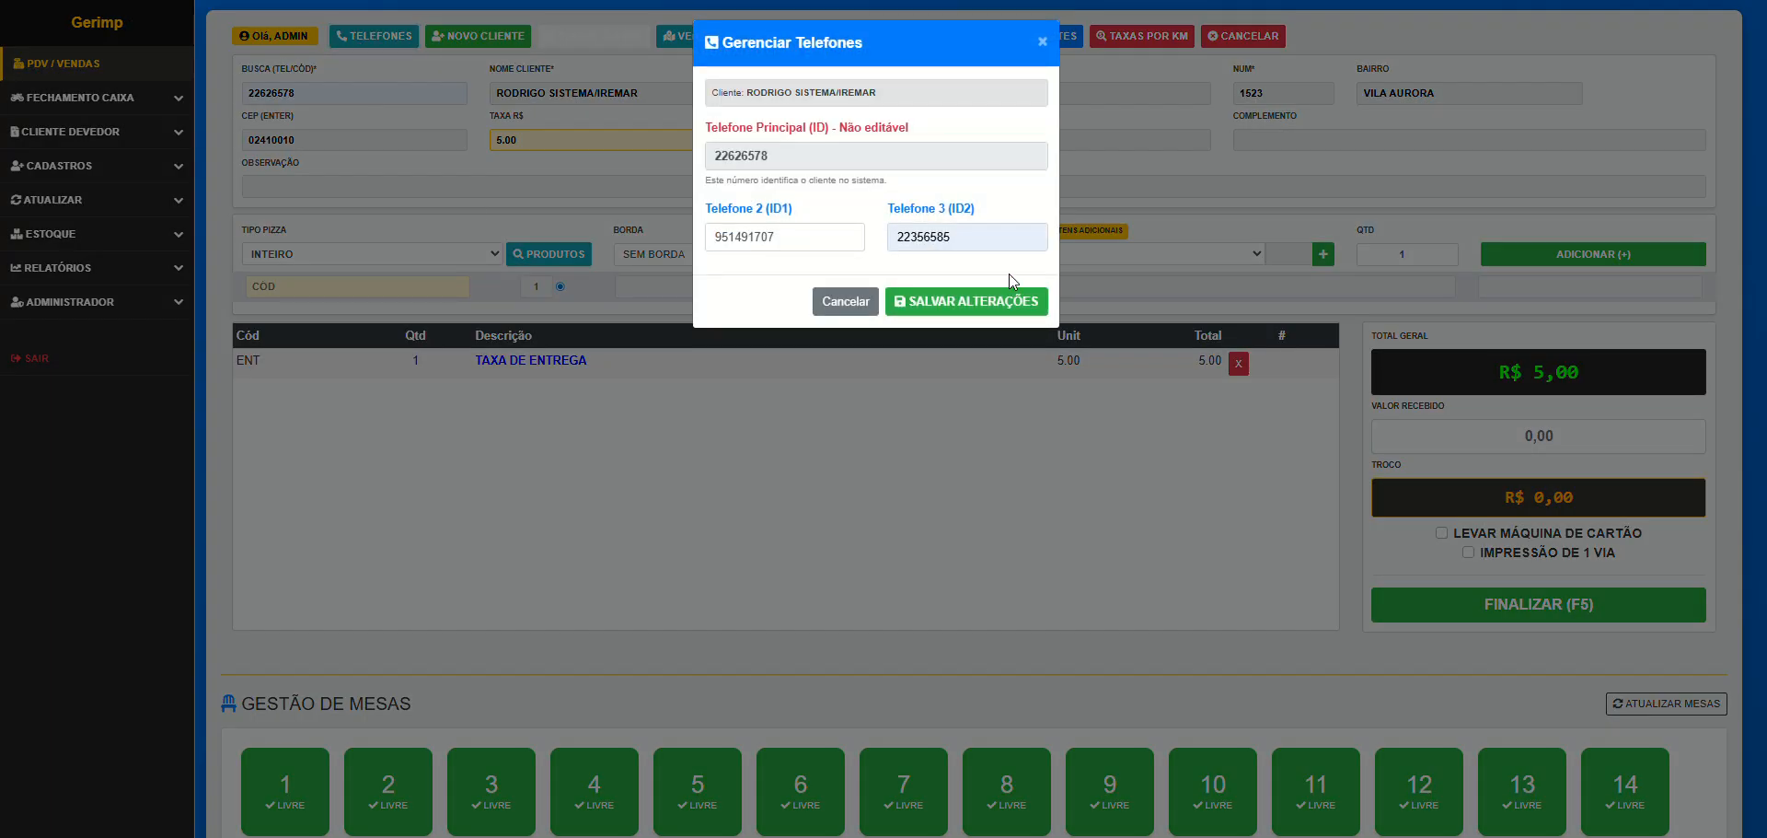
click(851, 302)
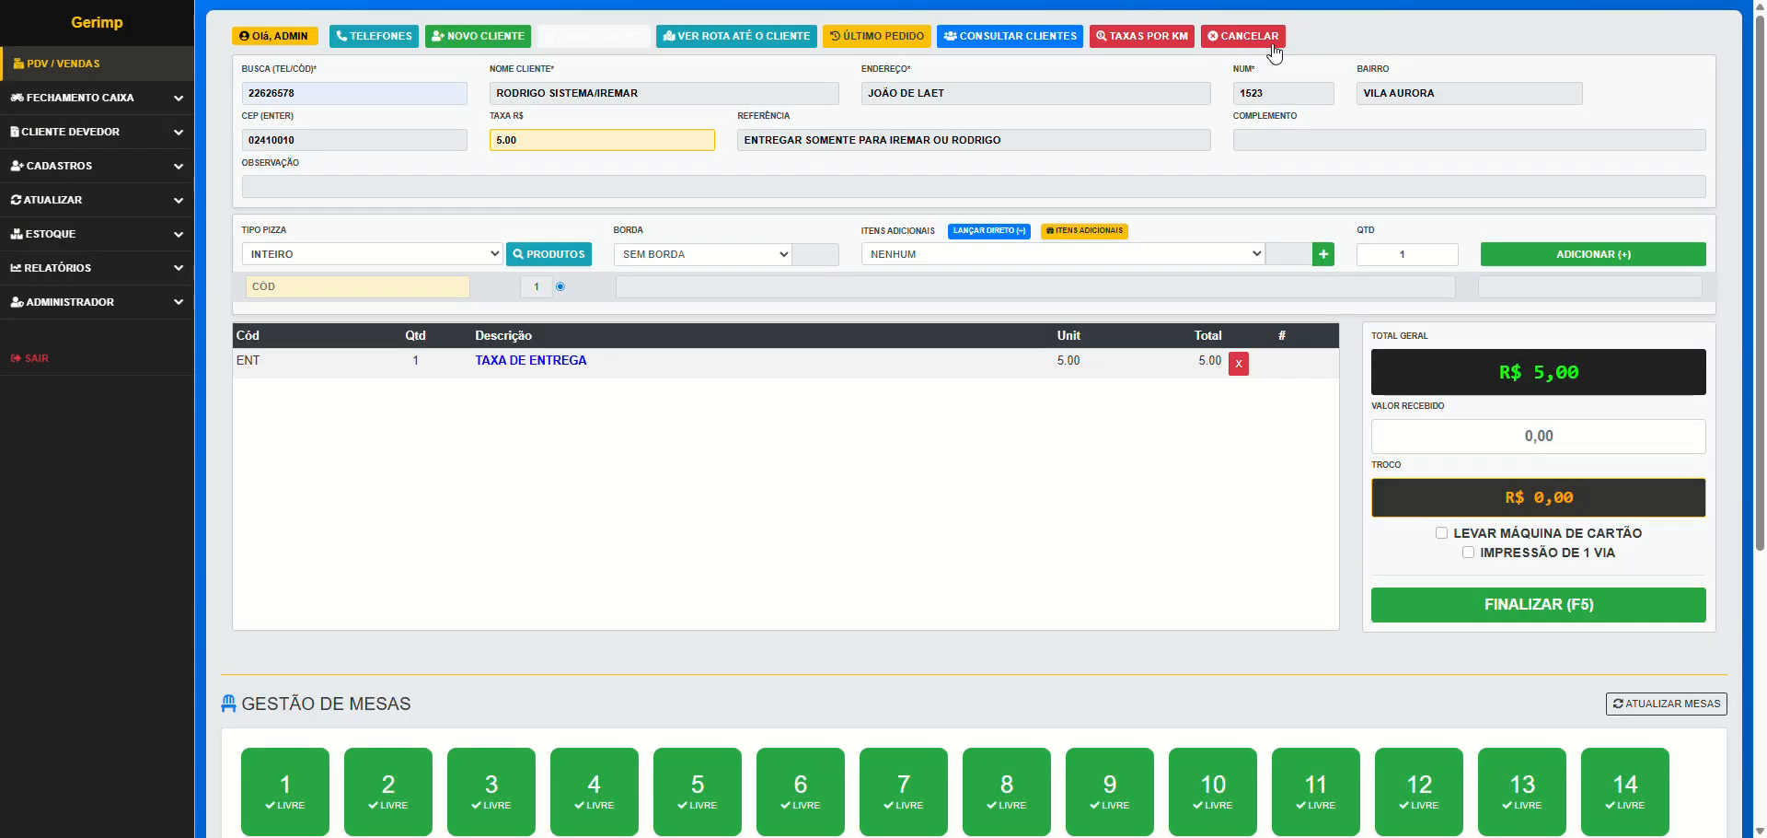
Cancel the current order and look up the customer by the newly added phone number
click(1253, 37)
click(950, 62)
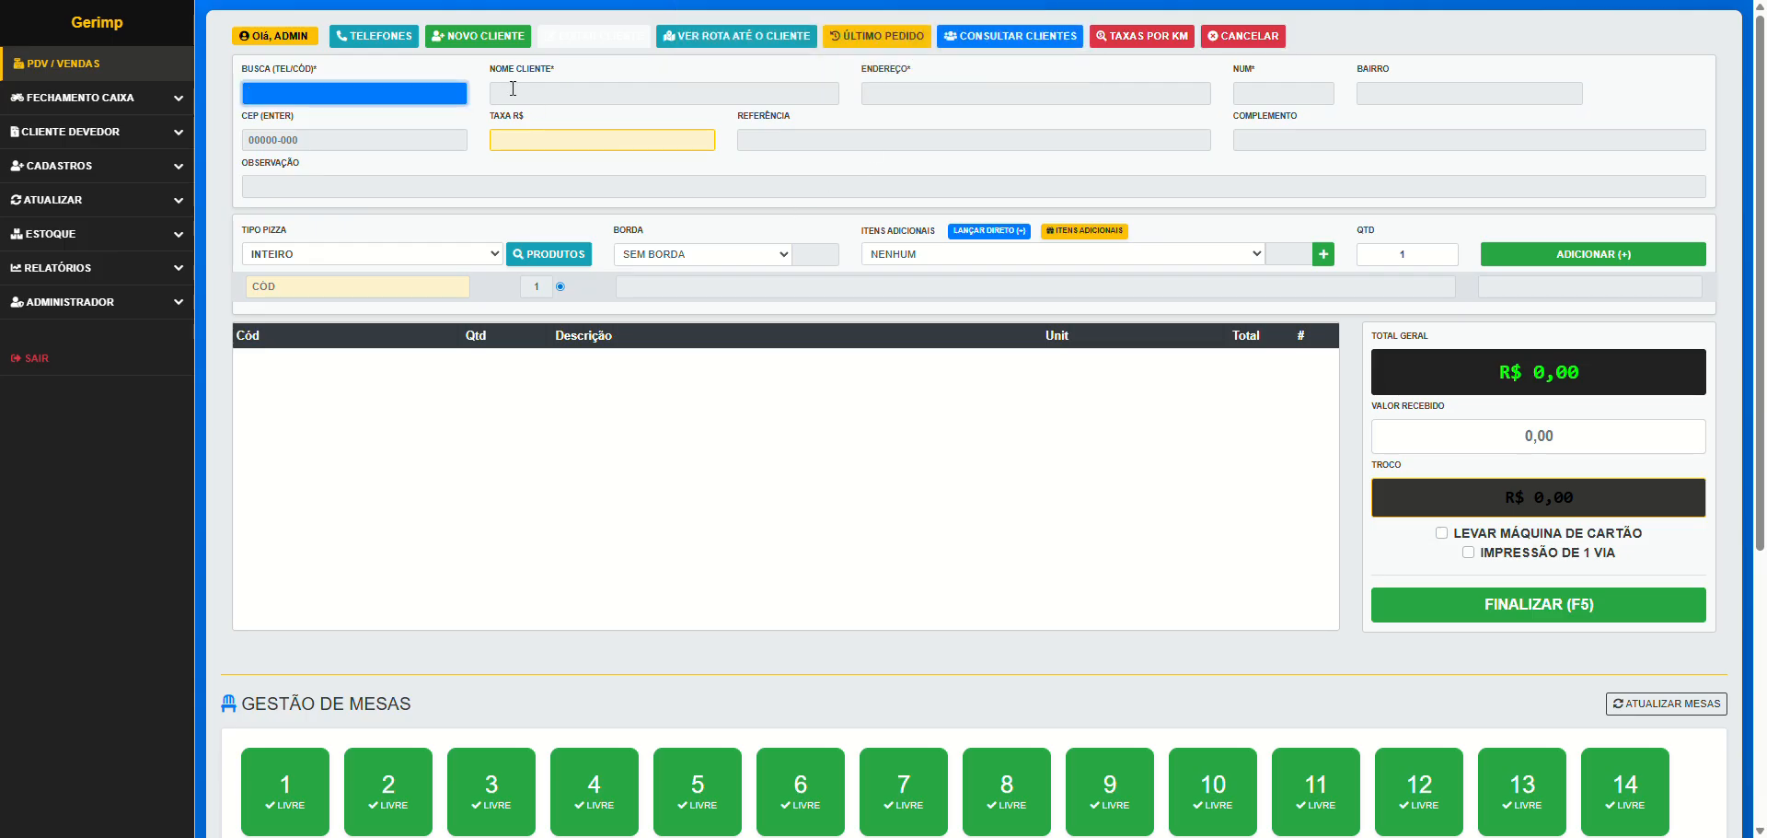
text(22356585)
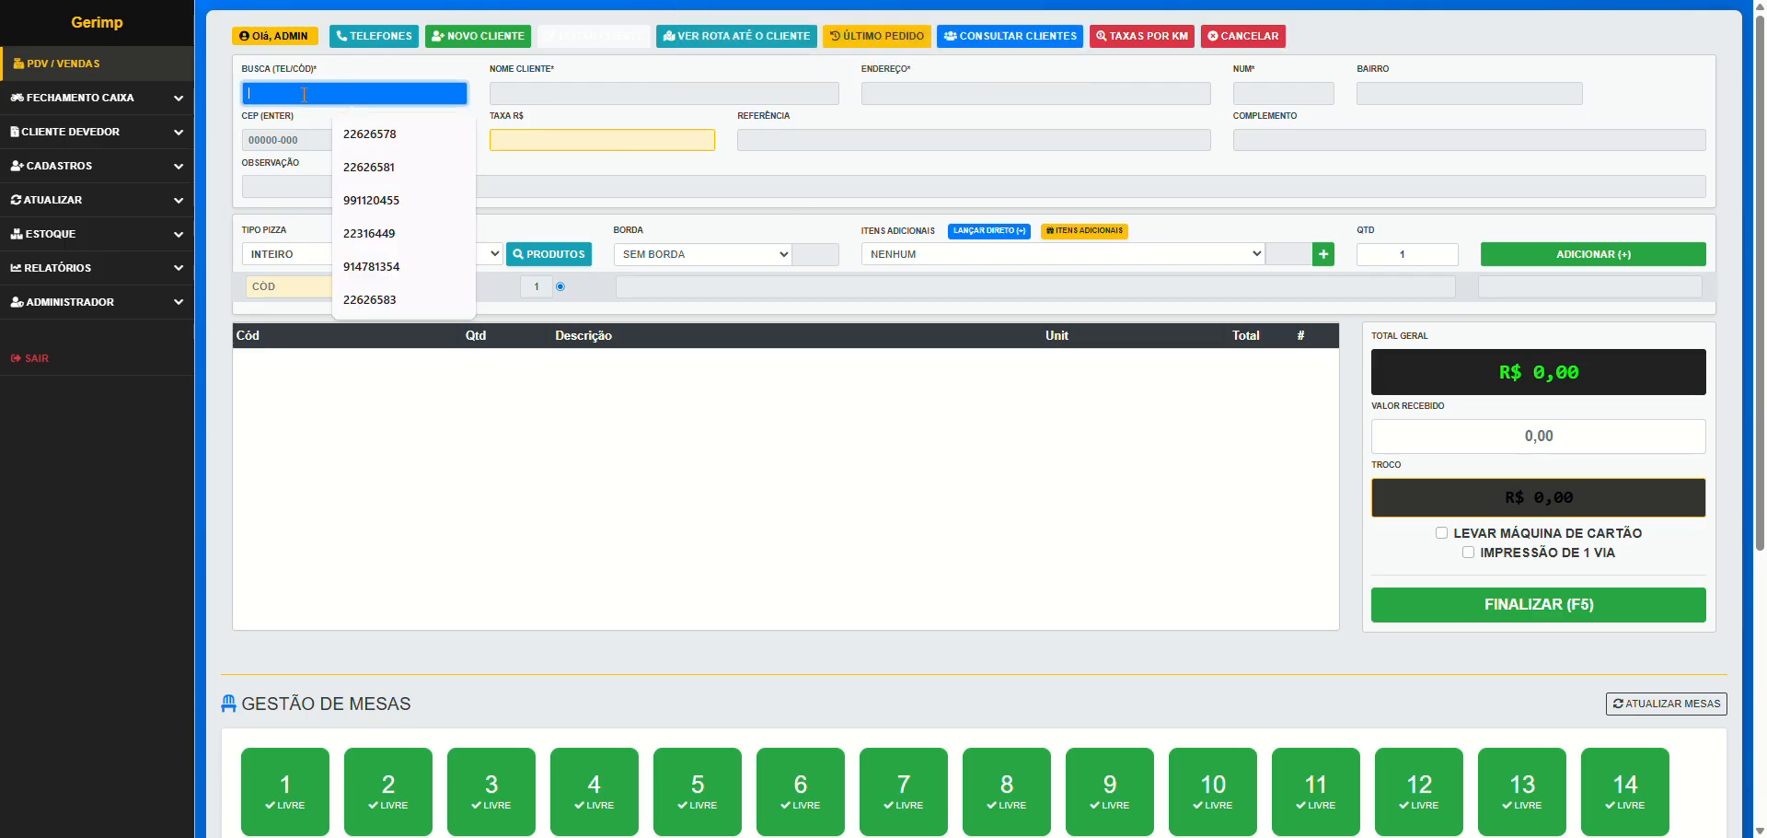
key(Return)
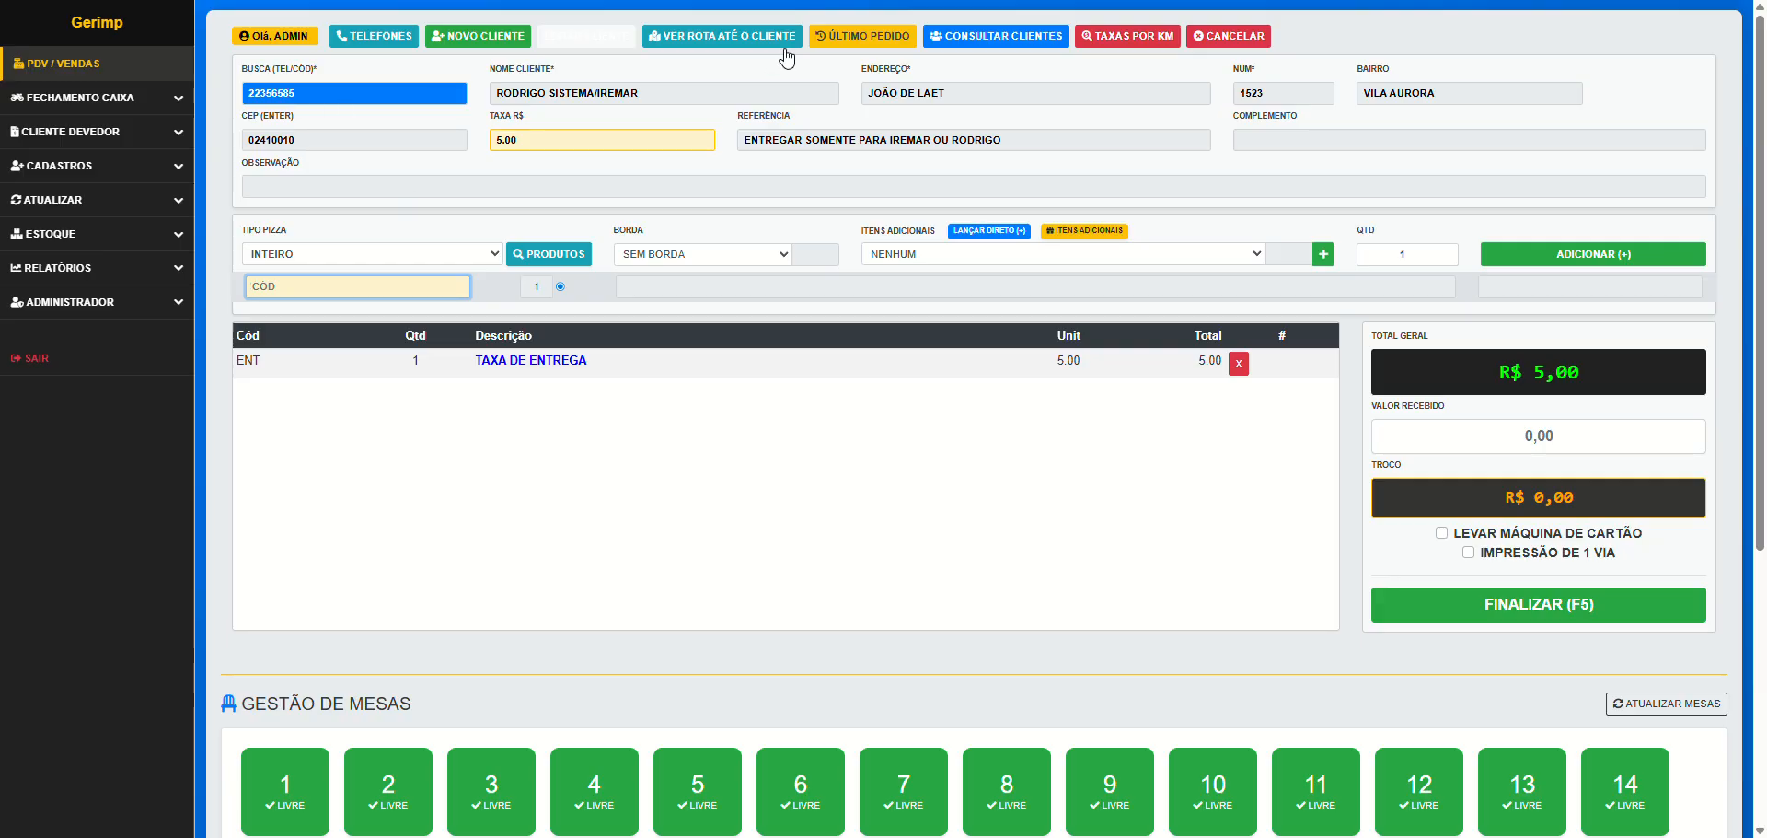
View the driving route to the customer's address in Google Maps, and return to the sales system
click(714, 37)
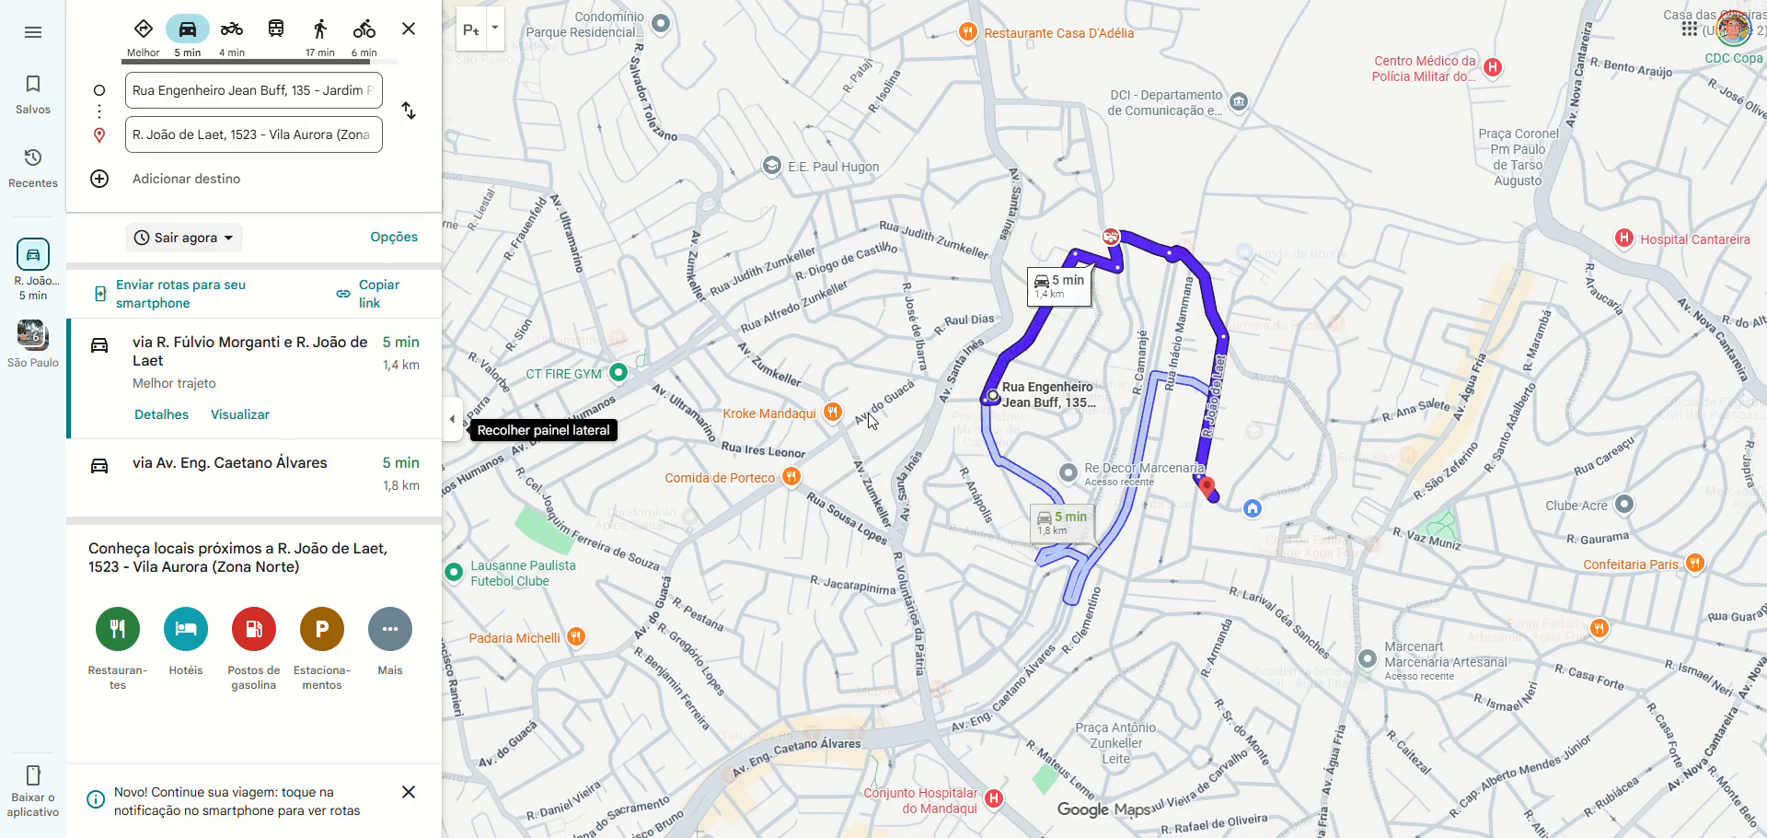
mouse_move(1190, 438)
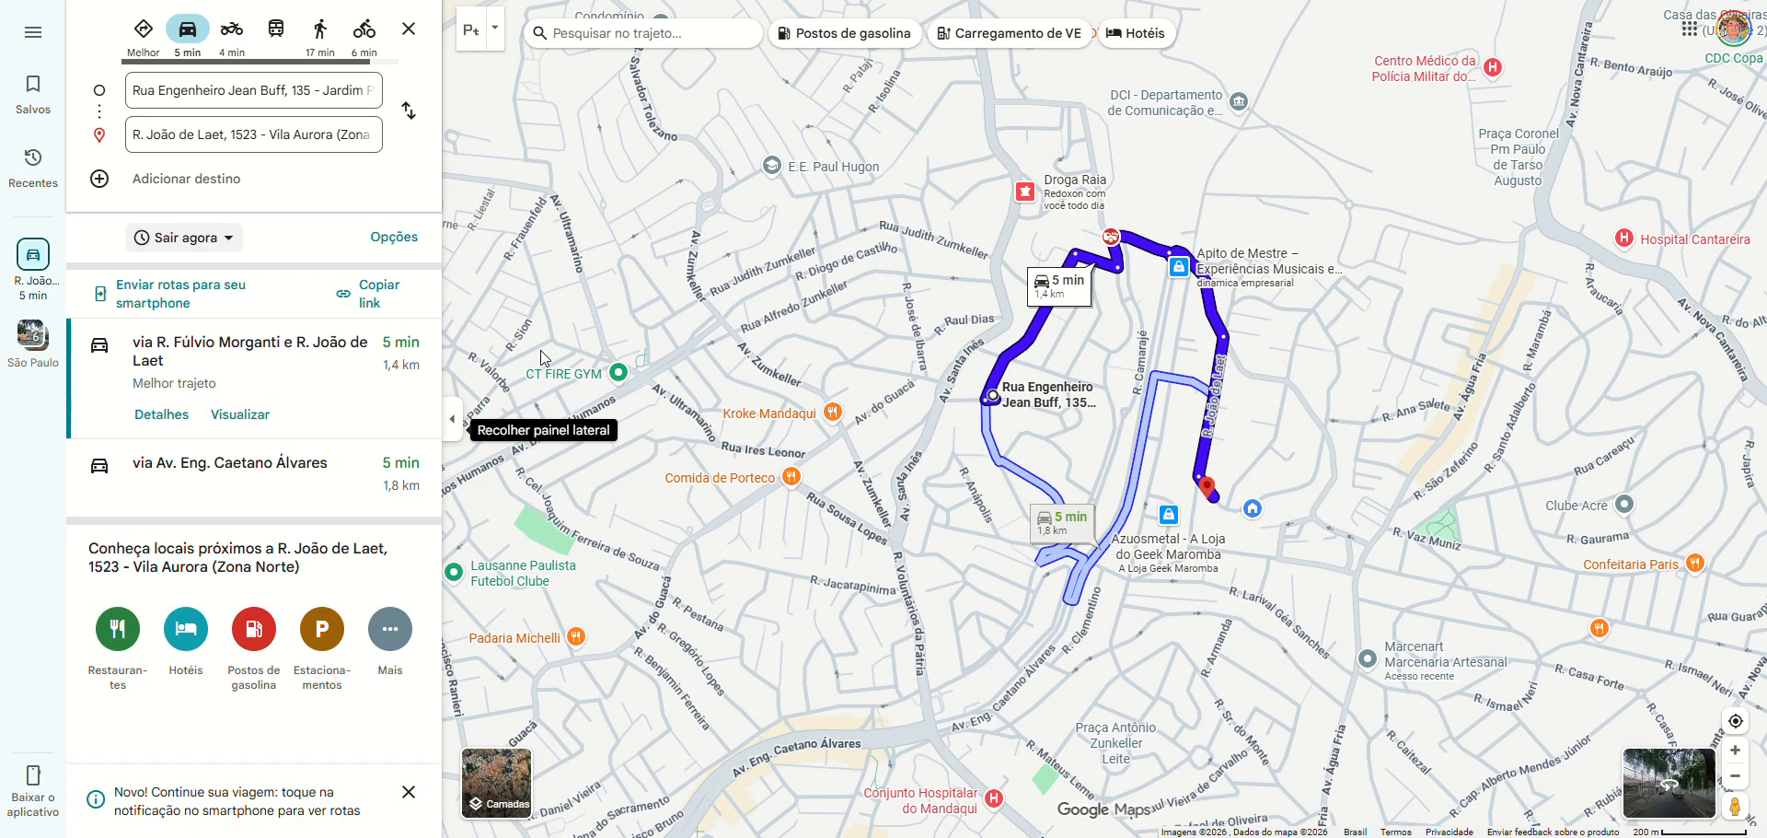
key(ctrl+w)
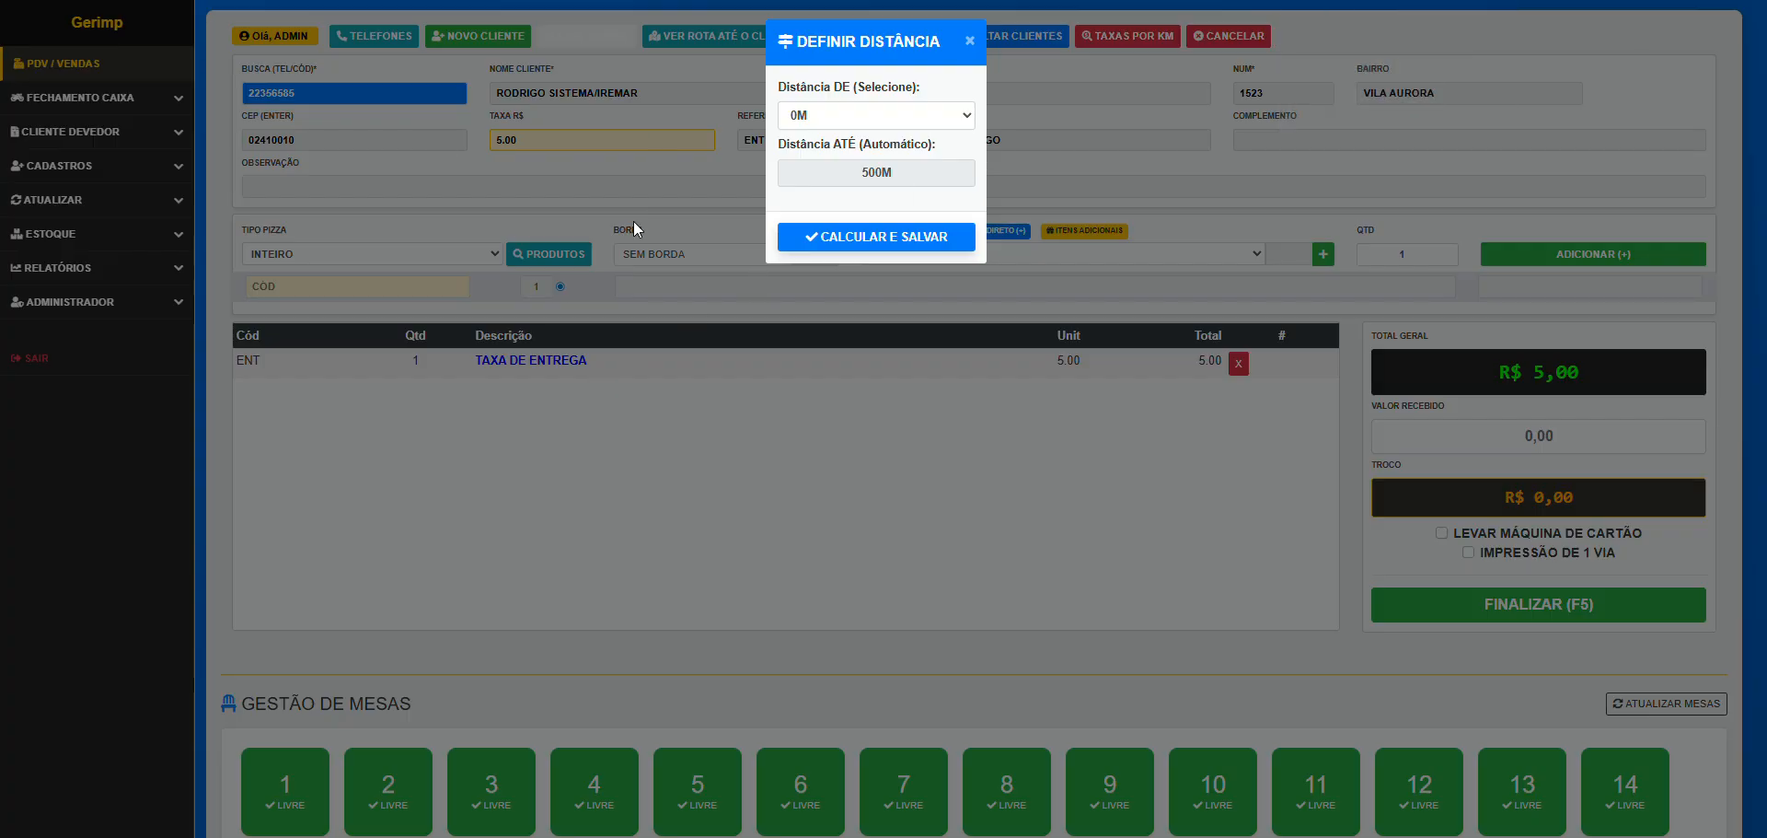
Set the customer's starting distance to 1KM, calculate and save the delivery fee, and reload the customer
click(943, 125)
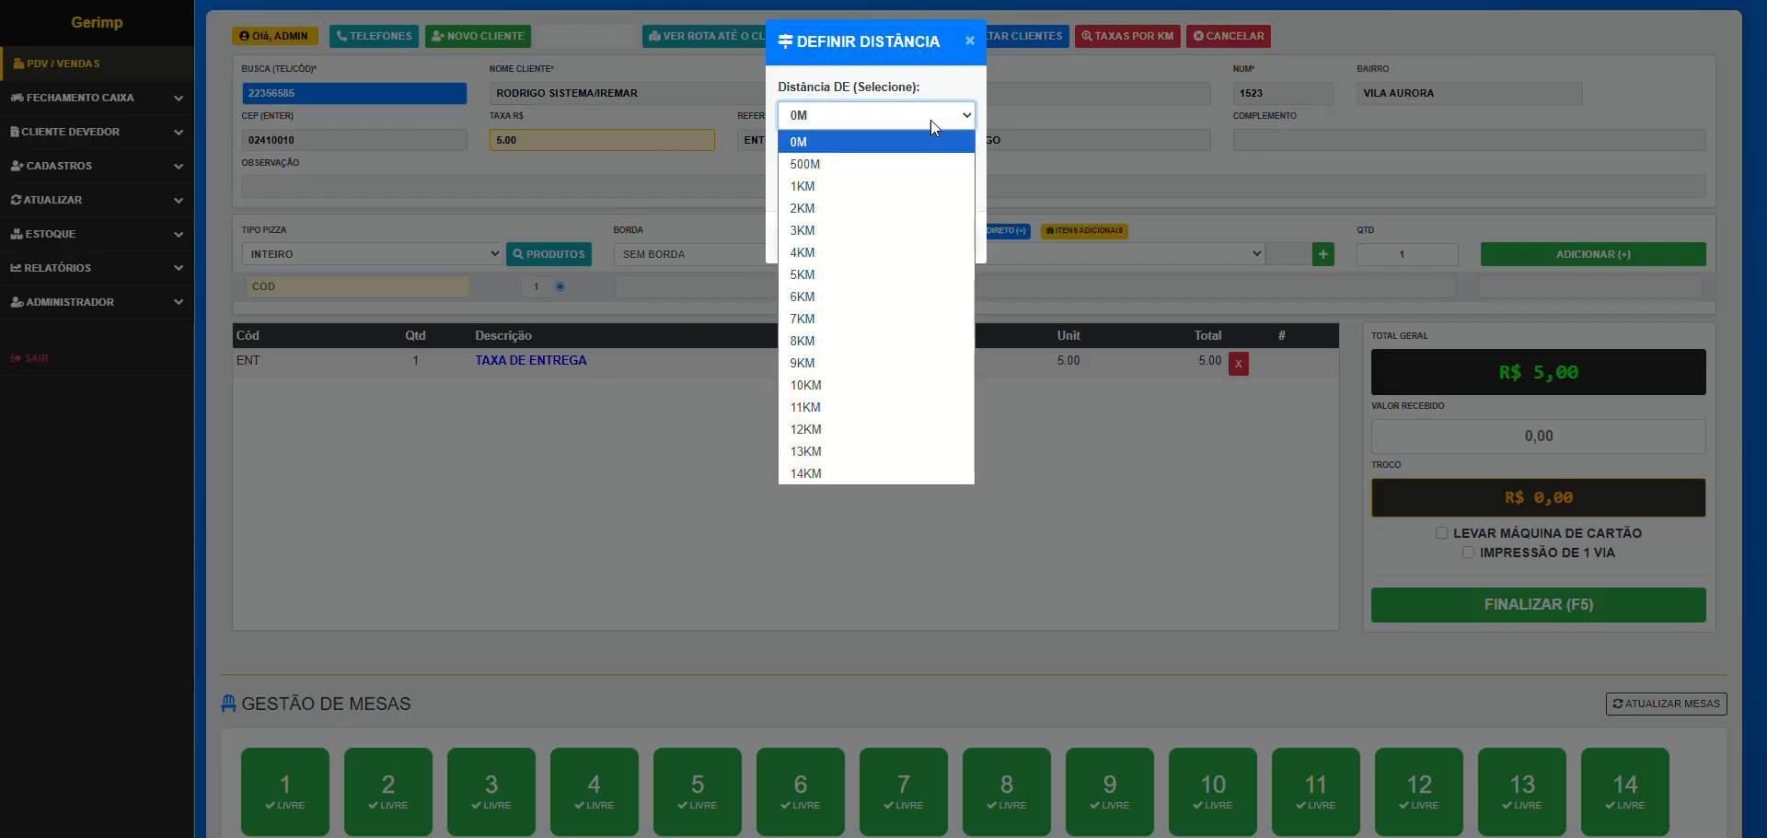
click(812, 188)
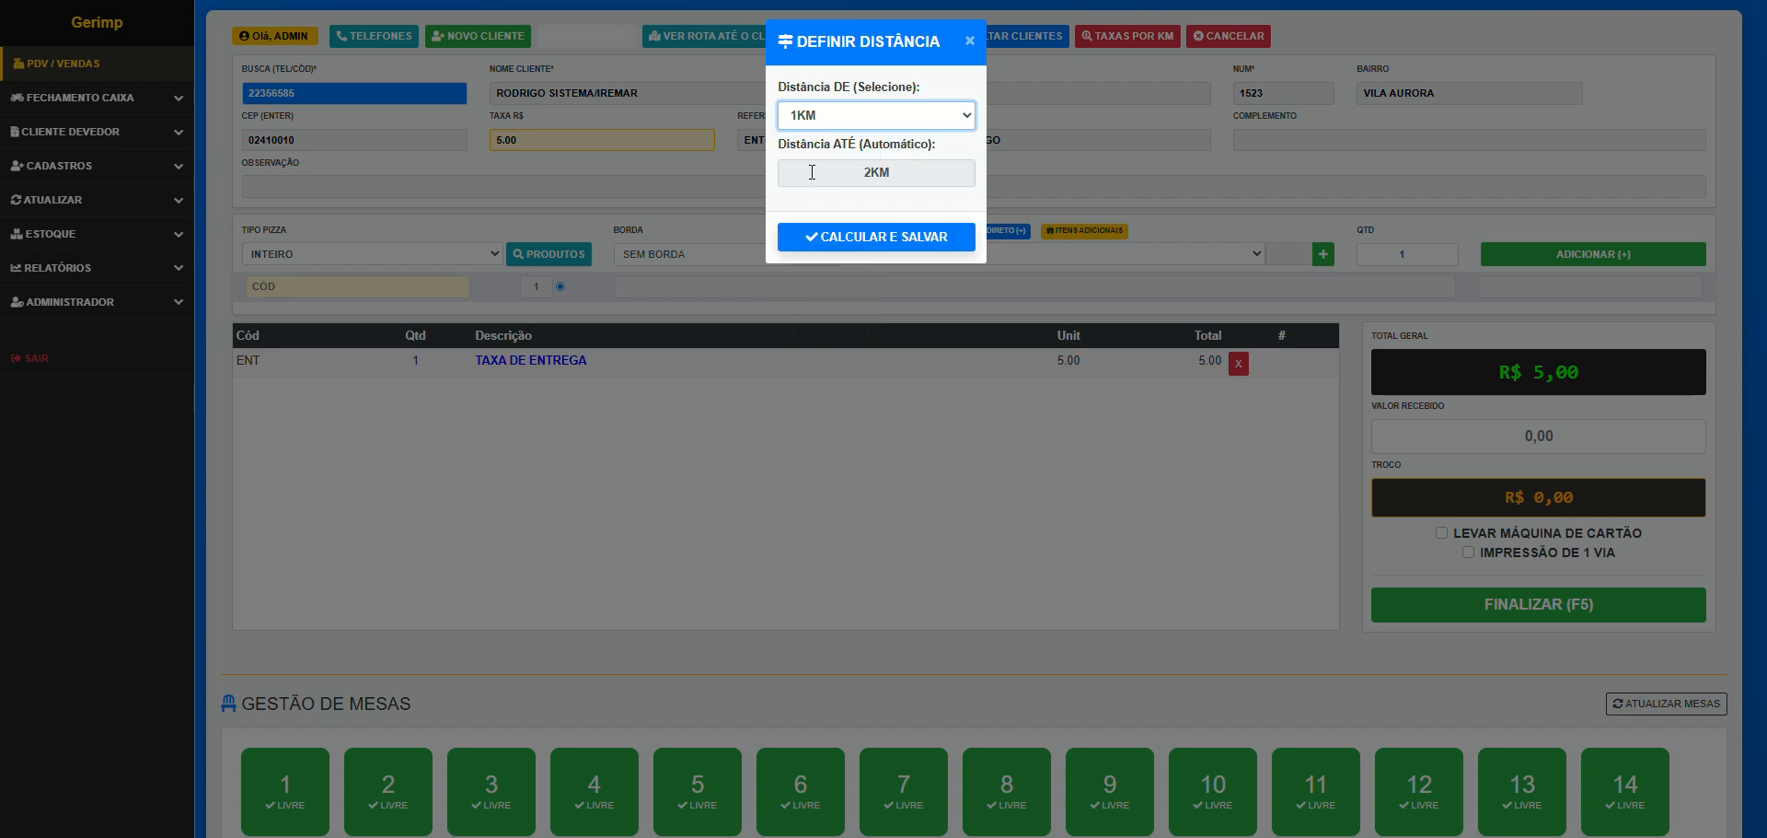
click(882, 241)
click(1043, 65)
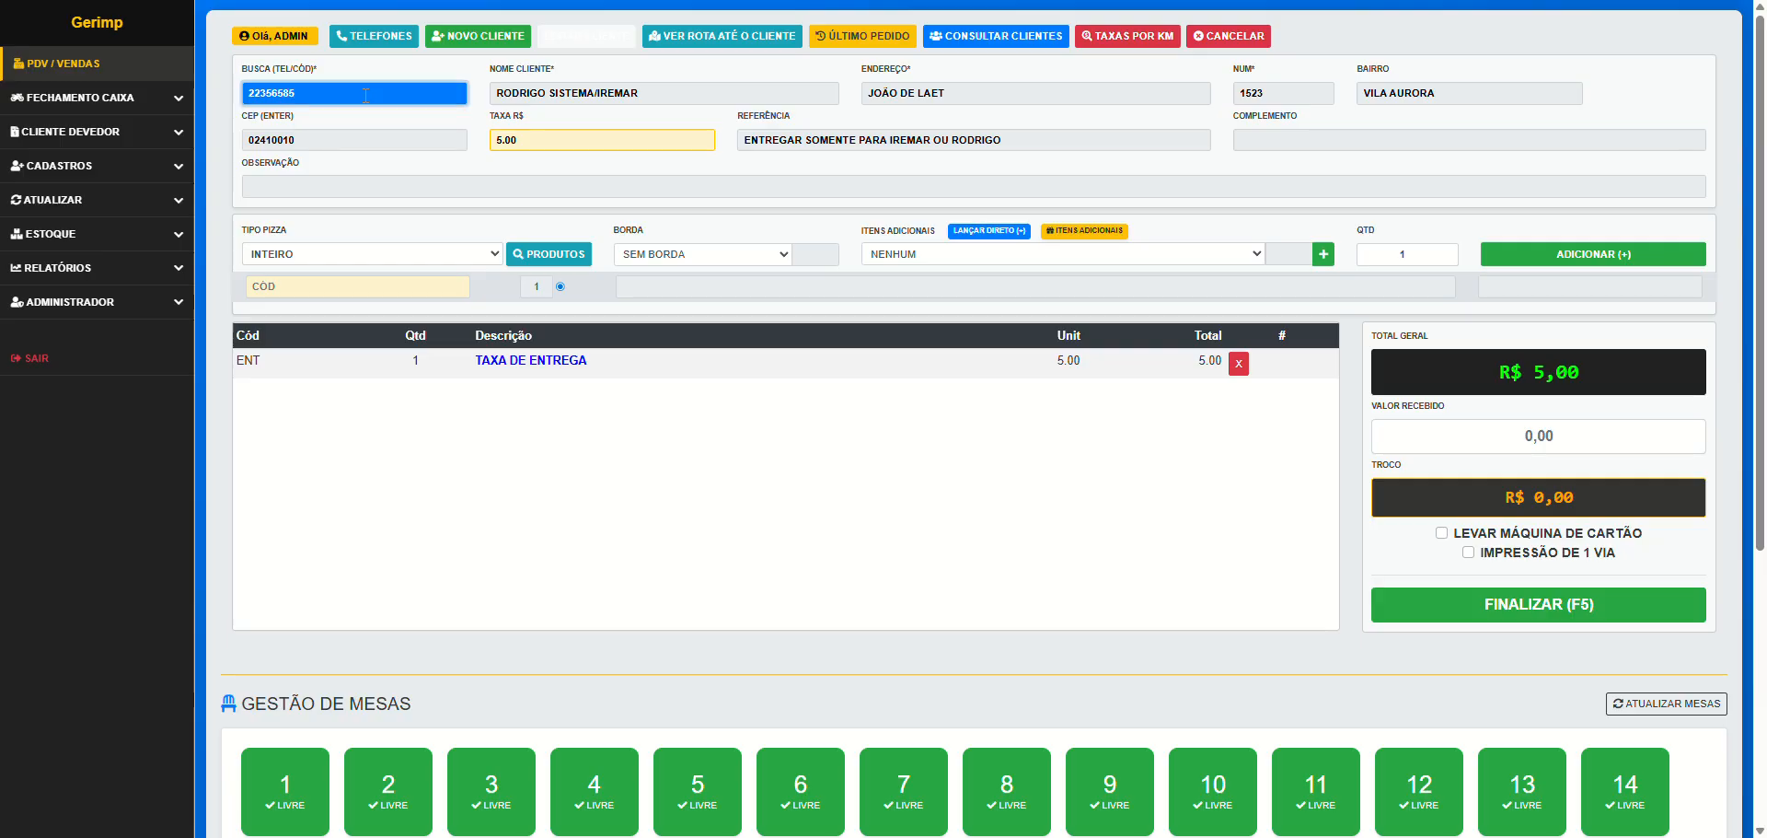
key(Return)
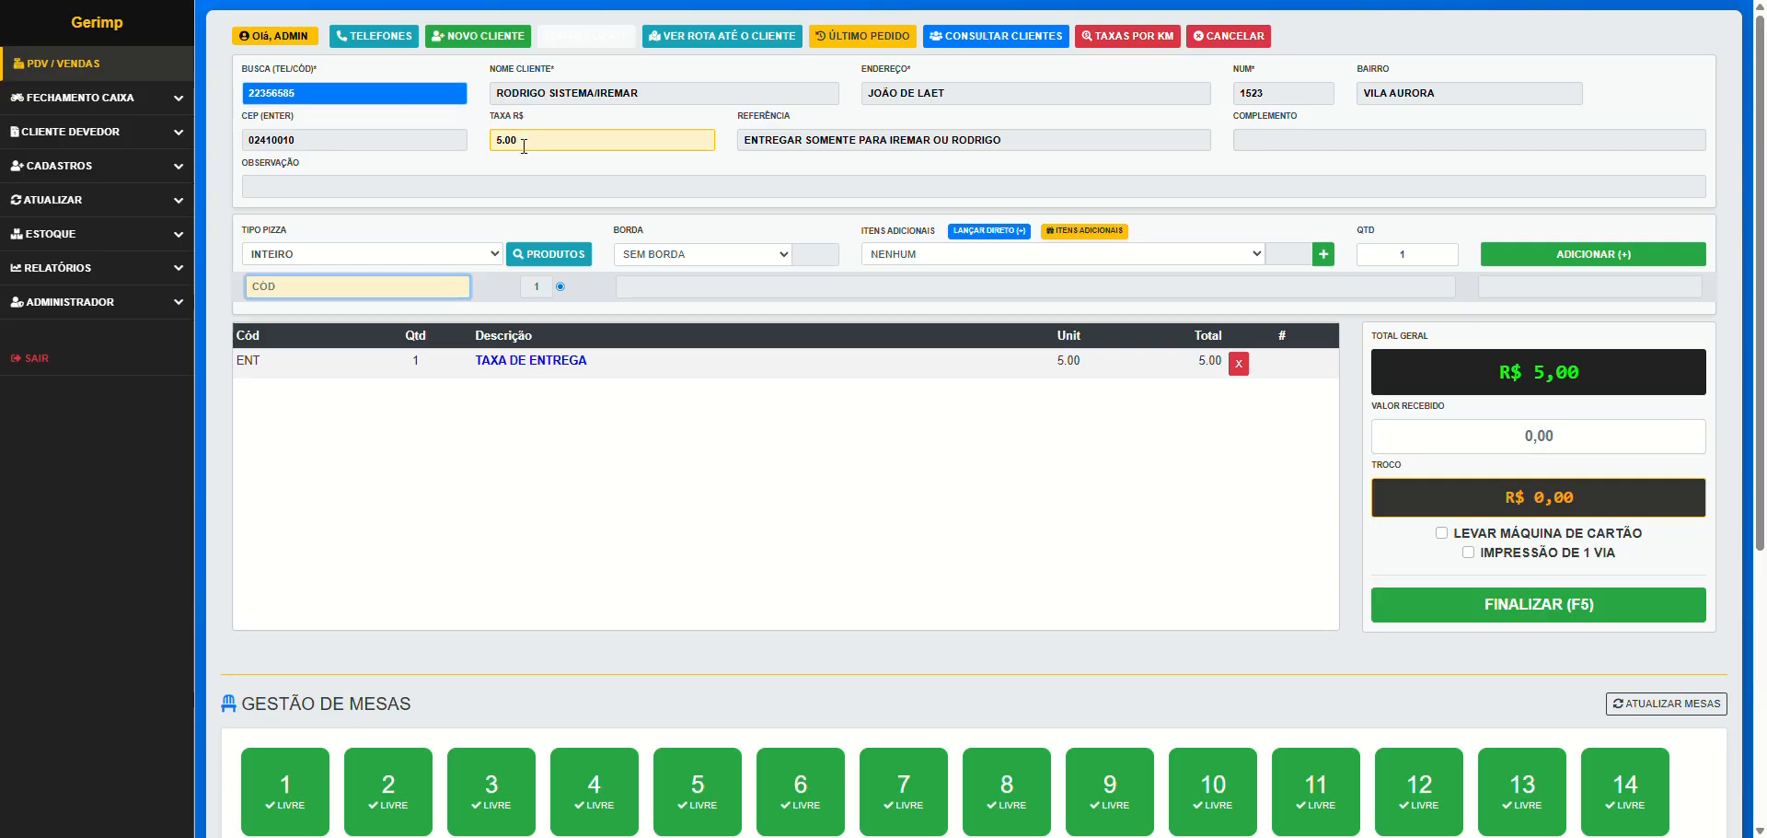
Review the Taxas de Entrega page with the delivery fees charged per kilometre range
click(521, 140)
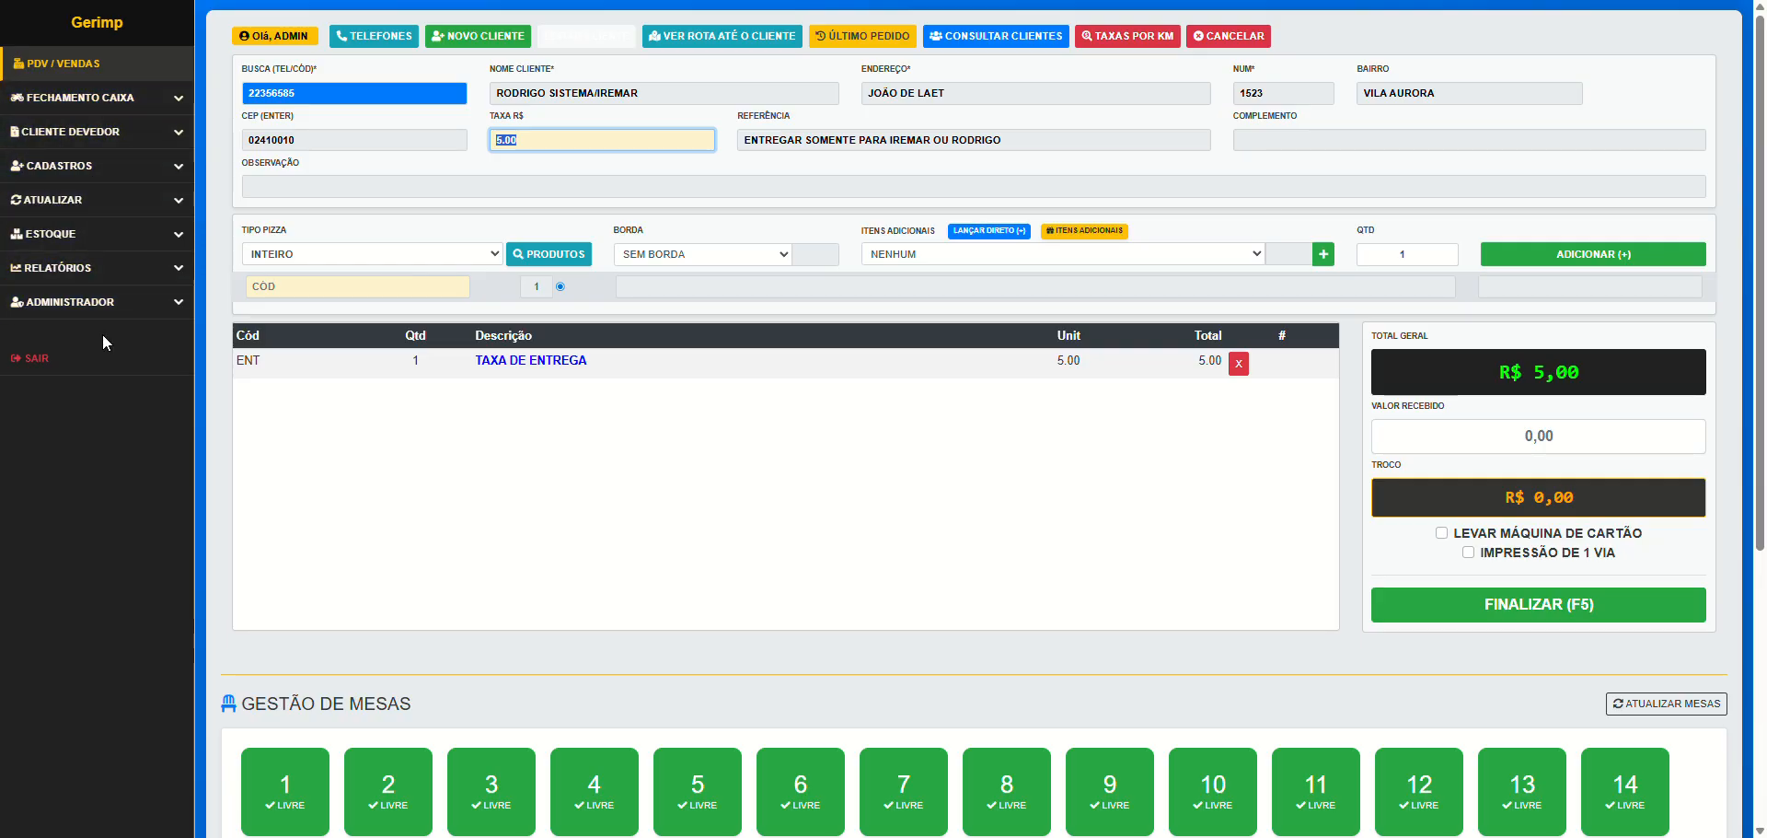
click(151, 205)
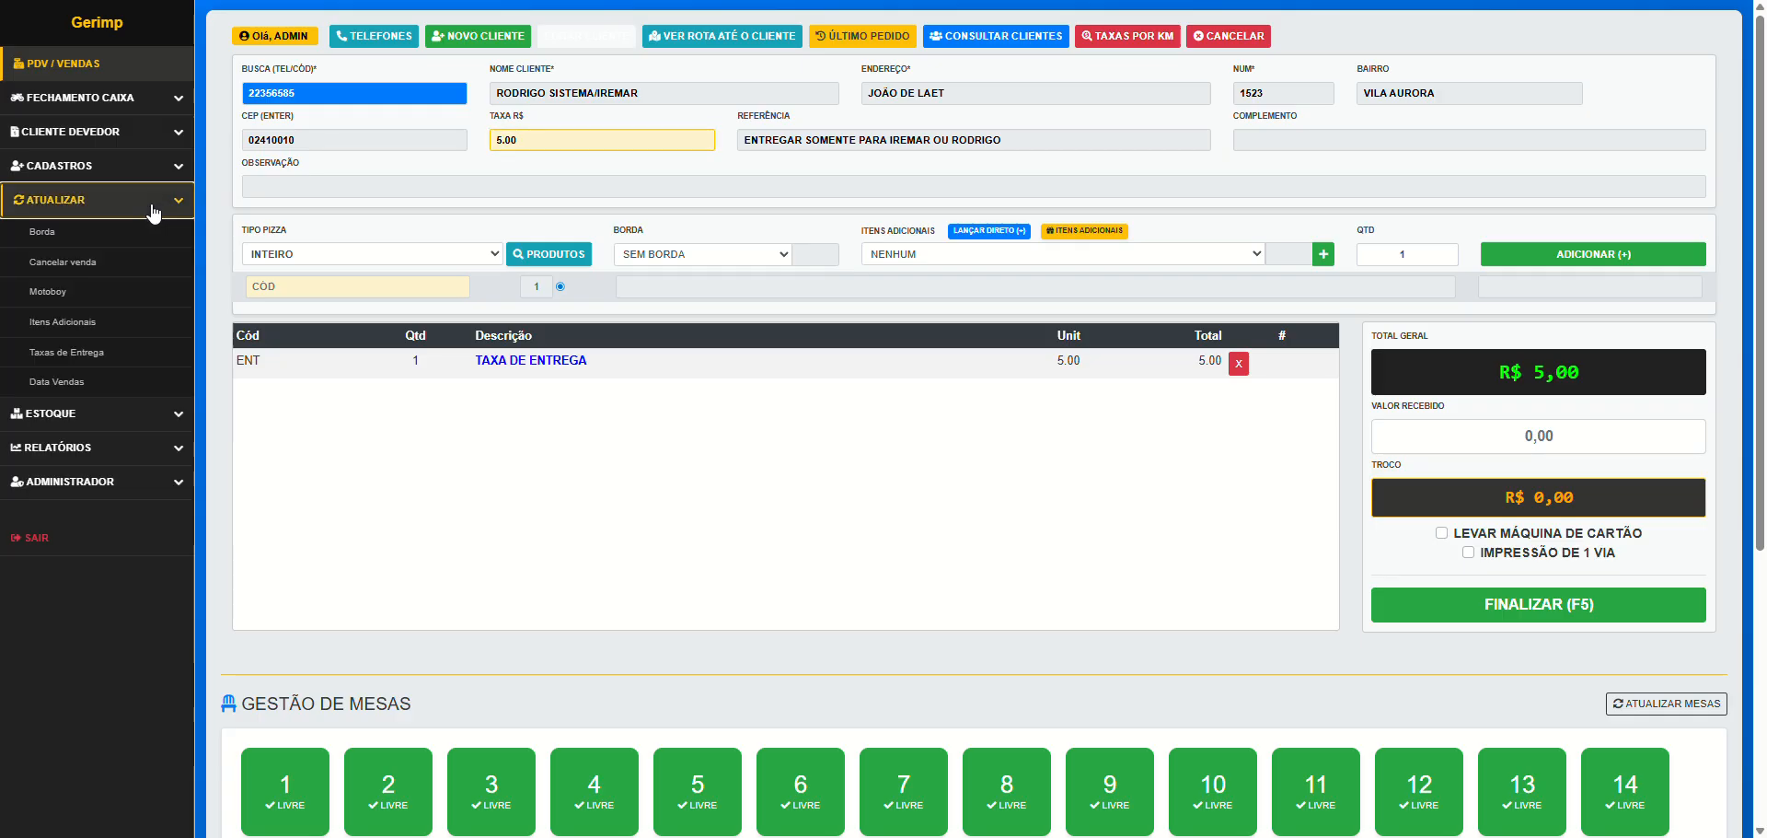
click(66, 351)
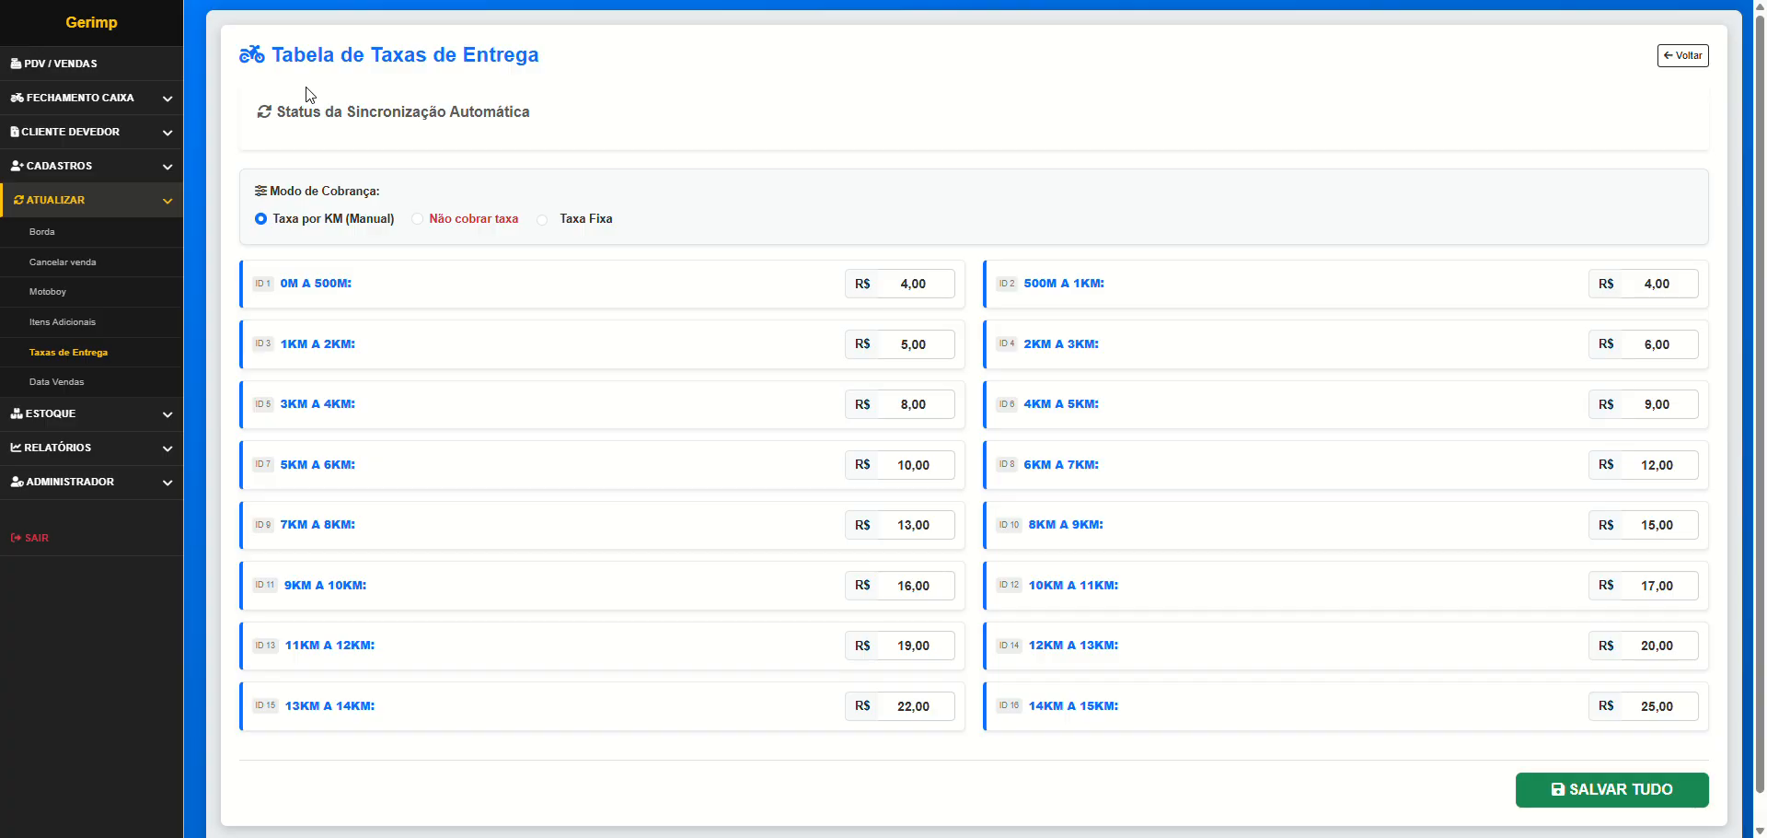
Return to the PDV / Vendas screen, reload the customer by phone, and view their last order
click(60, 67)
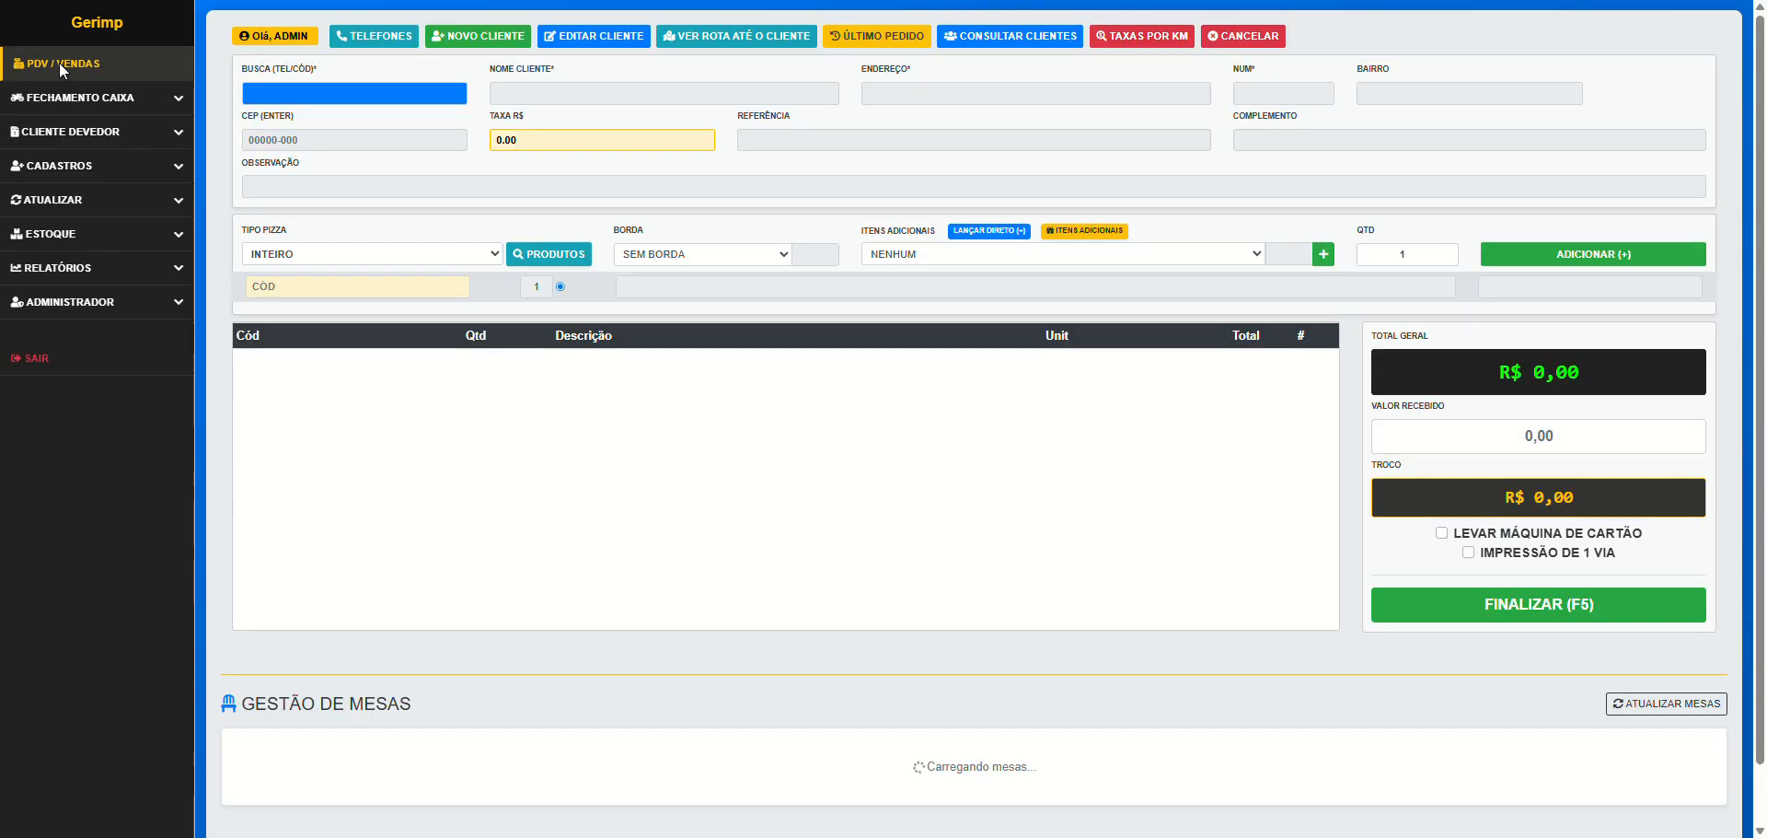
click(326, 92)
click(382, 129)
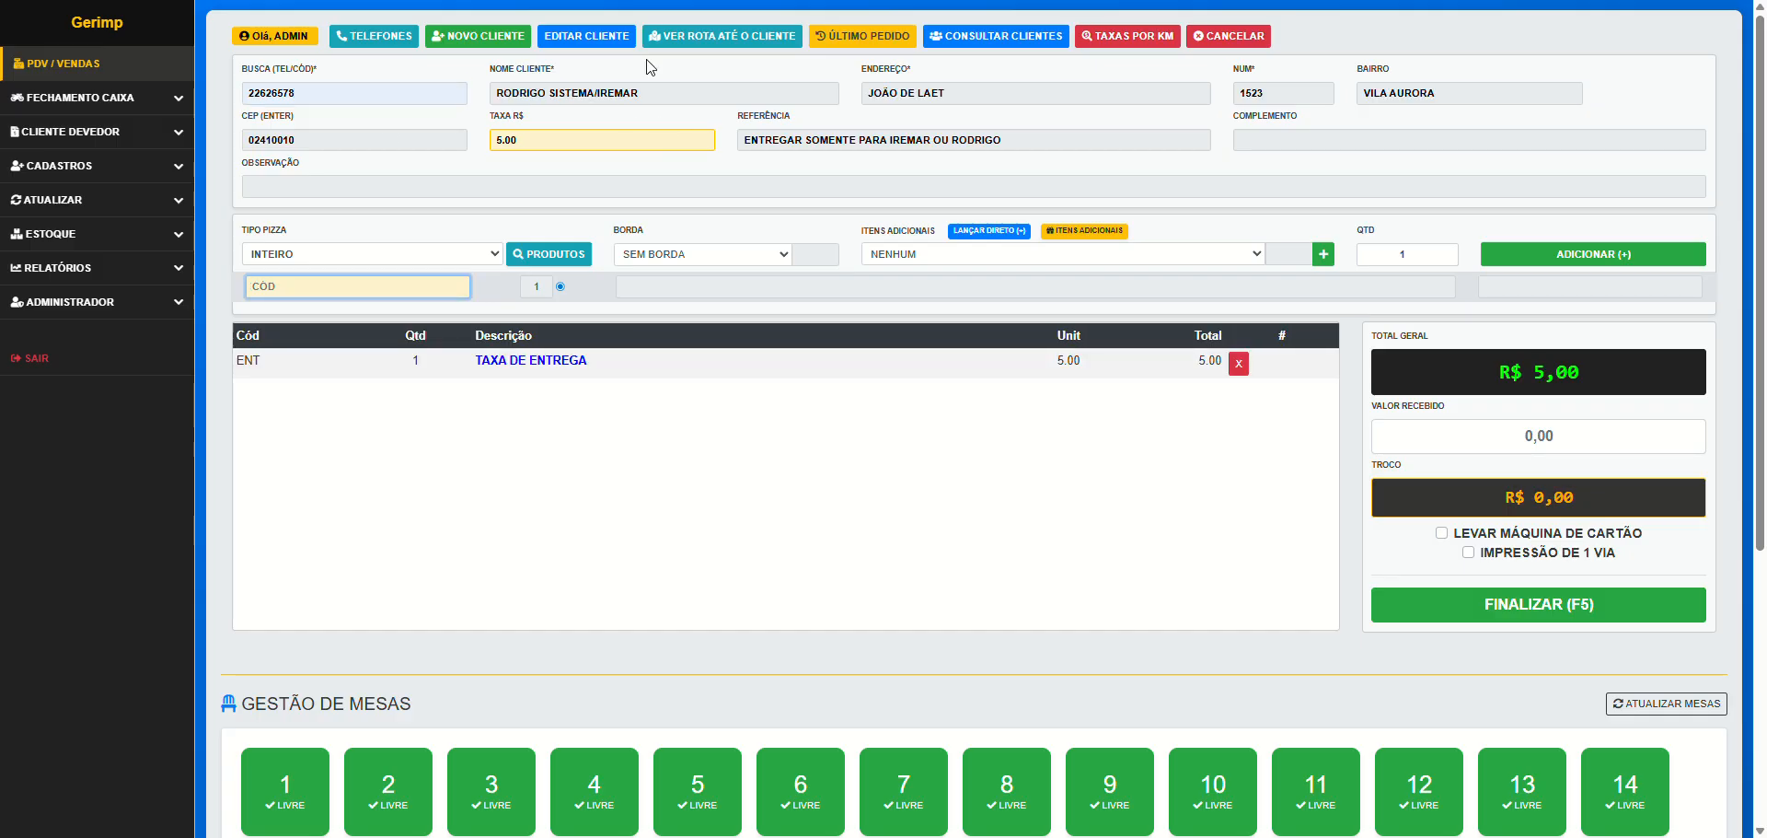
click(856, 38)
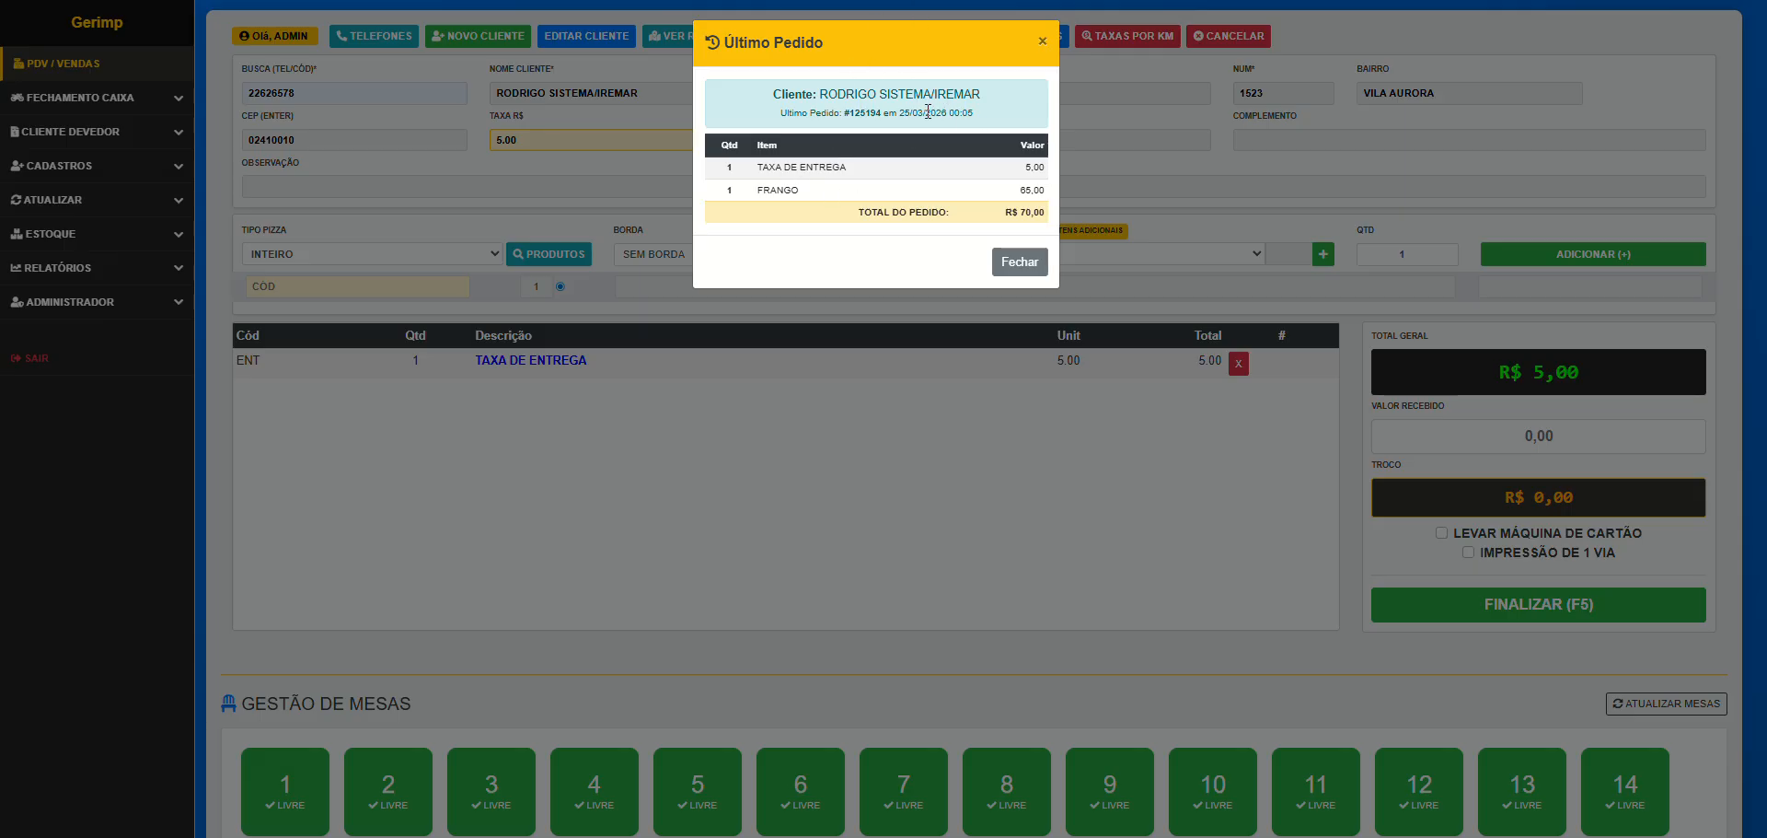
click(1019, 263)
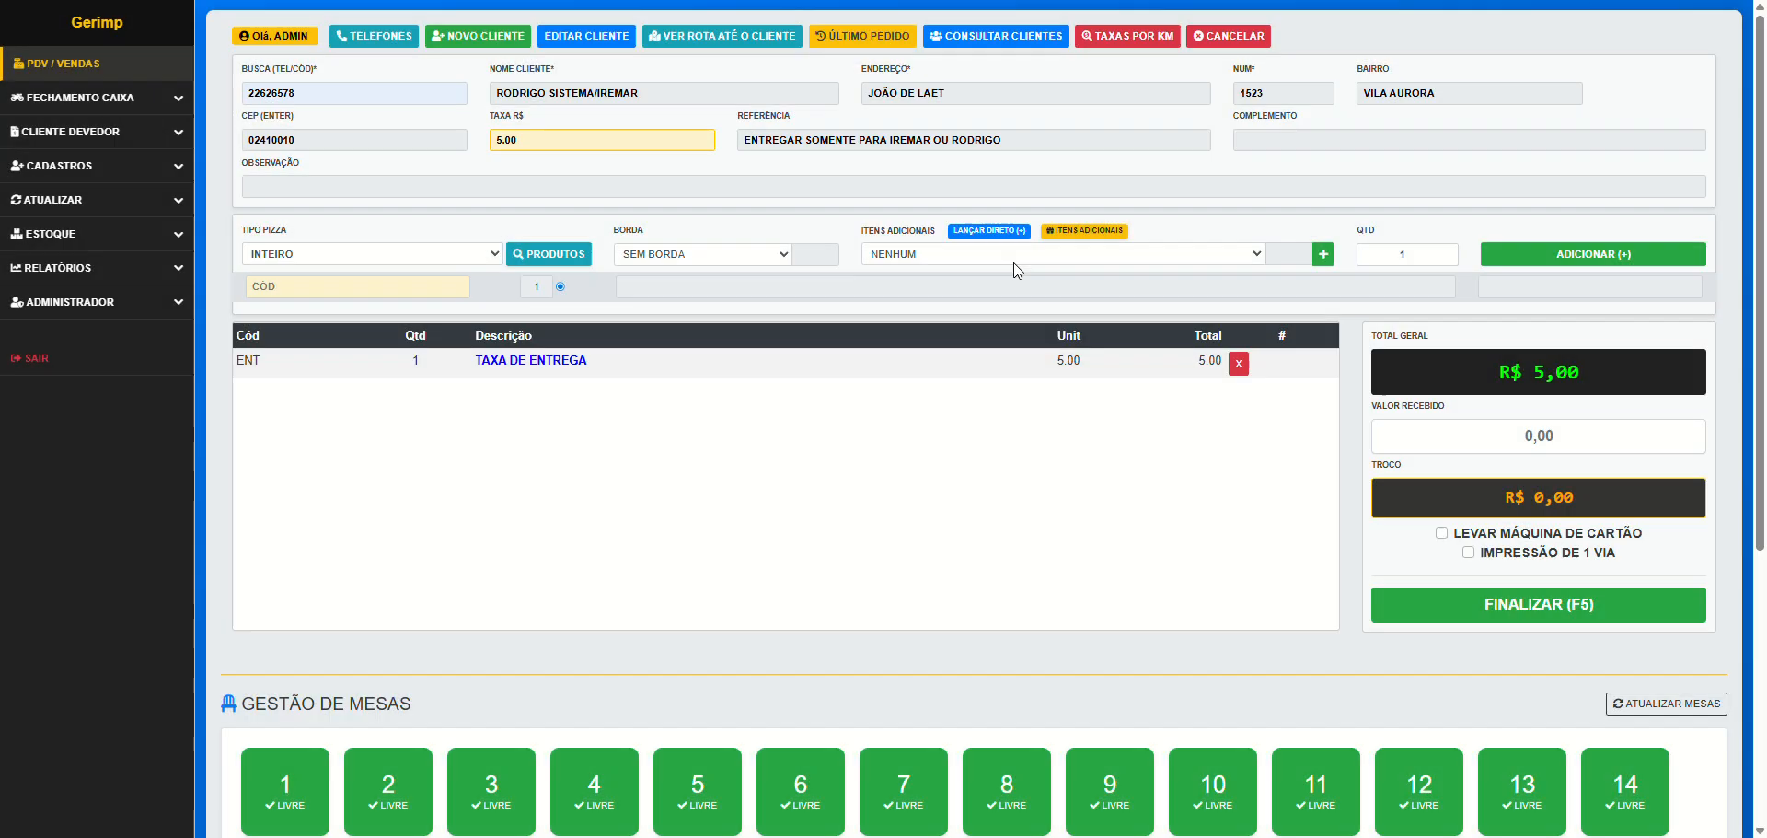
Browse the customer search list with phones, names and addresses, and close it
click(996, 39)
scroll(827, 258, down, 10)
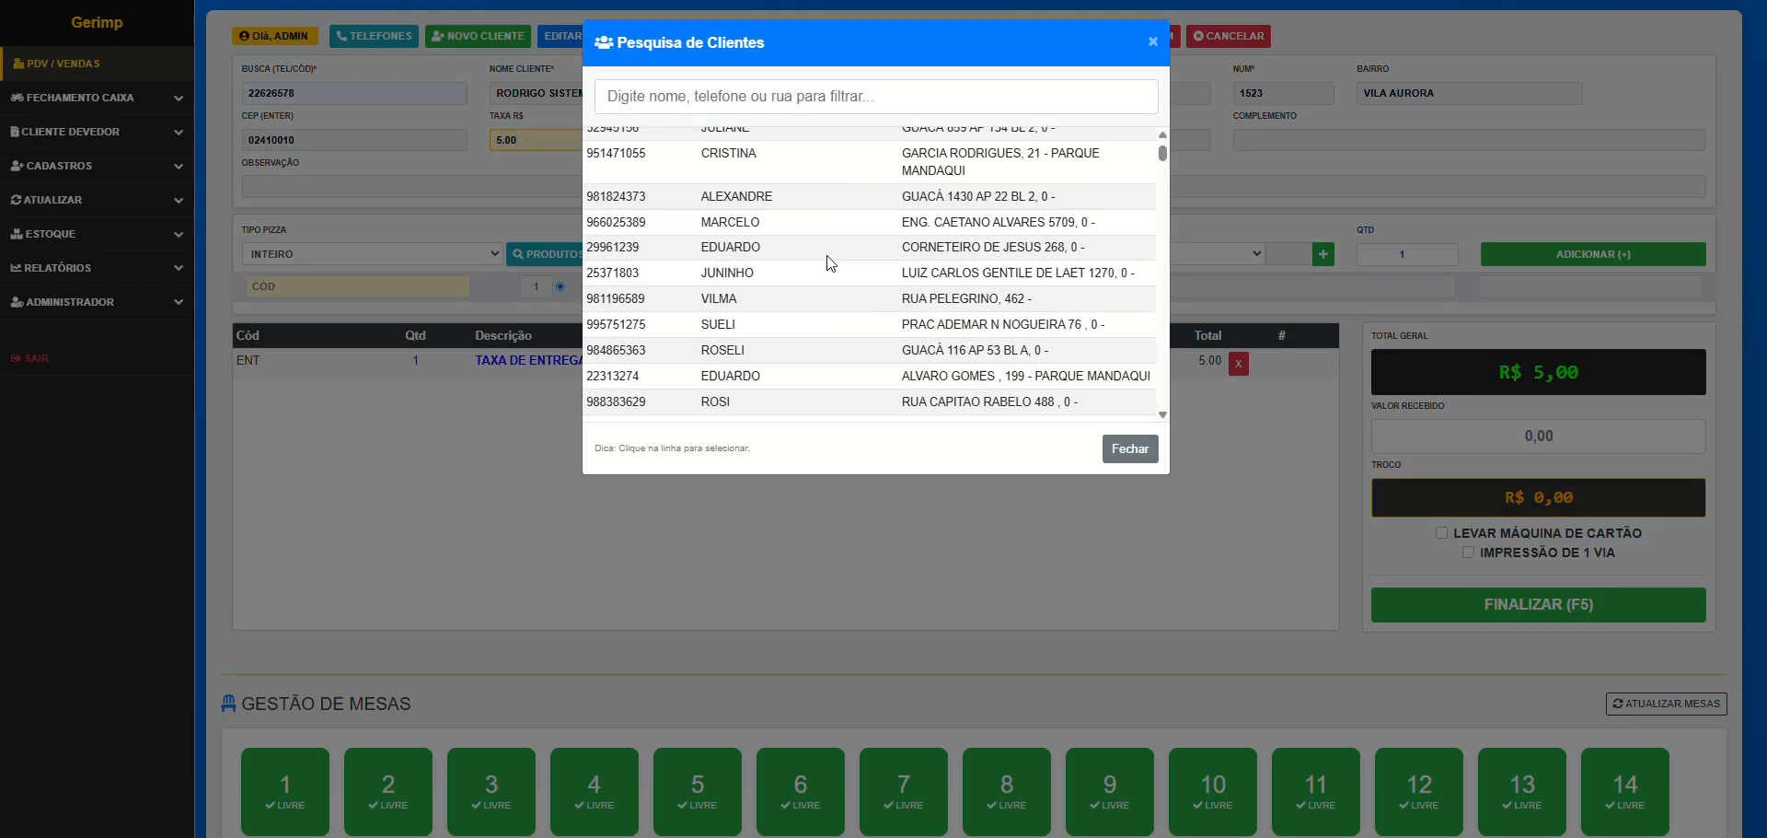
scroll(827, 257, up, 10)
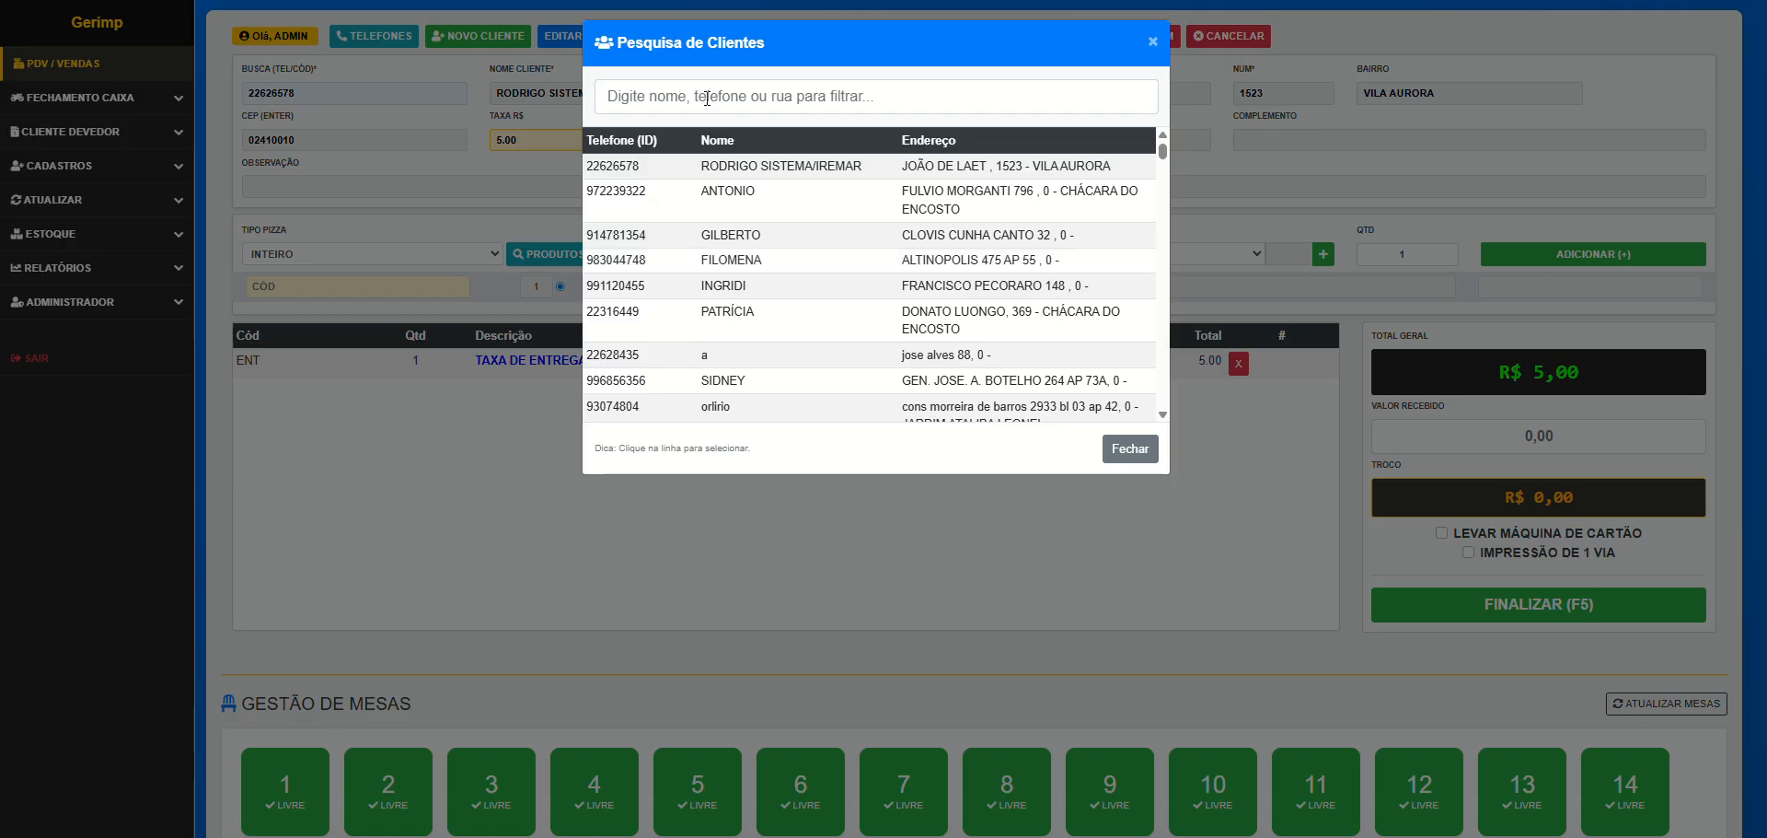
click(1130, 448)
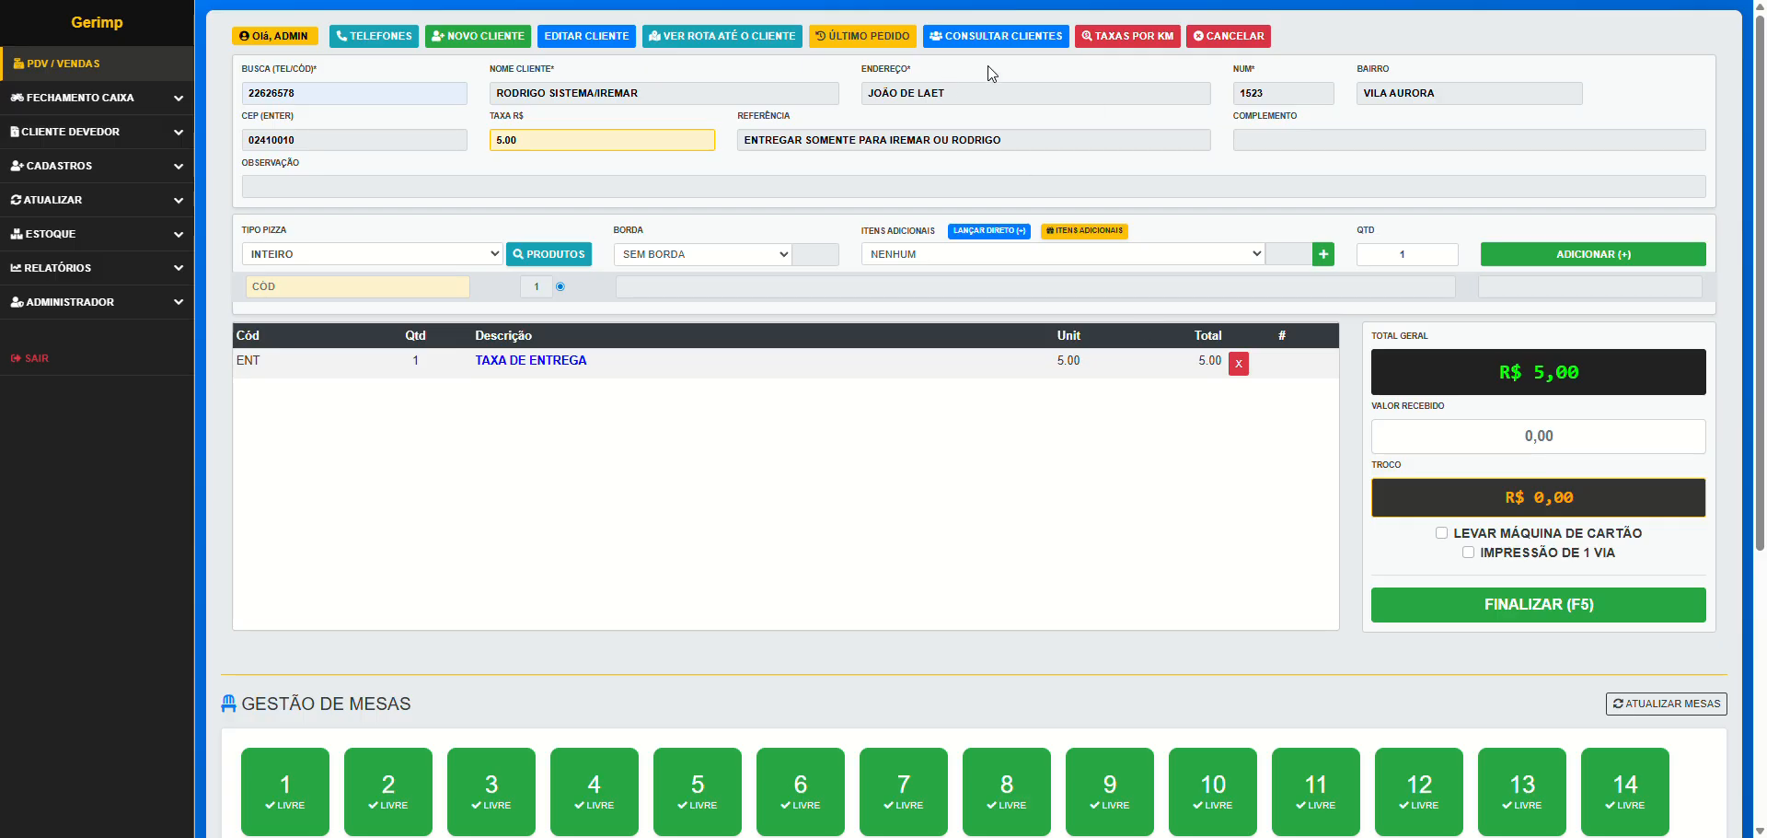
View the per-kilometre delivery fee table from the sales screen and close it
click(1115, 37)
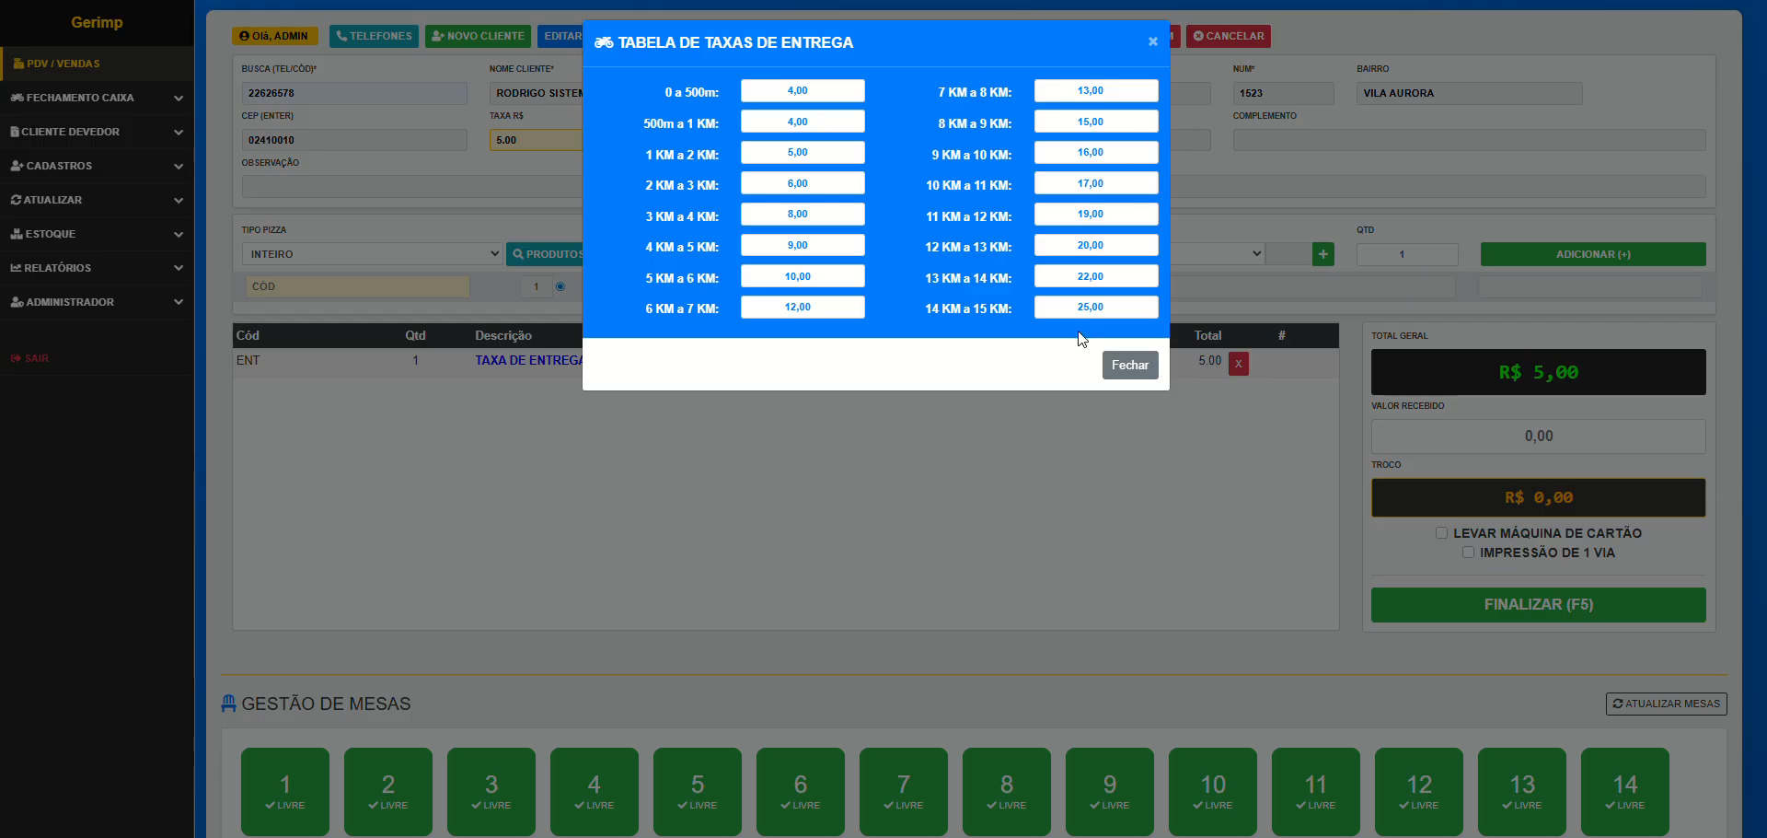
click(1129, 364)
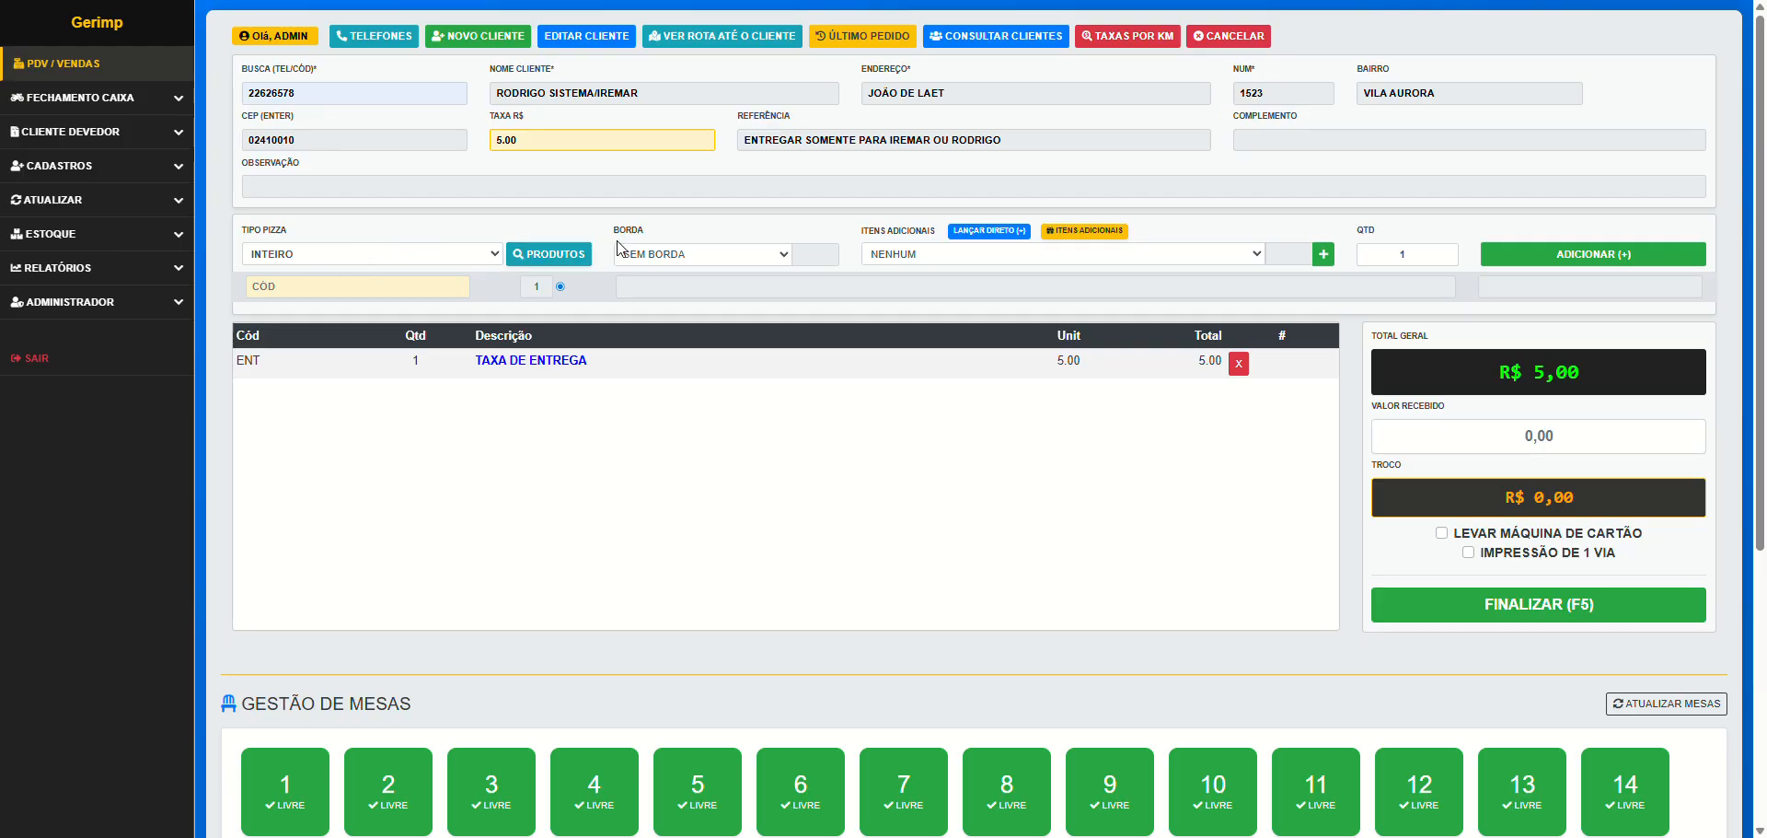
Search the product list for "coca" to look up the item codes and prices, and close it
click(555, 261)
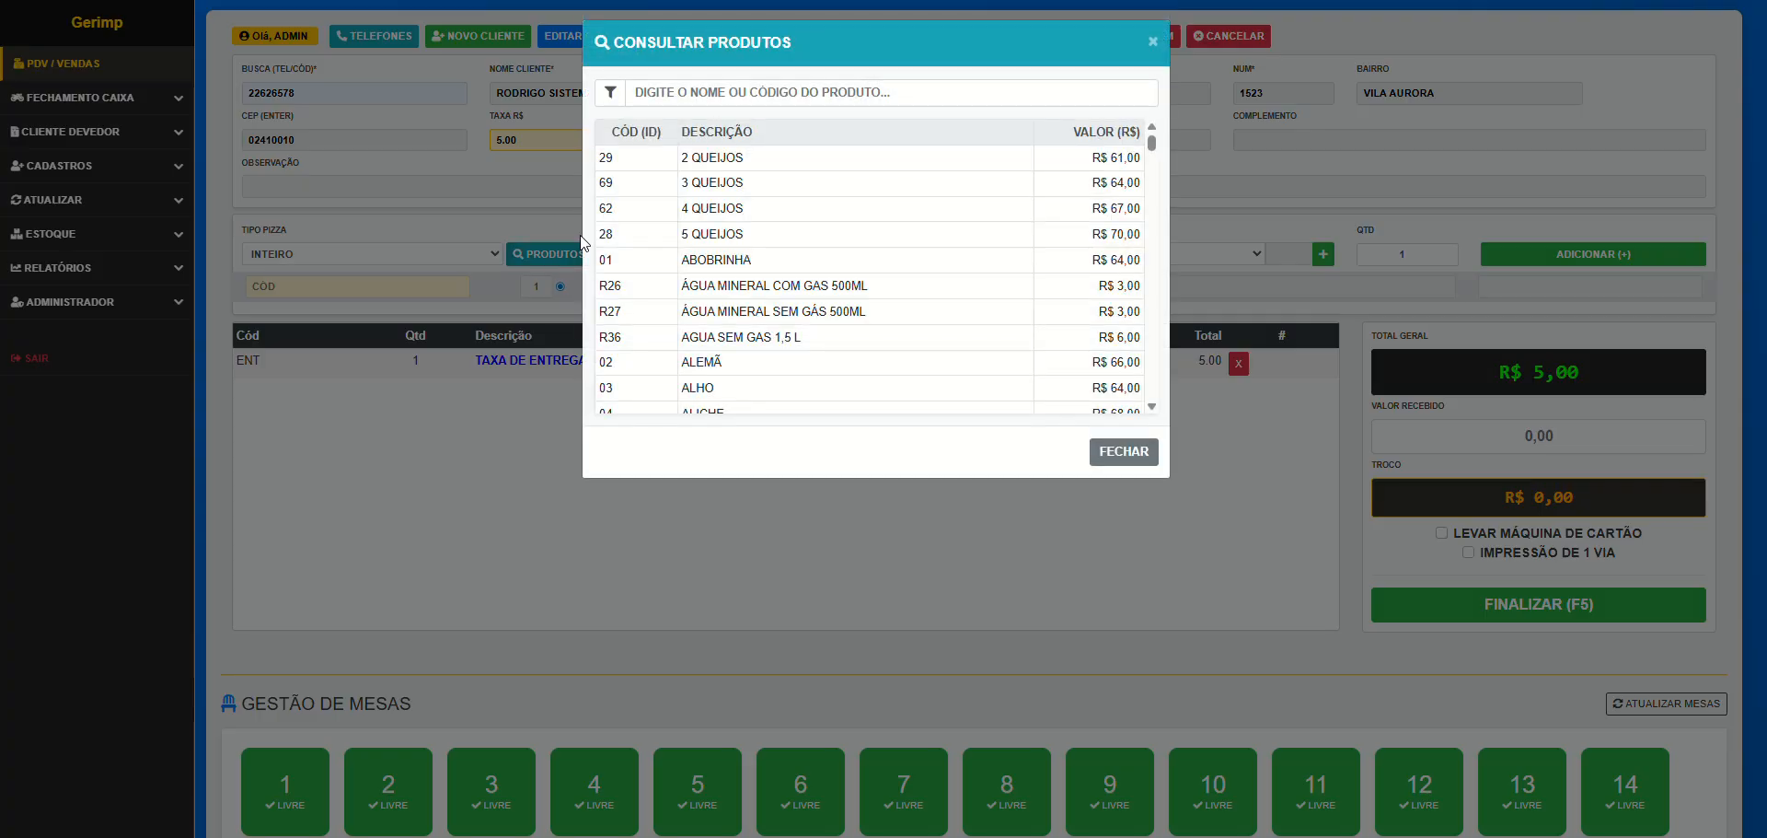
click(723, 96)
text(coca)
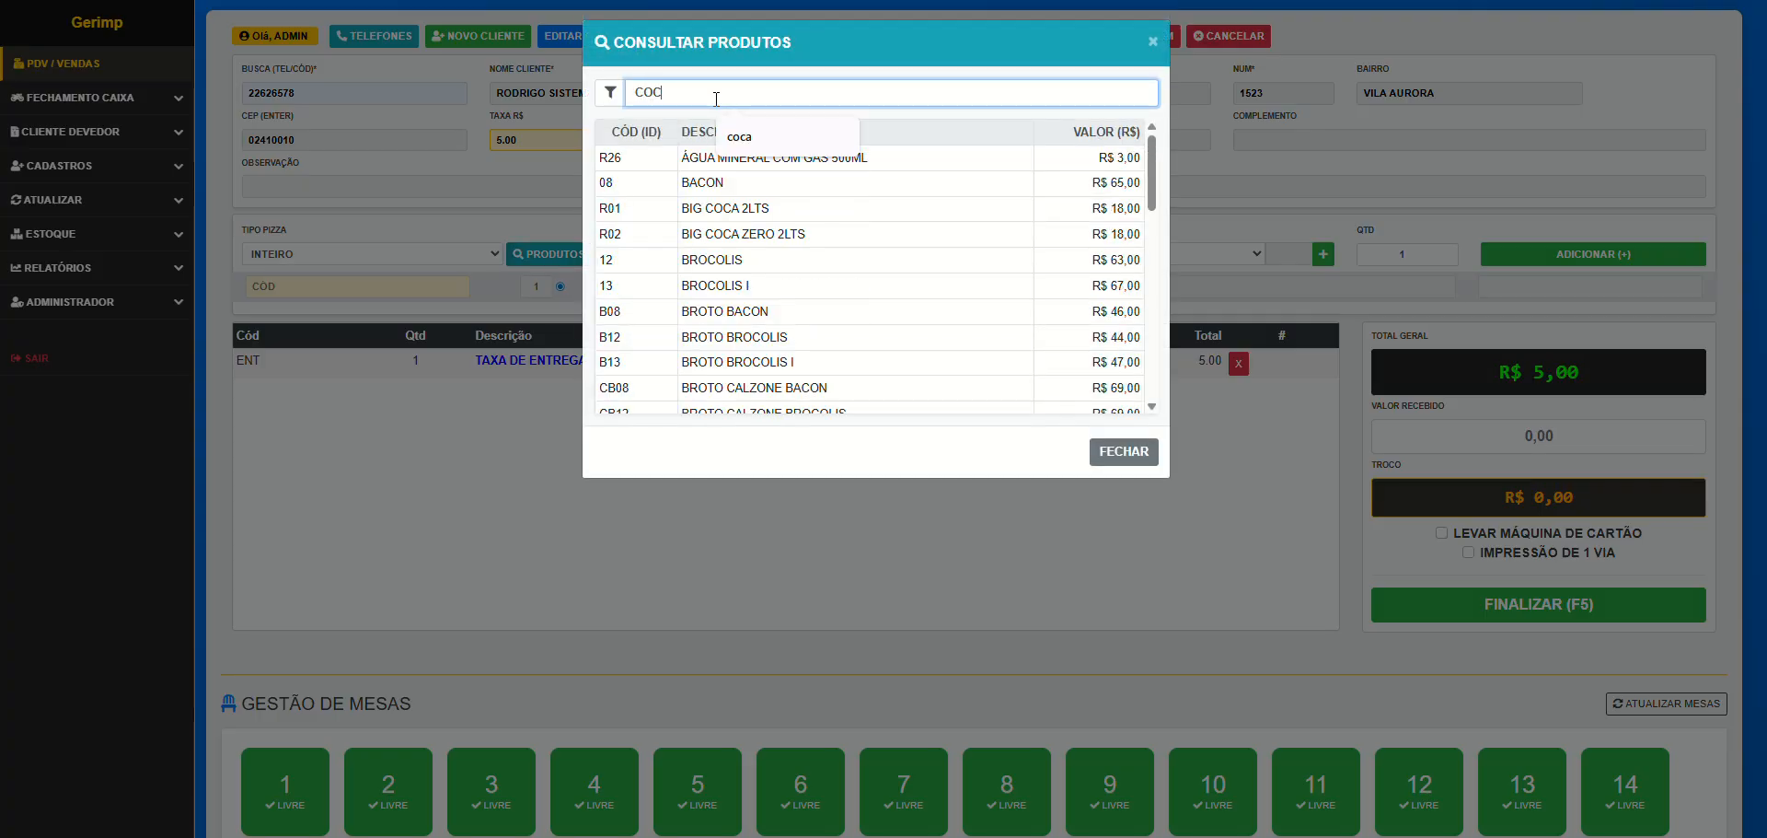
click(974, 344)
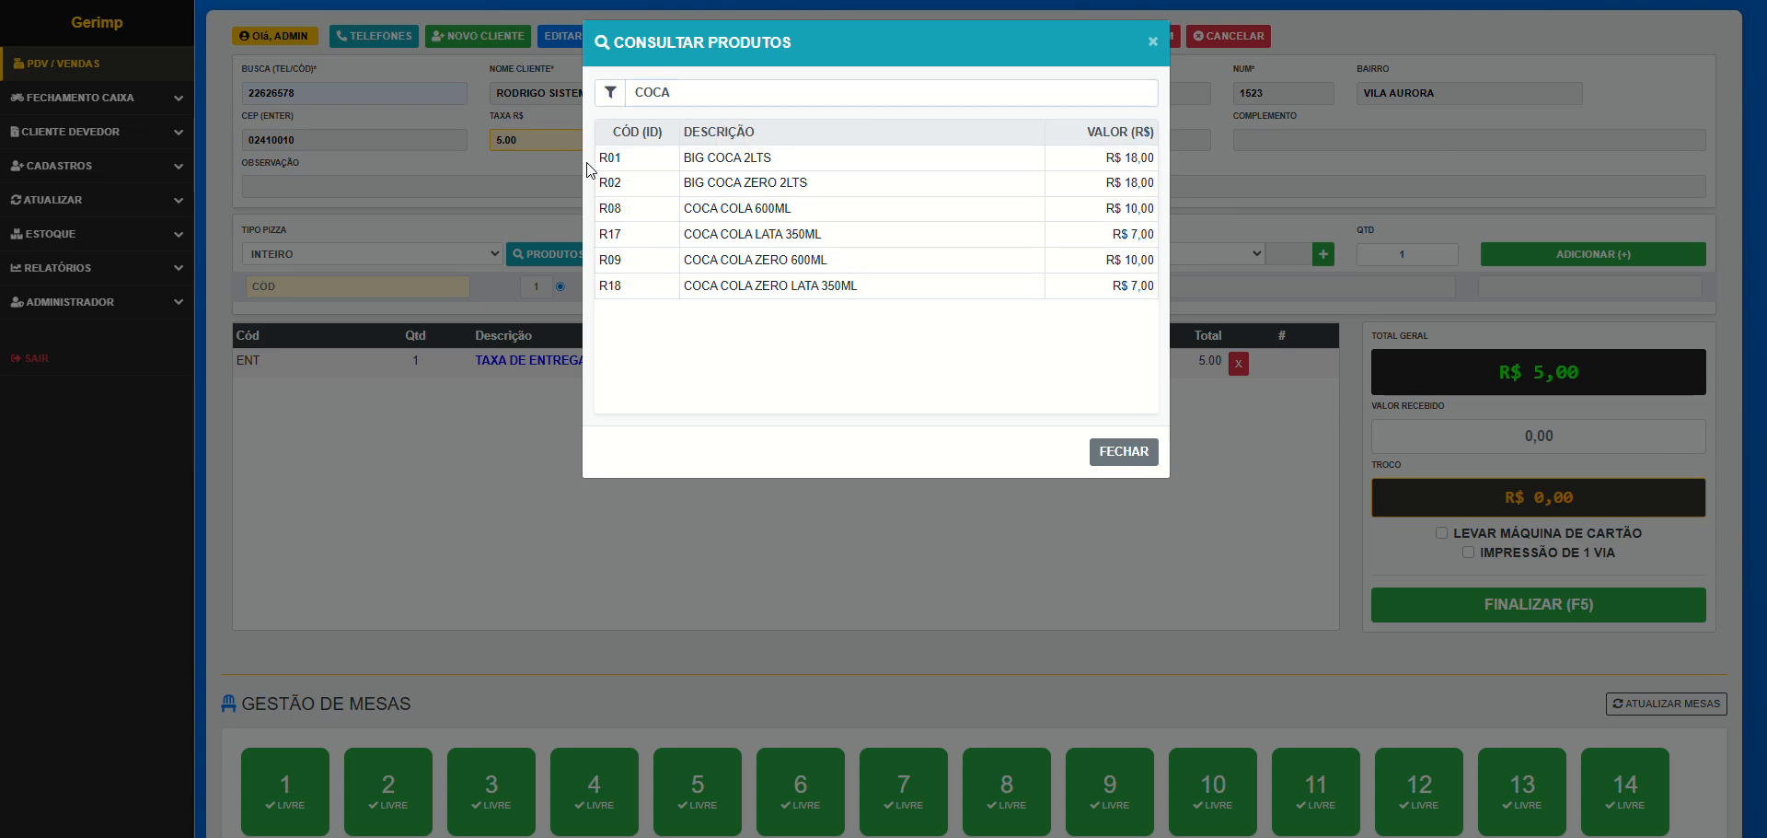
click(1125, 454)
Add one BIG COCA 2LTS to the order using product code R01
click(274, 293)
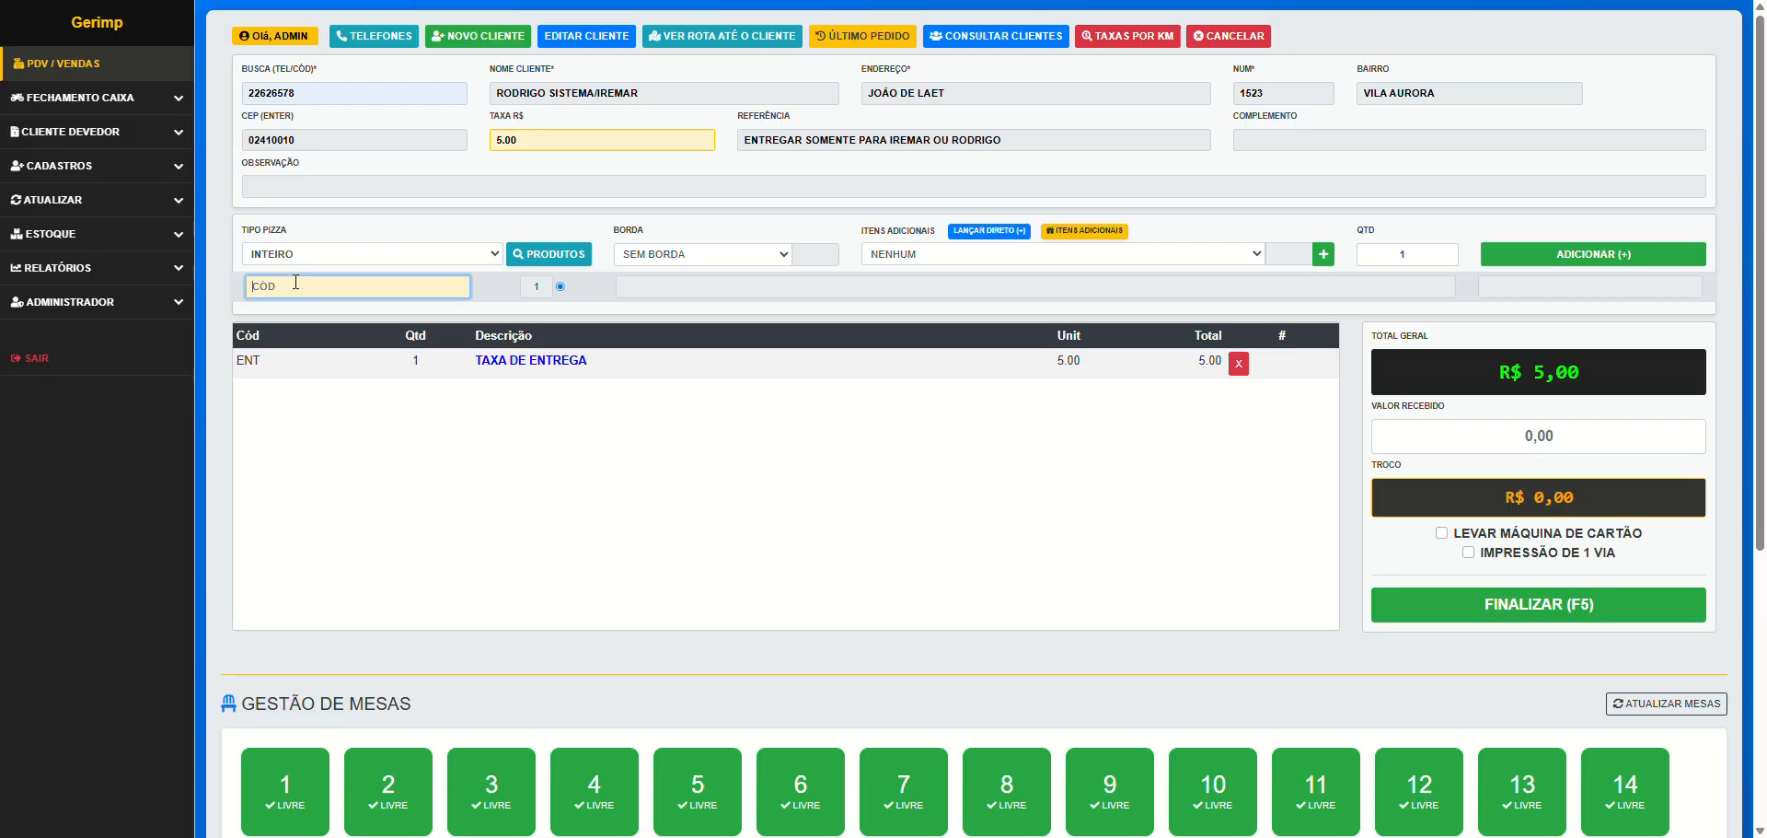
text(R01)
key(Return)
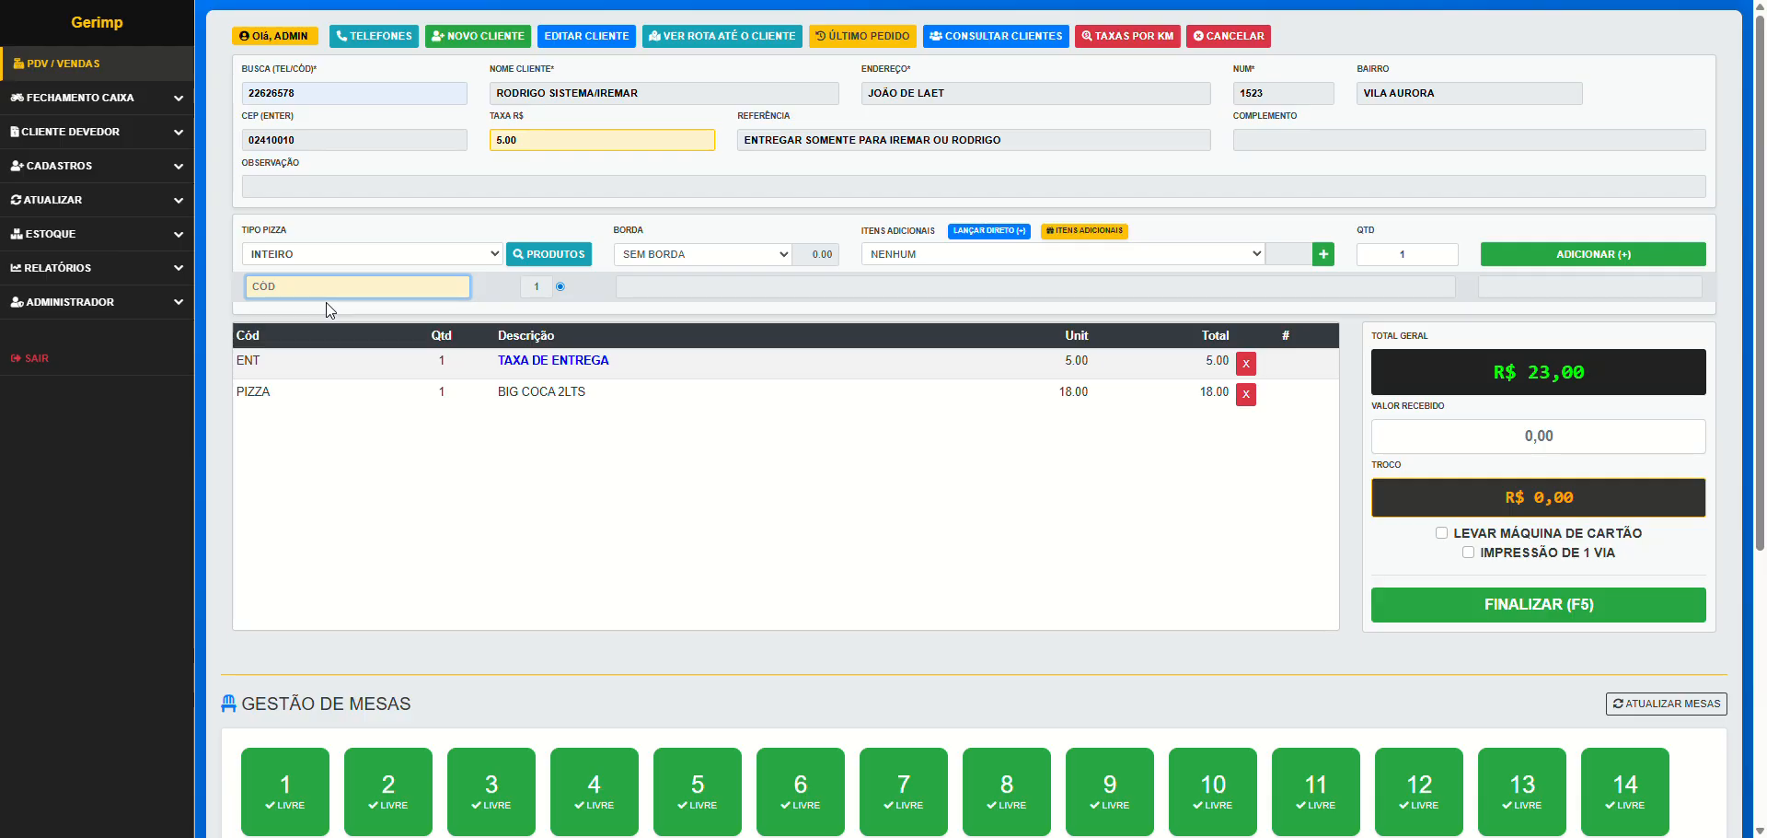
Set the pizza type to MEIO A MEIO and enter codes 46 (Mussarela) and 16 (Calabresa) for the two halves
click(484, 254)
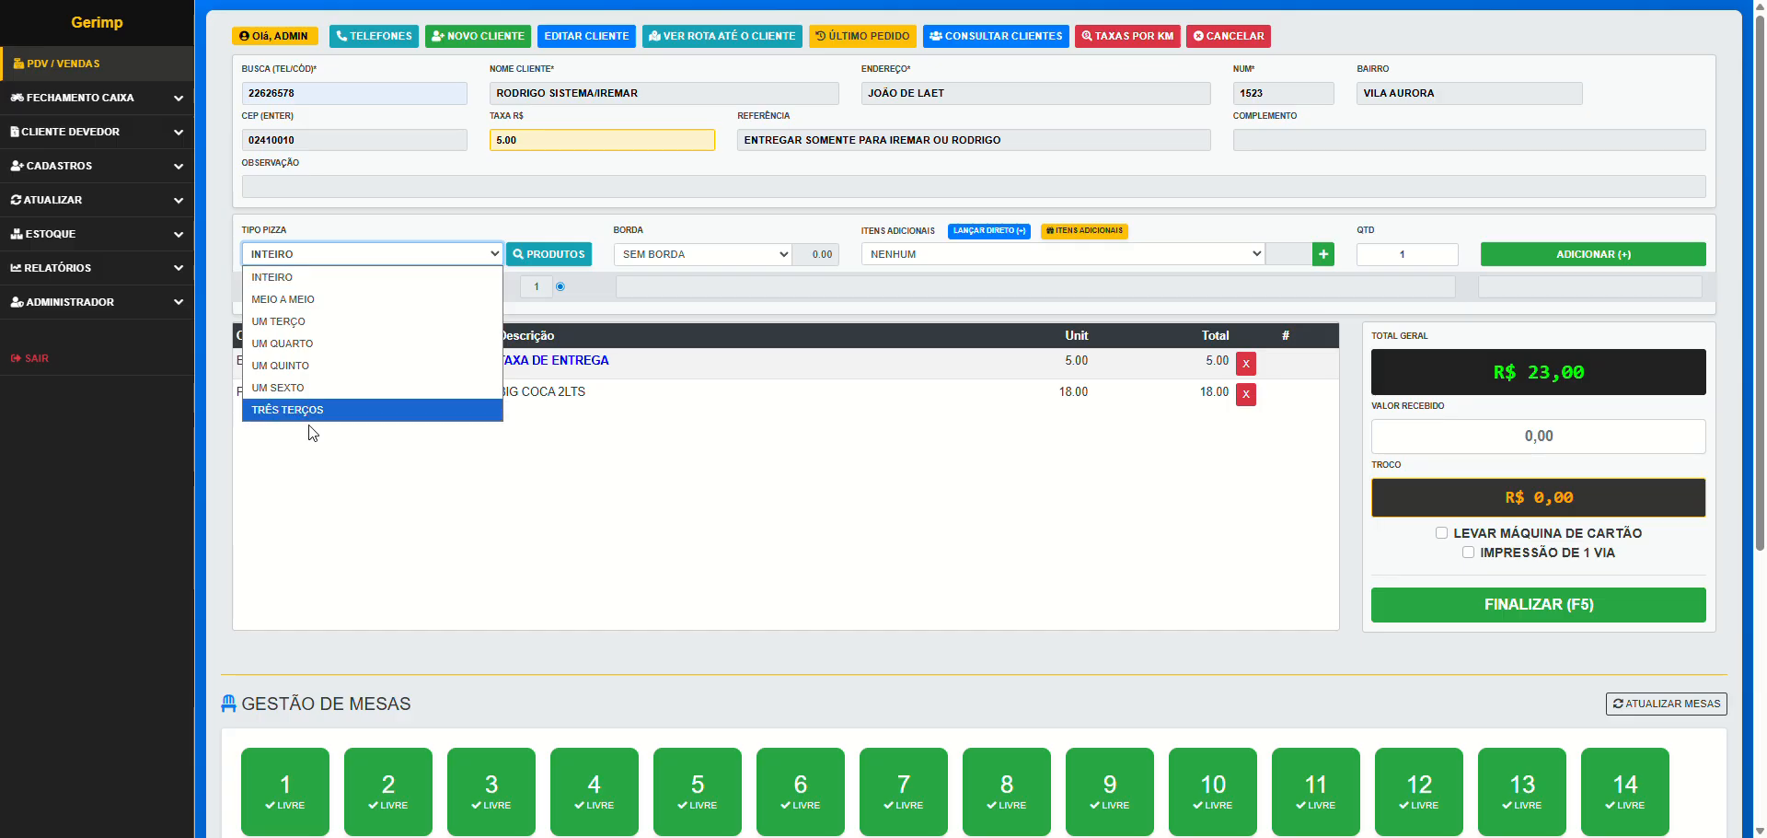
click(313, 300)
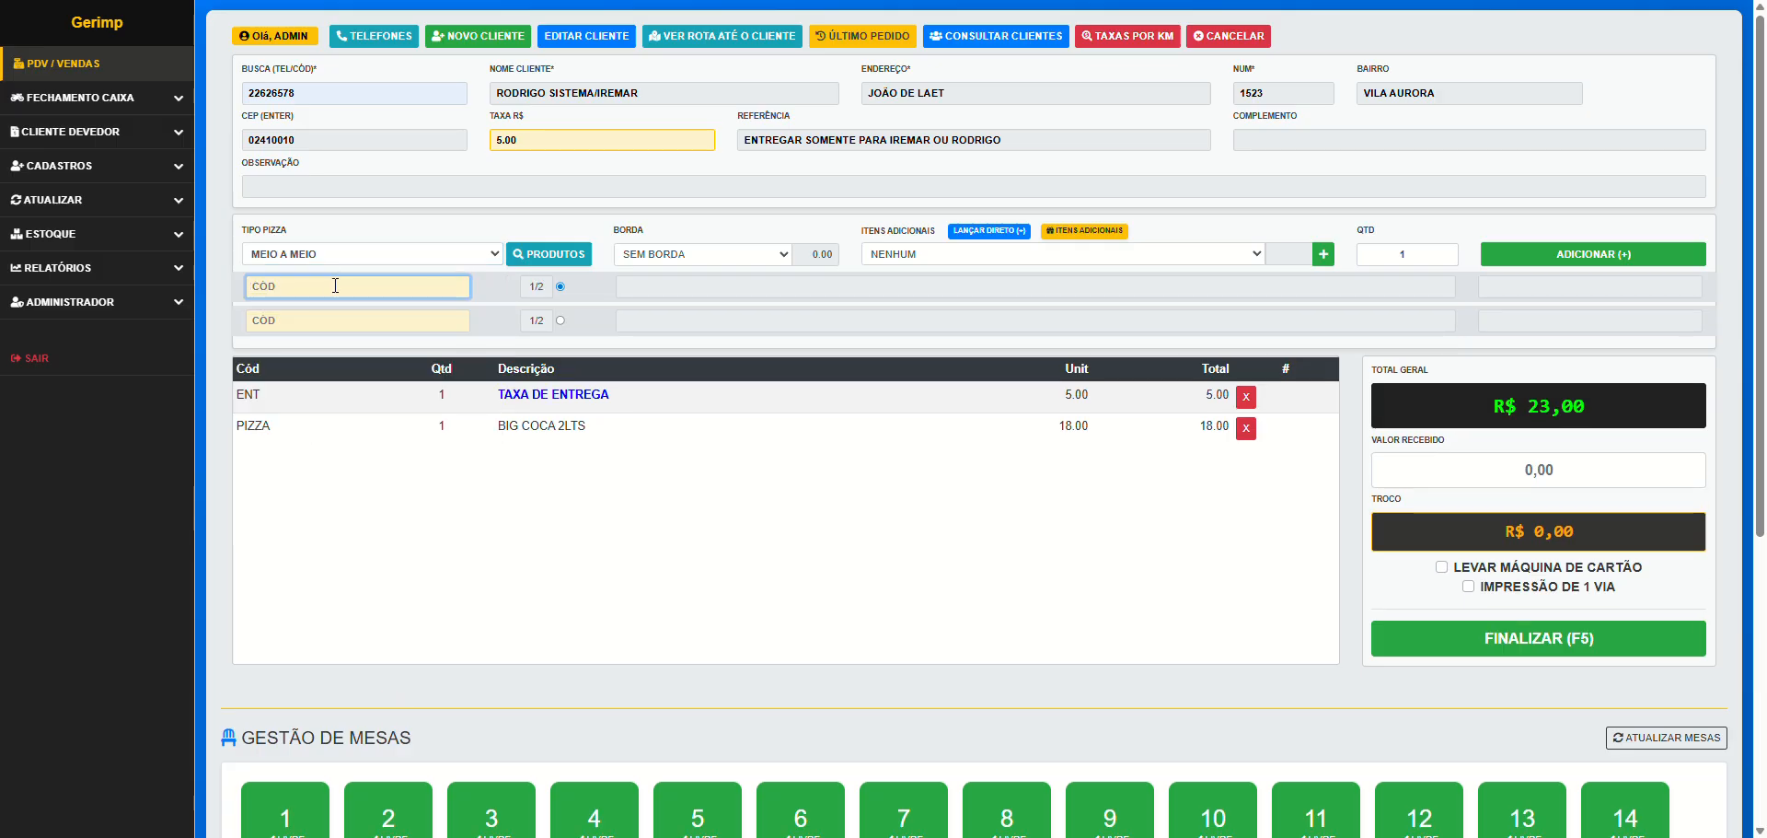
text(46)
key(Return)
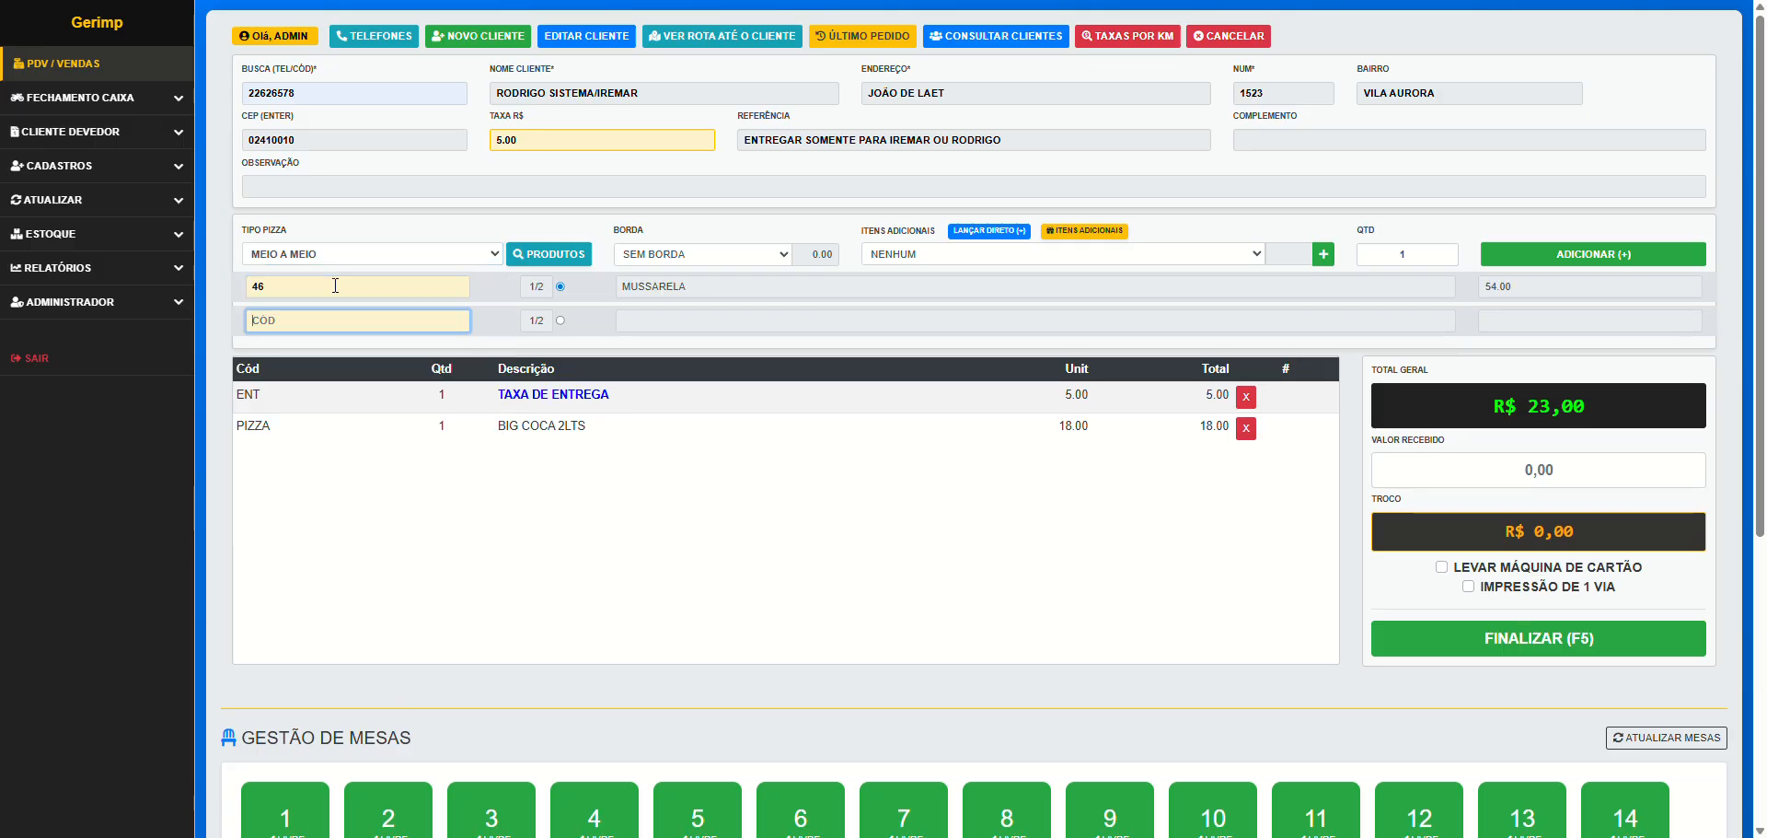
text(16)
key(Return)
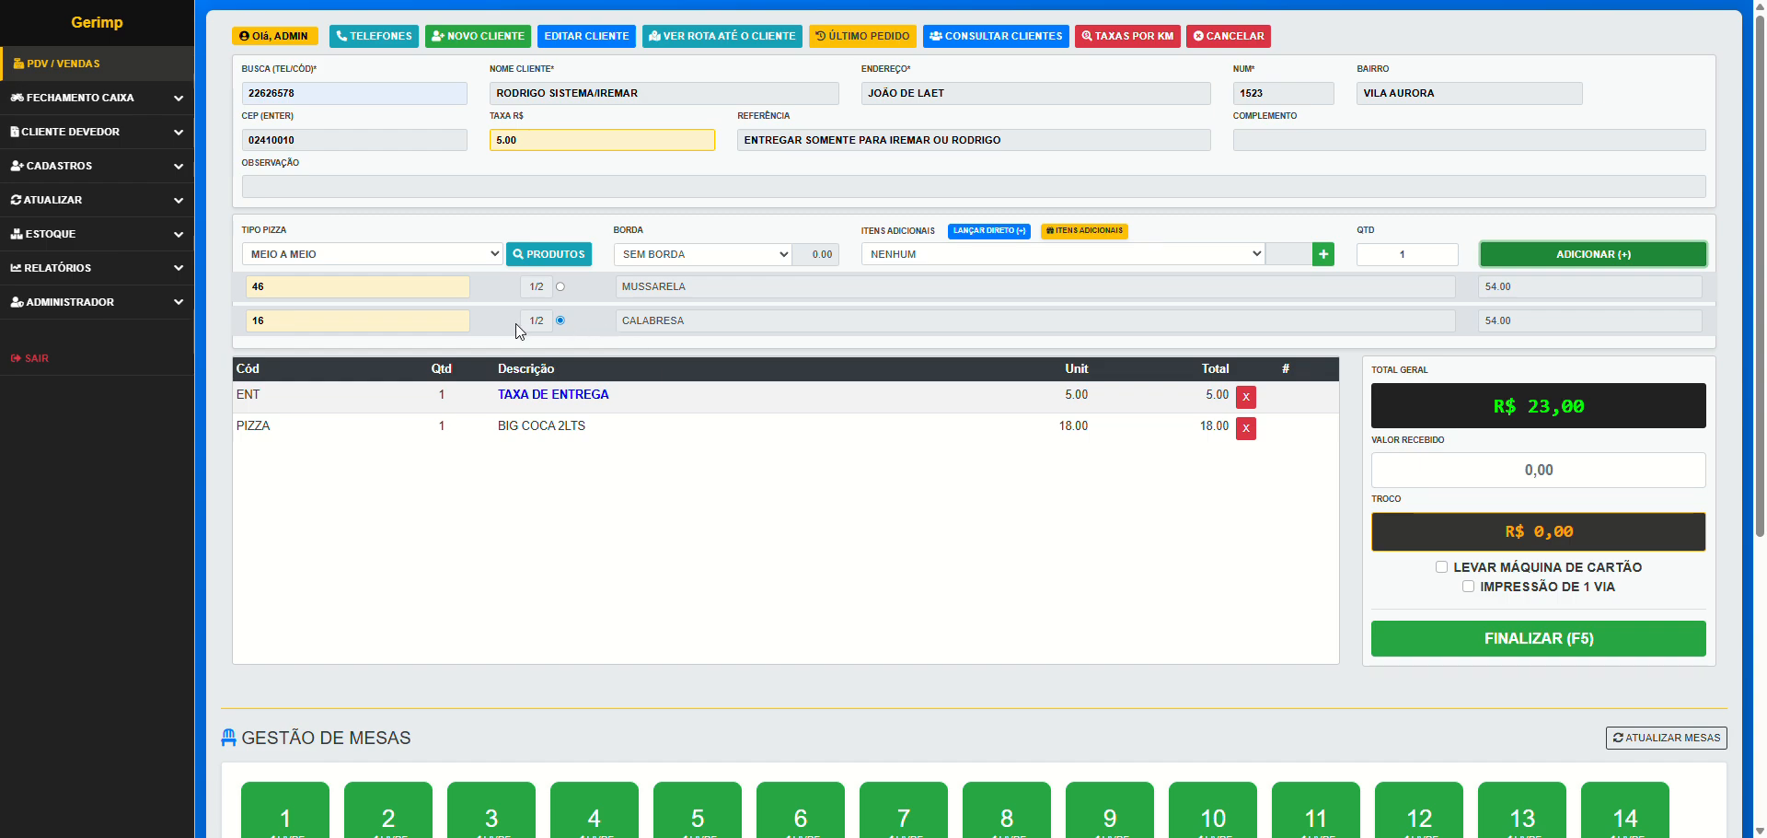
click(677, 326)
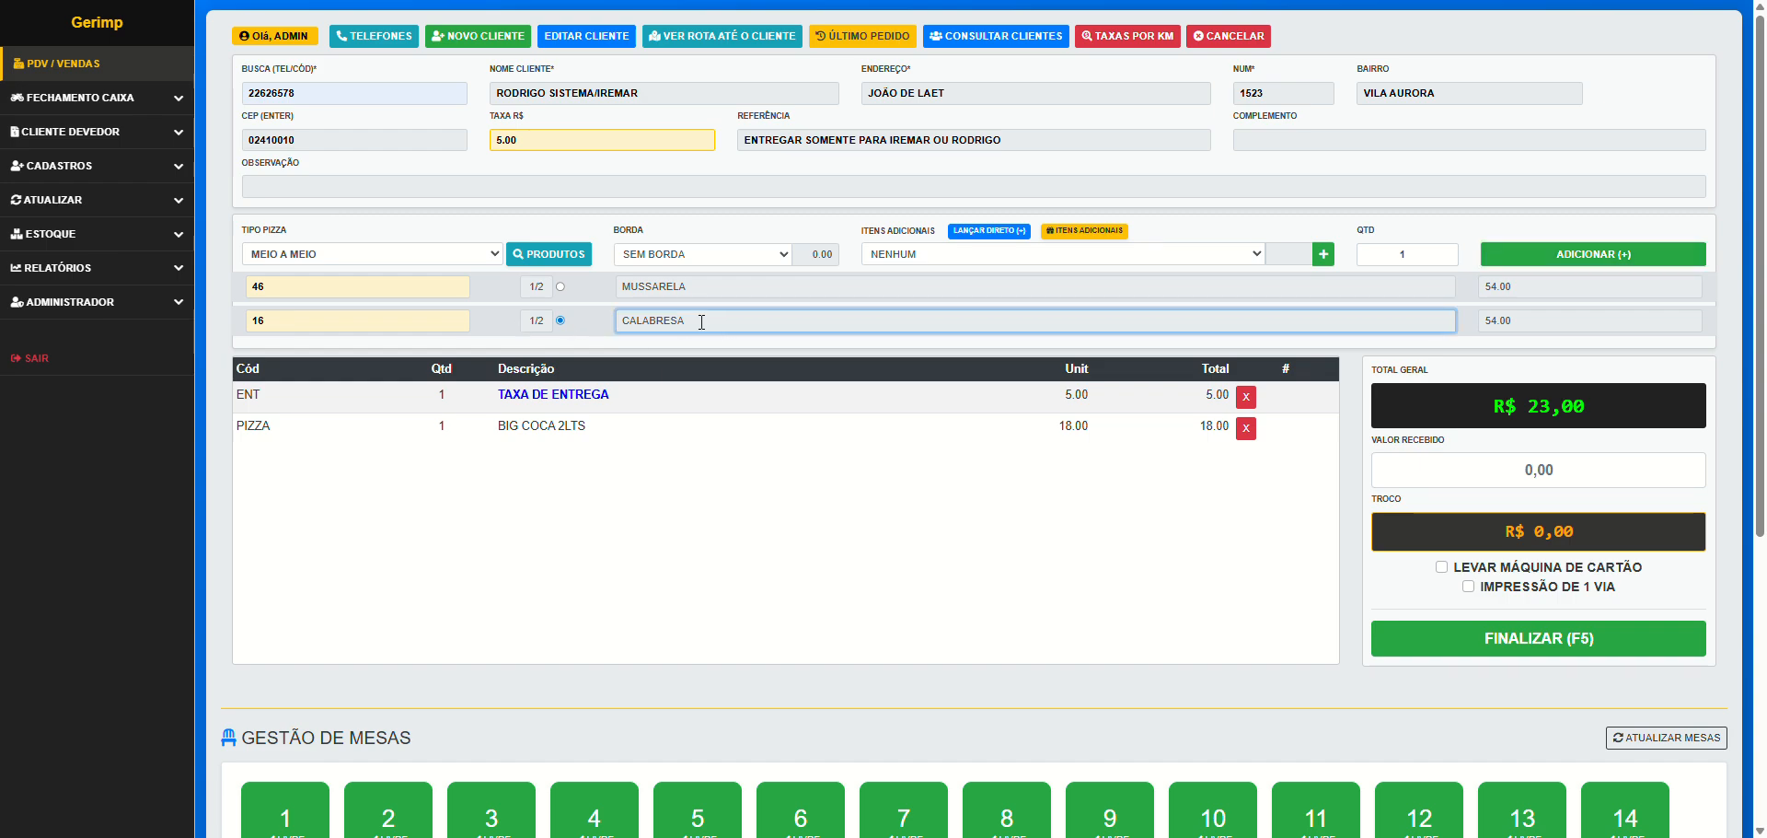
Add the additional item (S)CEB to the Calabresa half of the pizza
click(1084, 232)
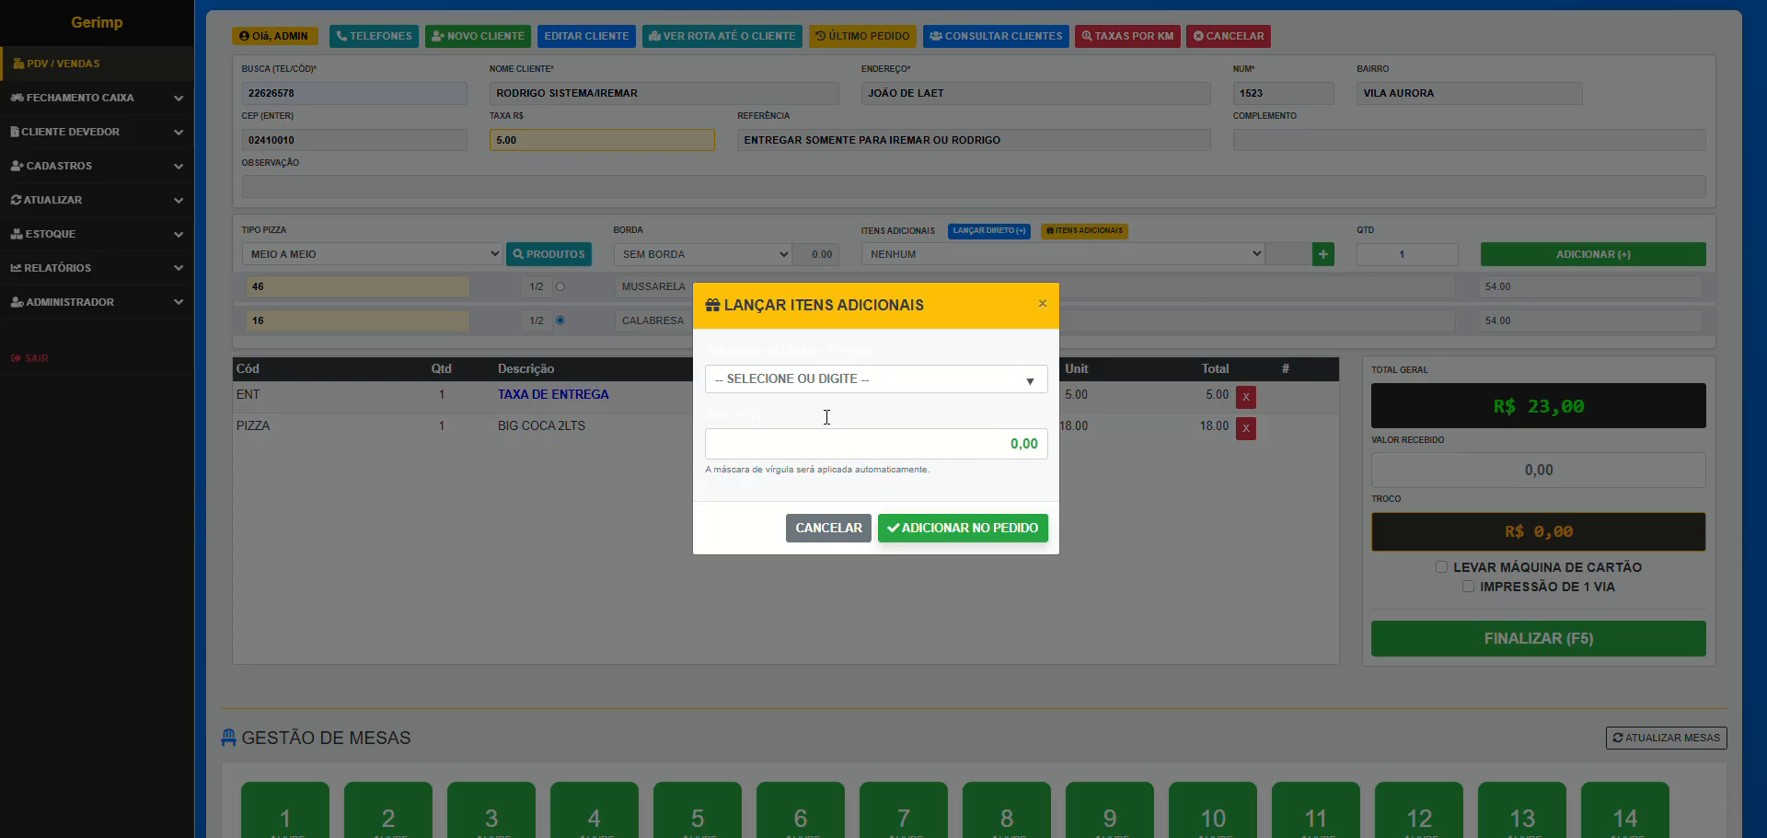
key(Escape)
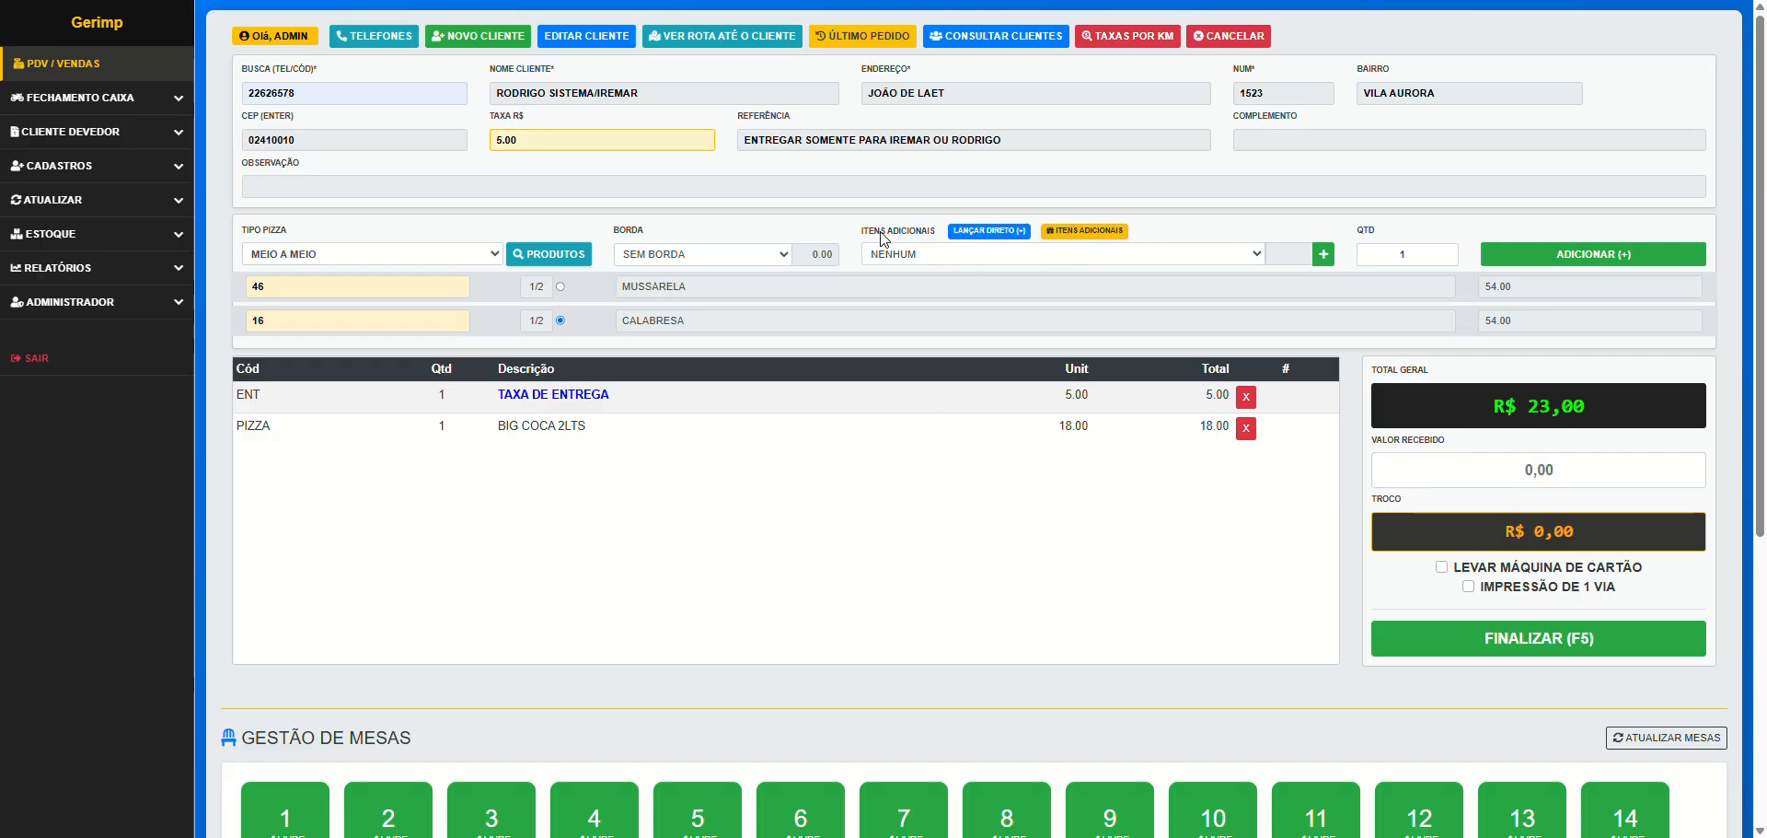
click(930, 252)
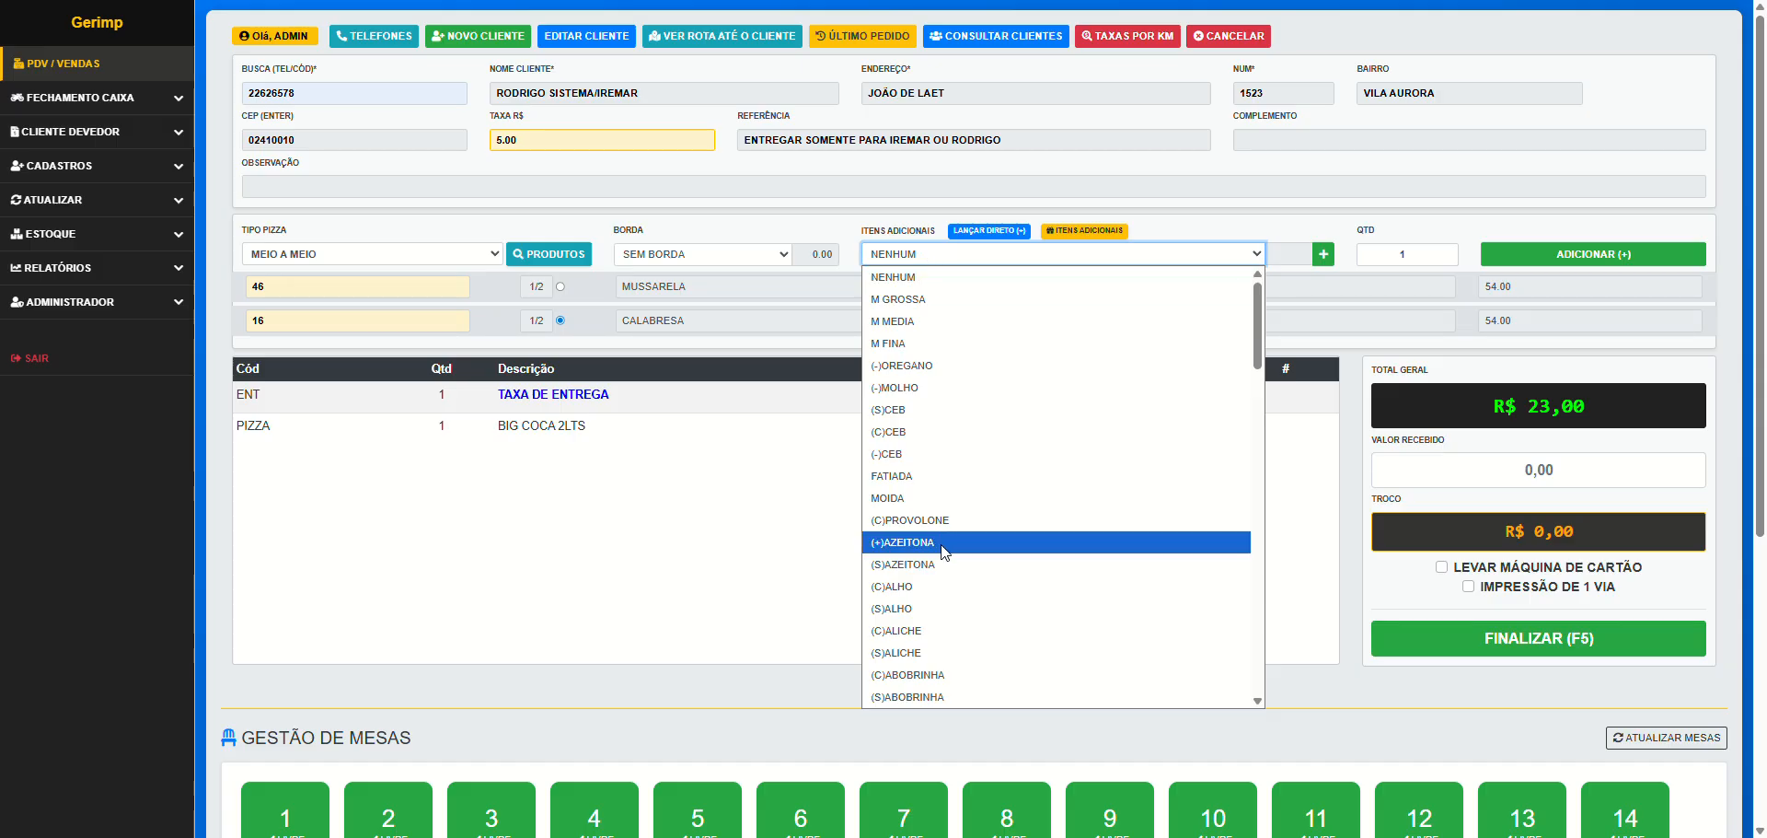
scroll(941, 562, down, 15)
scroll(939, 589, up, 12)
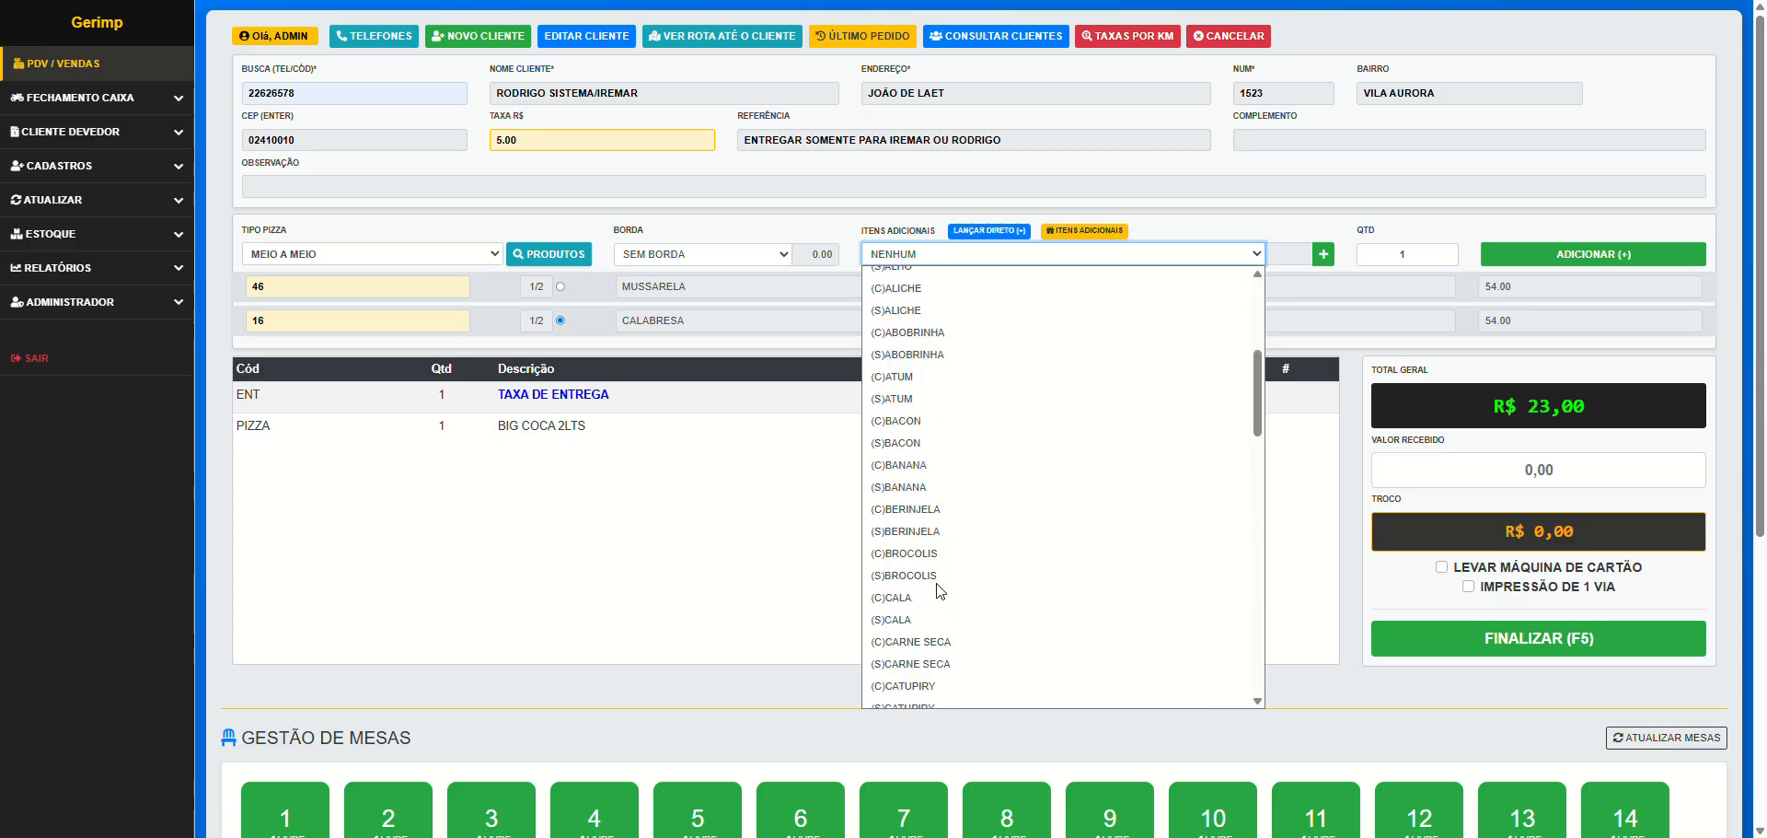
scroll(939, 589, up, 5)
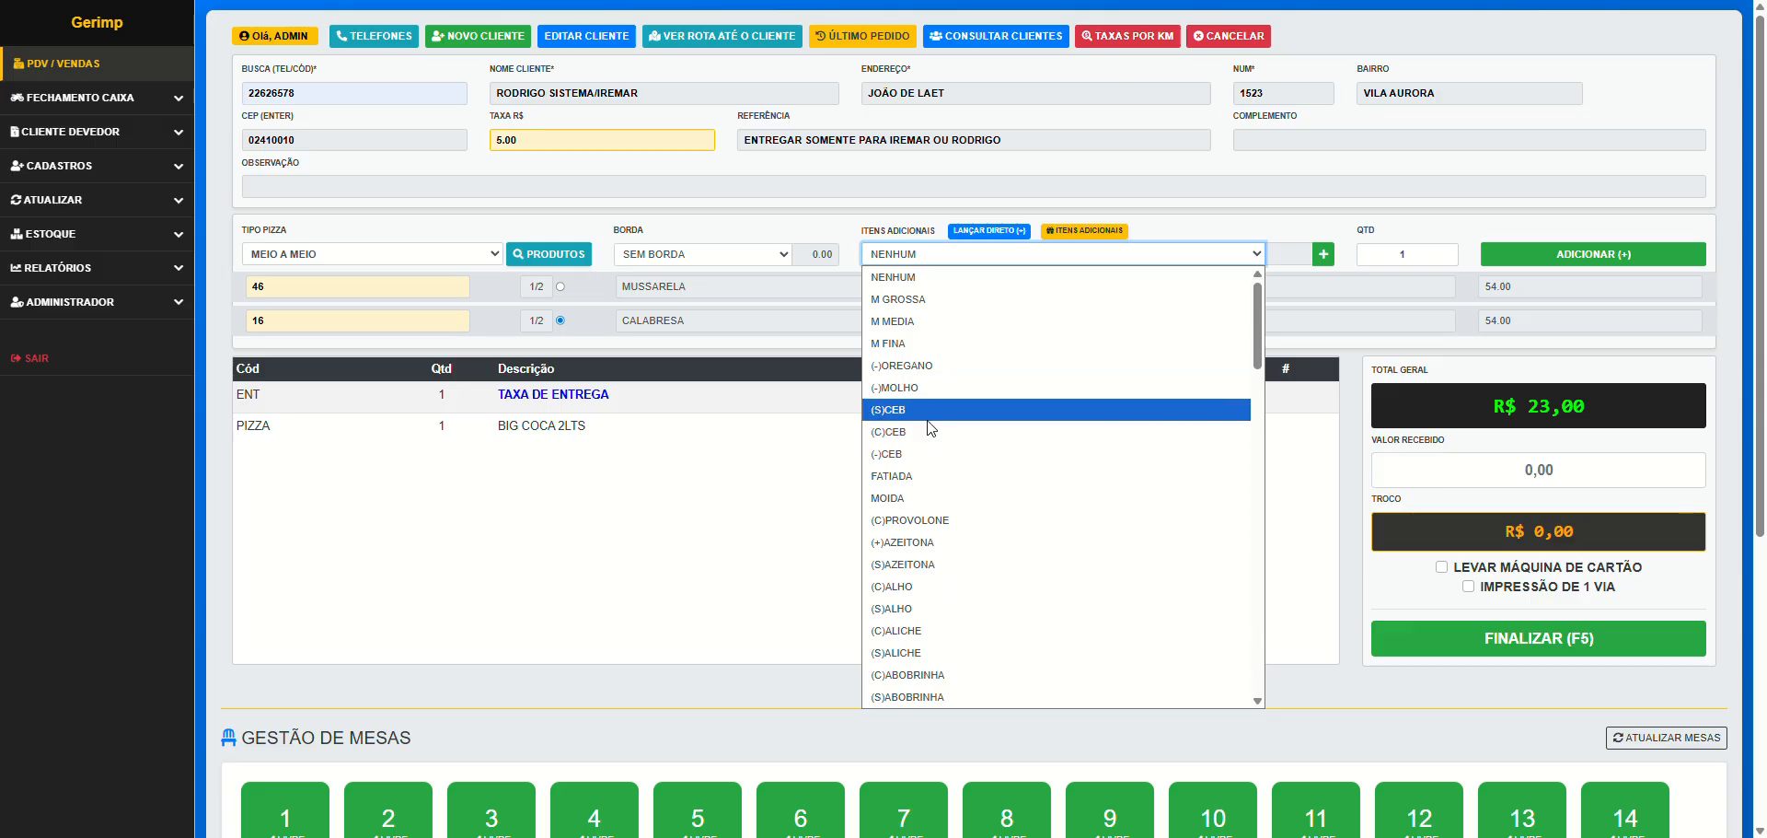
click(904, 408)
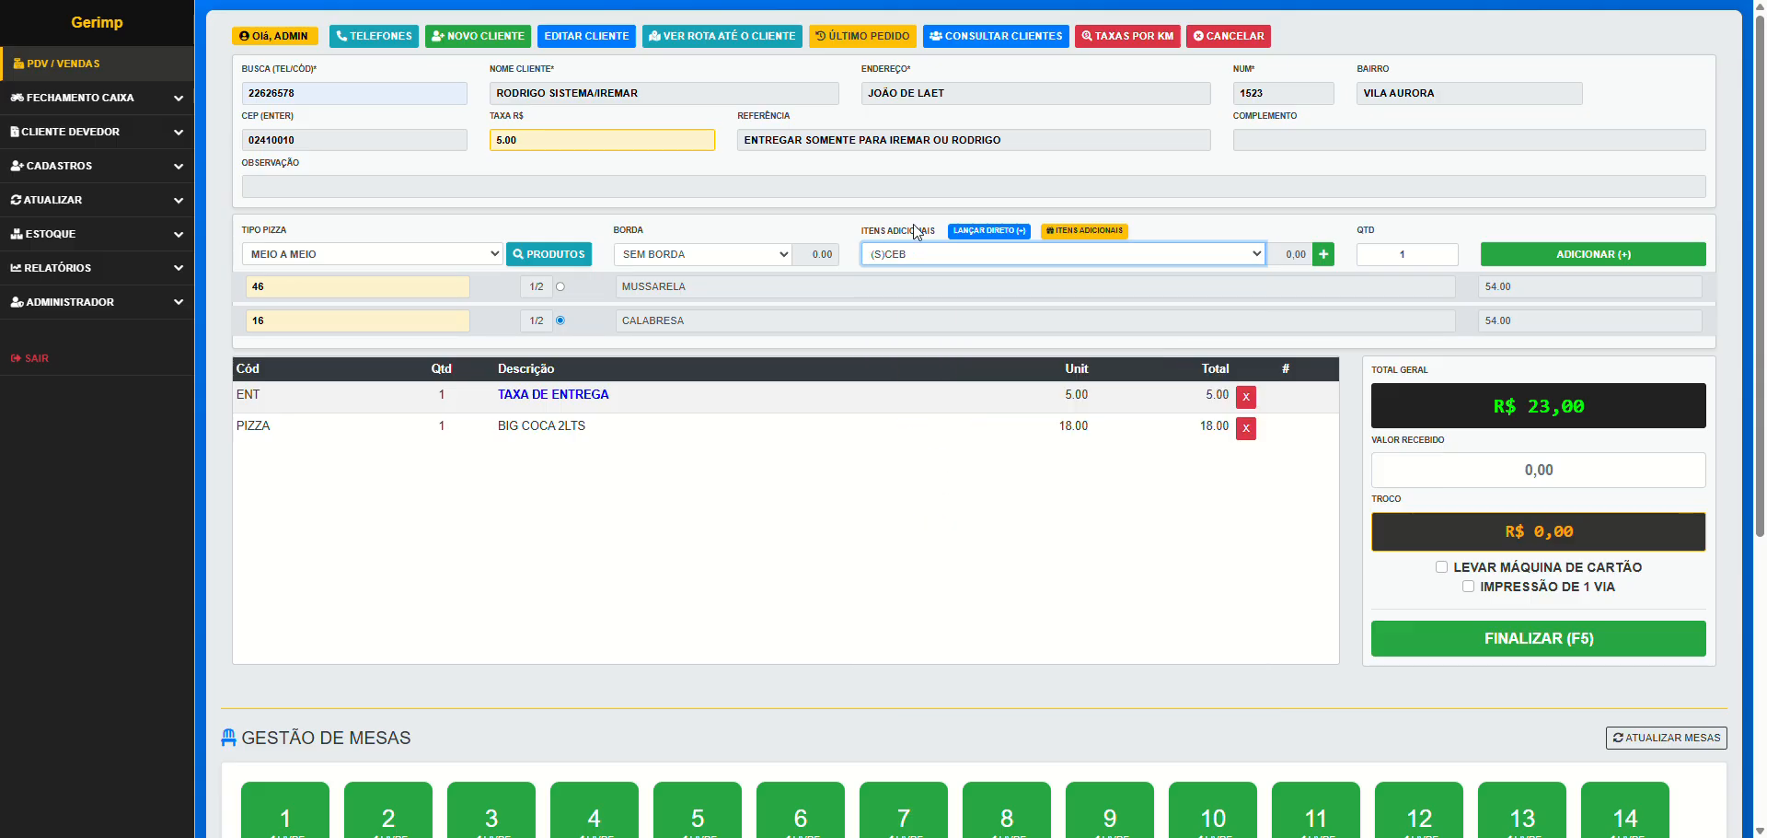
click(1326, 257)
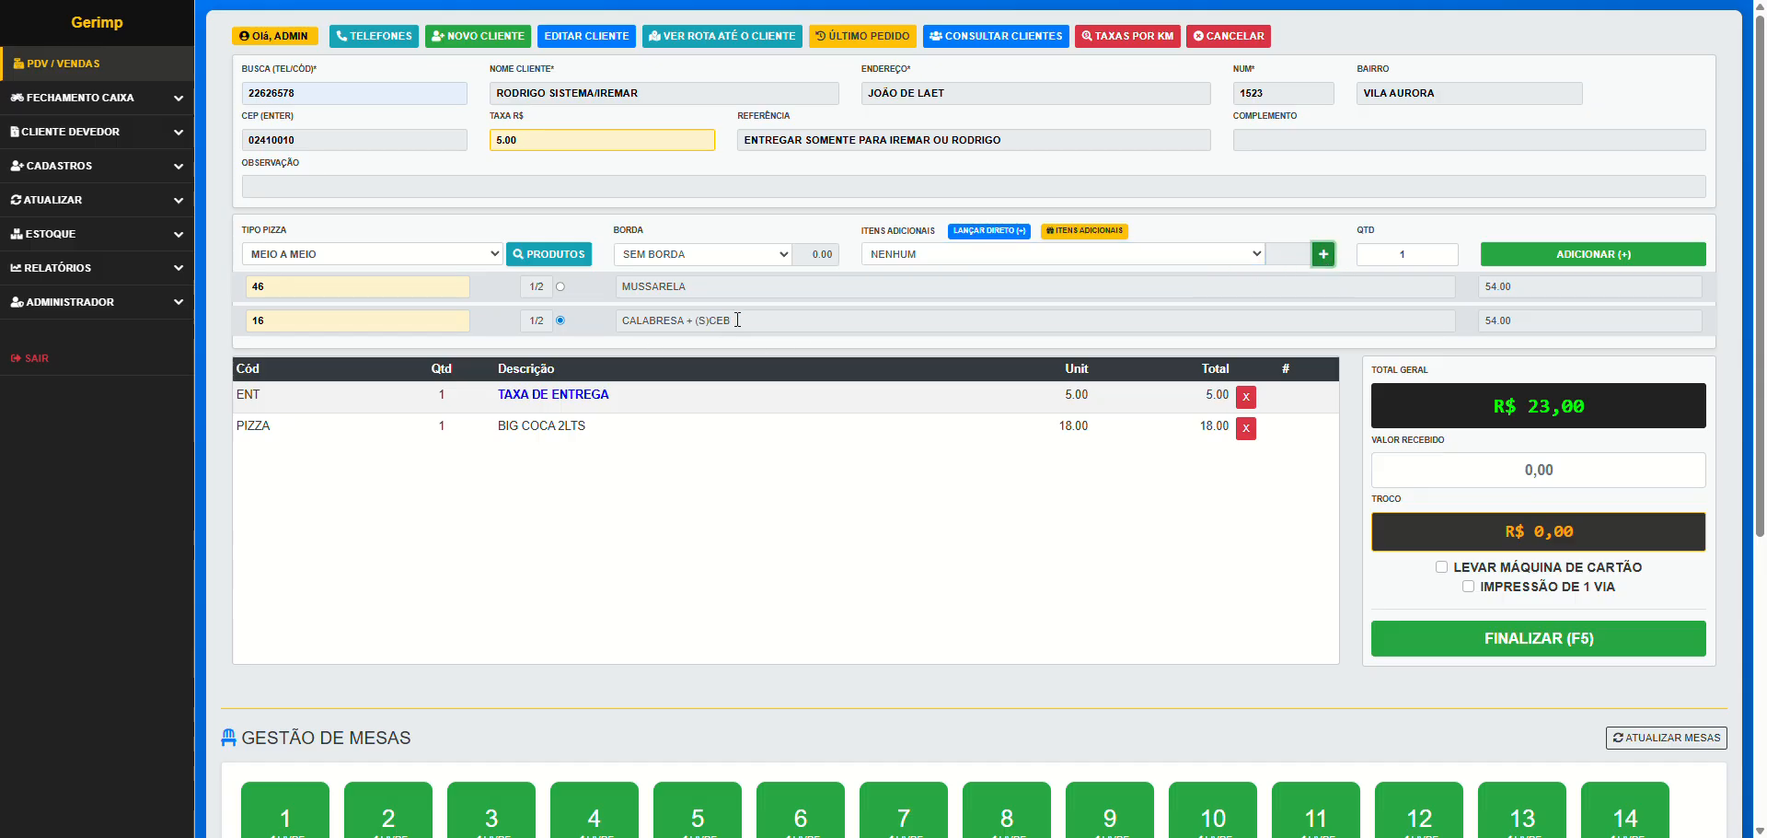
drag(734, 320, 493, 325)
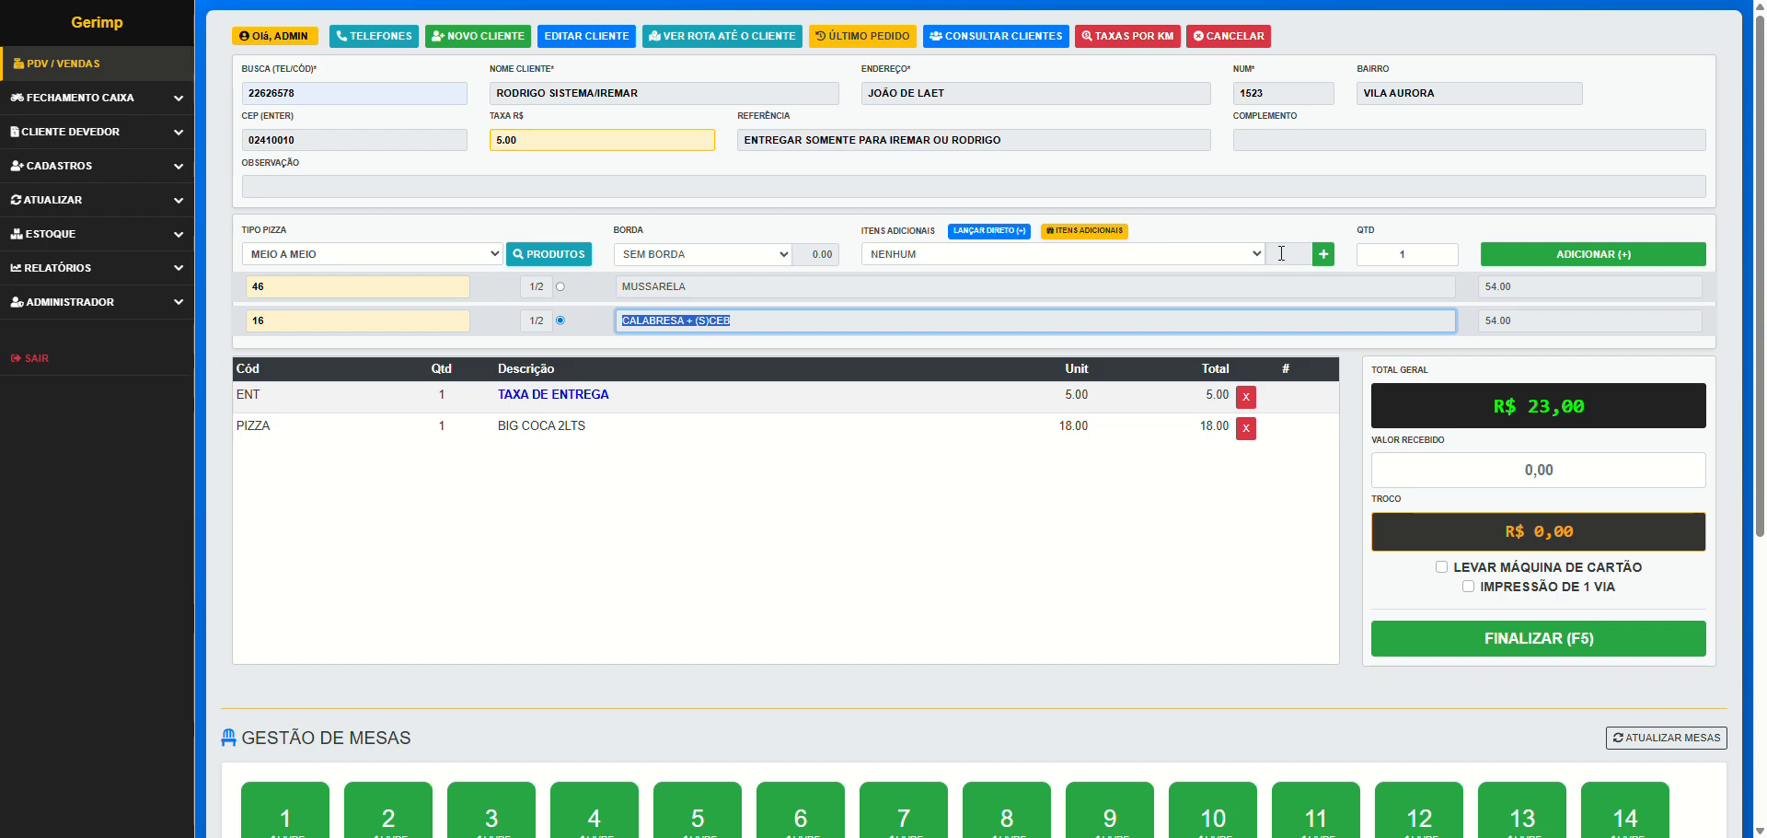
Add the additional item (C)CEB to the Mussarela half and put the half-and-half pizza on the order
click(975, 257)
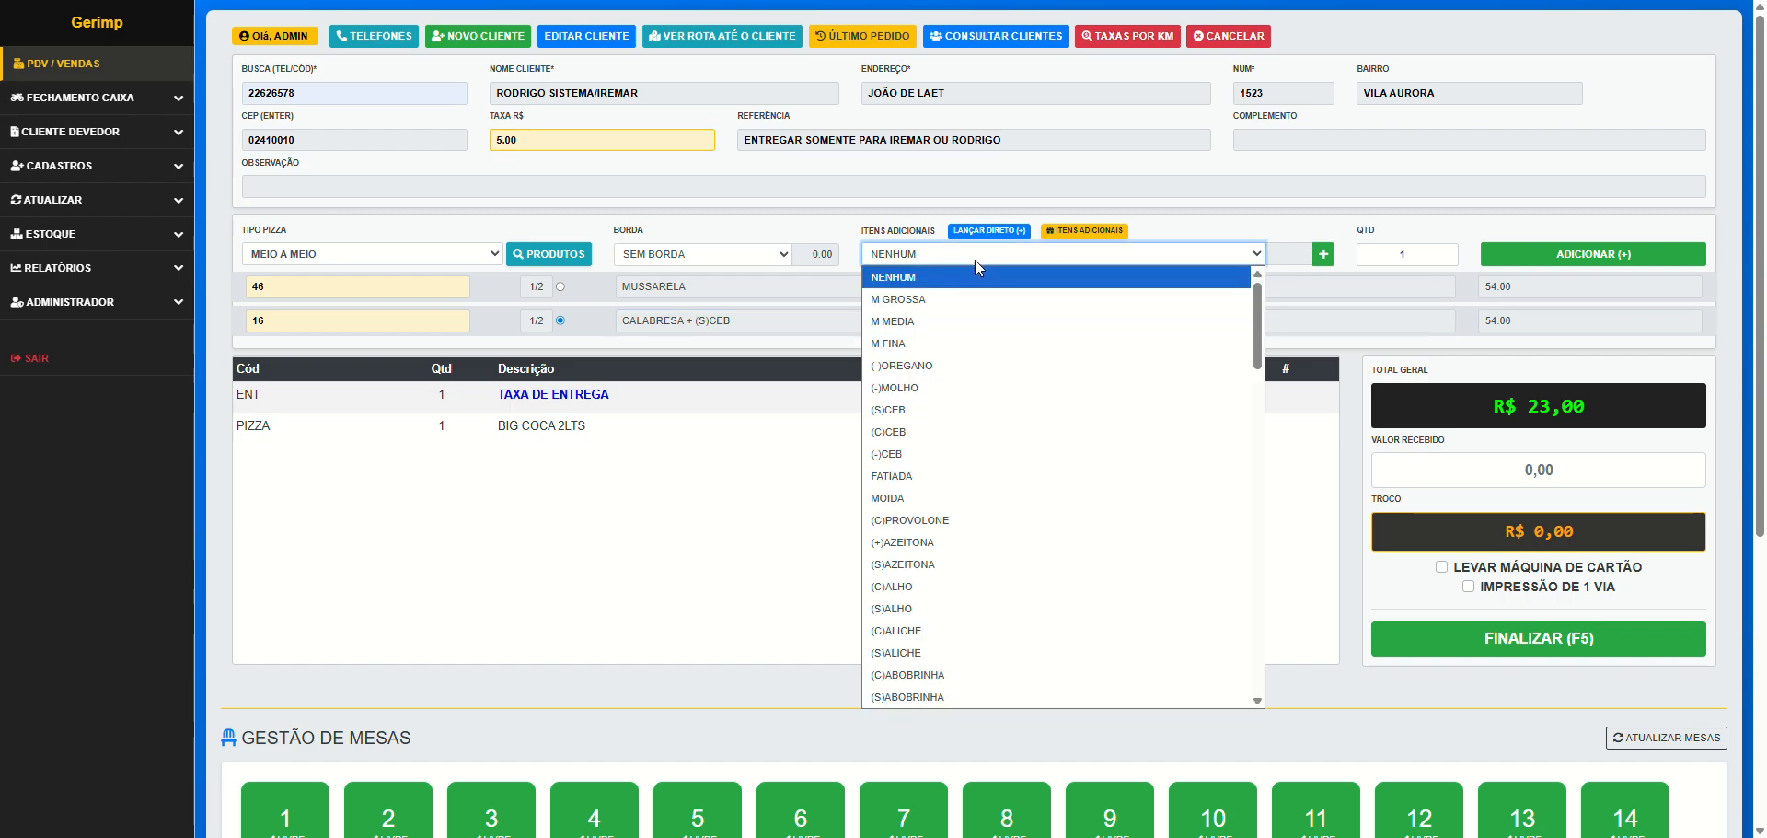
click(925, 431)
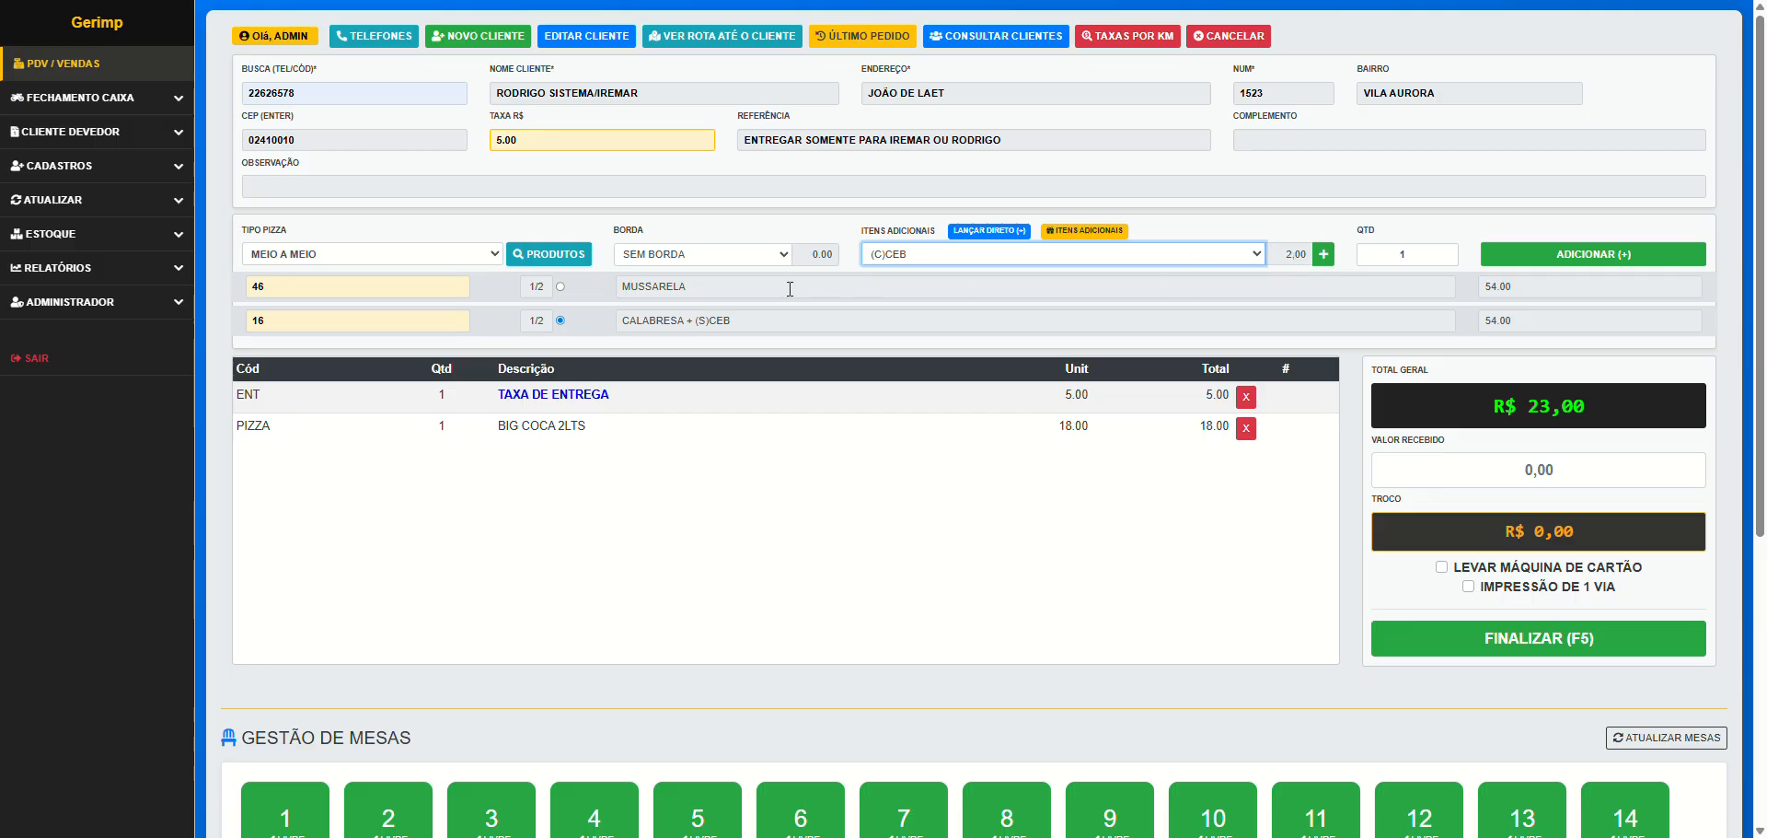
click(560, 287)
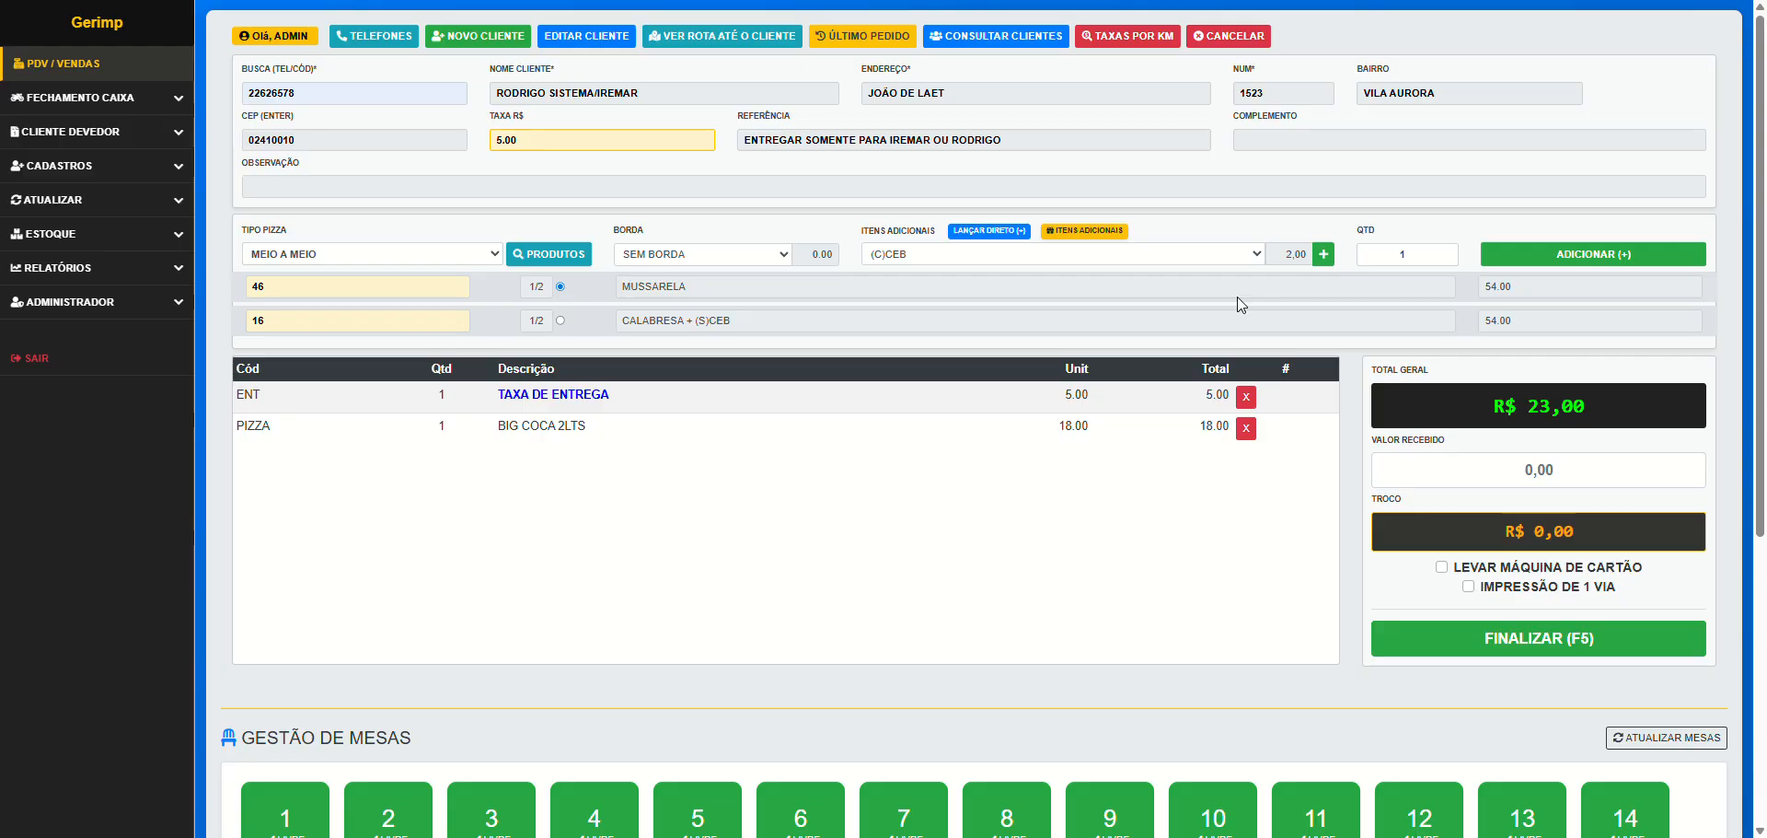
click(1324, 256)
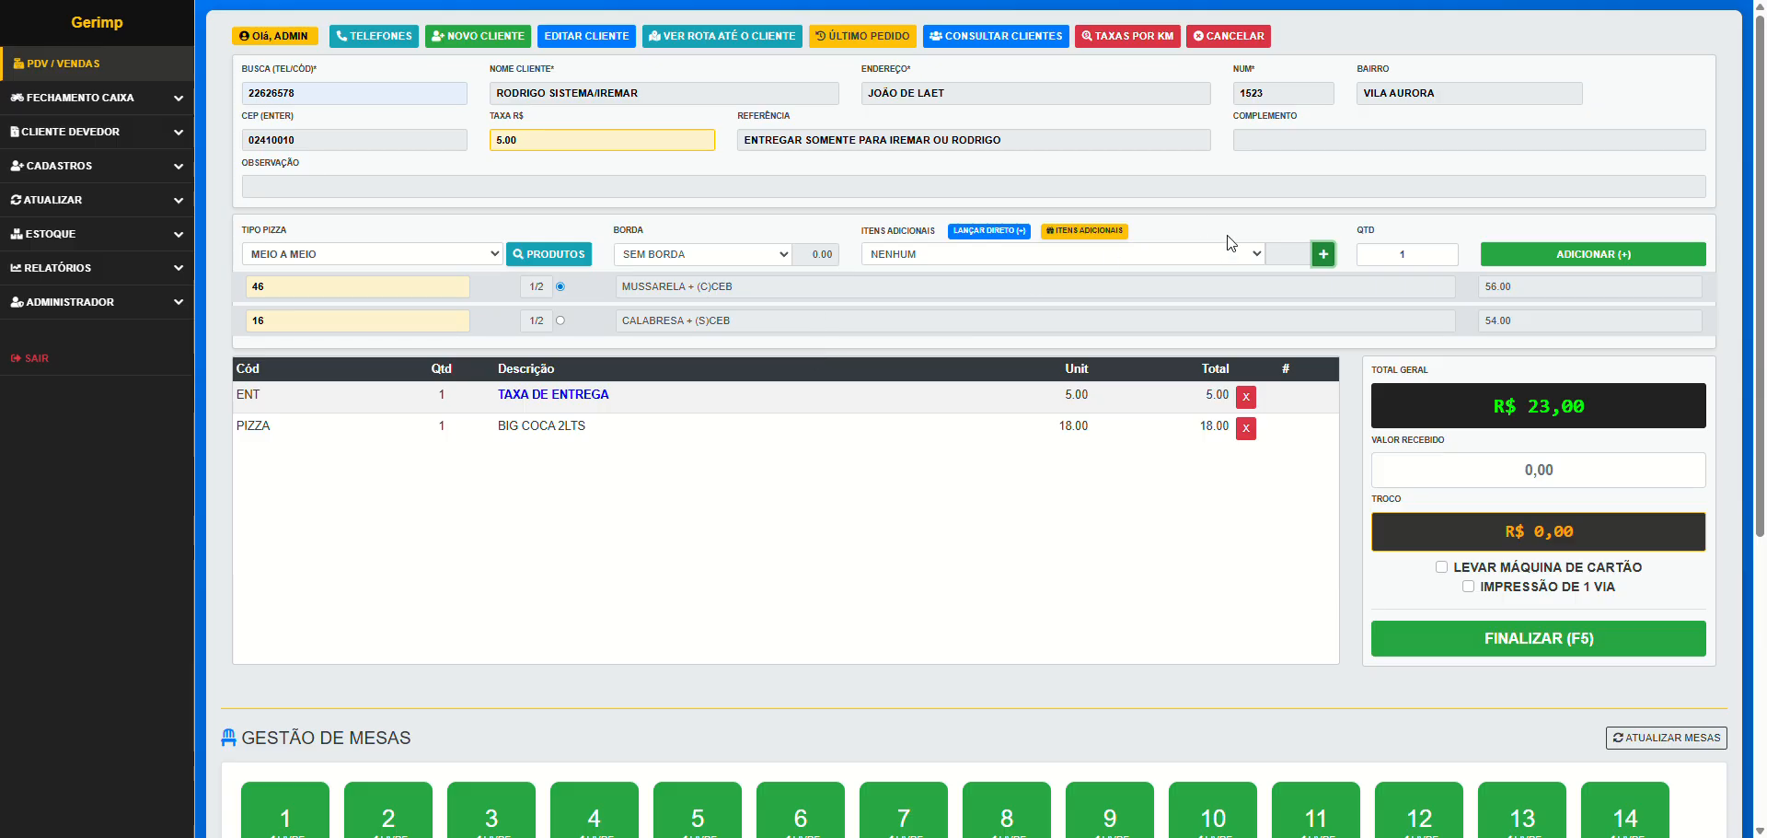
click(1569, 260)
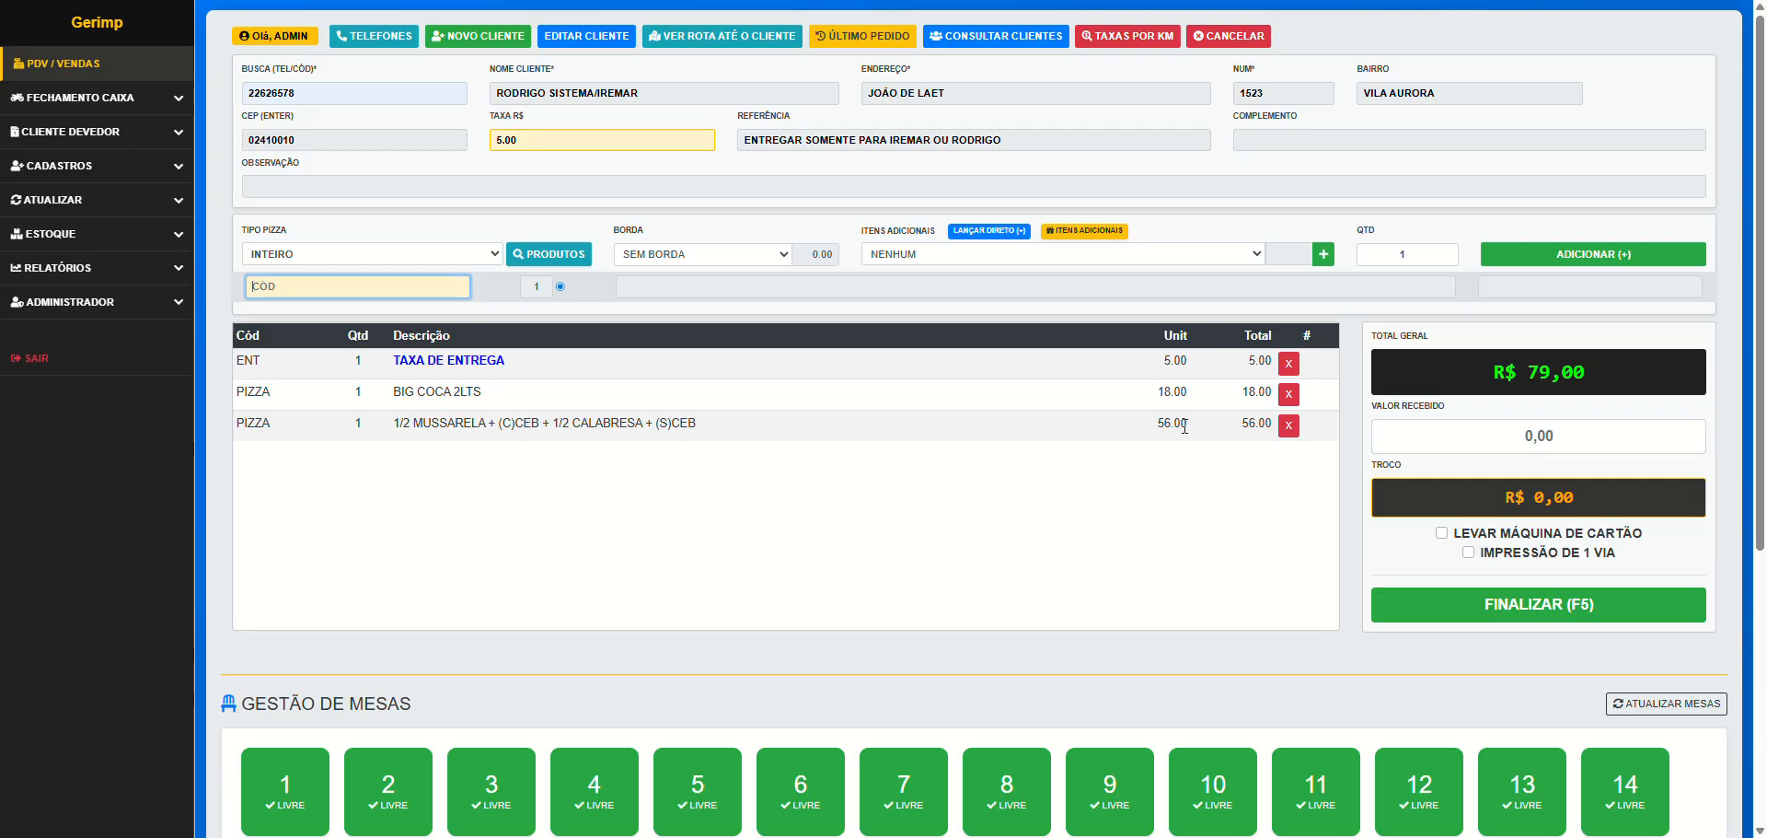
Add a whole Caipira pizza, code 15, with a CATUPIRY crust to the order
click(467, 255)
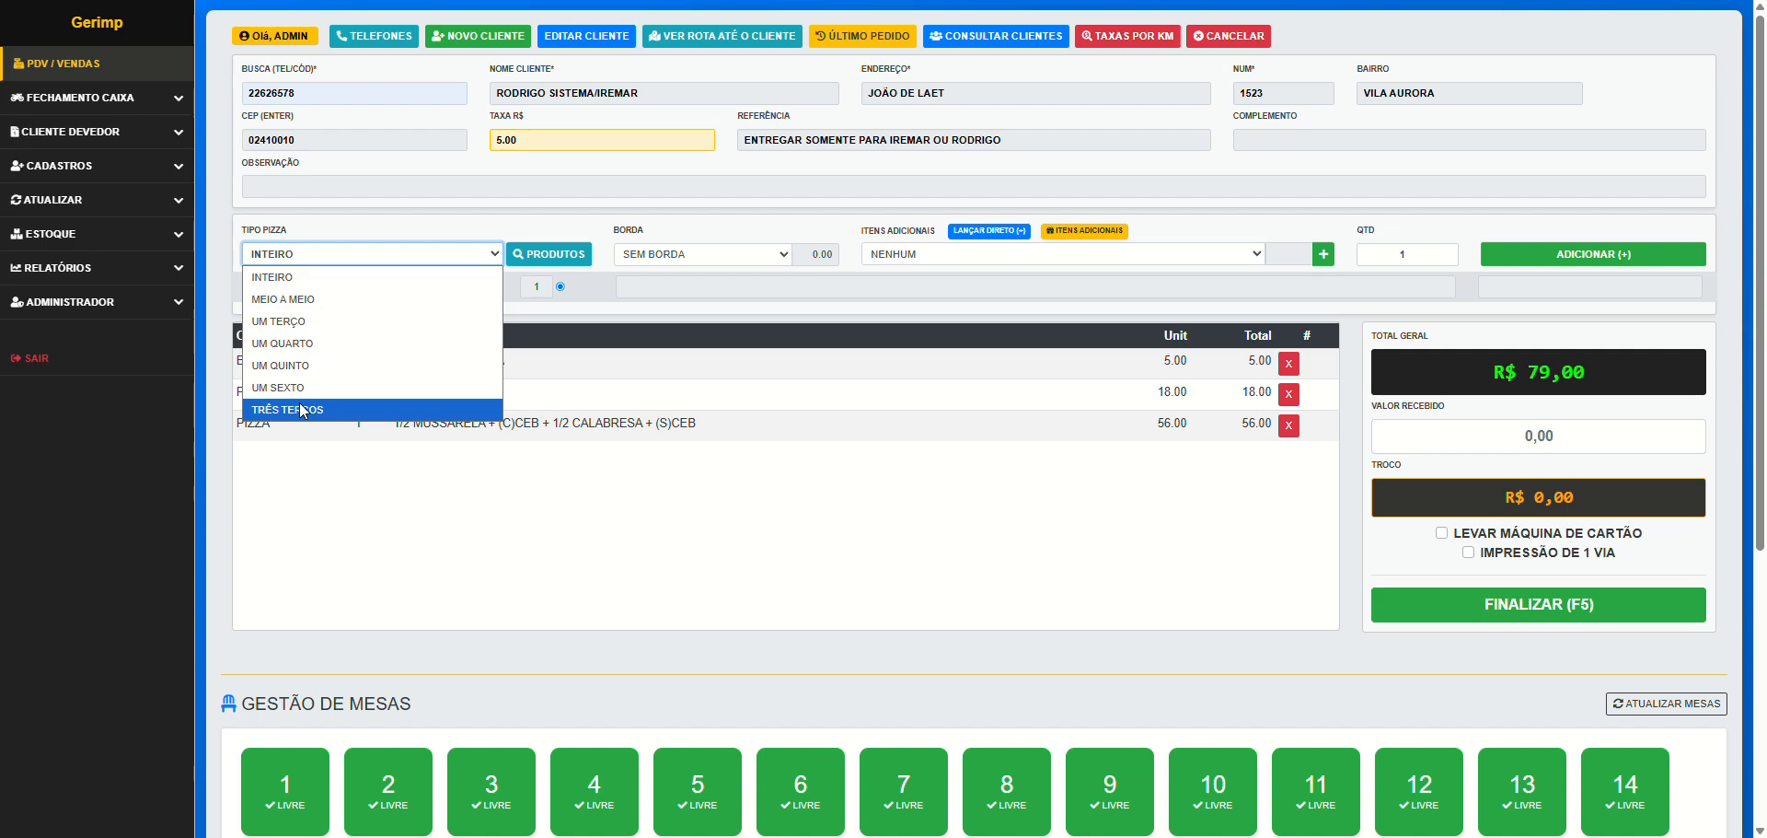
click(731, 237)
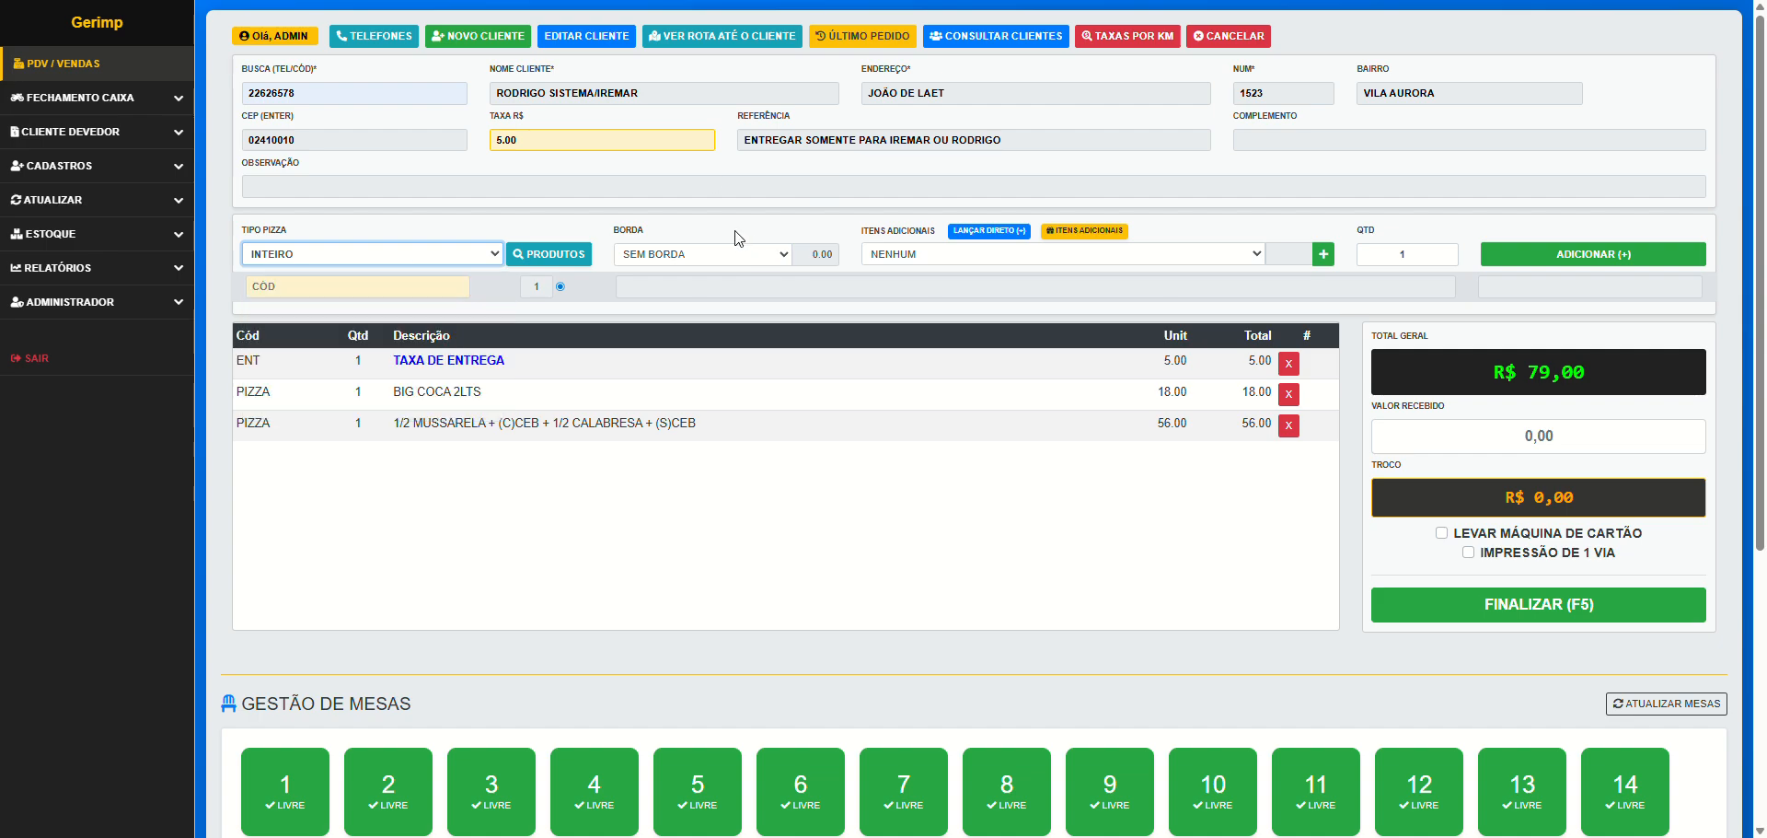
click(767, 258)
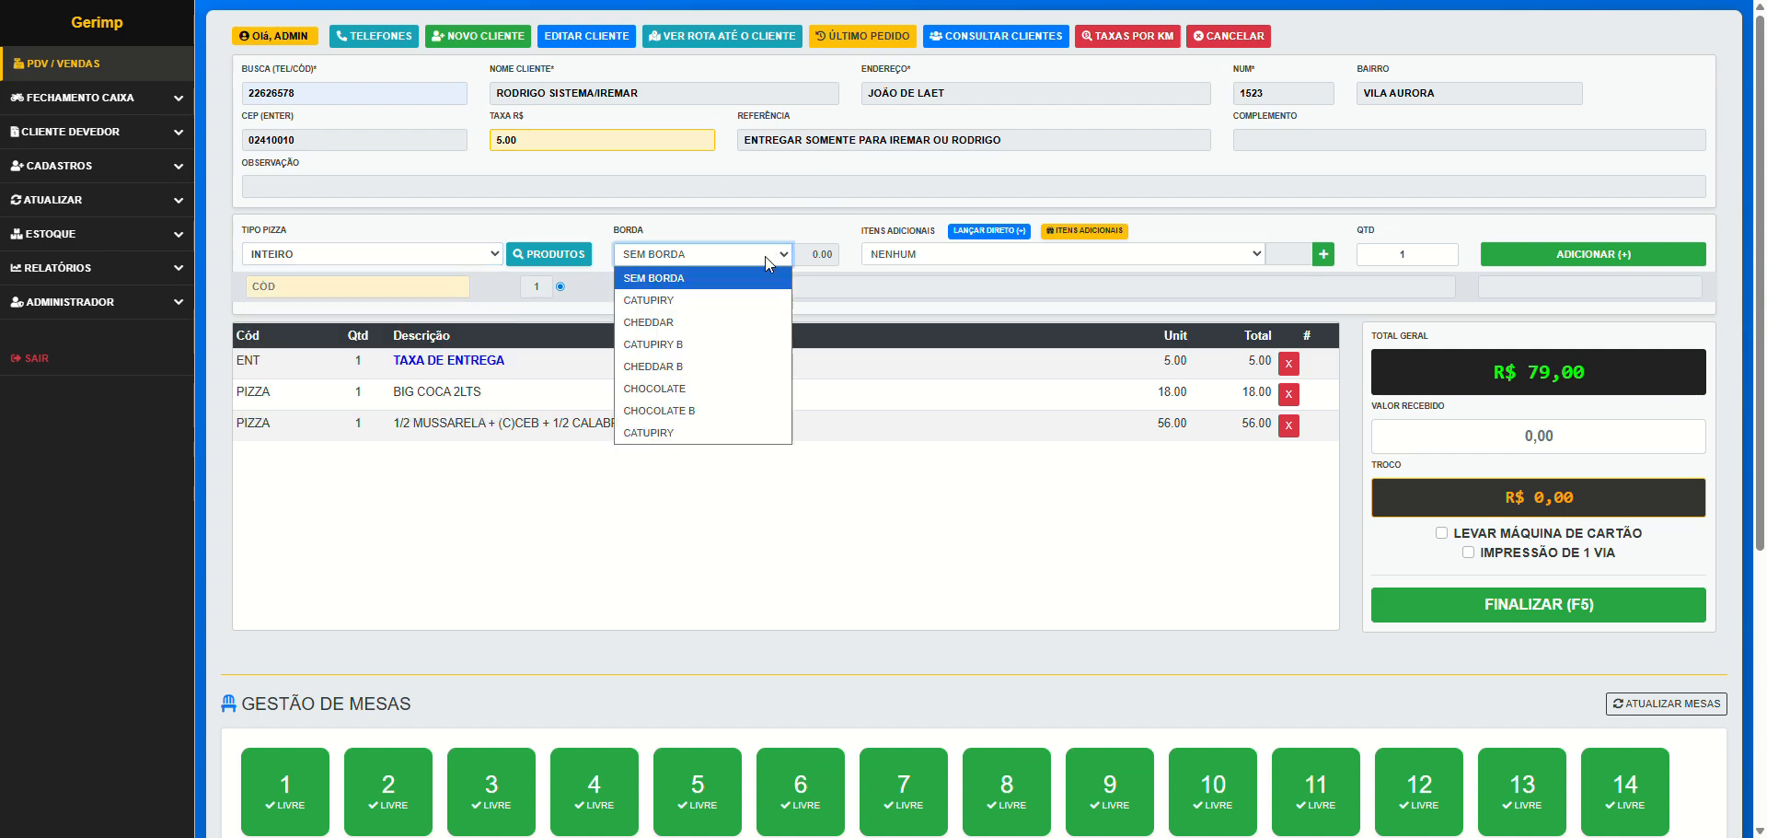
click(691, 300)
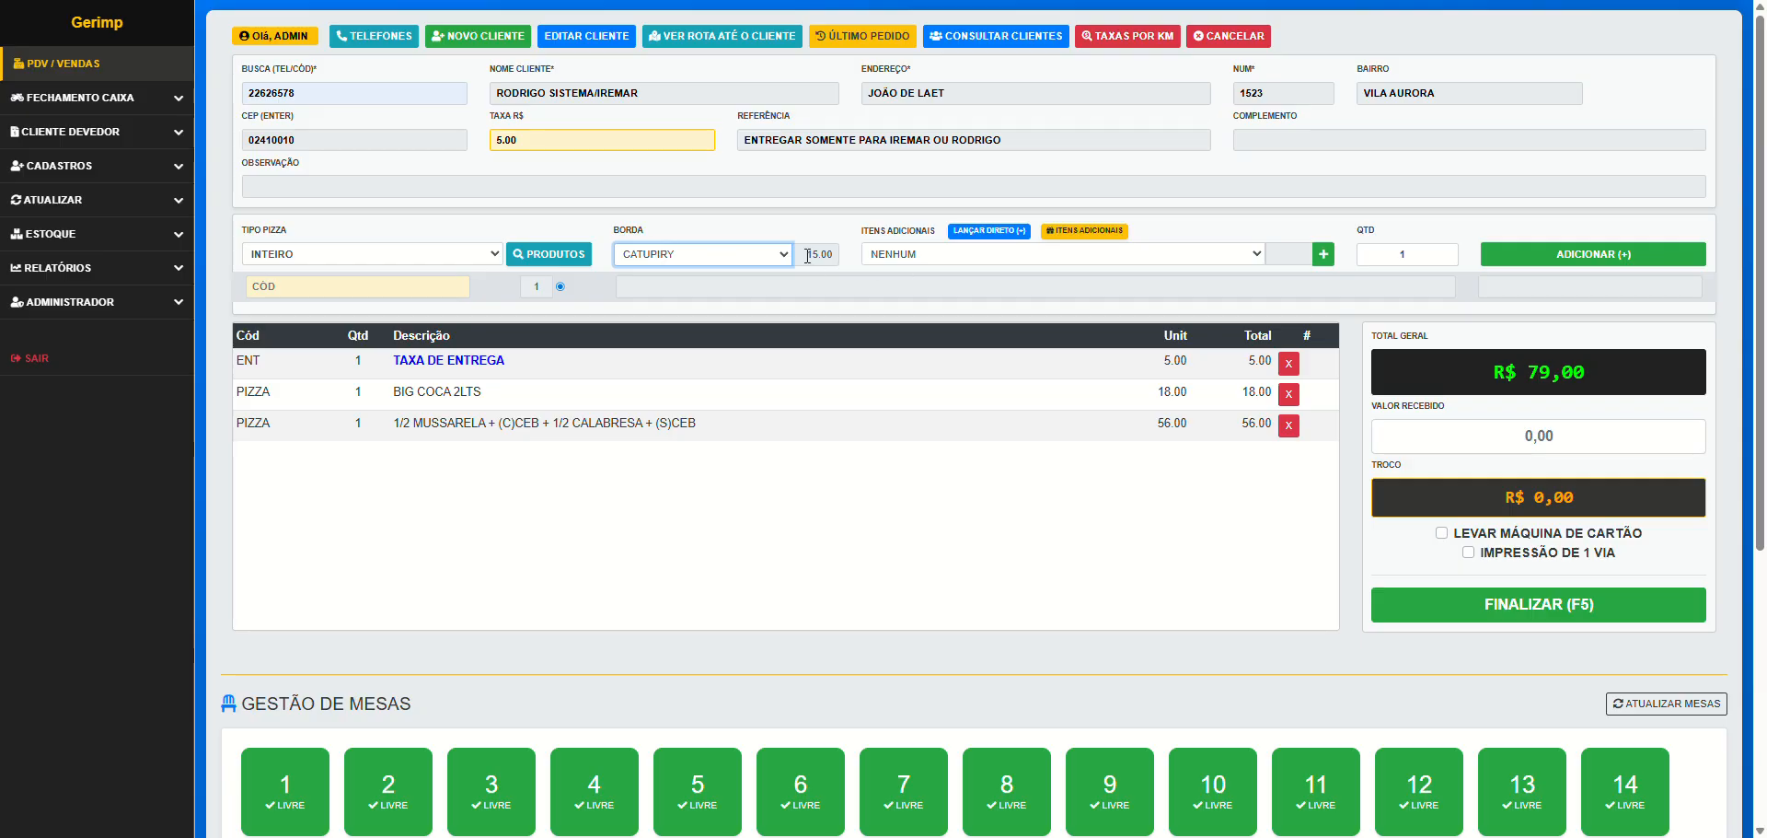
click(366, 289)
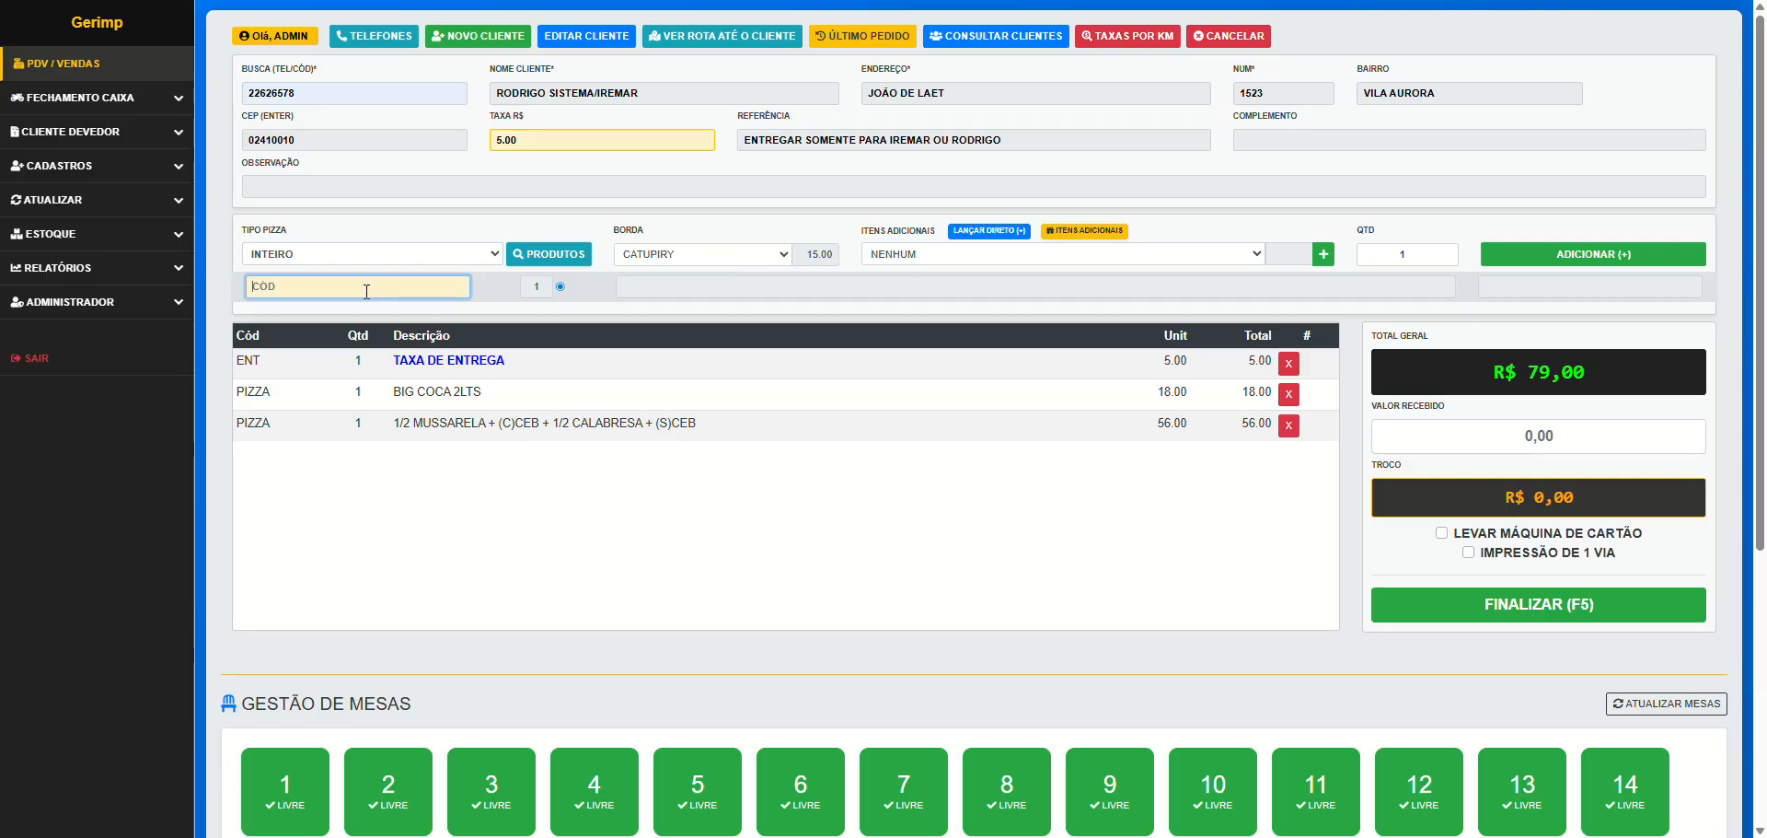
text(15)
key(Return)
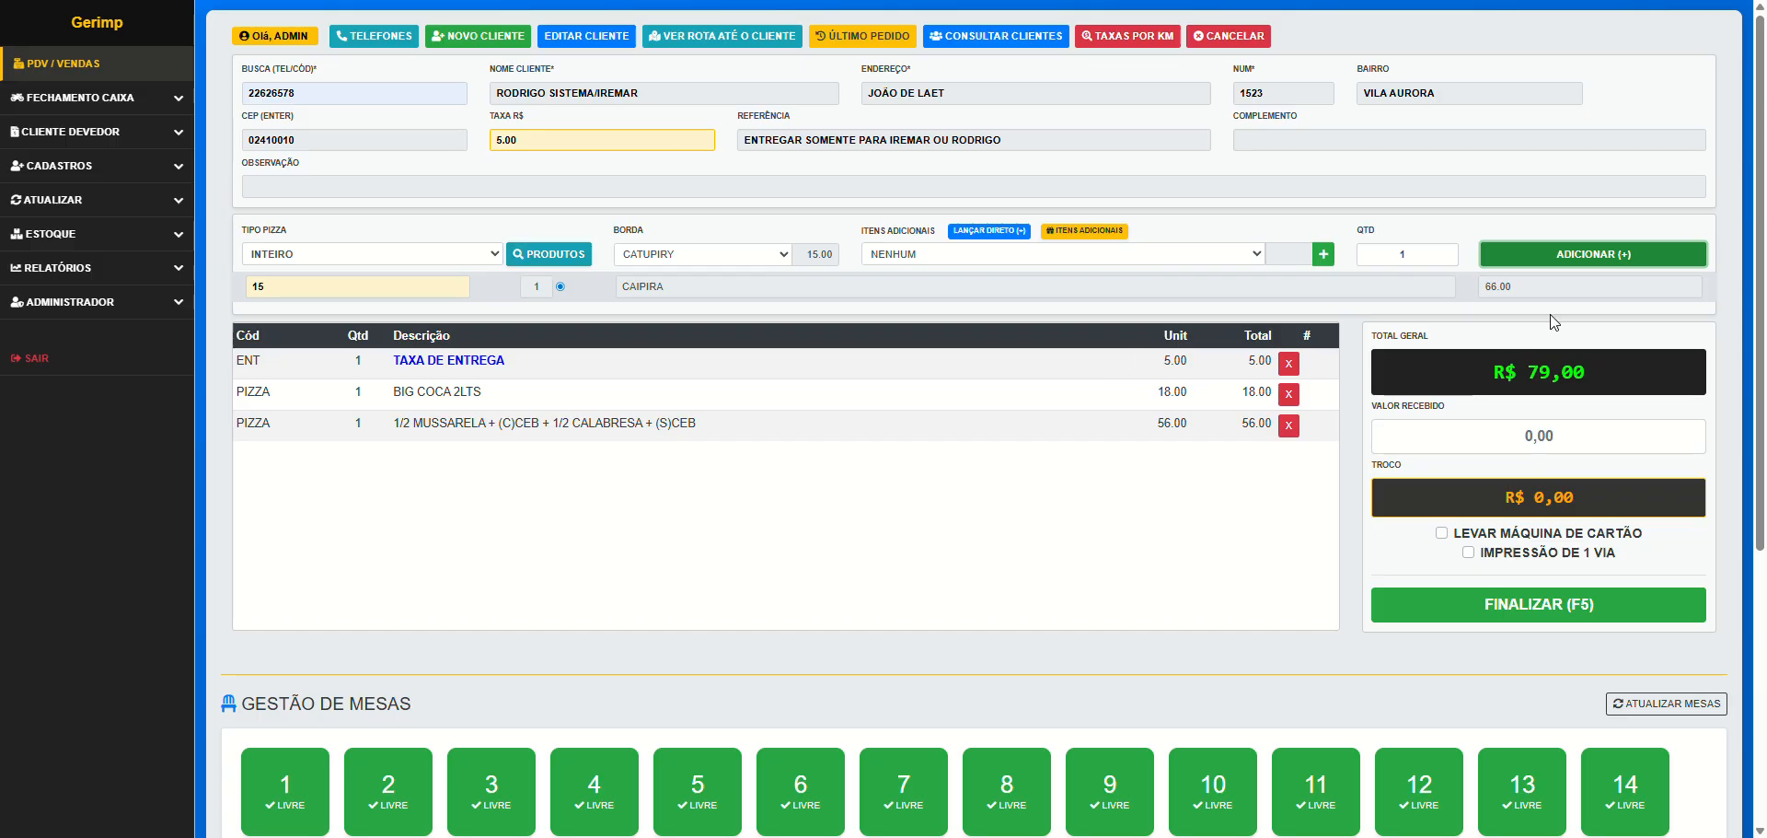
click(1588, 242)
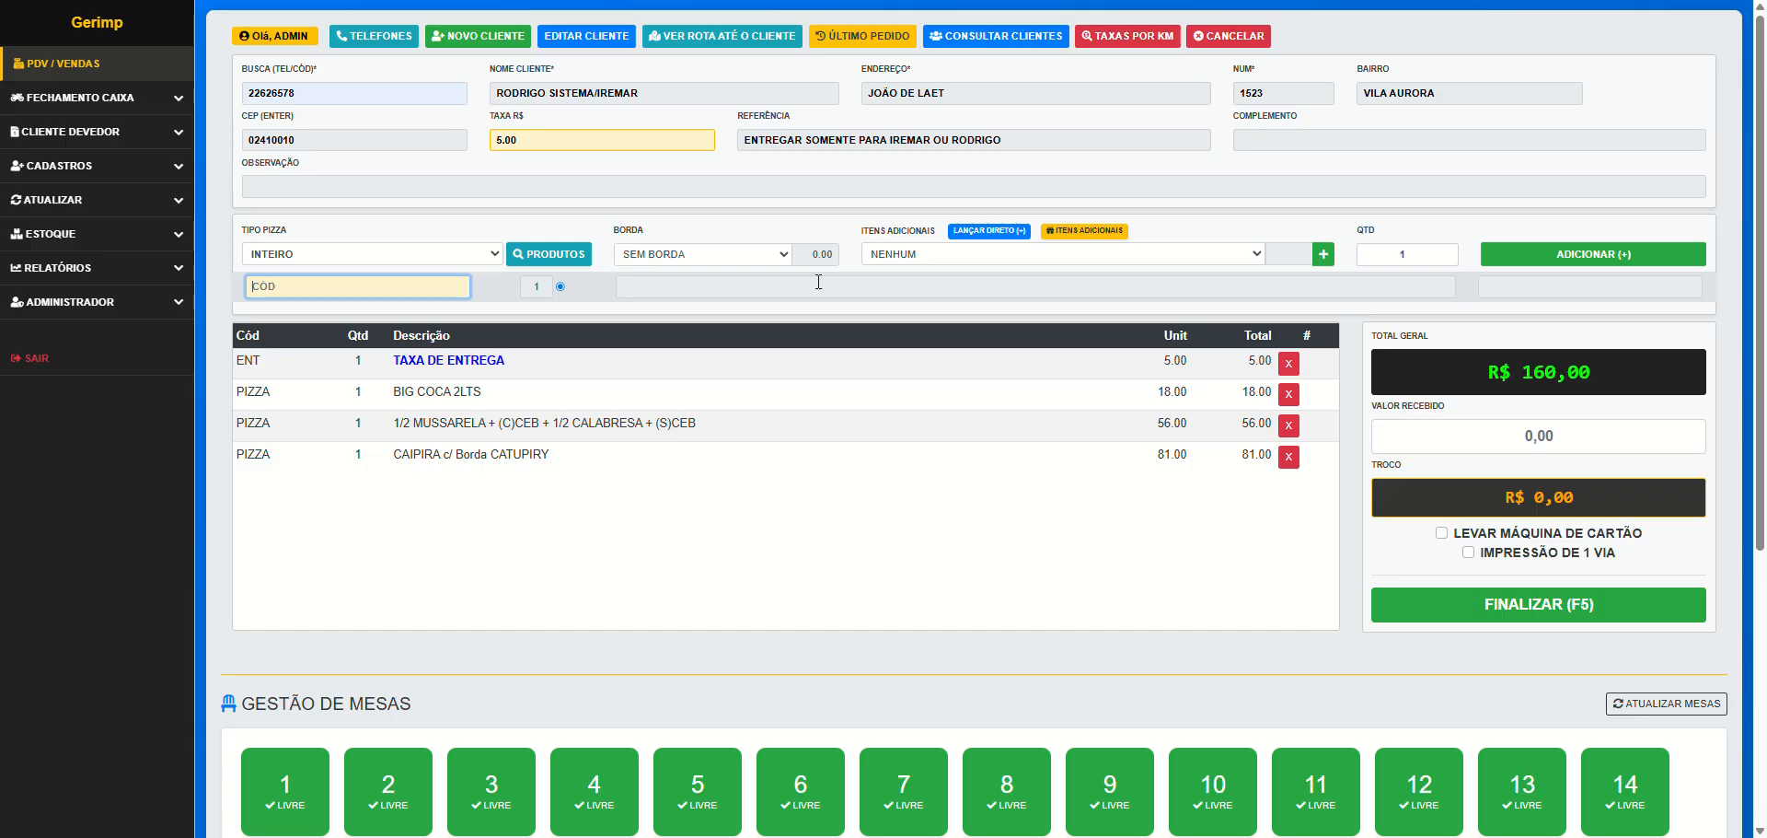
Add ATUM to the order as a separate additional item with its price cleared
click(1076, 237)
click(804, 380)
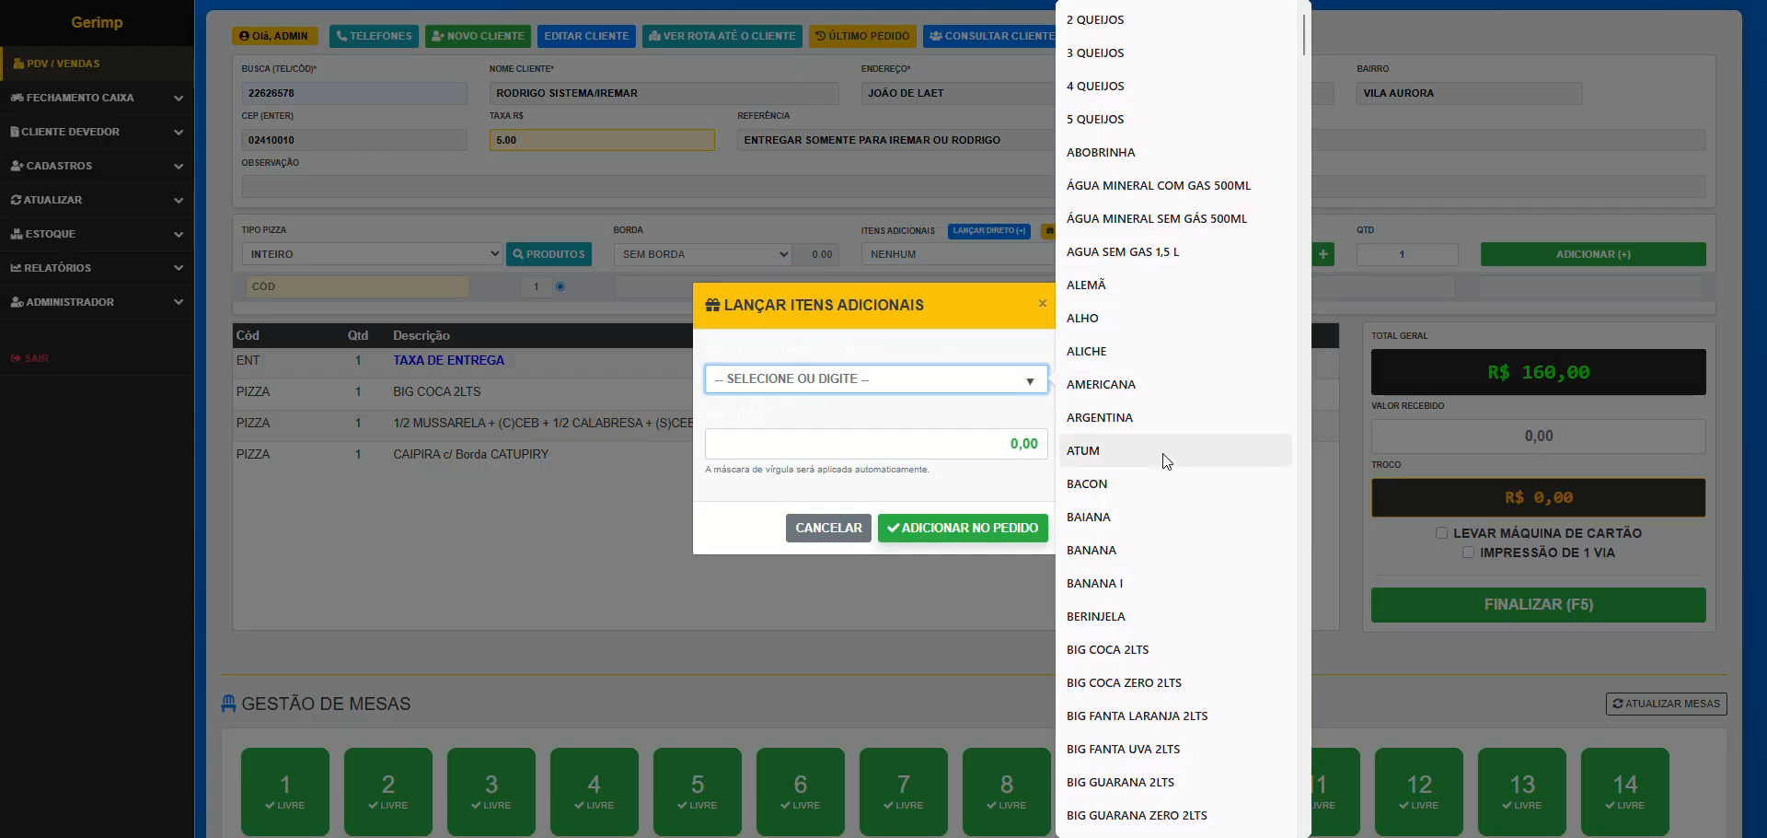
click(1129, 451)
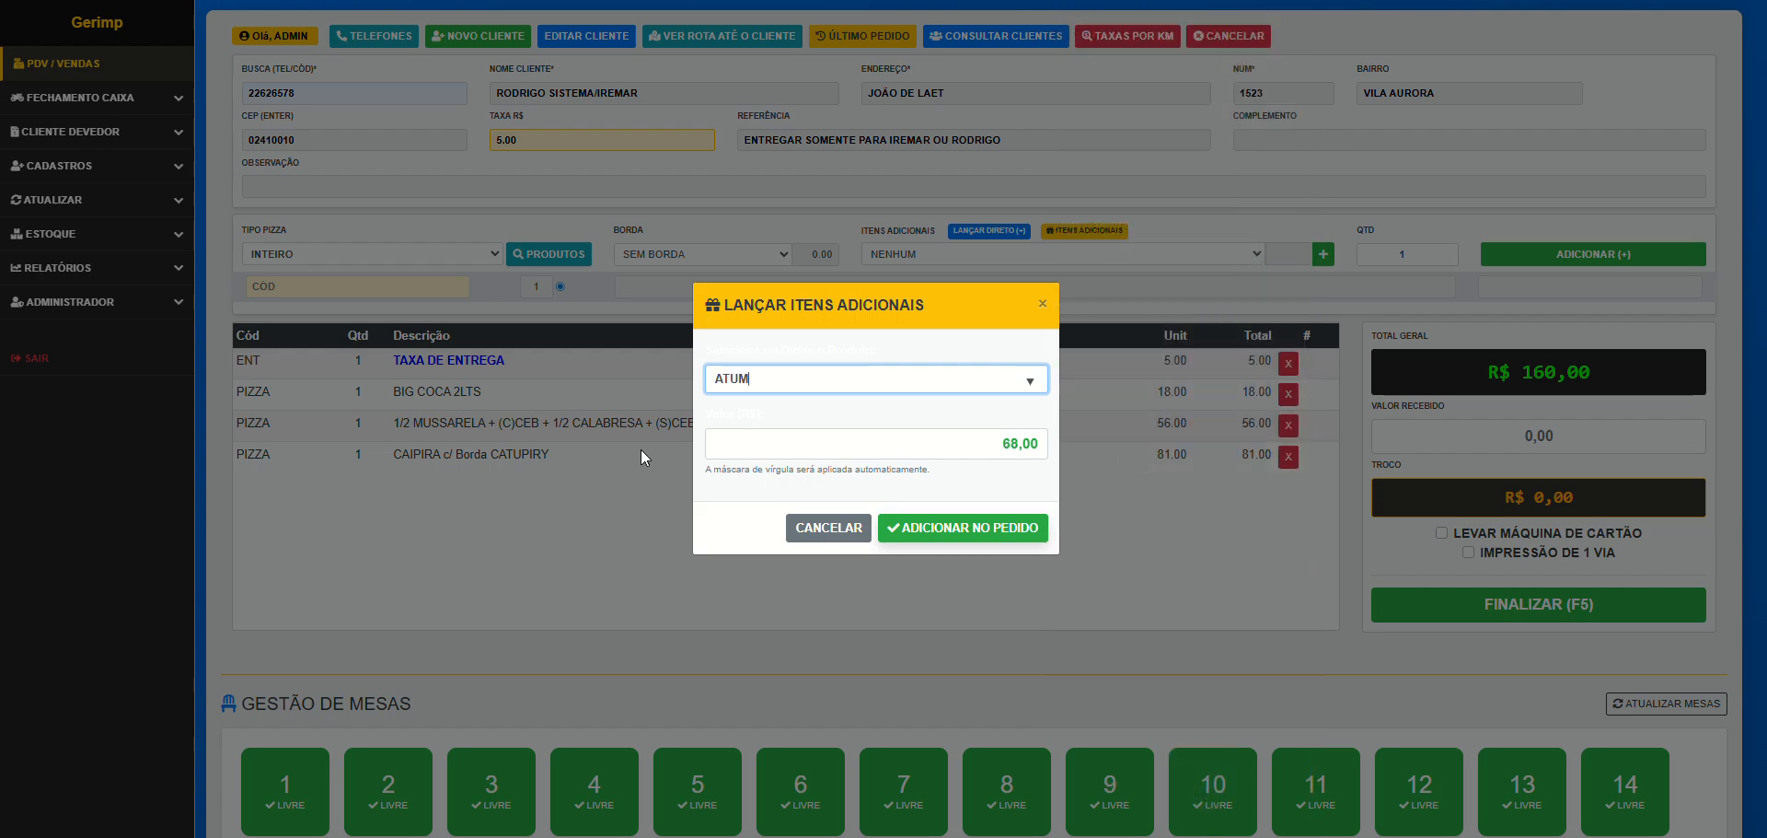
click(991, 437)
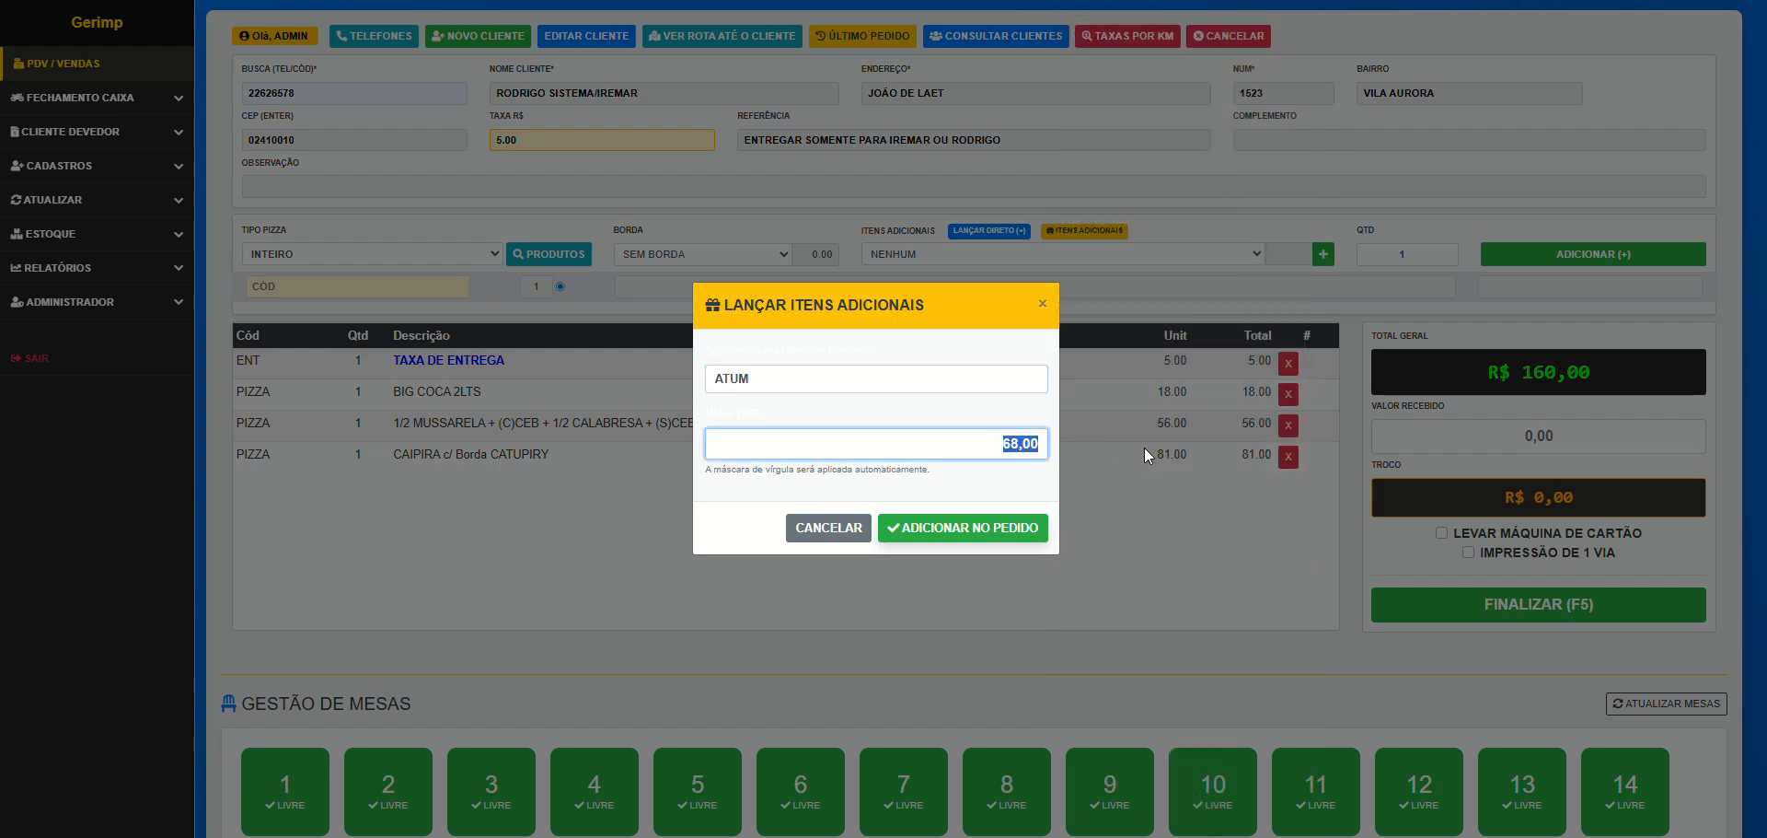
key(BackSpace)
click(957, 528)
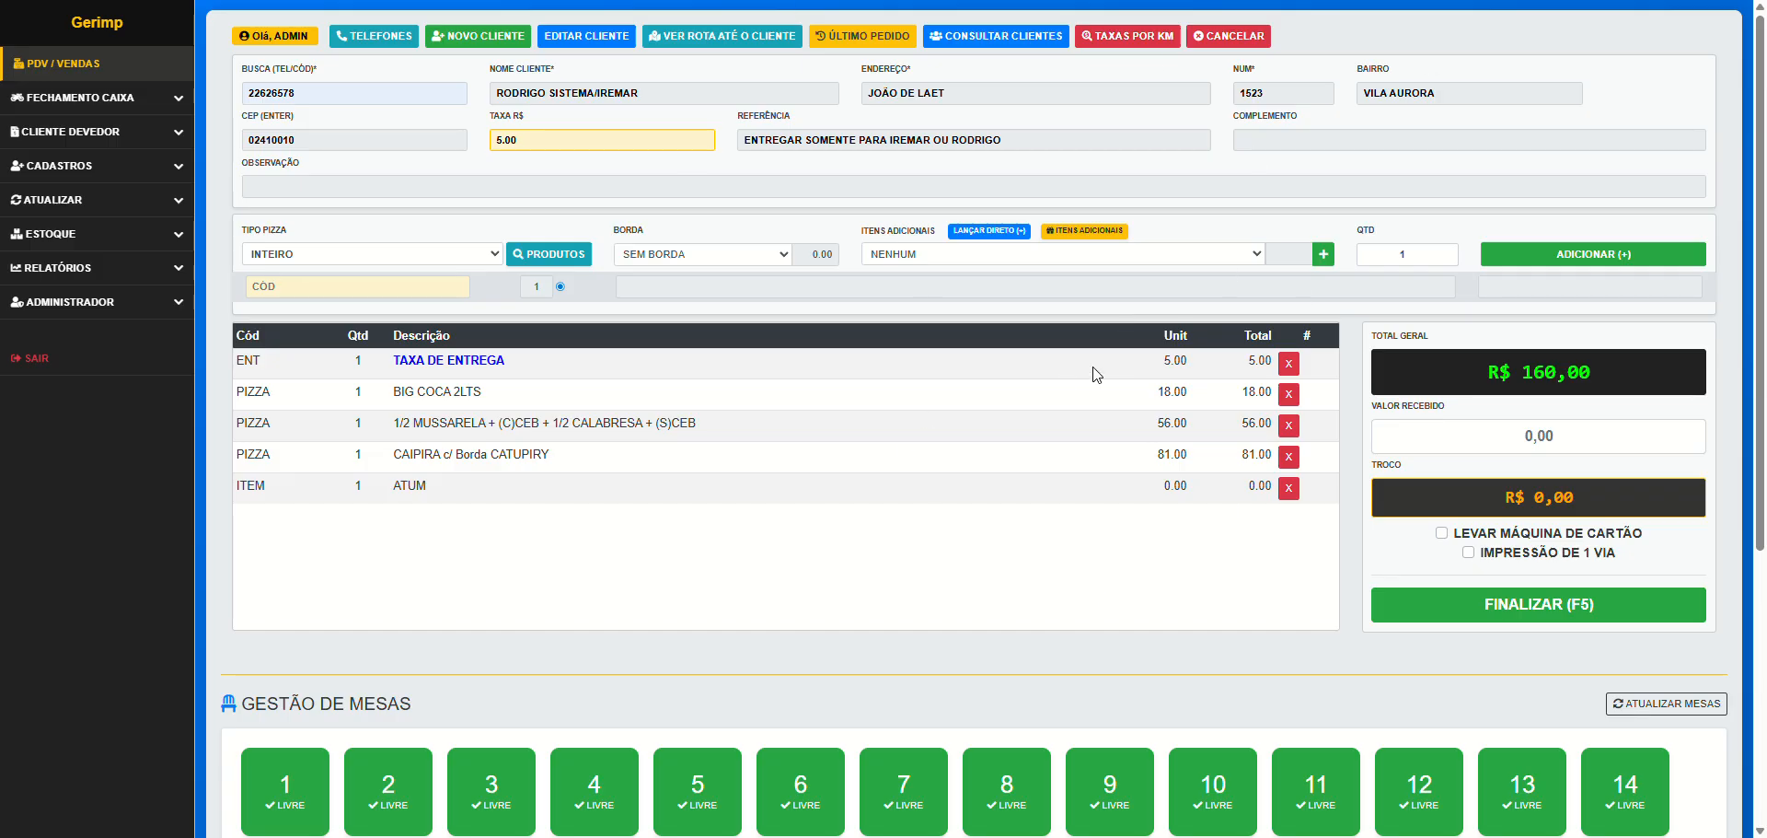
Set the order's amount received to 200
click(1527, 438)
text(200)
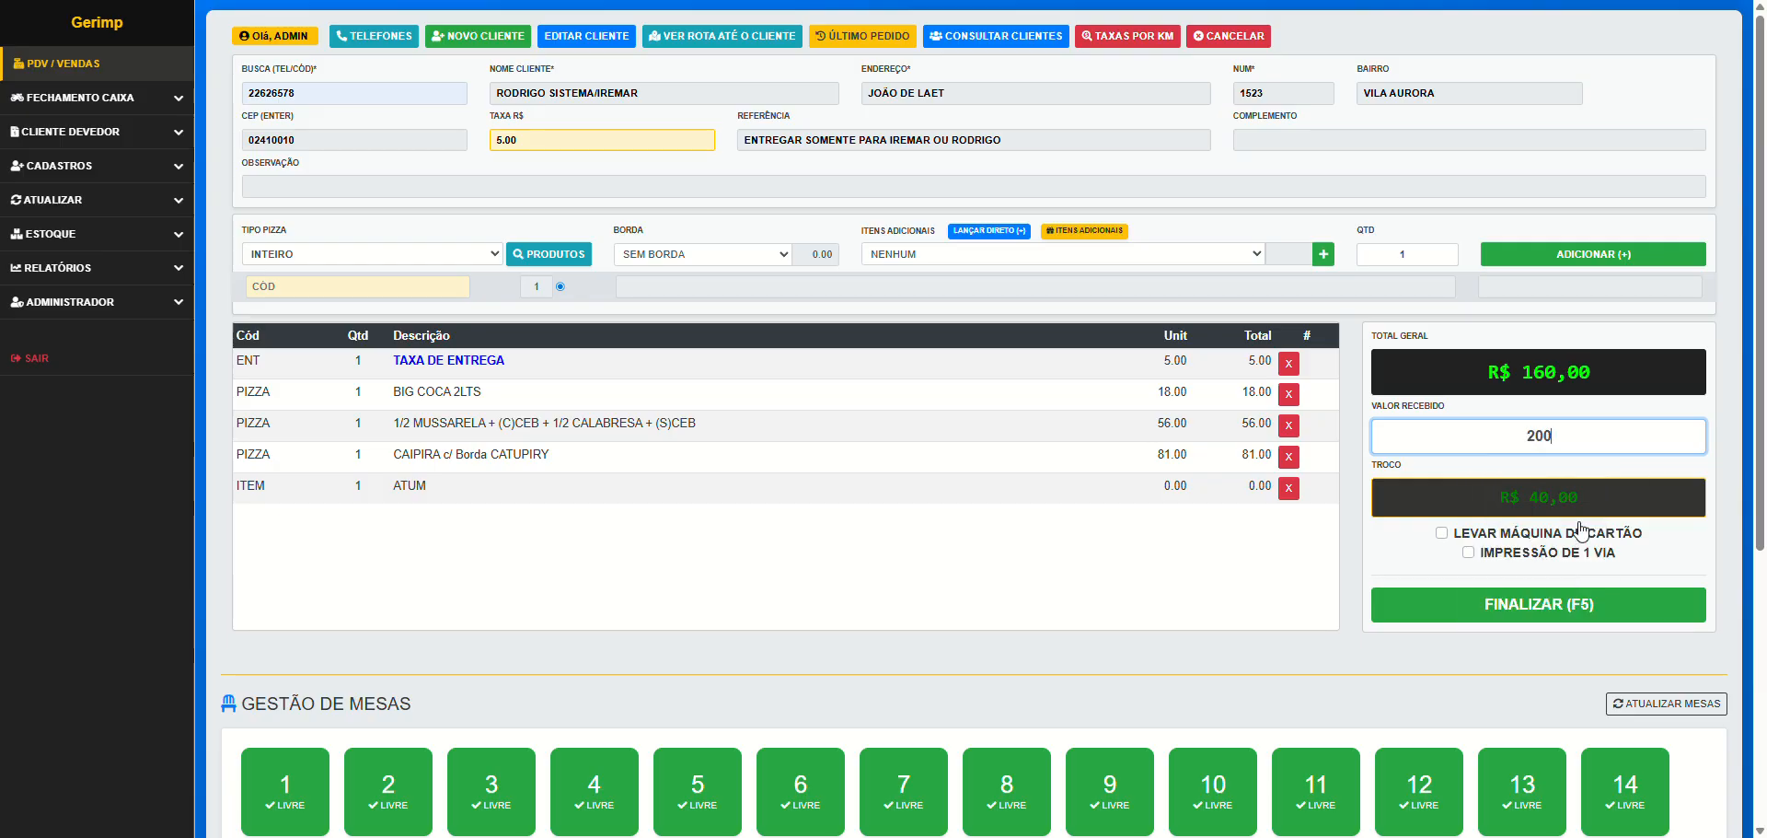
Mark the delivery order to take the card machine and finalize it, cancelling the receipt print after checking its lines
click(1454, 536)
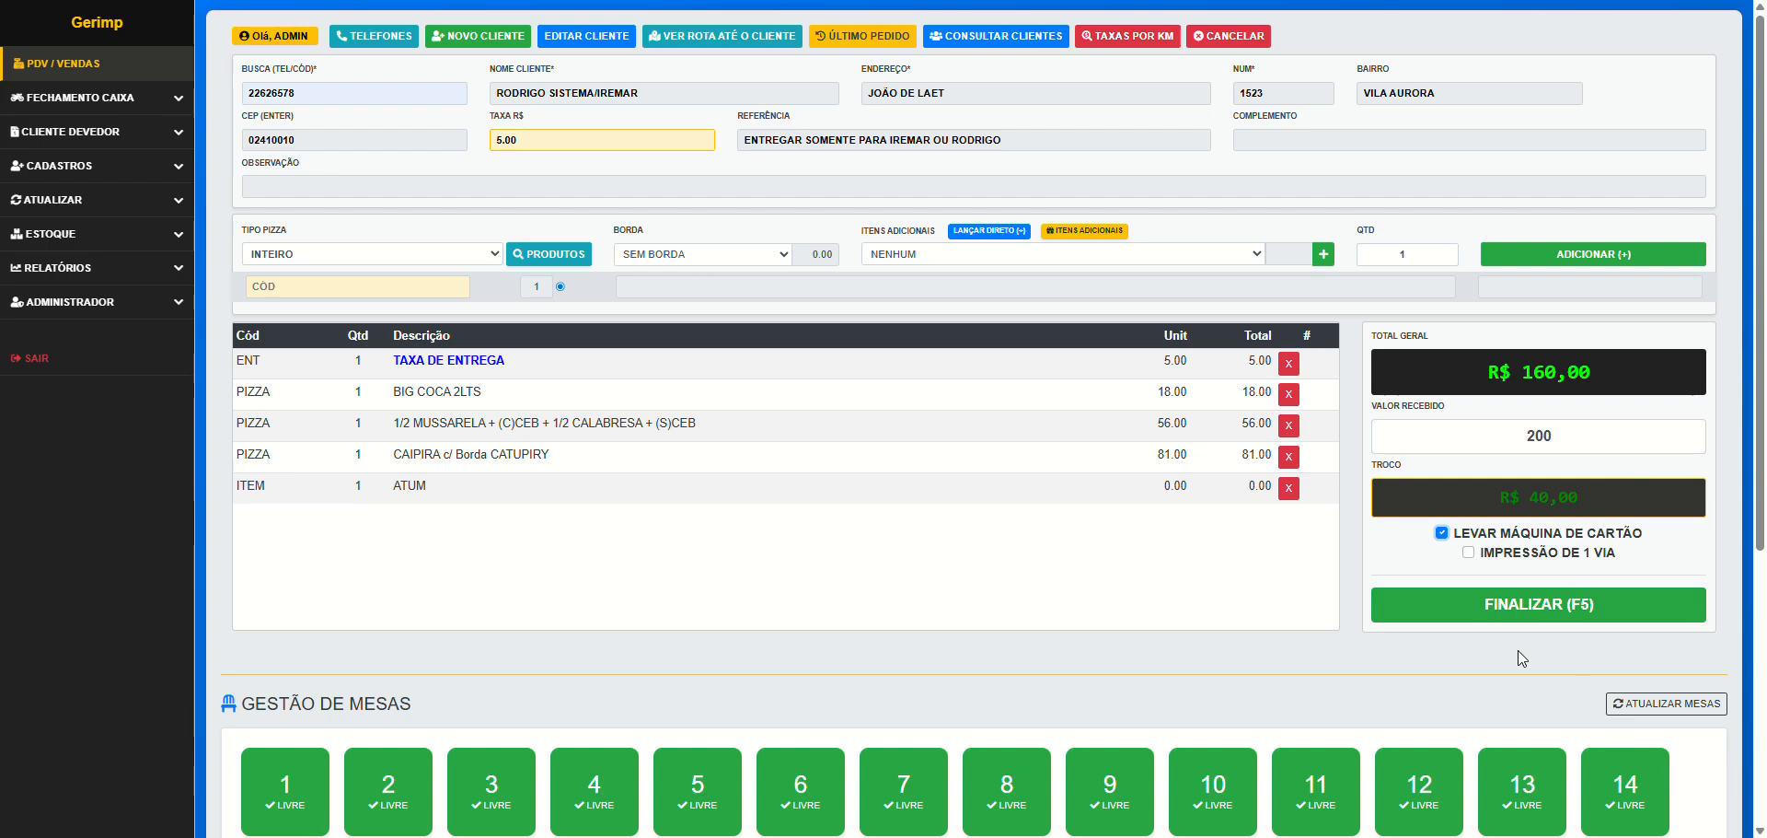
click(1482, 608)
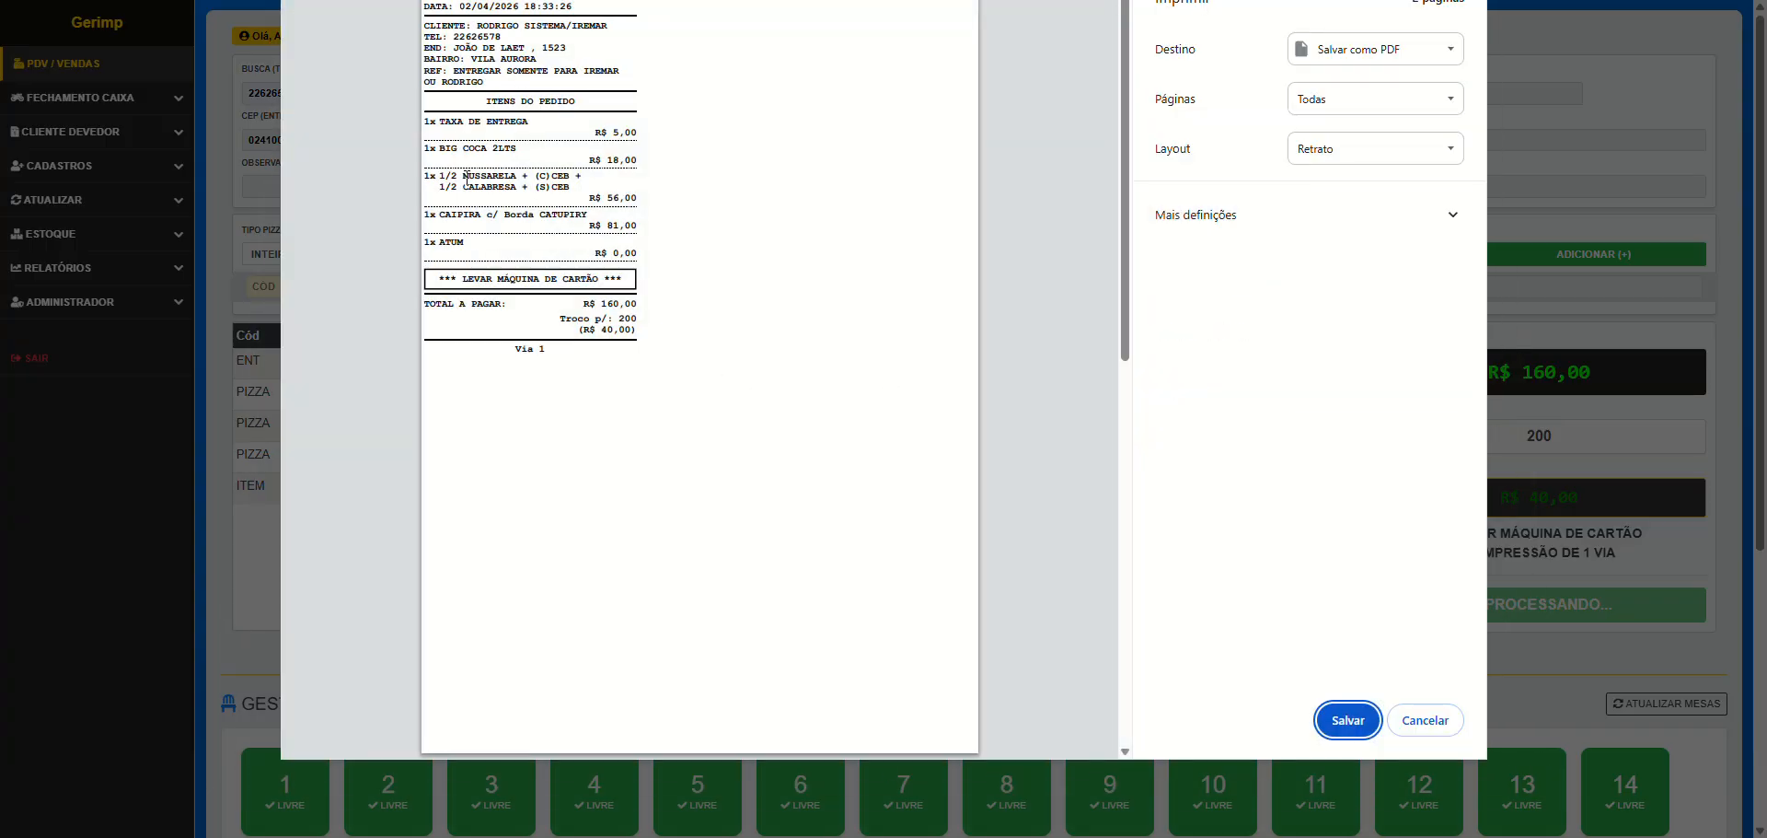
drag(574, 185, 410, 175)
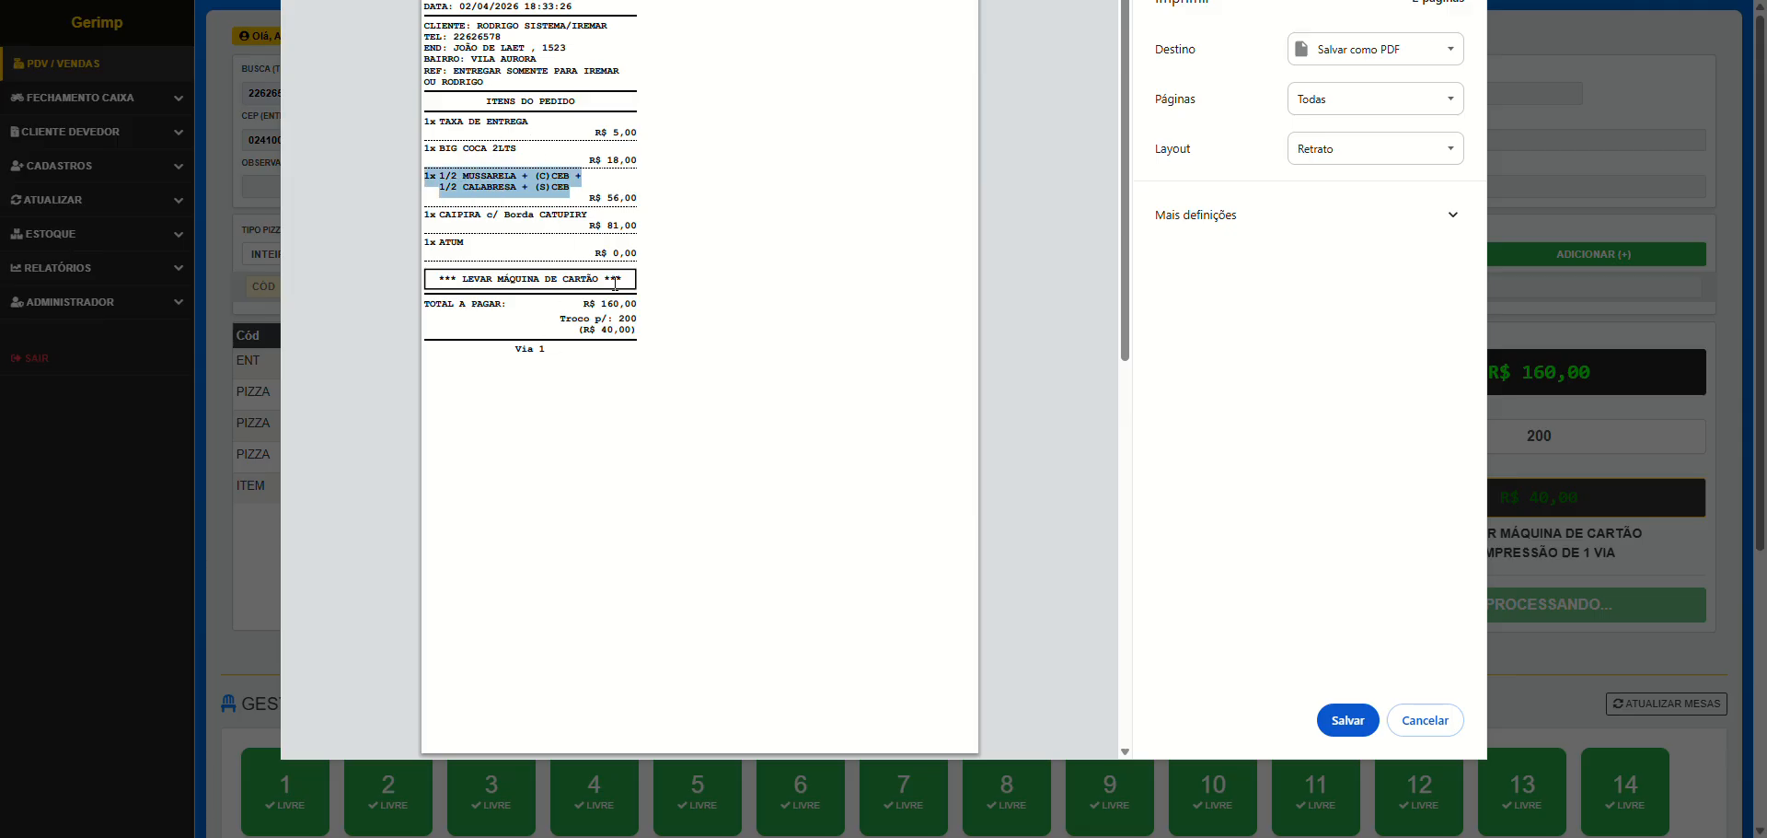
drag(629, 272, 411, 277)
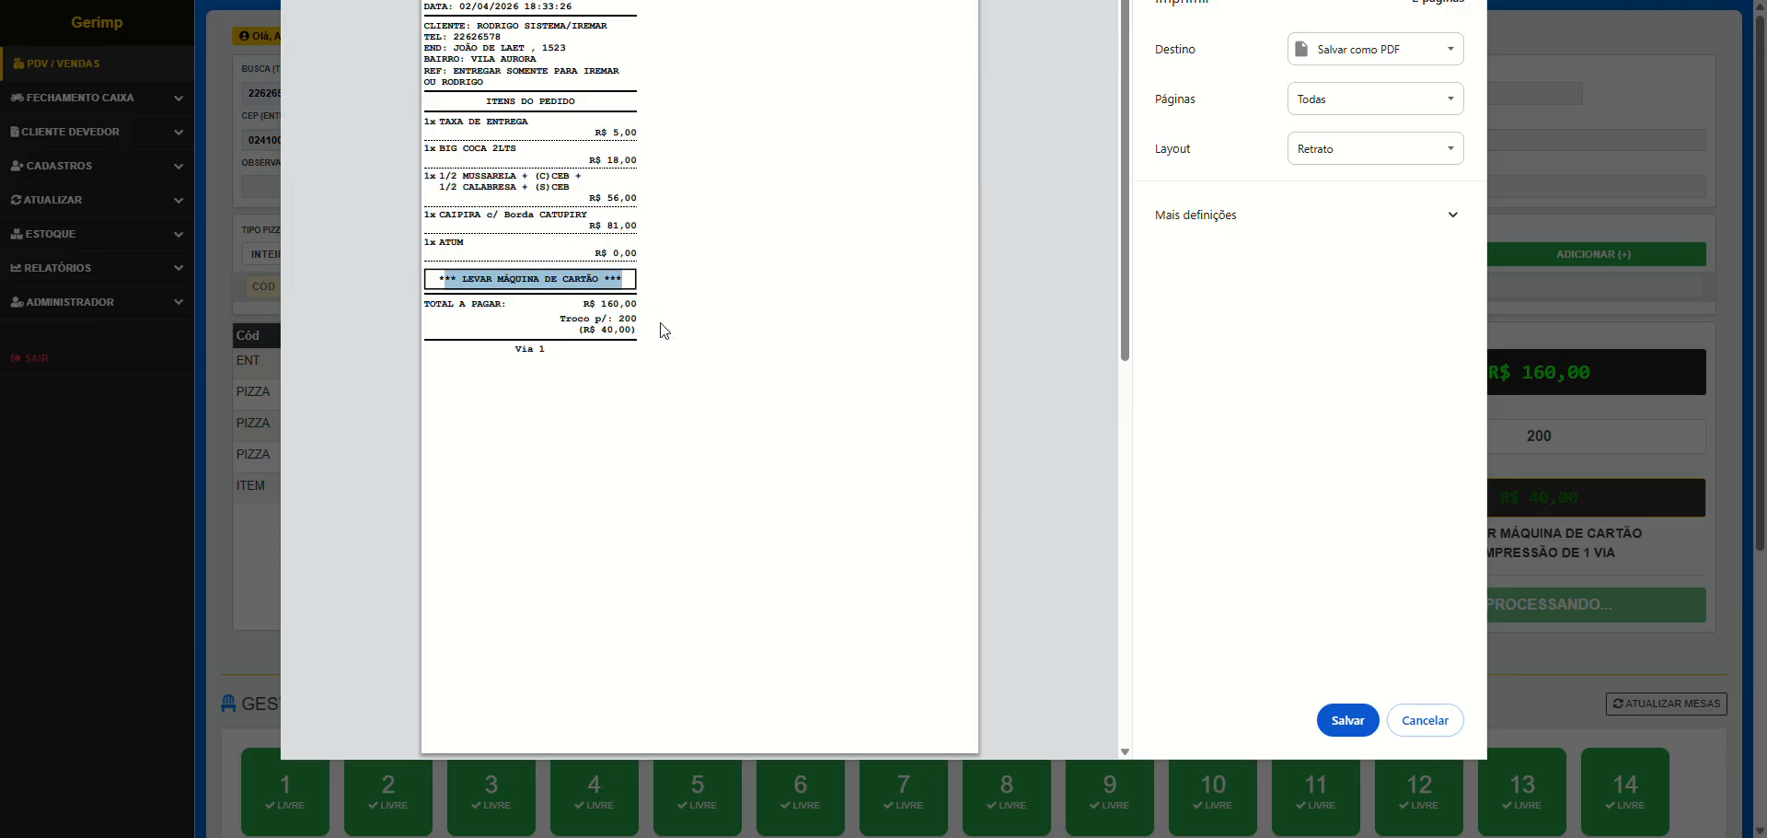
drag(557, 318, 681, 341)
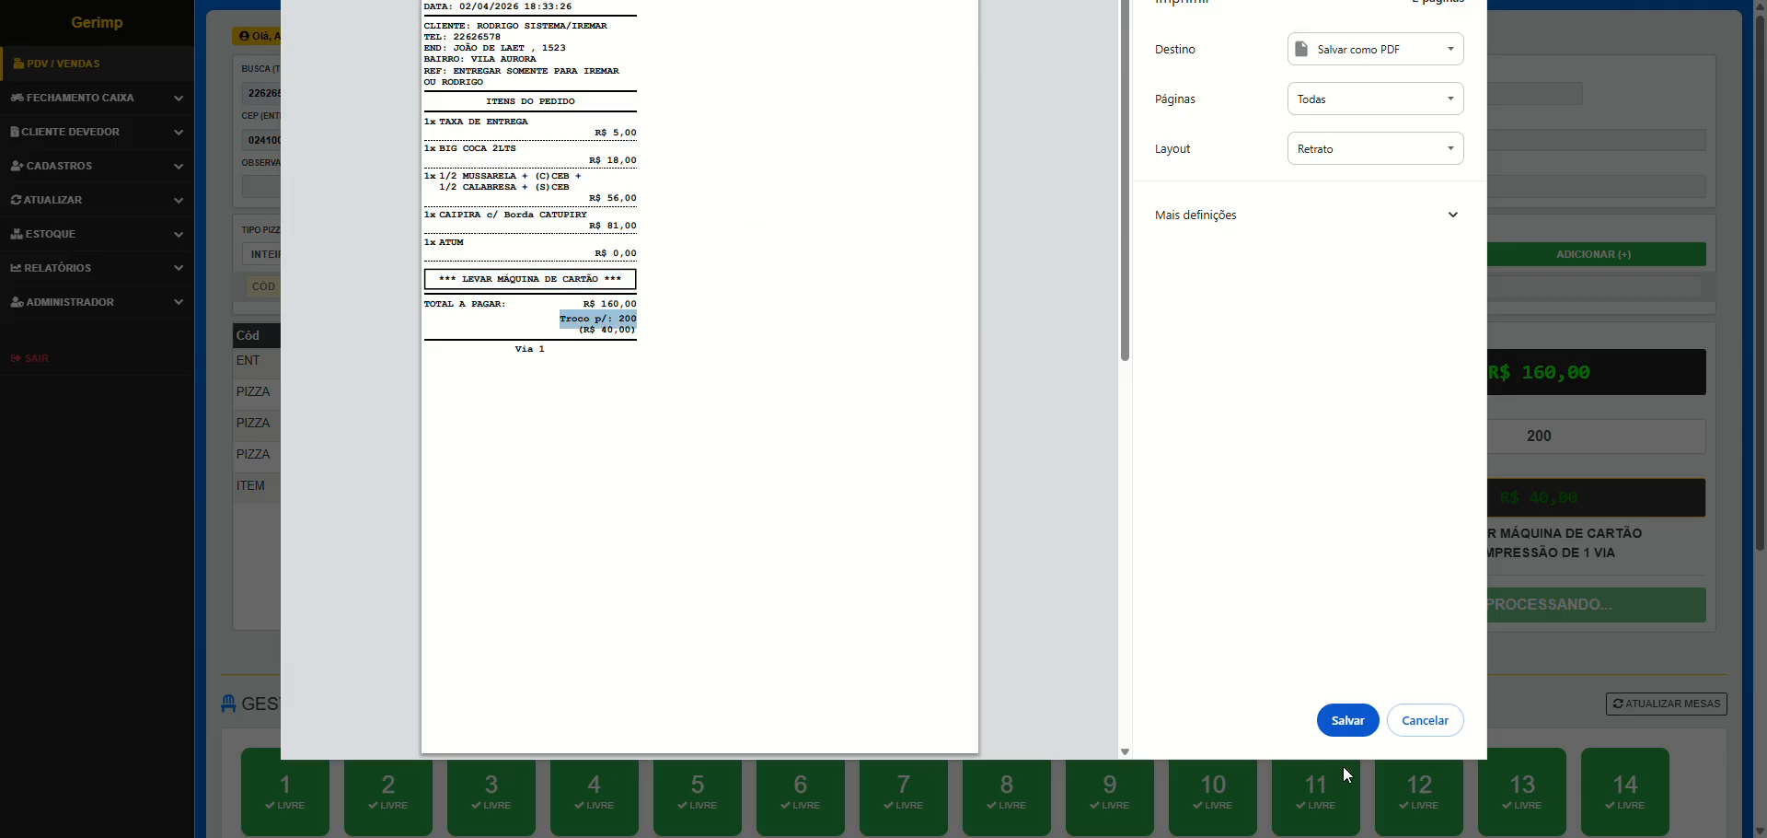
click(1424, 723)
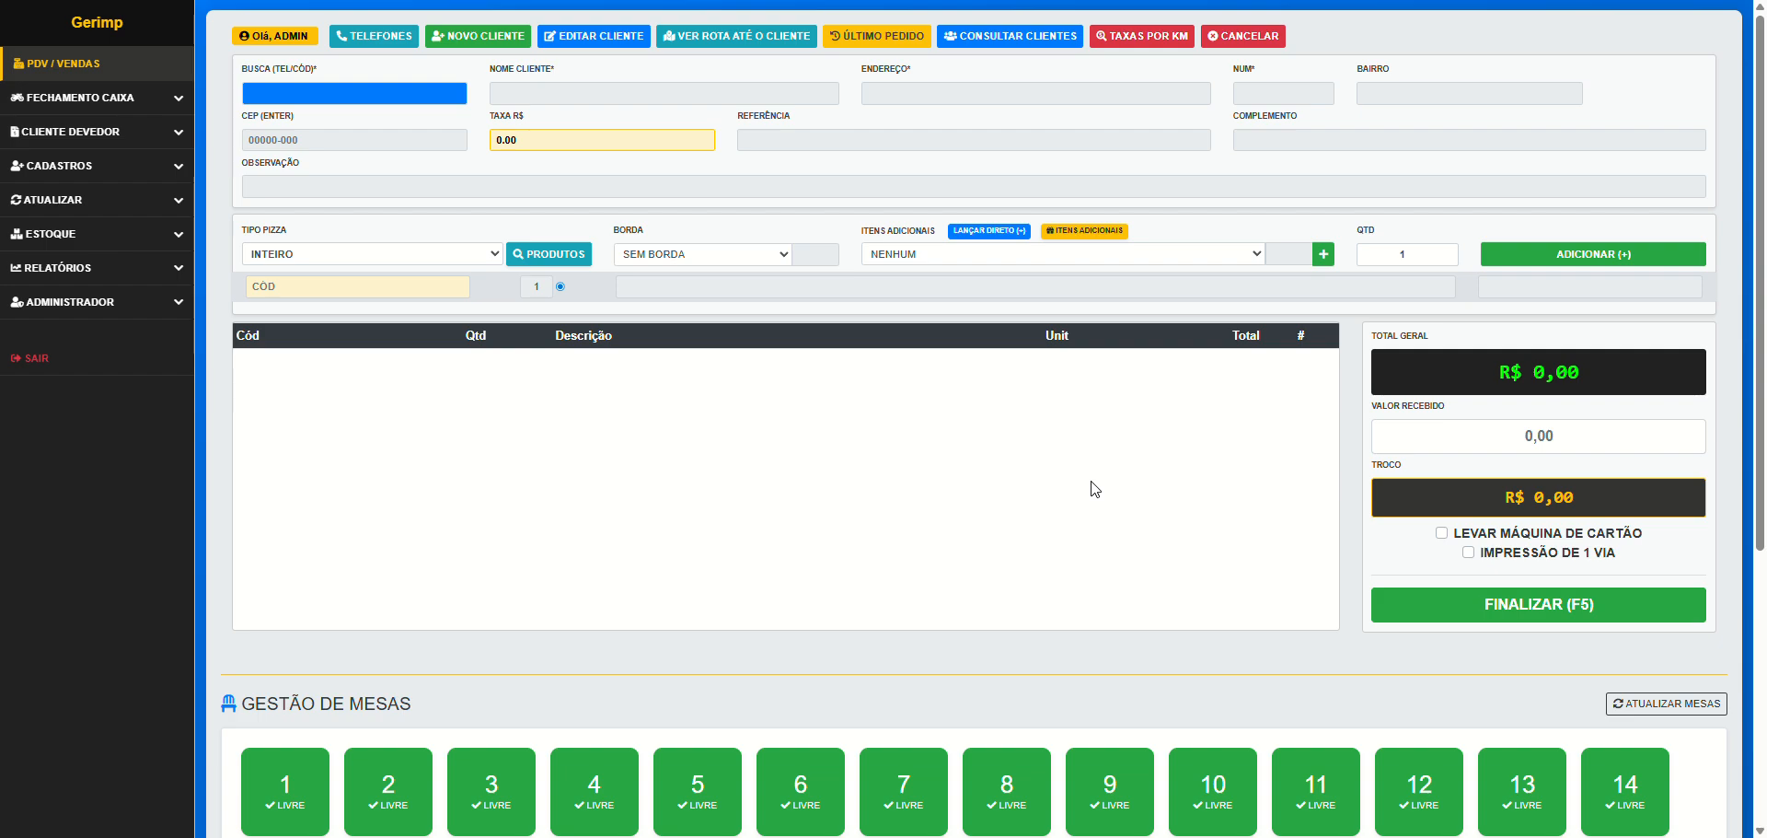
Open table 20 in the table management area for a new order
scroll(976, 425, down, 5)
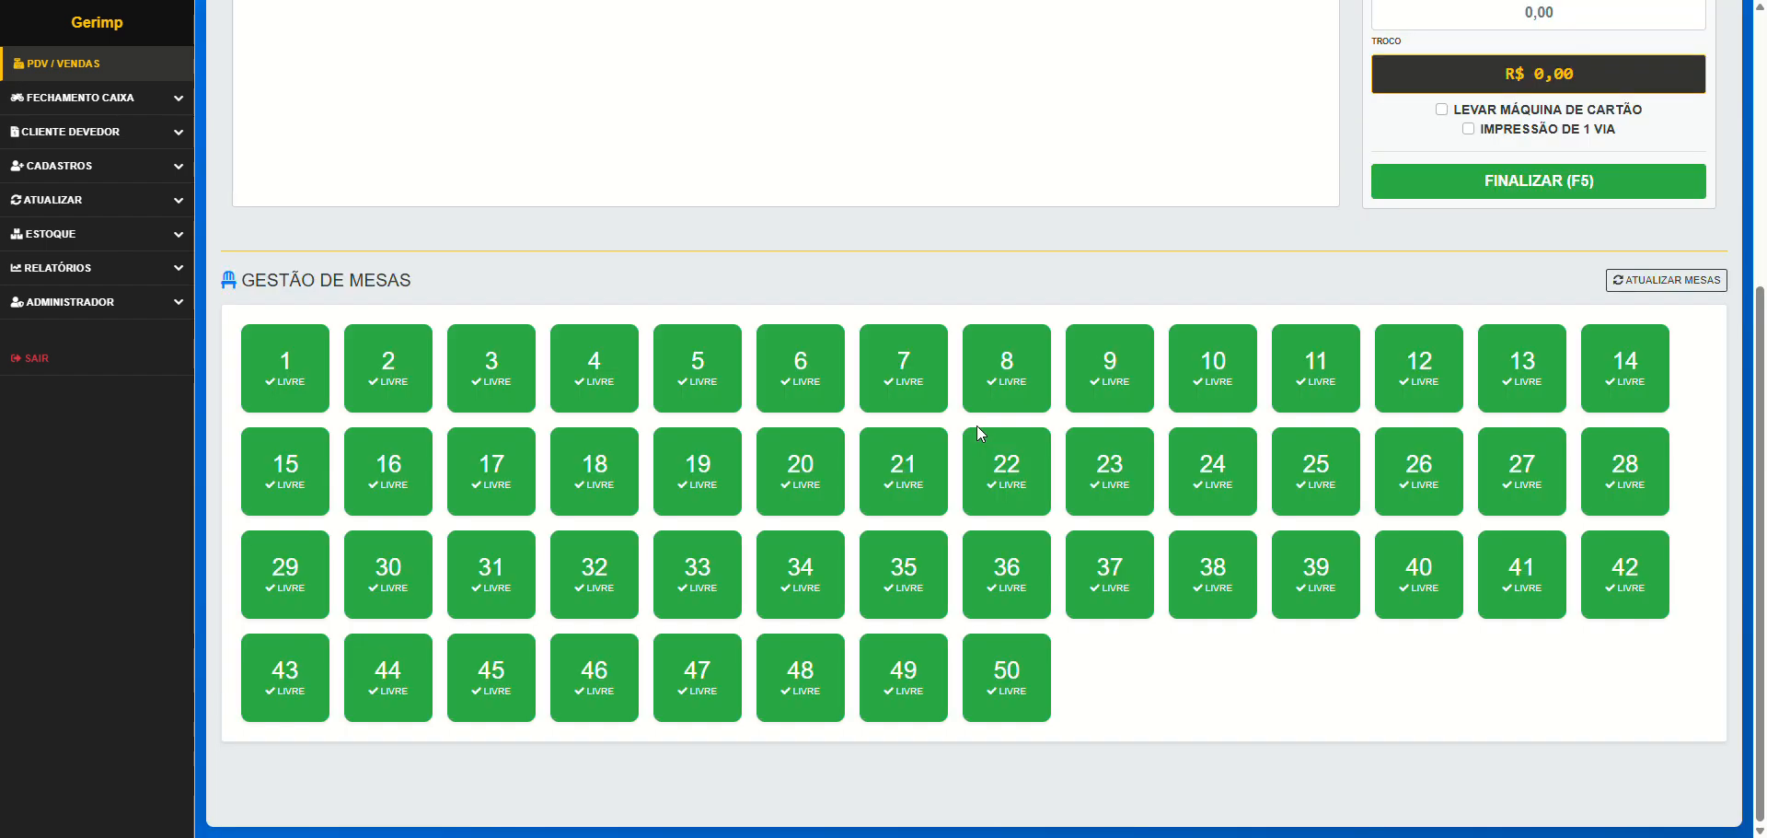
scroll(976, 425, up, 5)
scroll(976, 425, down, 5)
click(798, 467)
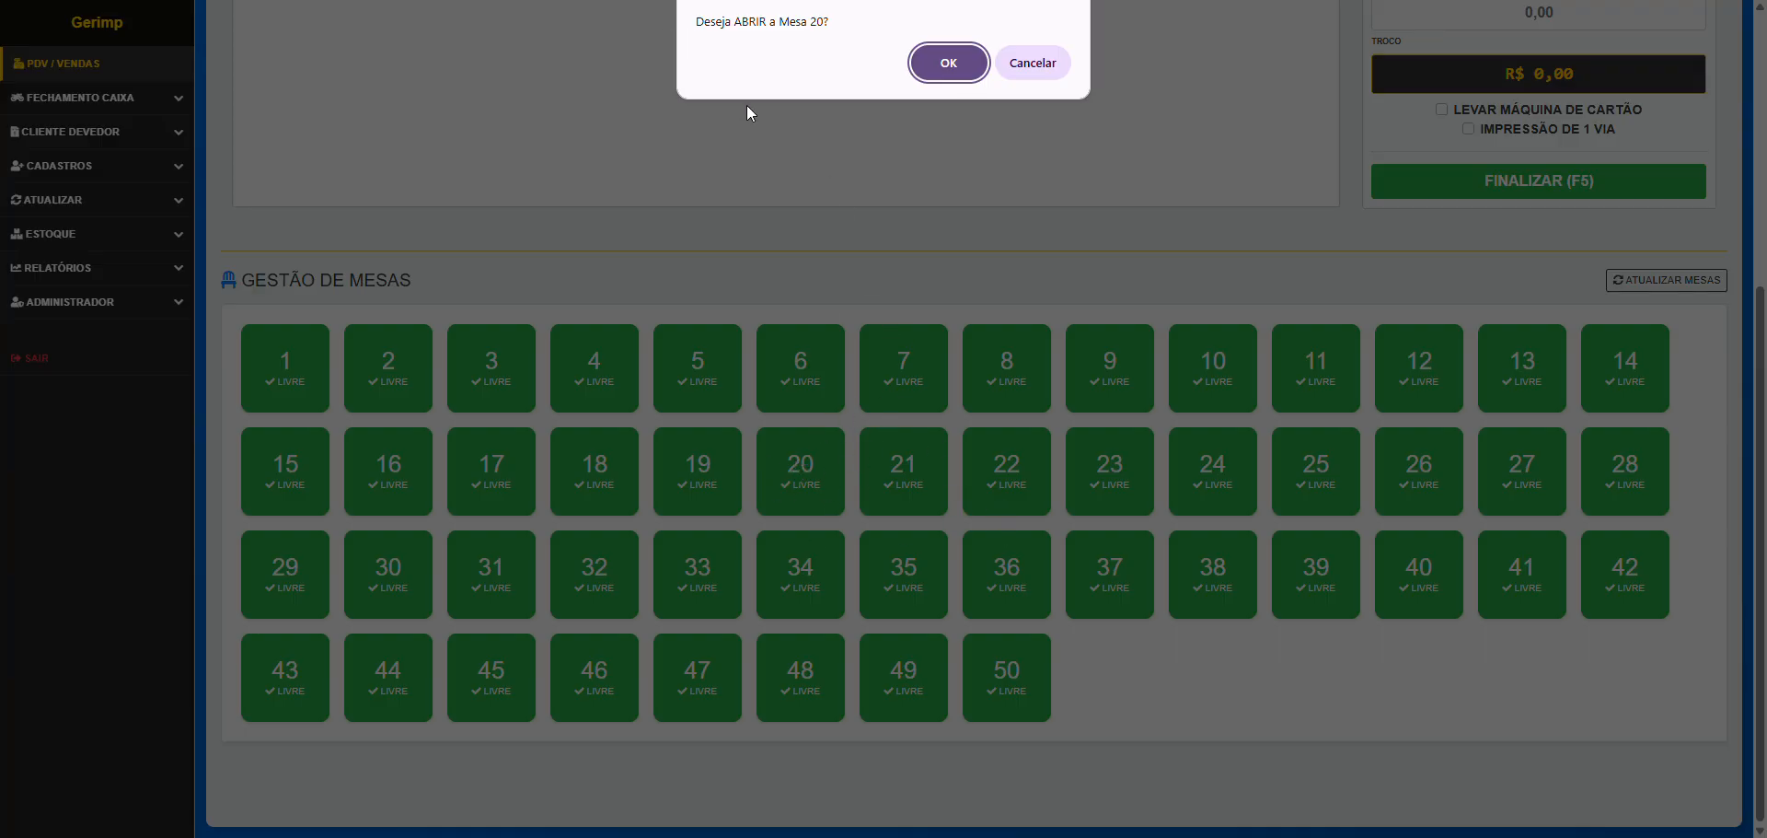
click(965, 65)
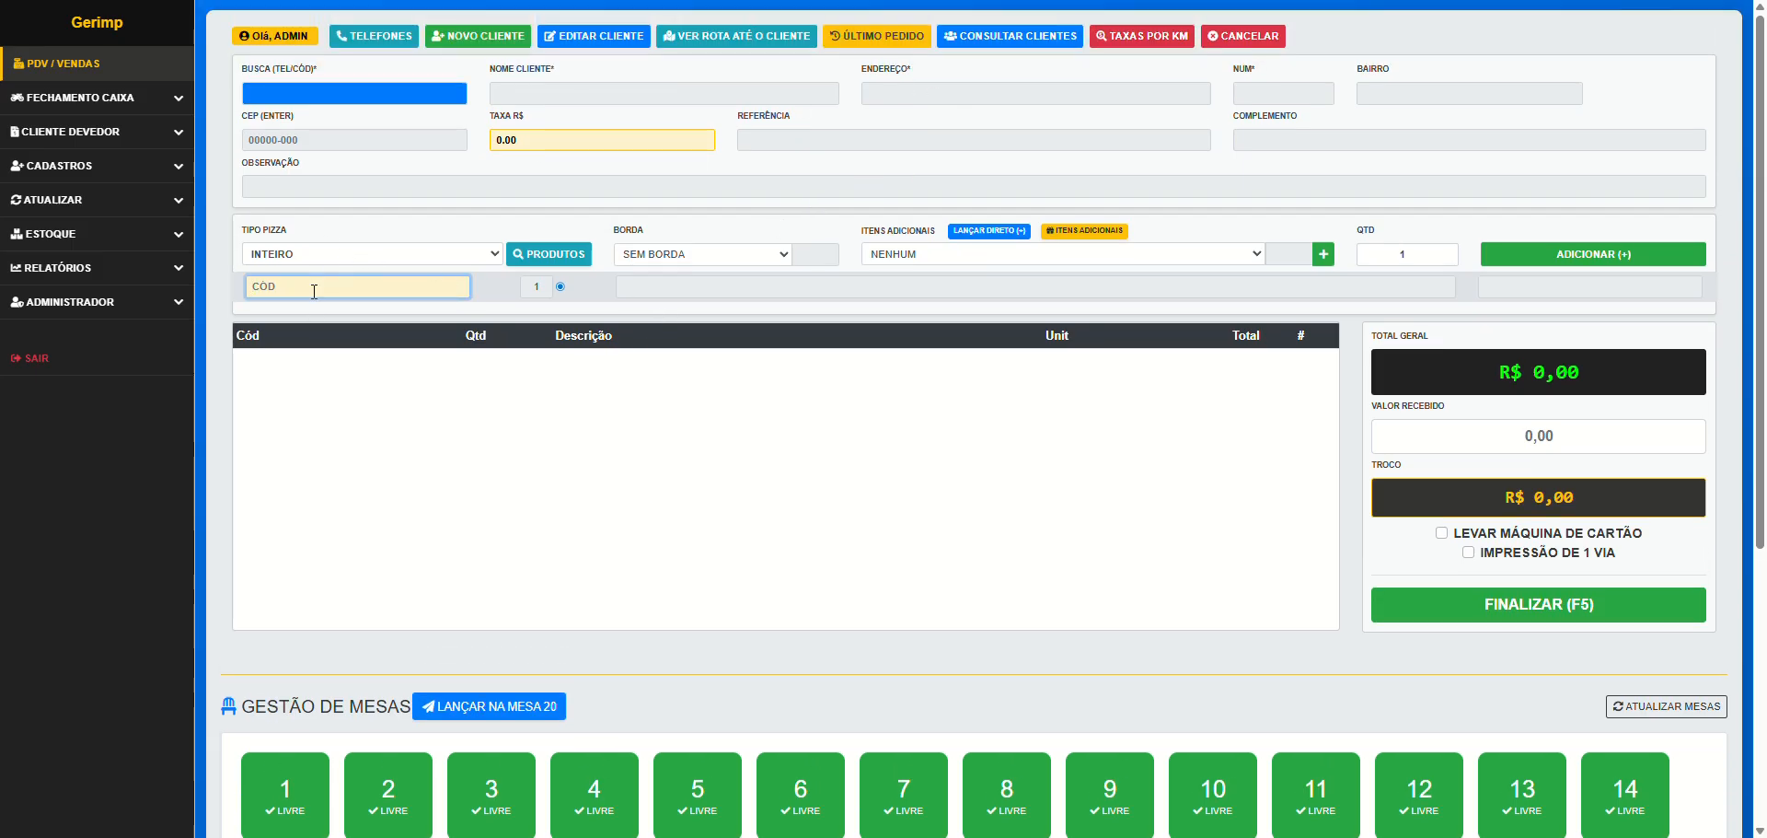
Add BIG COCA 2LTS and whole CAIÇARA, CHAMPIGNON (code 25) and FRANGO (code 36) pizzas to the table's order
text(RT)
text(0)
text(T2)
key(Return)
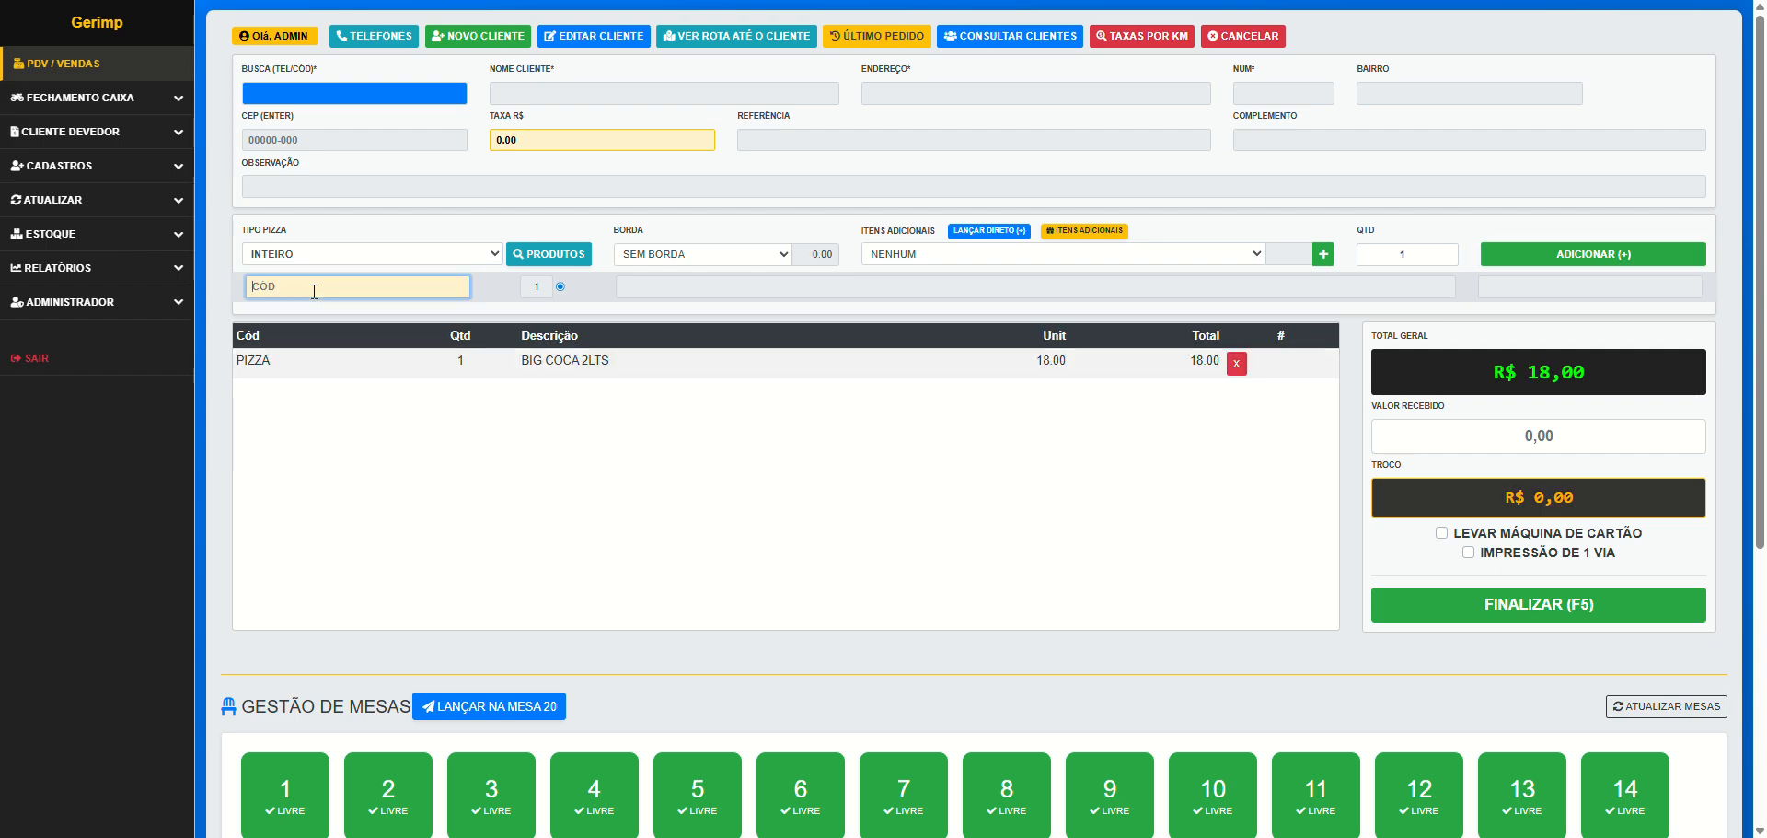
text(24)
key(Return)
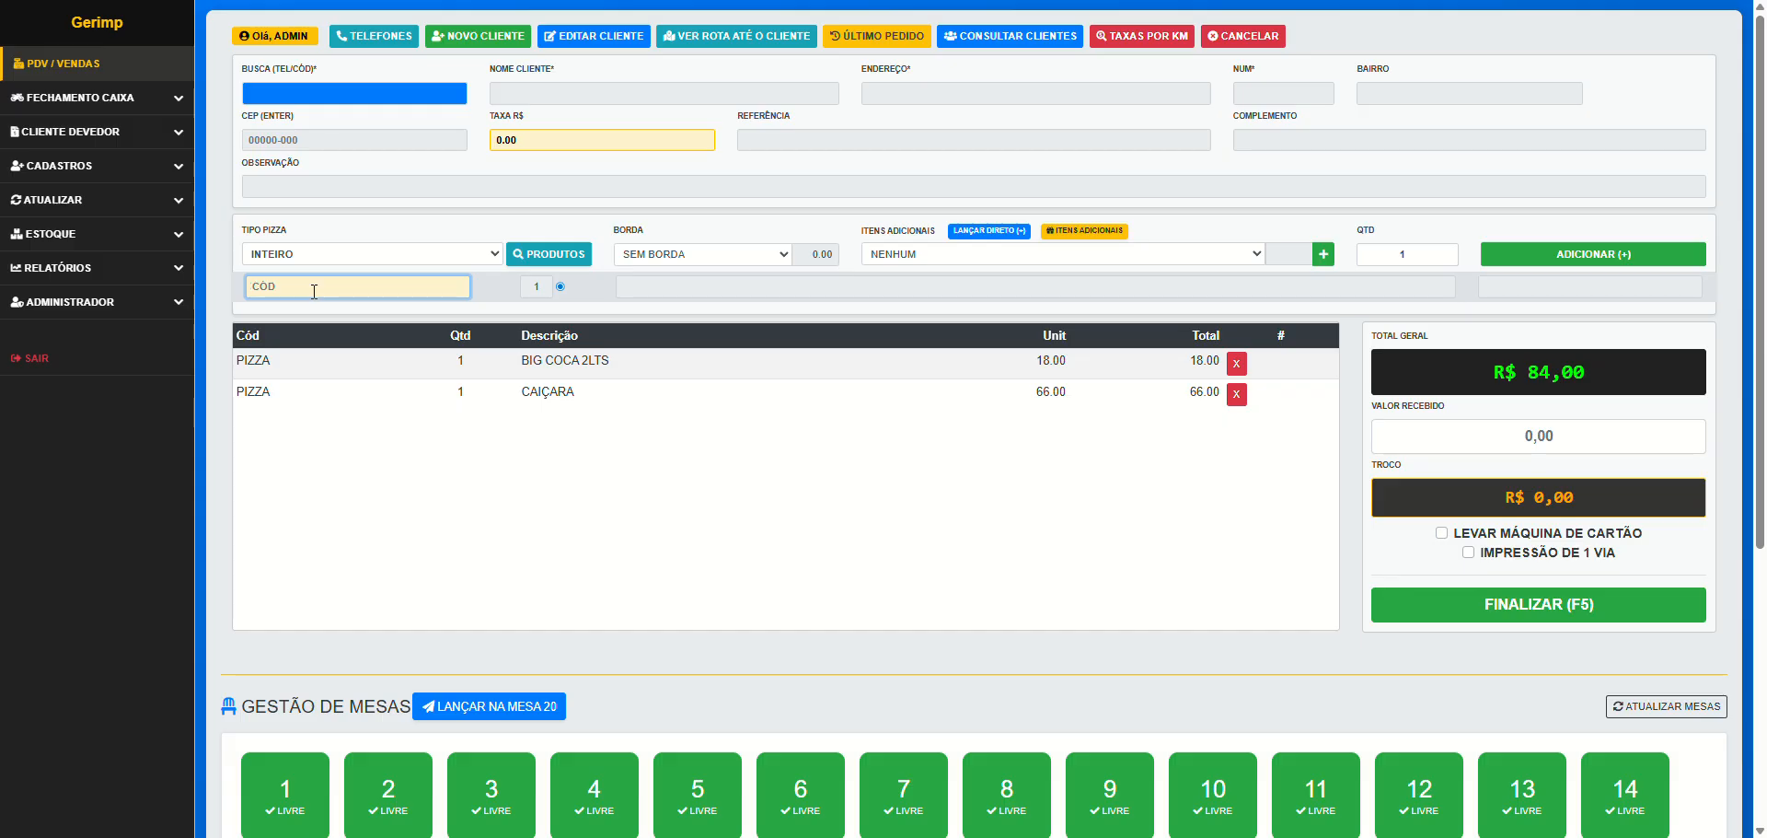
text(25)
key(Return)
text(26)
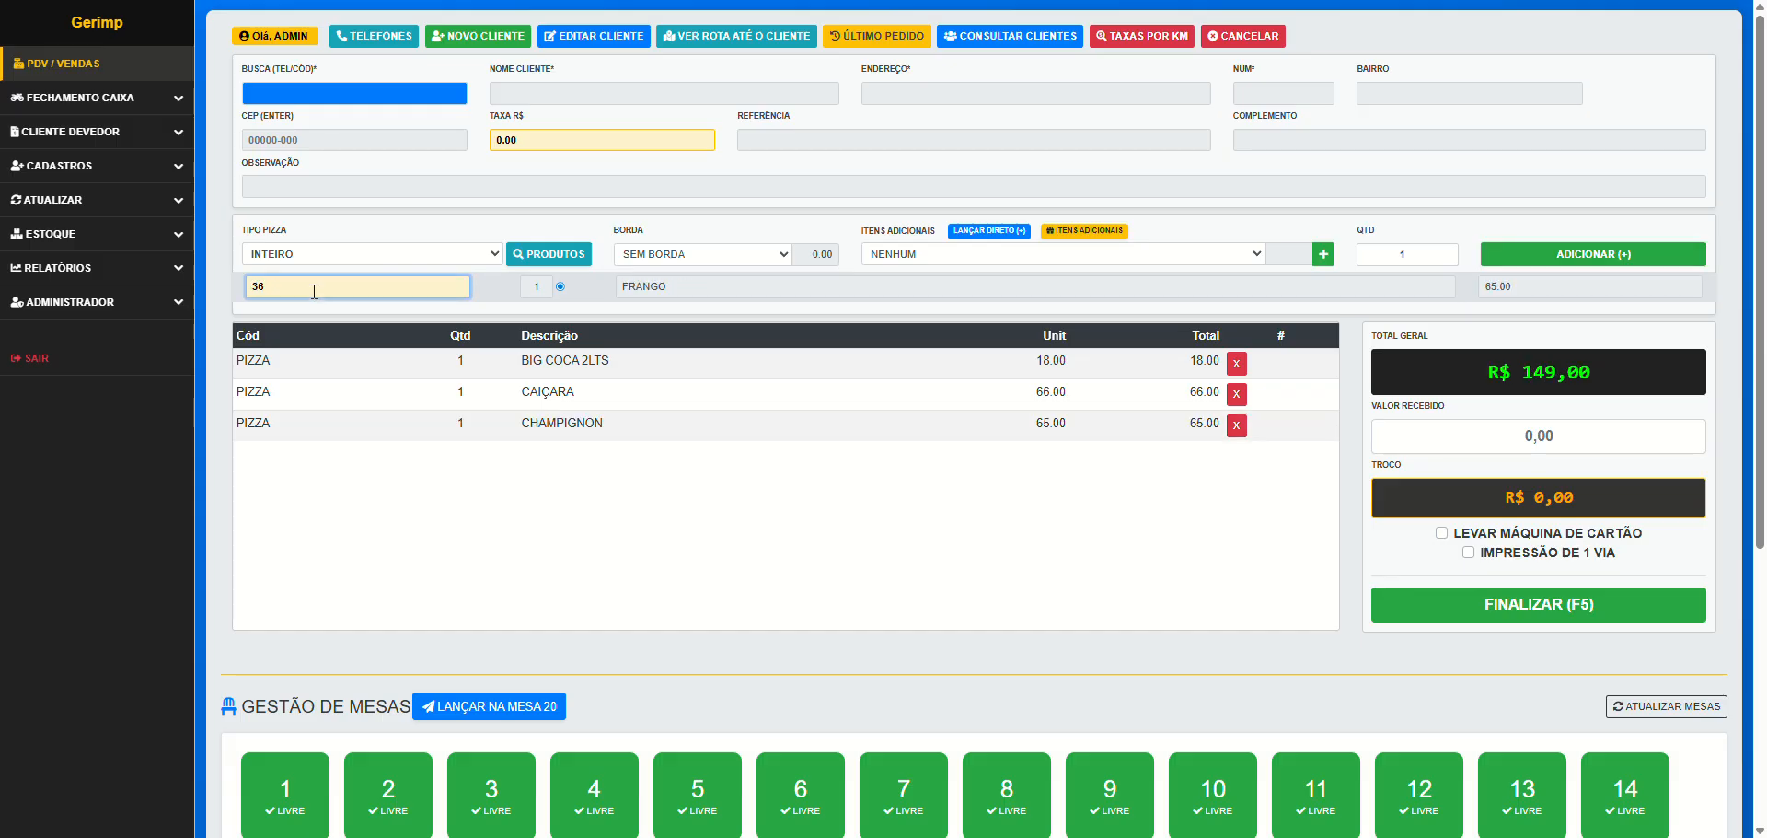
key(Return)
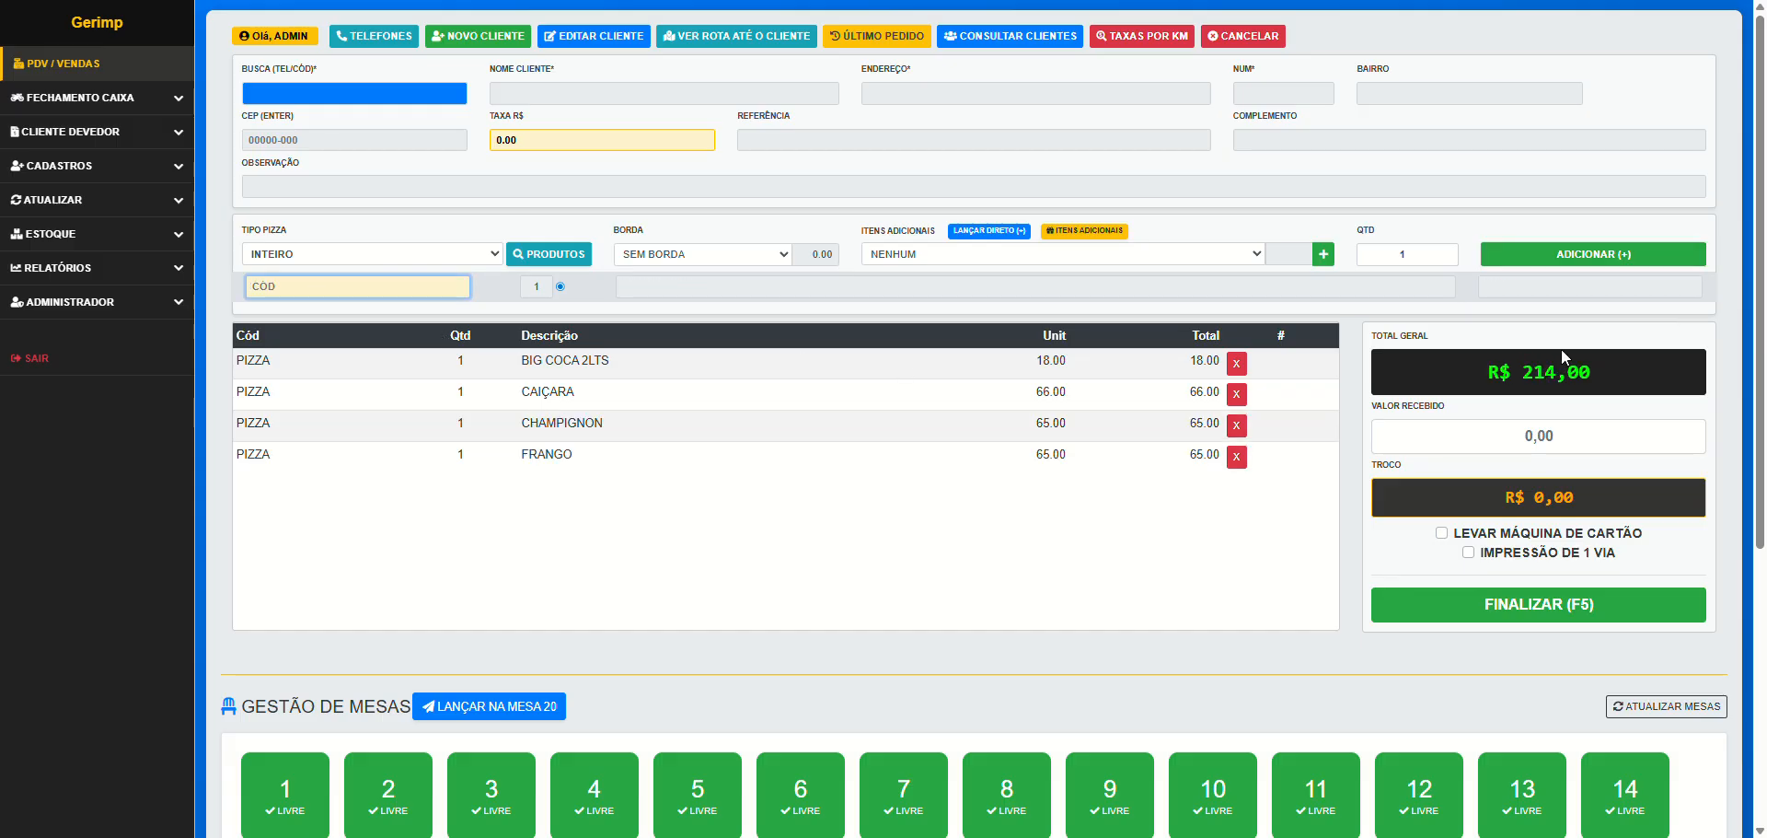
Post the listed items to table 20 and cancel the printing of its order slip
click(488, 707)
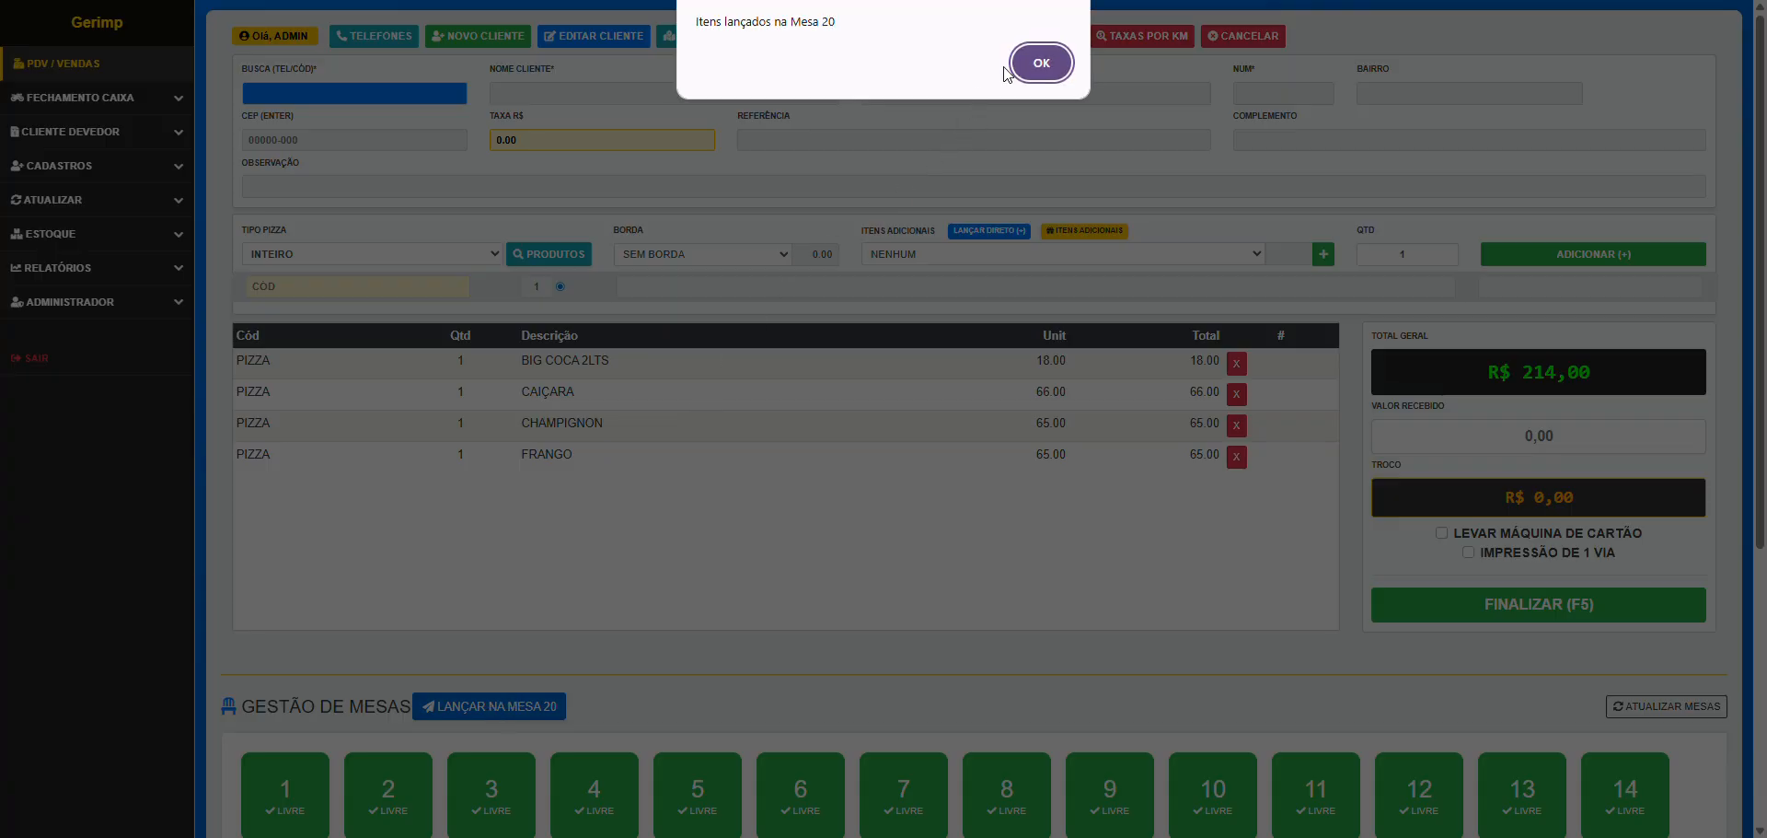
click(1035, 57)
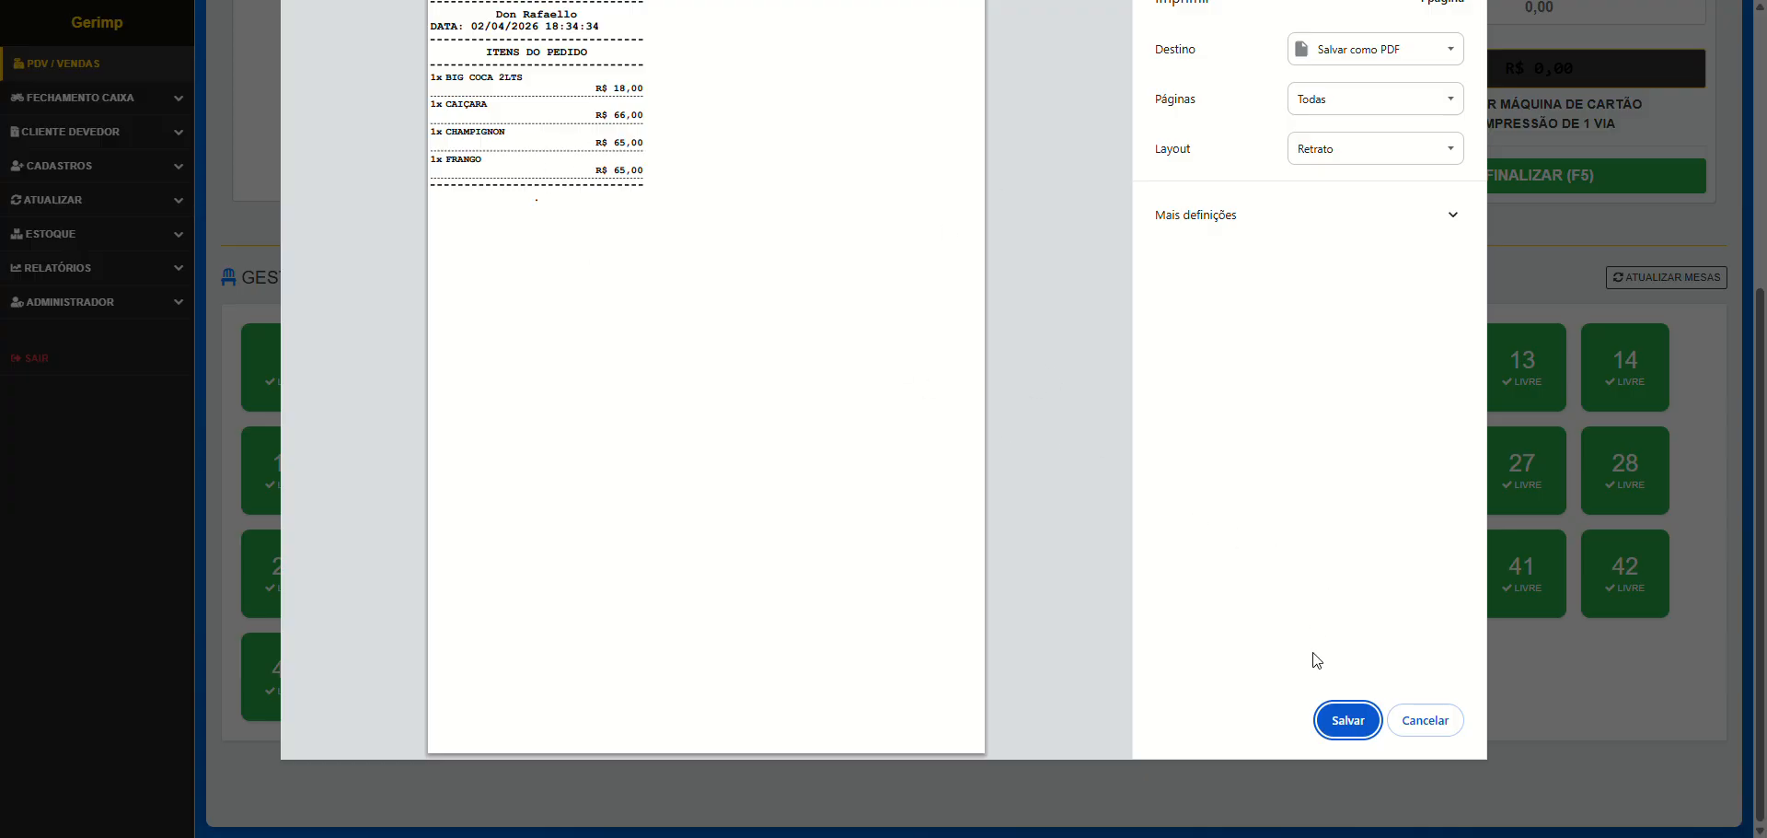
click(1422, 721)
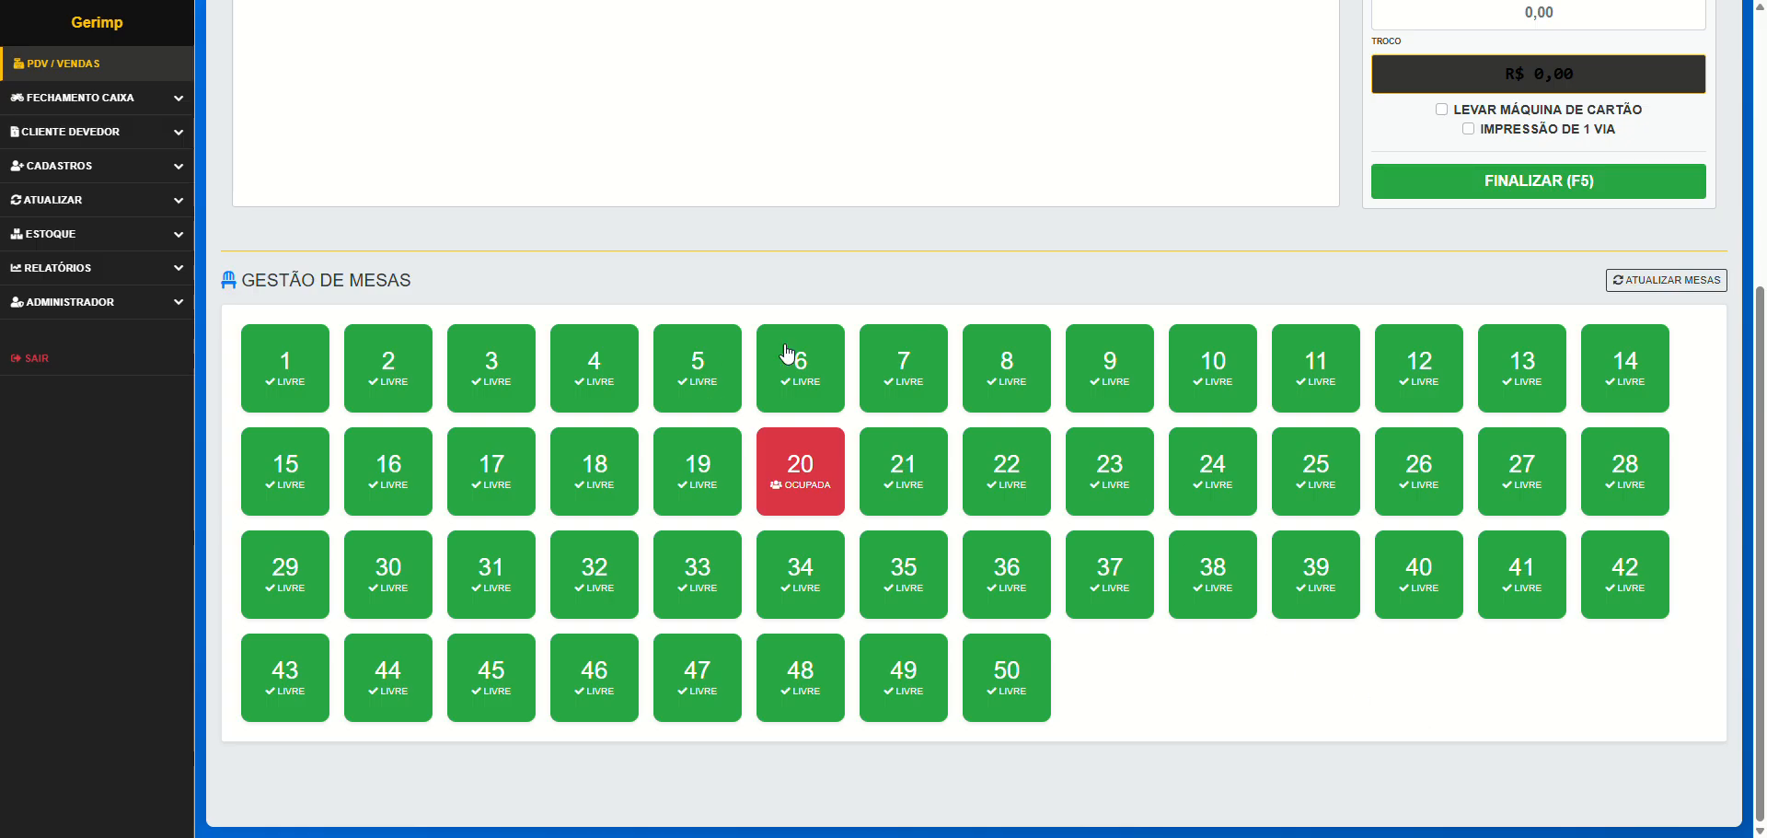
Review the items and payment fields of occupied table 20's account, and close the account window
click(827, 495)
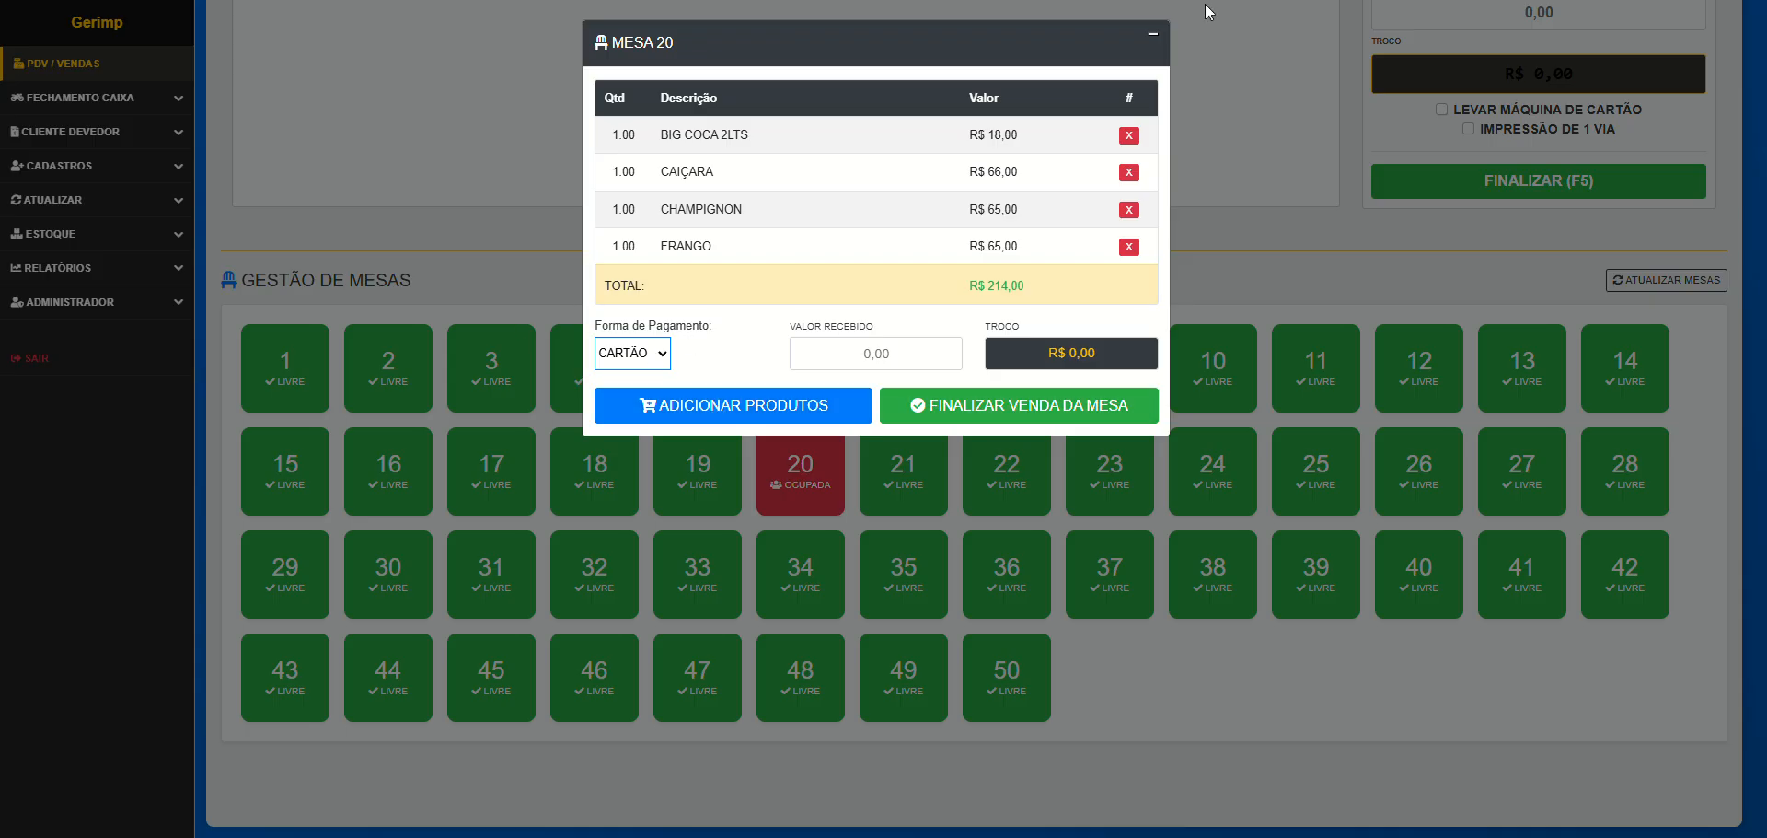
click(1153, 36)
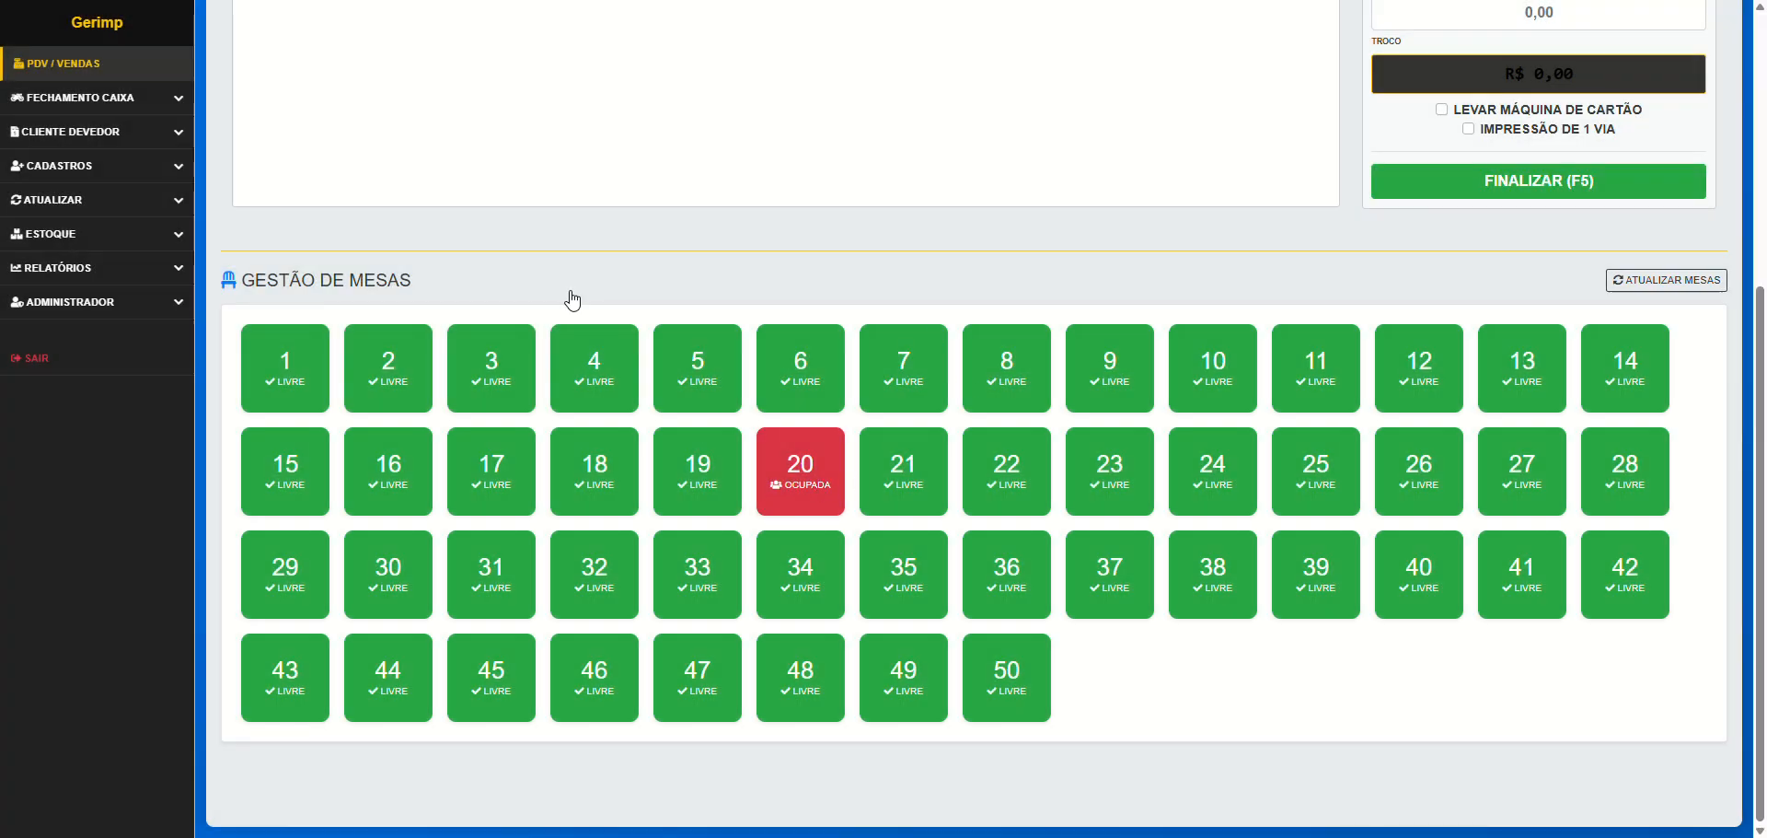
scroll(671, 387, up, 5)
scroll(670, 387, down, 5)
scroll(866, 494, up, 5)
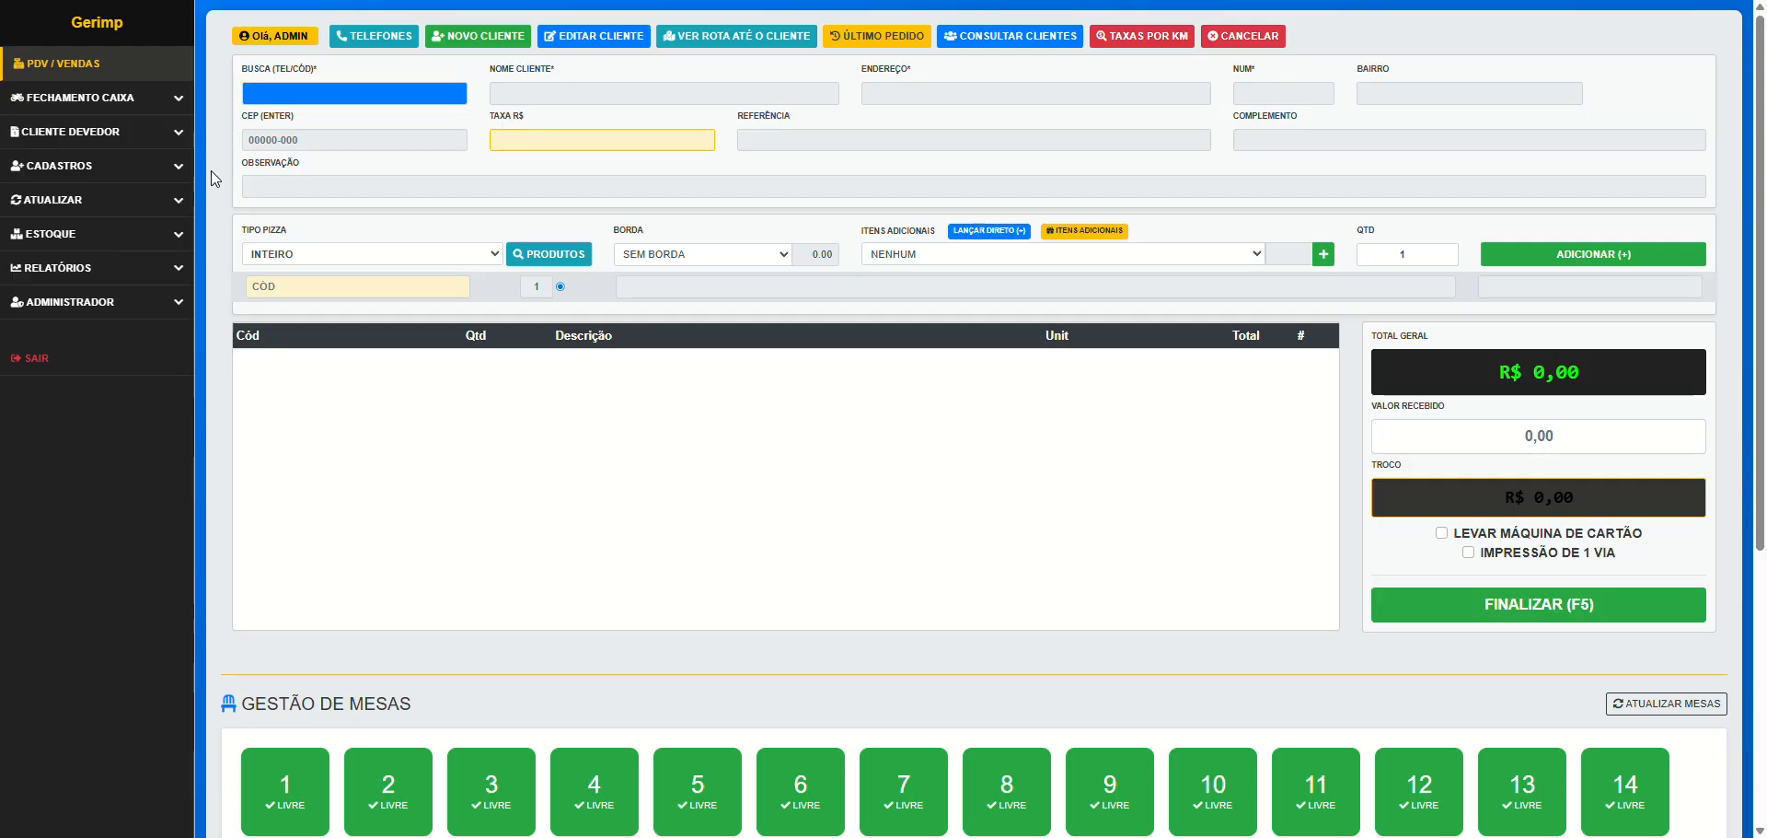
Open the closing form of the newest delivery order in the delivery cash closing and review its item list
click(84, 107)
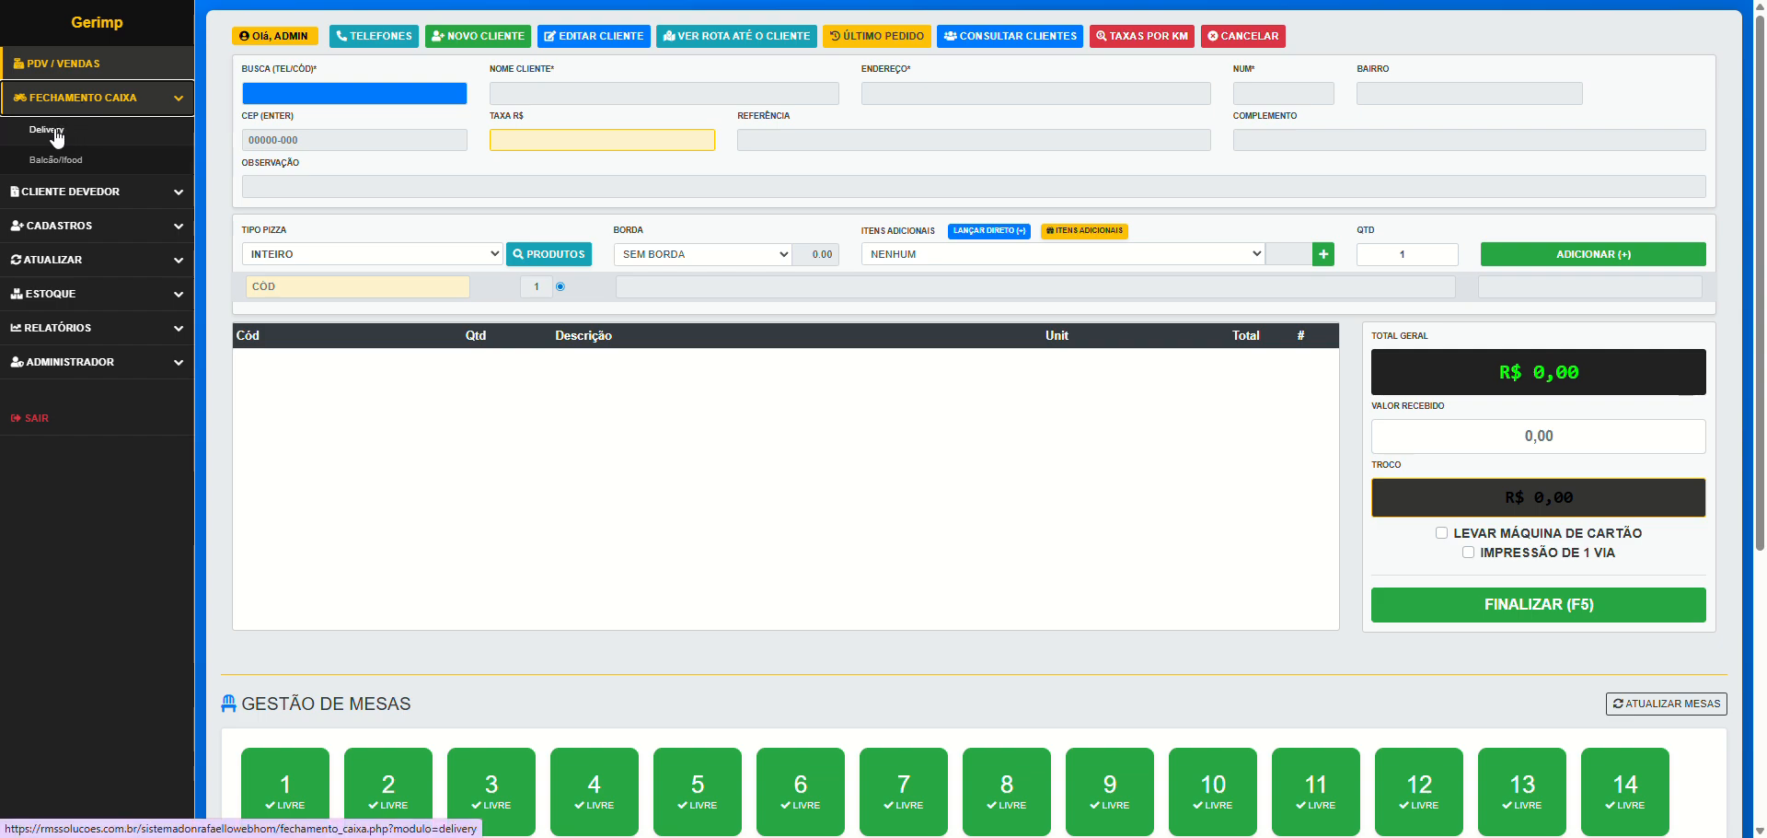
click(55, 133)
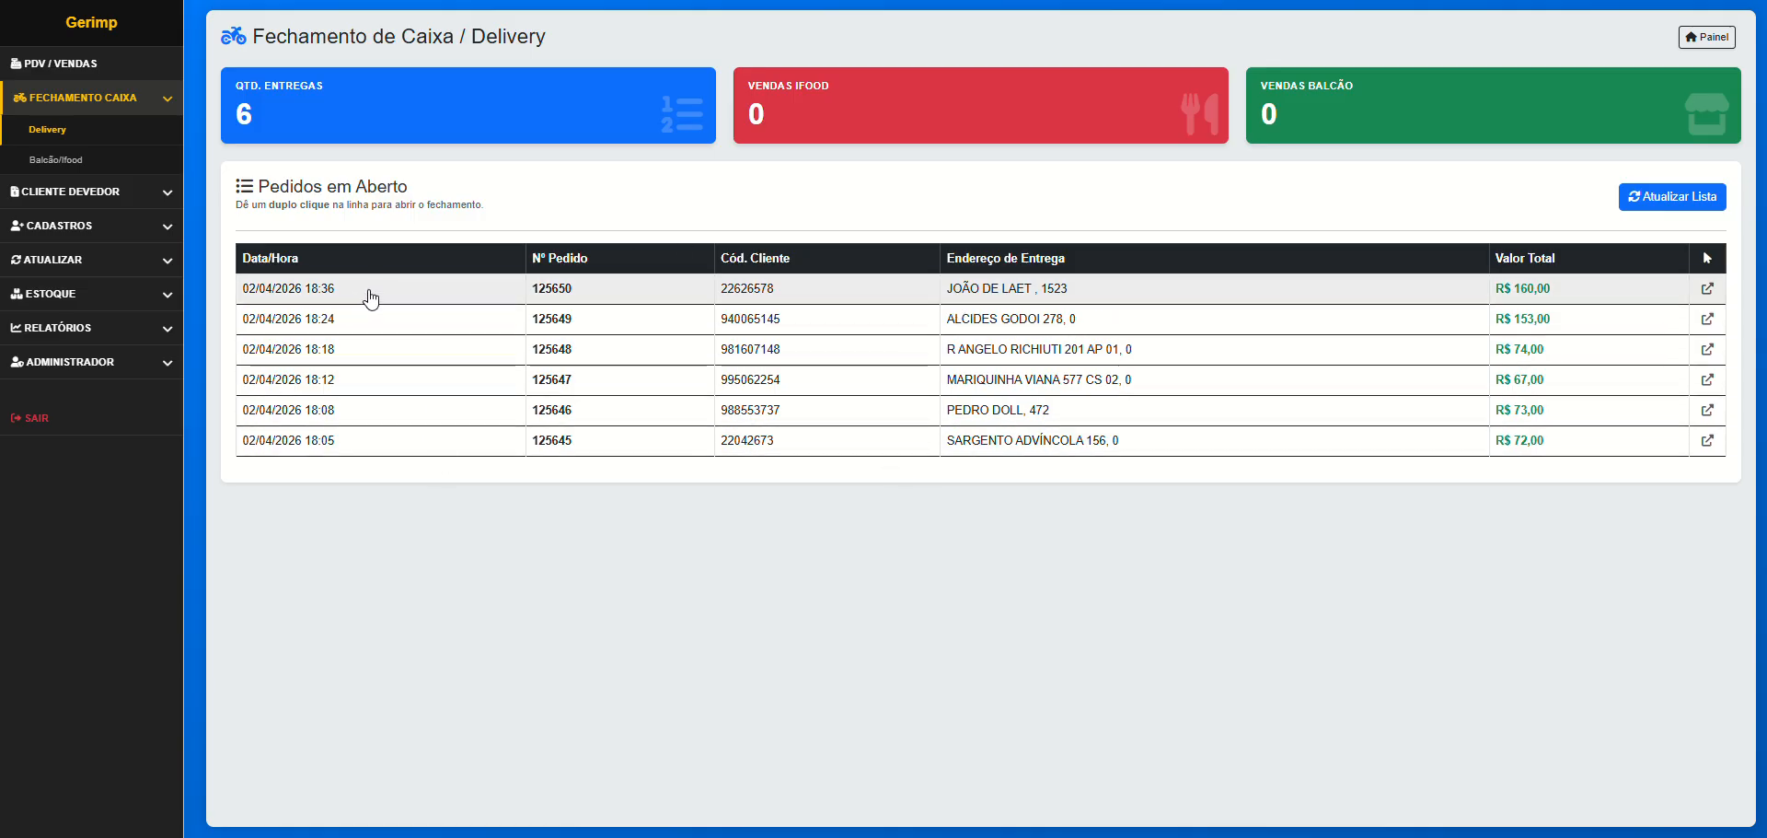
double_click(446, 288)
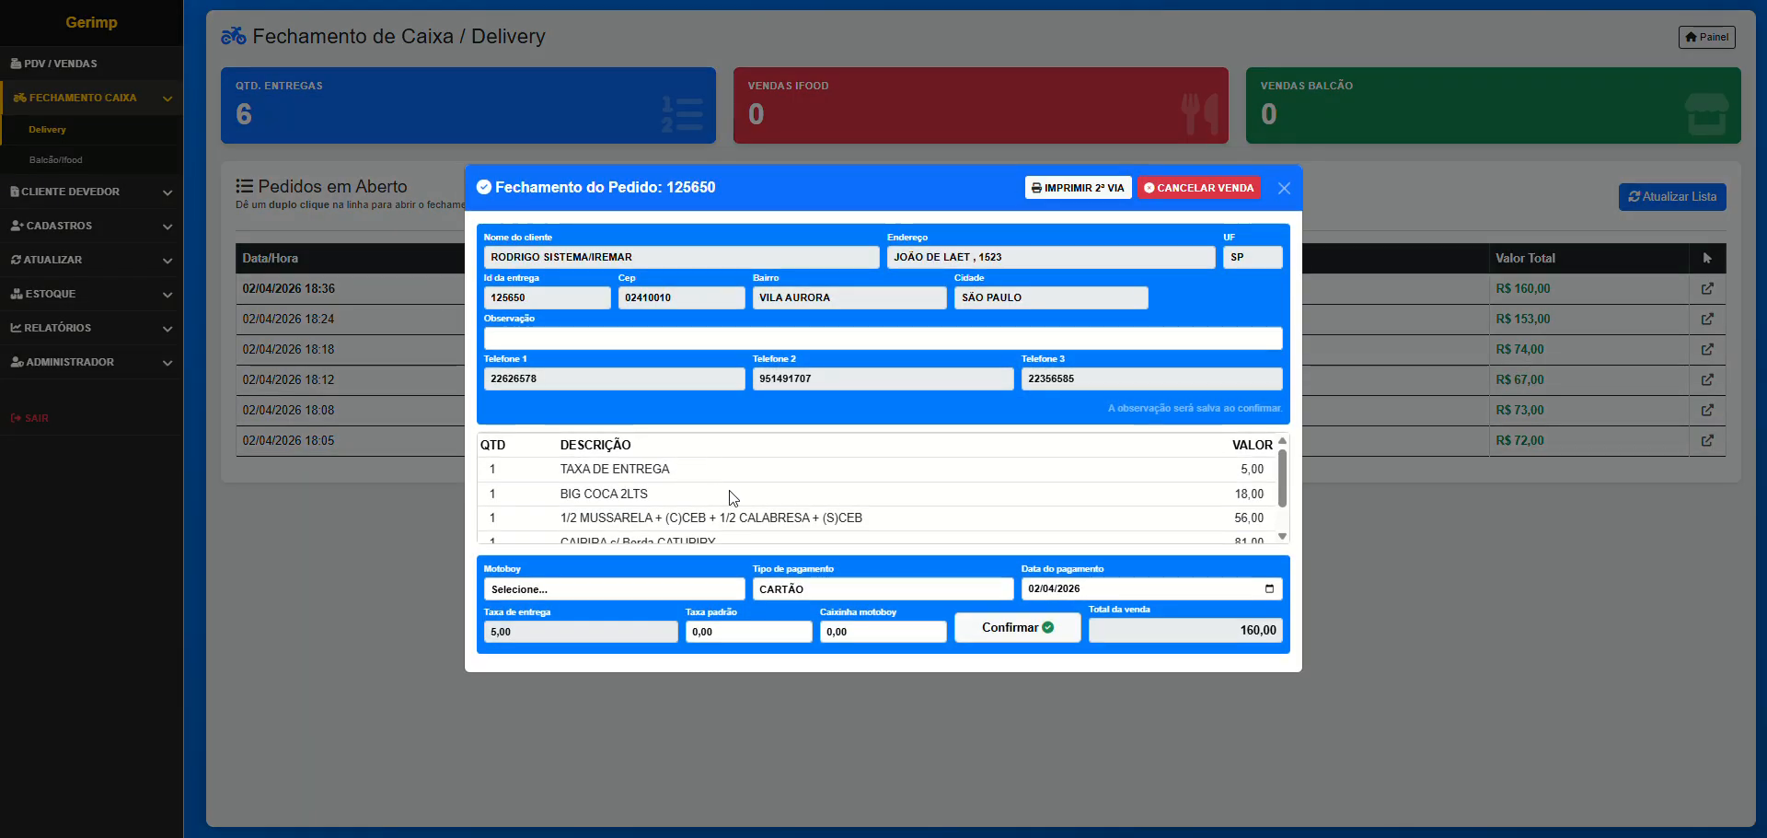
scroll(1164, 503, down, 2)
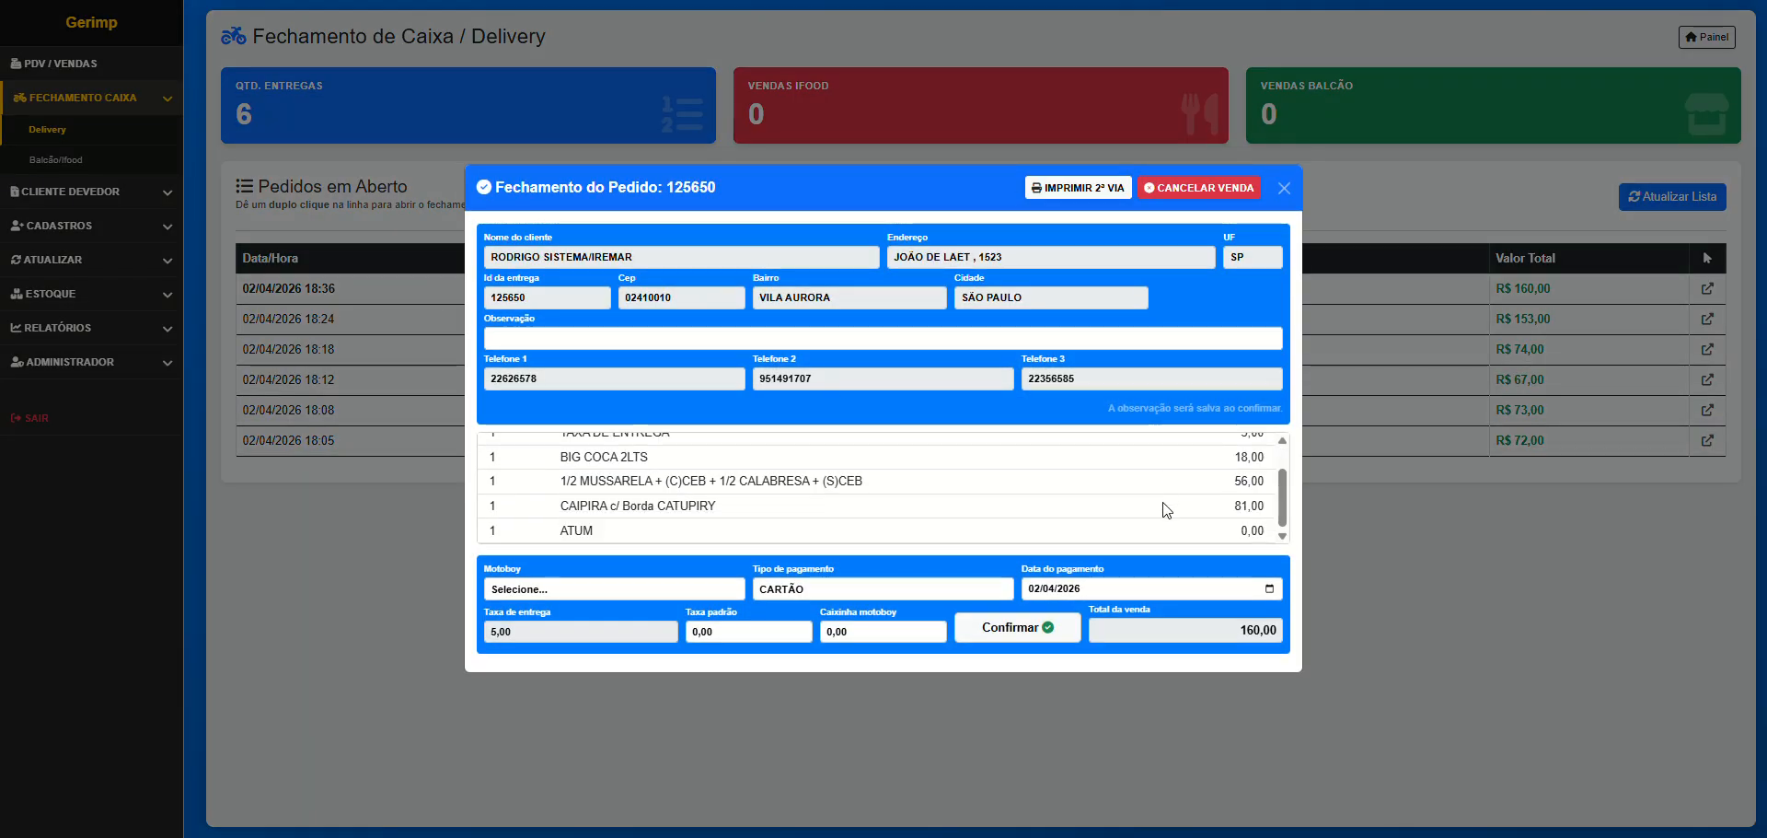
scroll(1159, 507, up, 2)
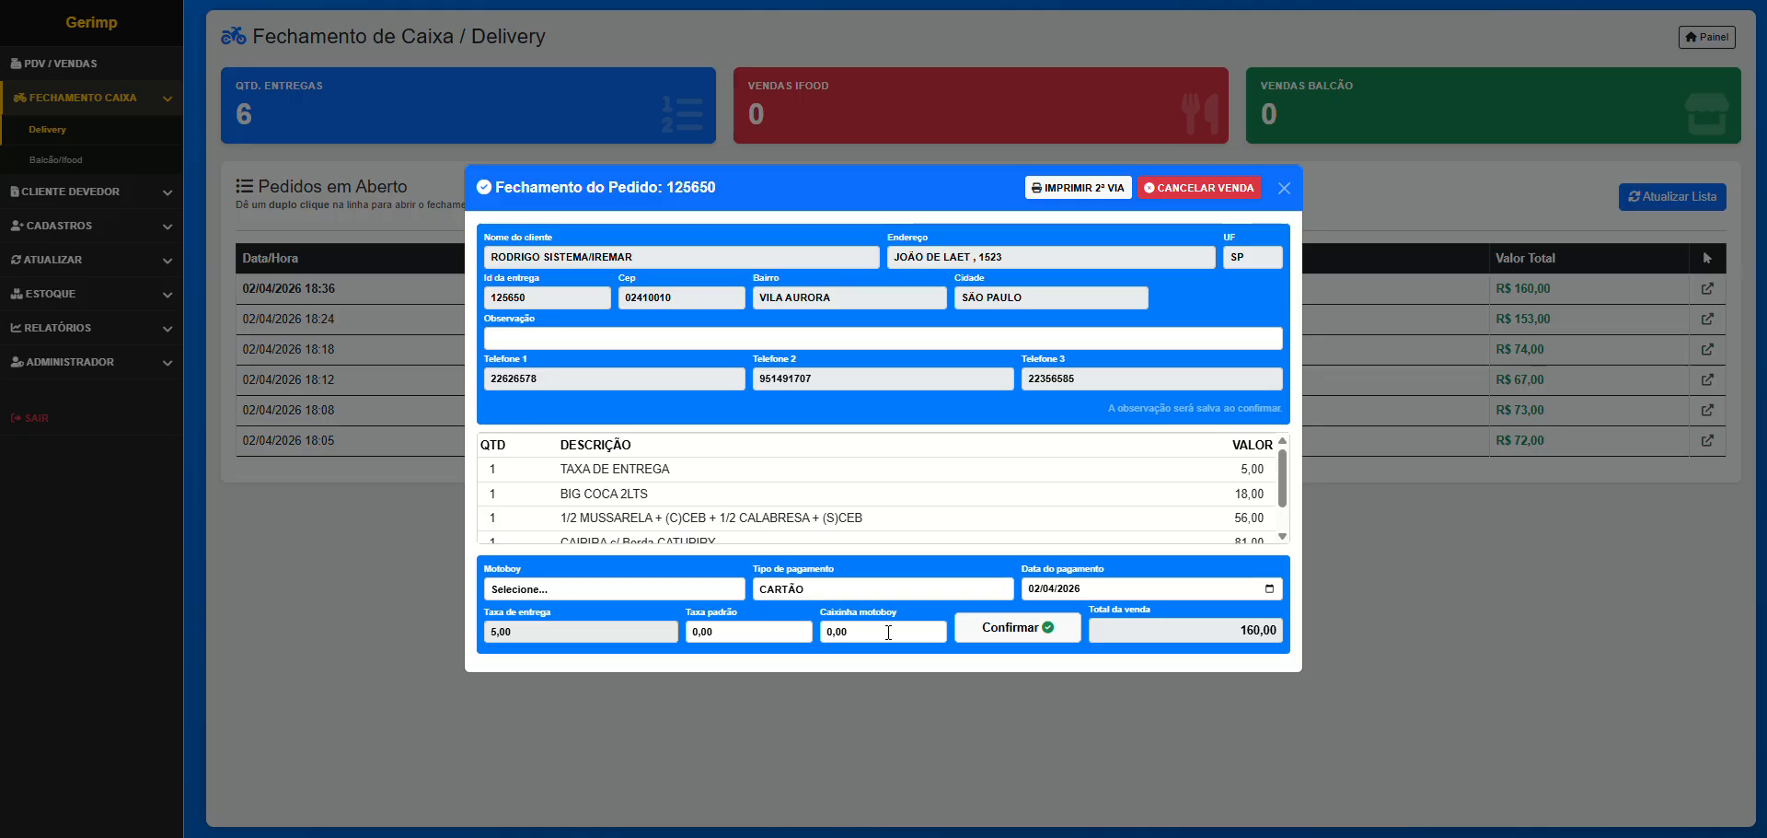
Assign a motoboy to the delivery order, set the motoboy tip to 5,00, and confirm the closing
click(722, 590)
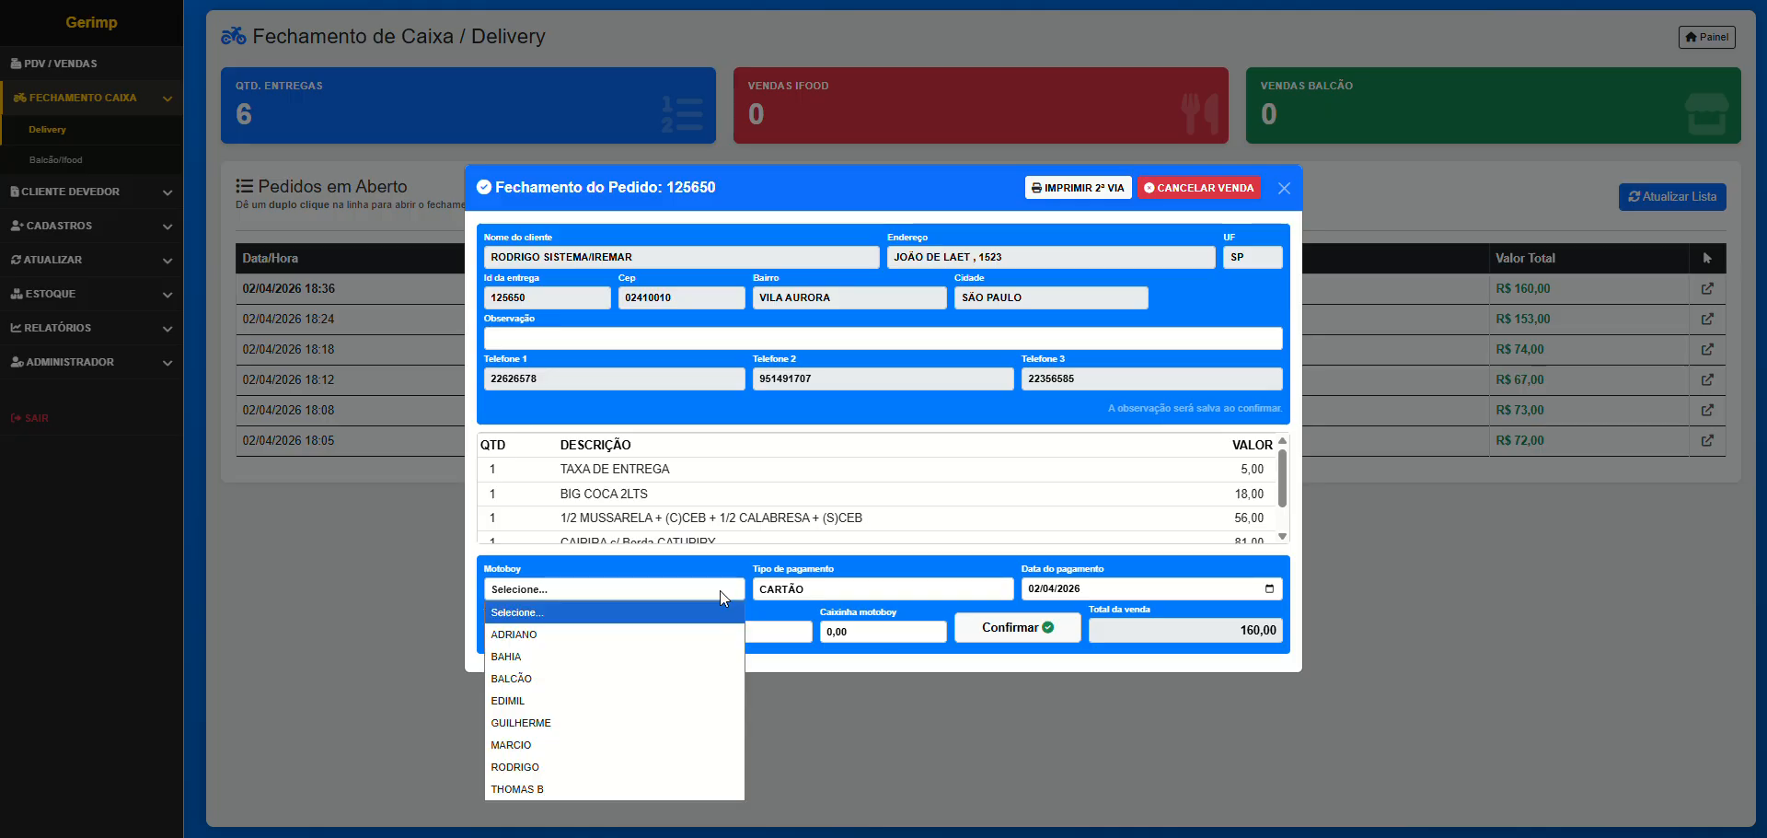
click(531, 769)
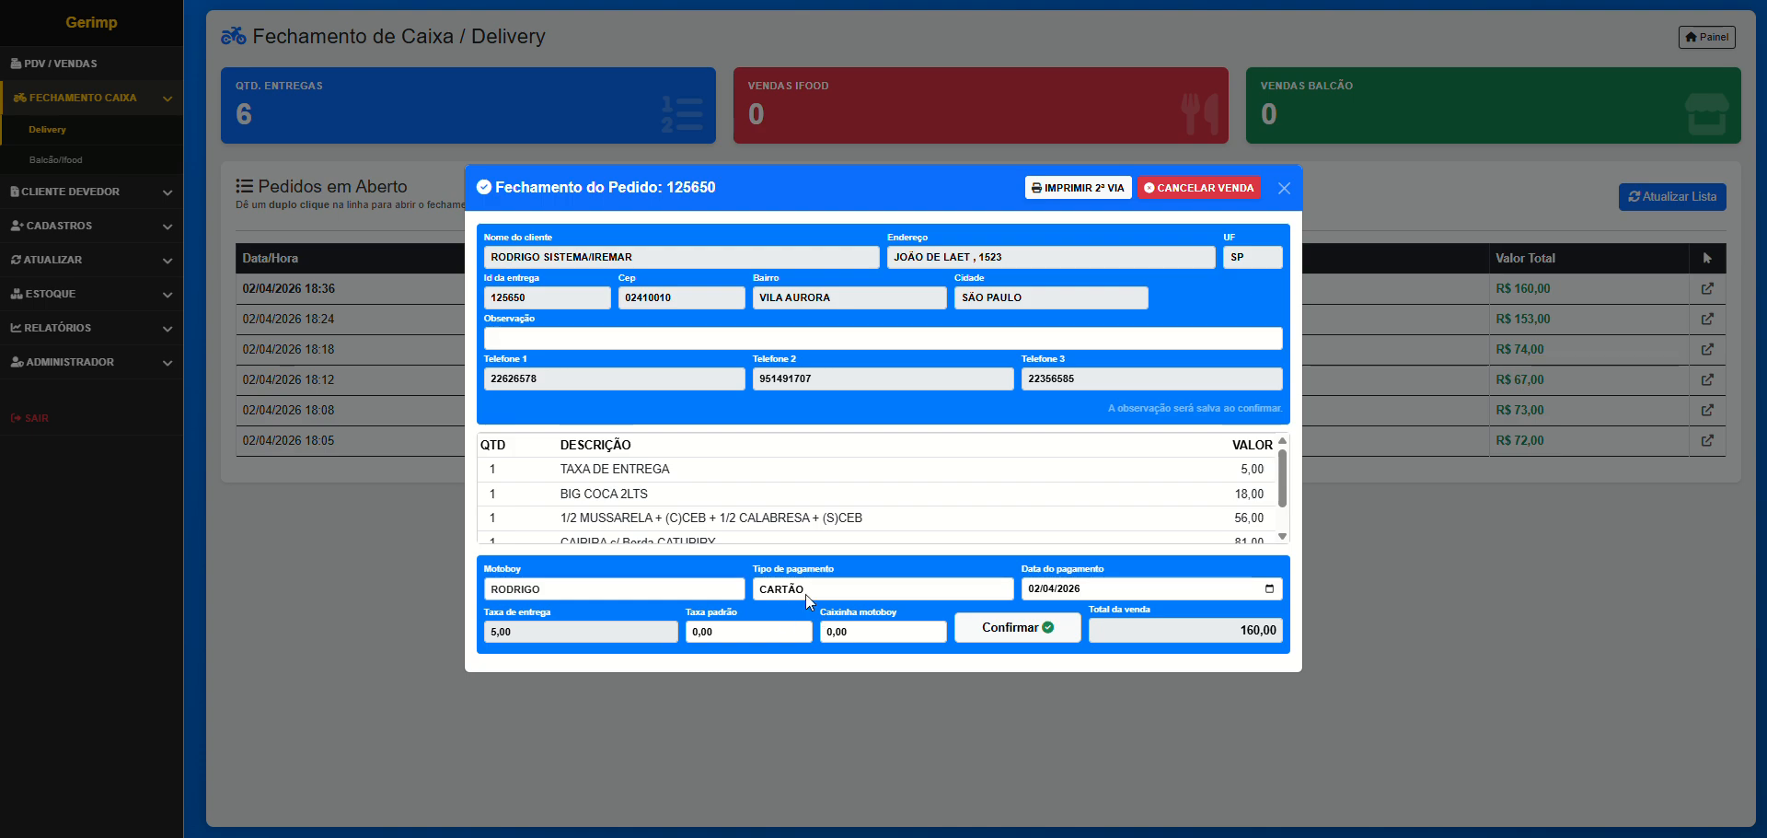
click(869, 639)
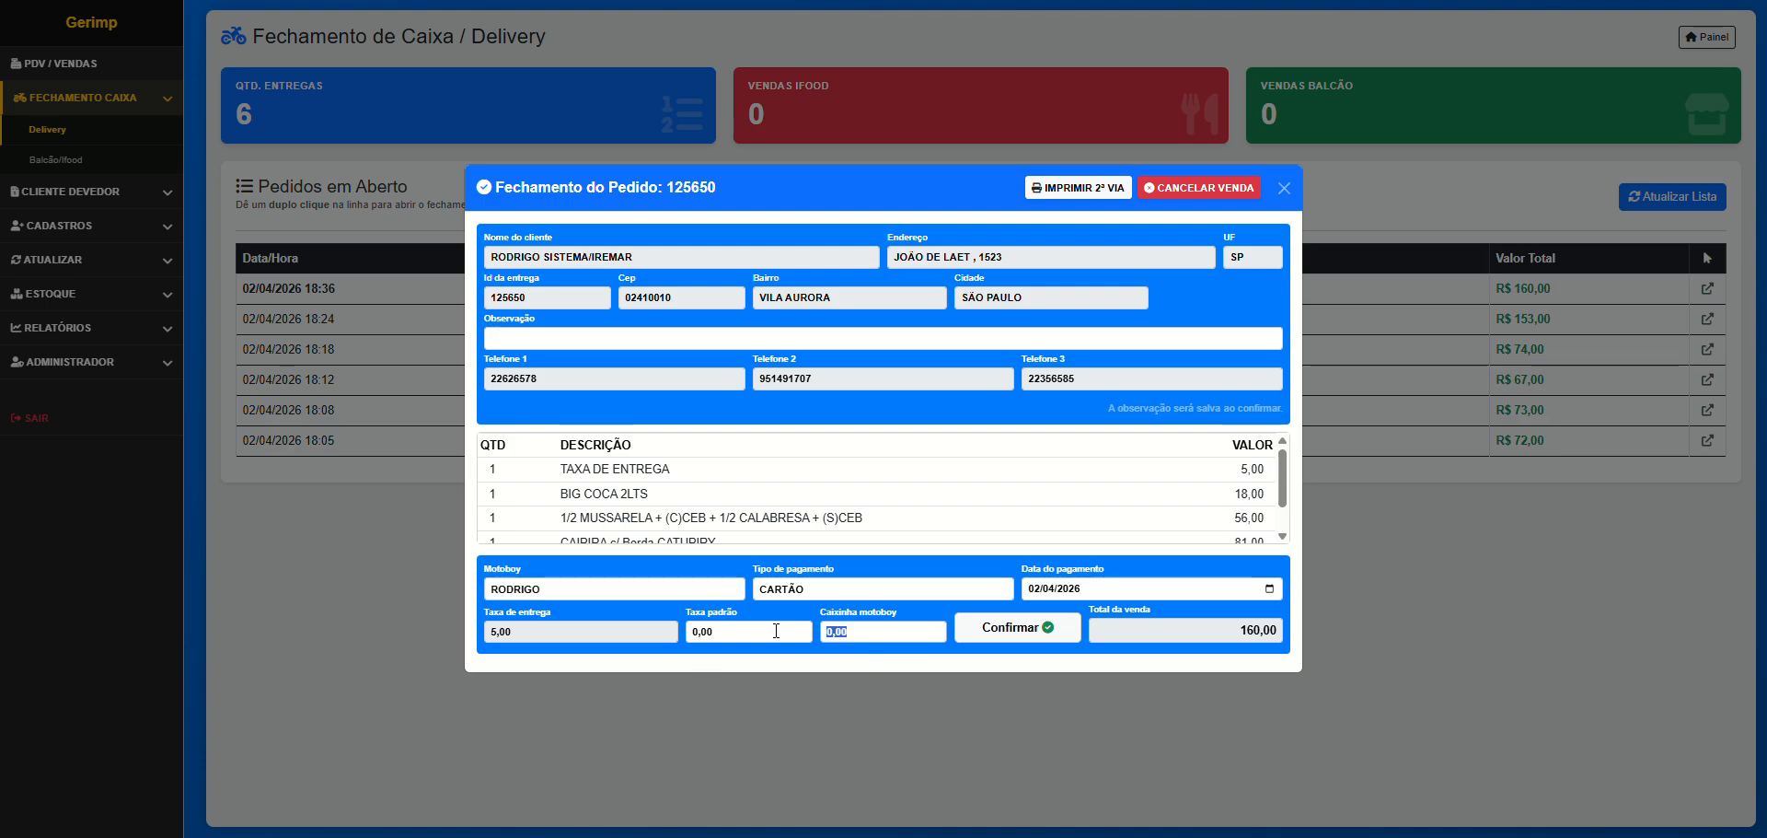
text(5,00)
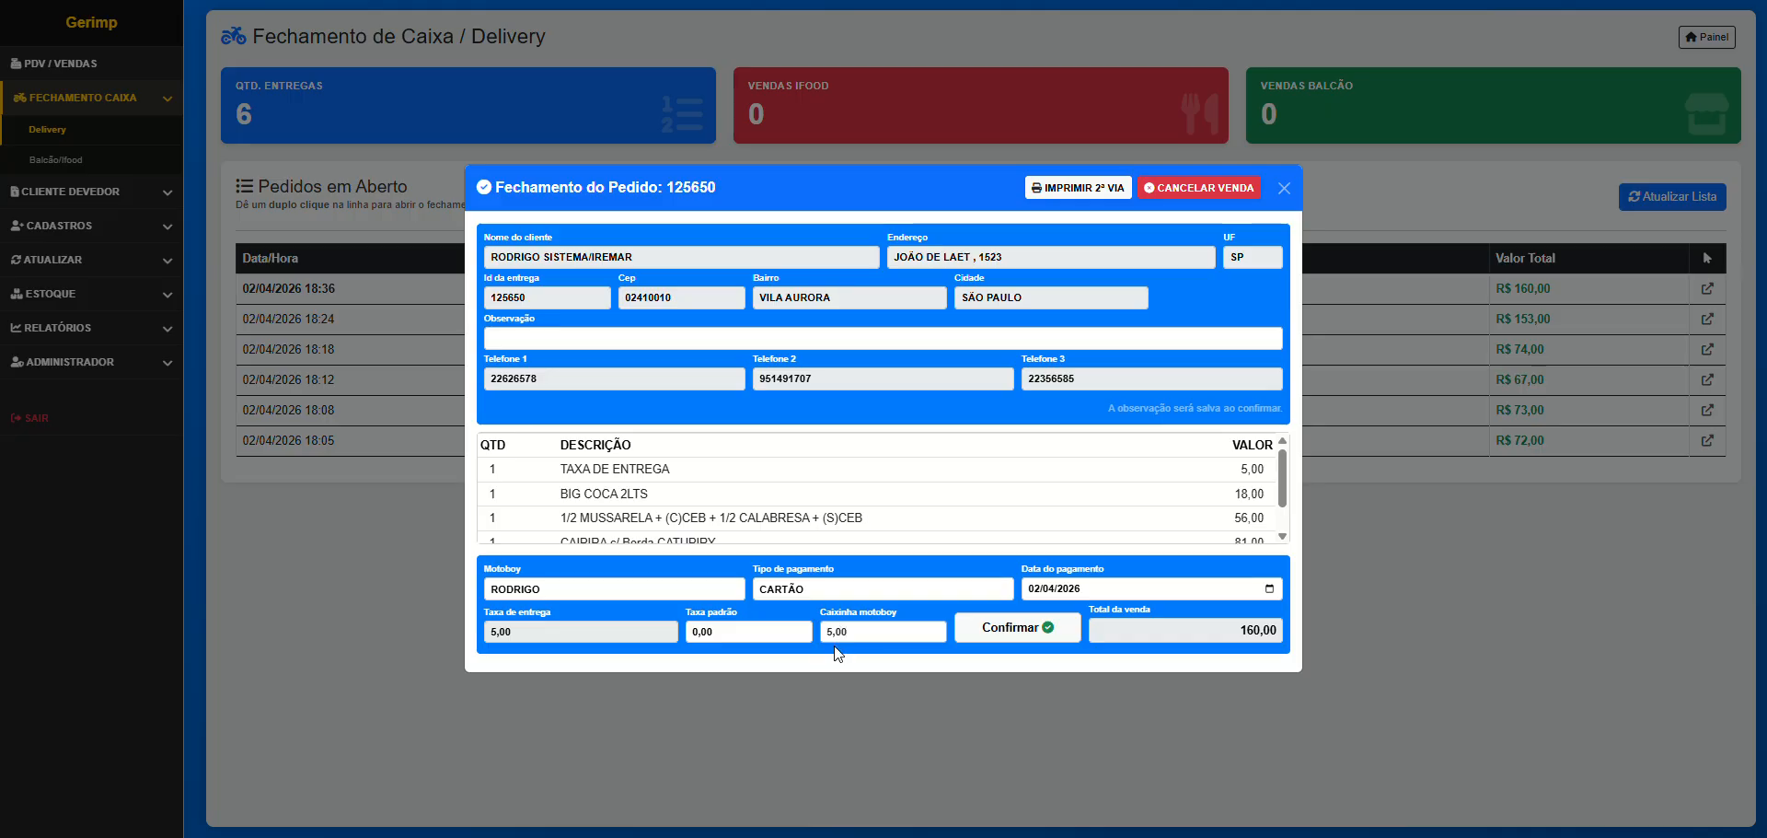
click(1001, 632)
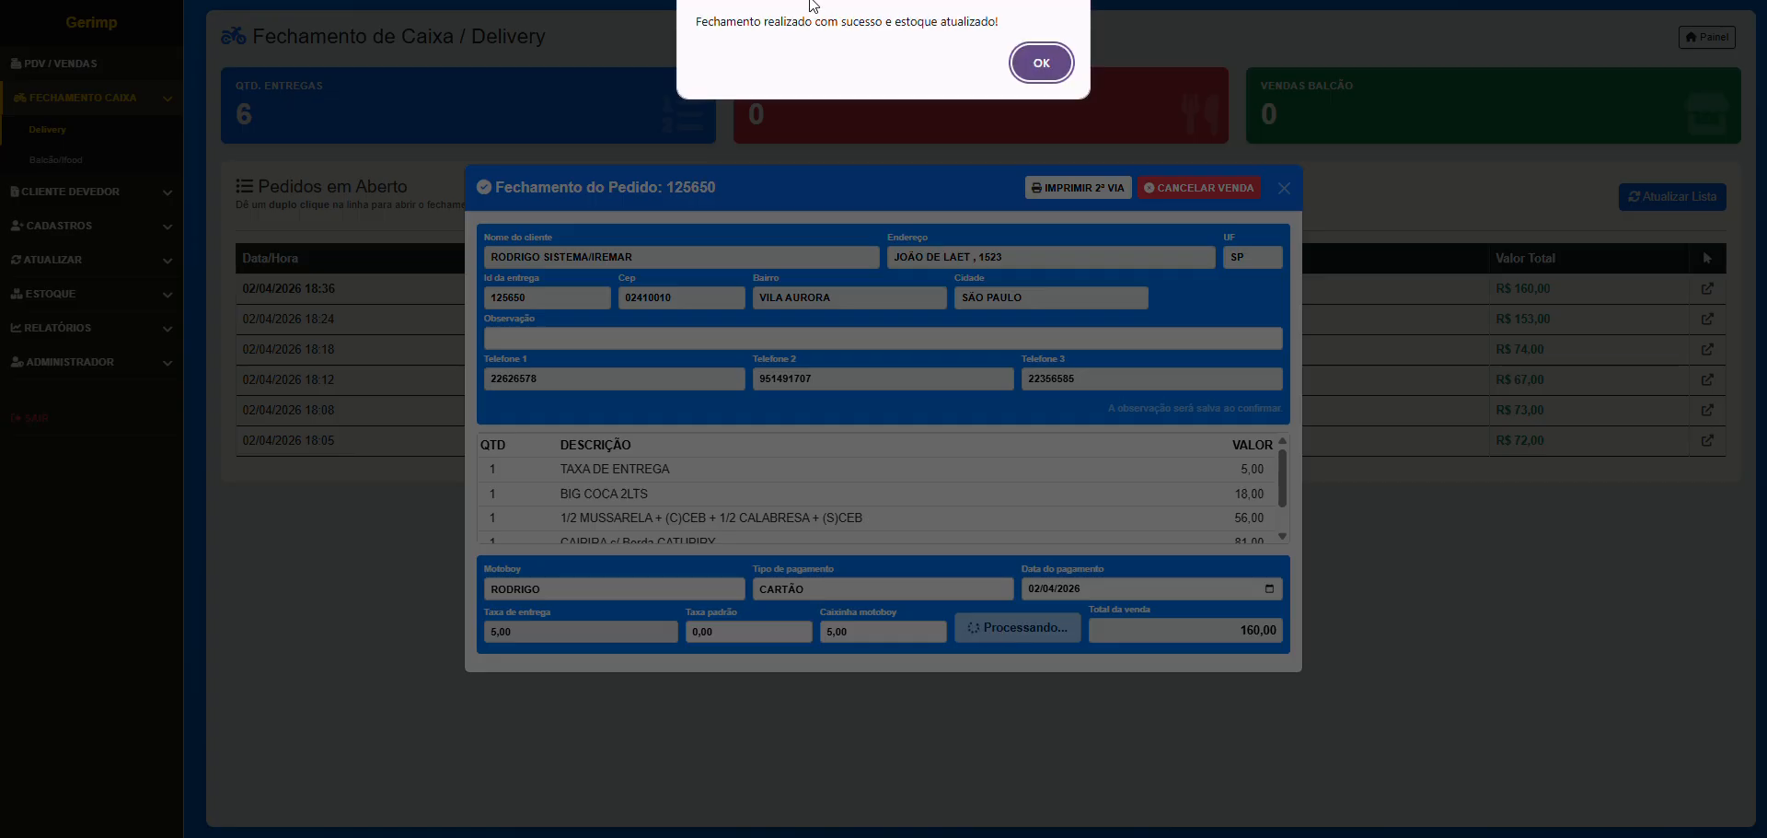
click(1039, 63)
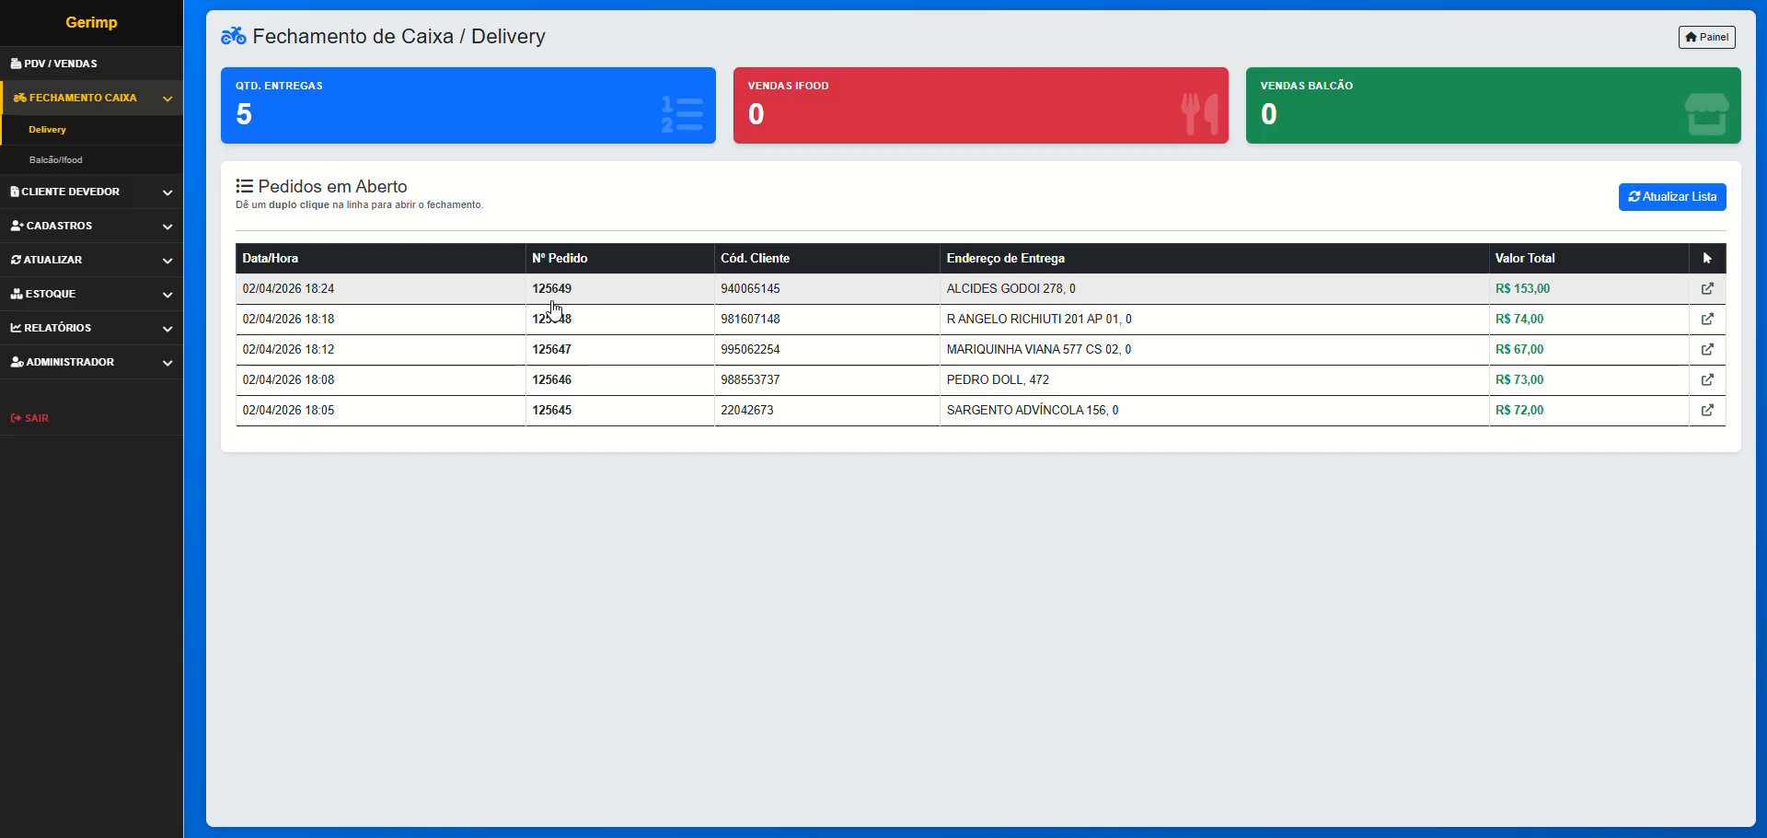
Examine the orders in the Vendas do Dia report, previewing the newest order's second-copy print without saving it
click(97, 331)
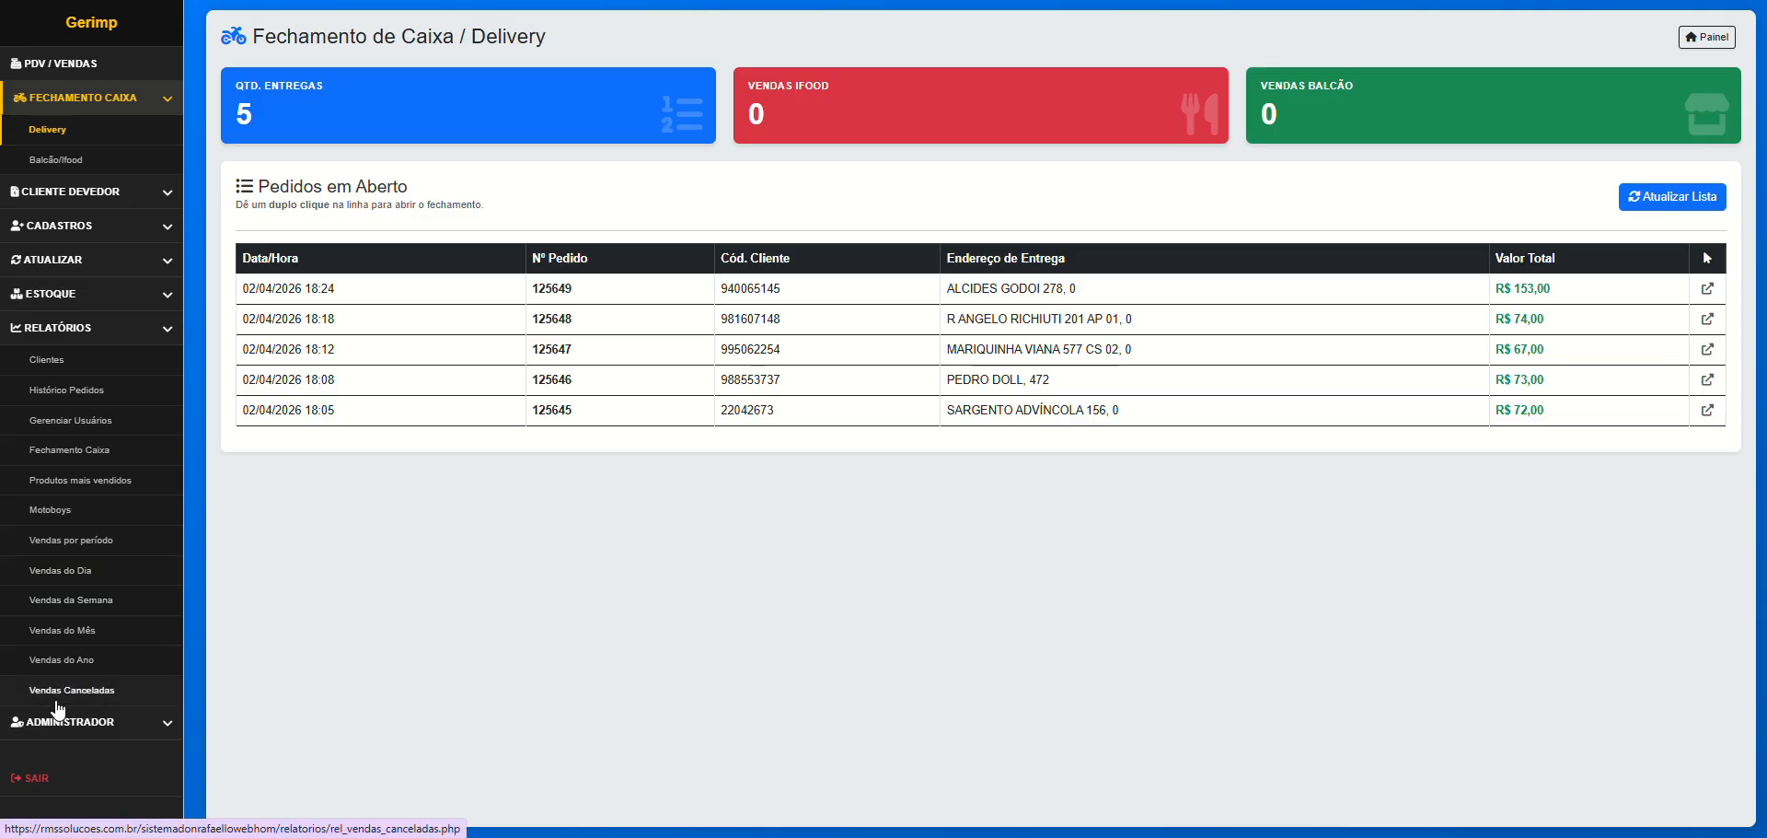
click(72, 571)
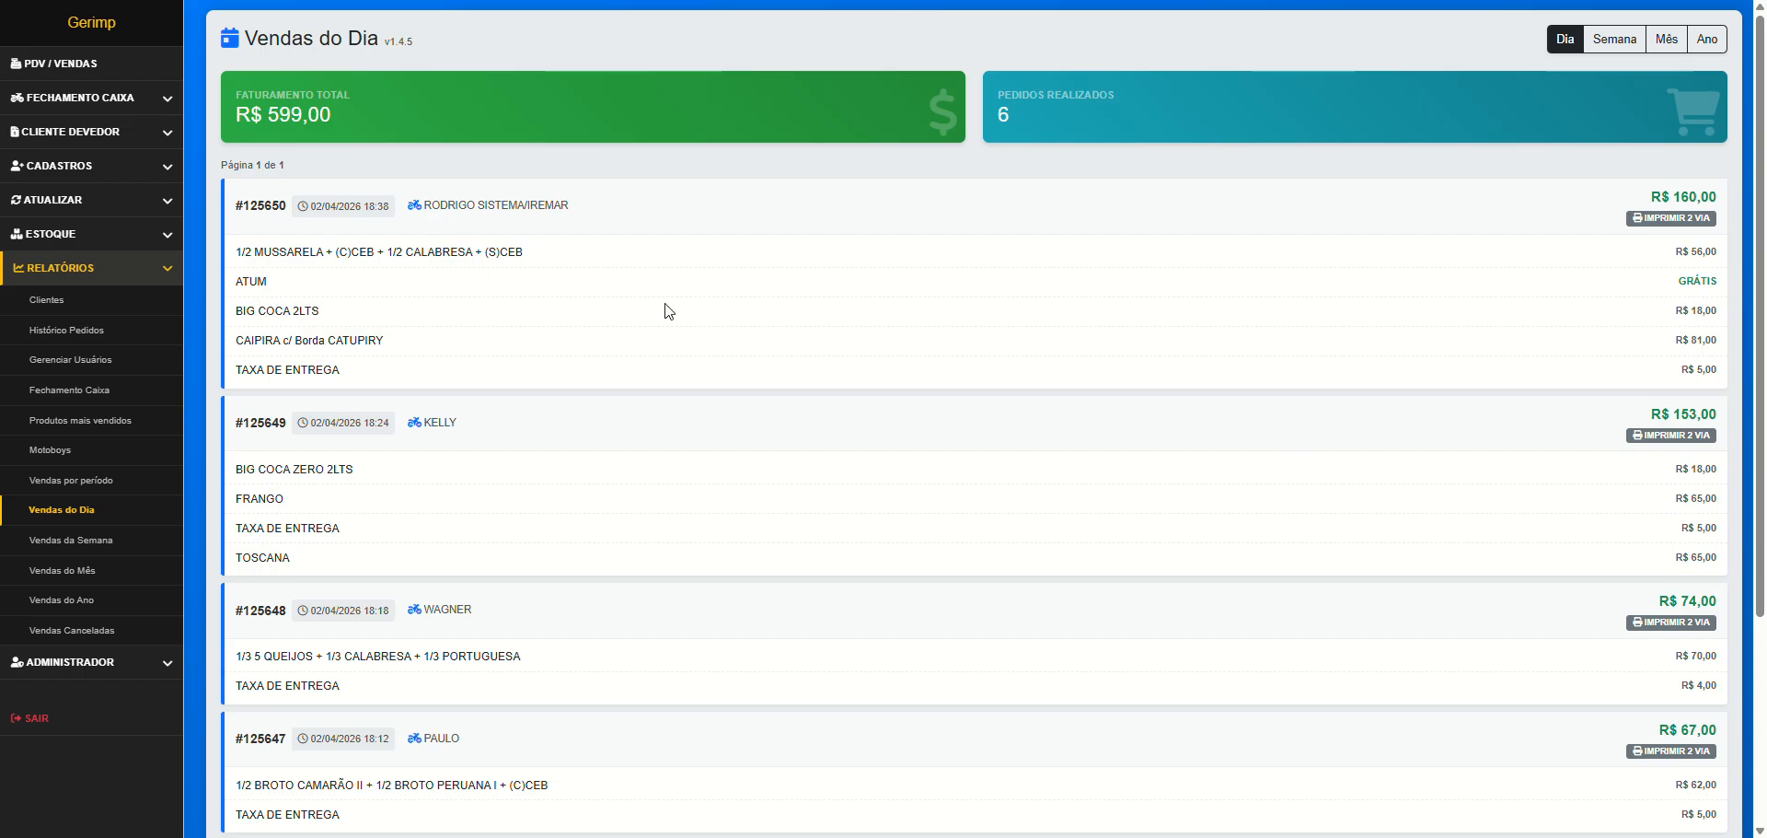
click(1671, 218)
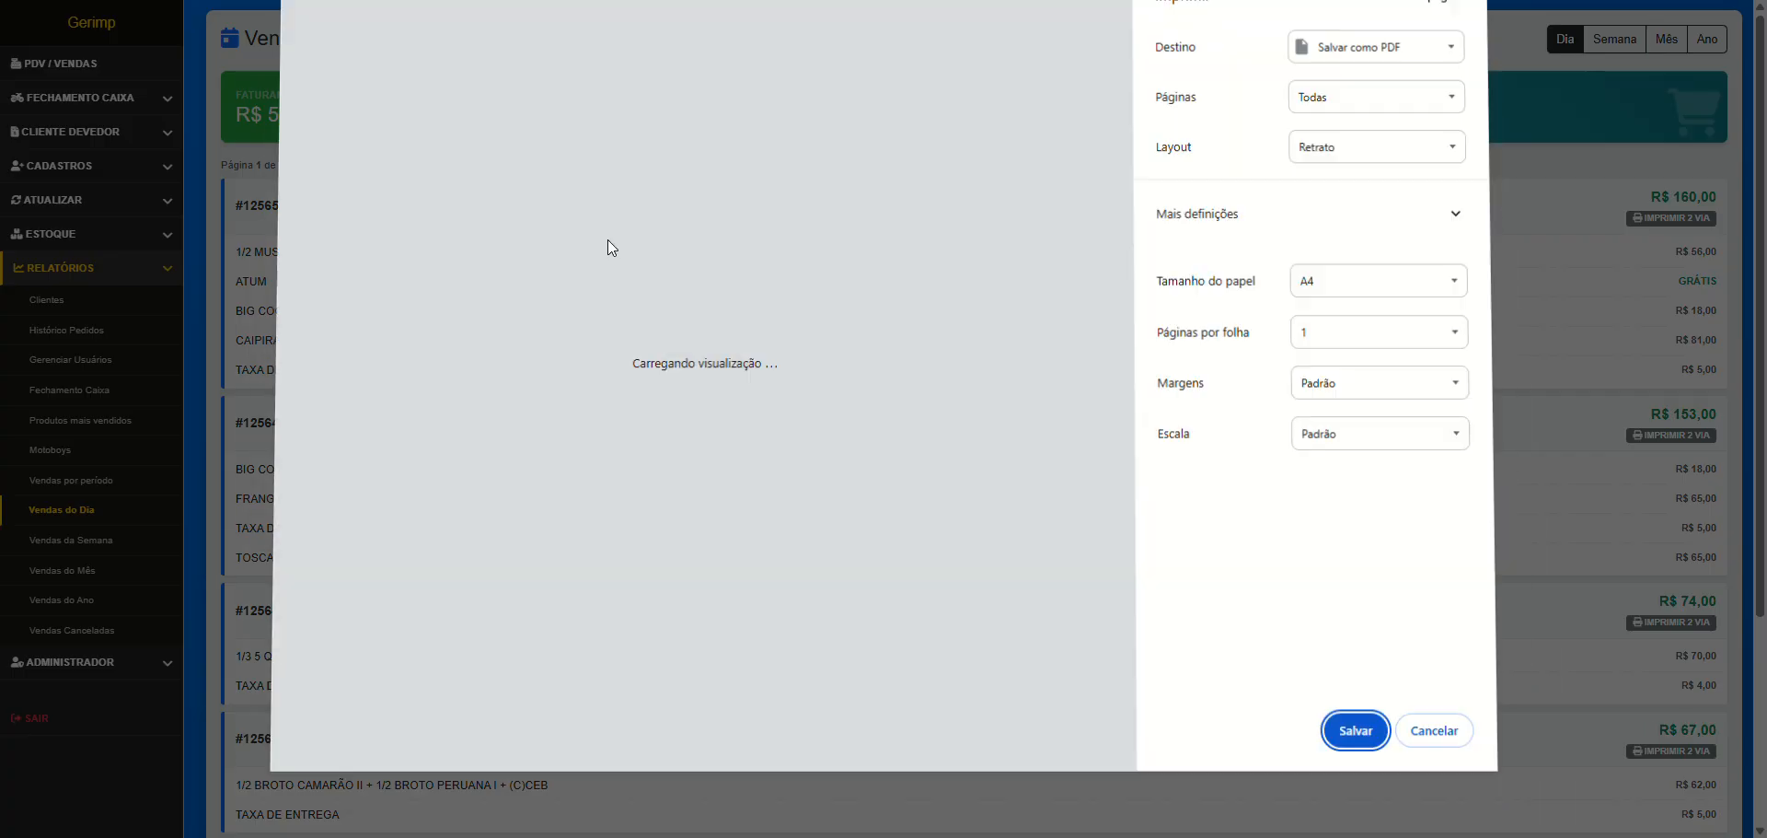
click(1436, 721)
scroll(382, 437, down, 3)
scroll(383, 433, up, 3)
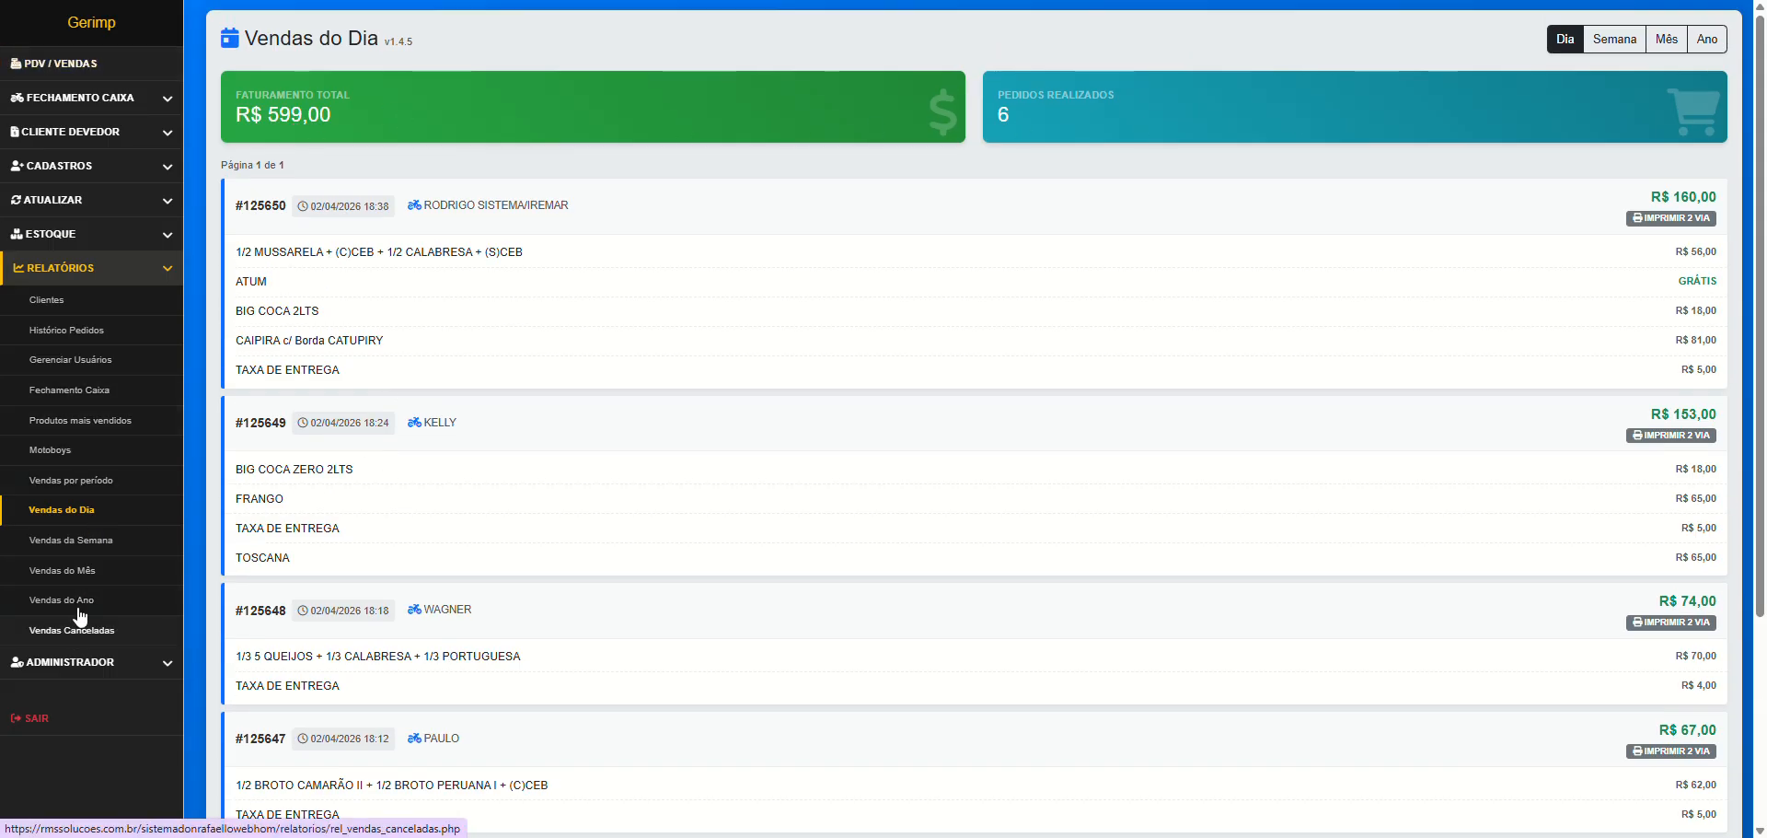
Open the sales report by period
click(74, 482)
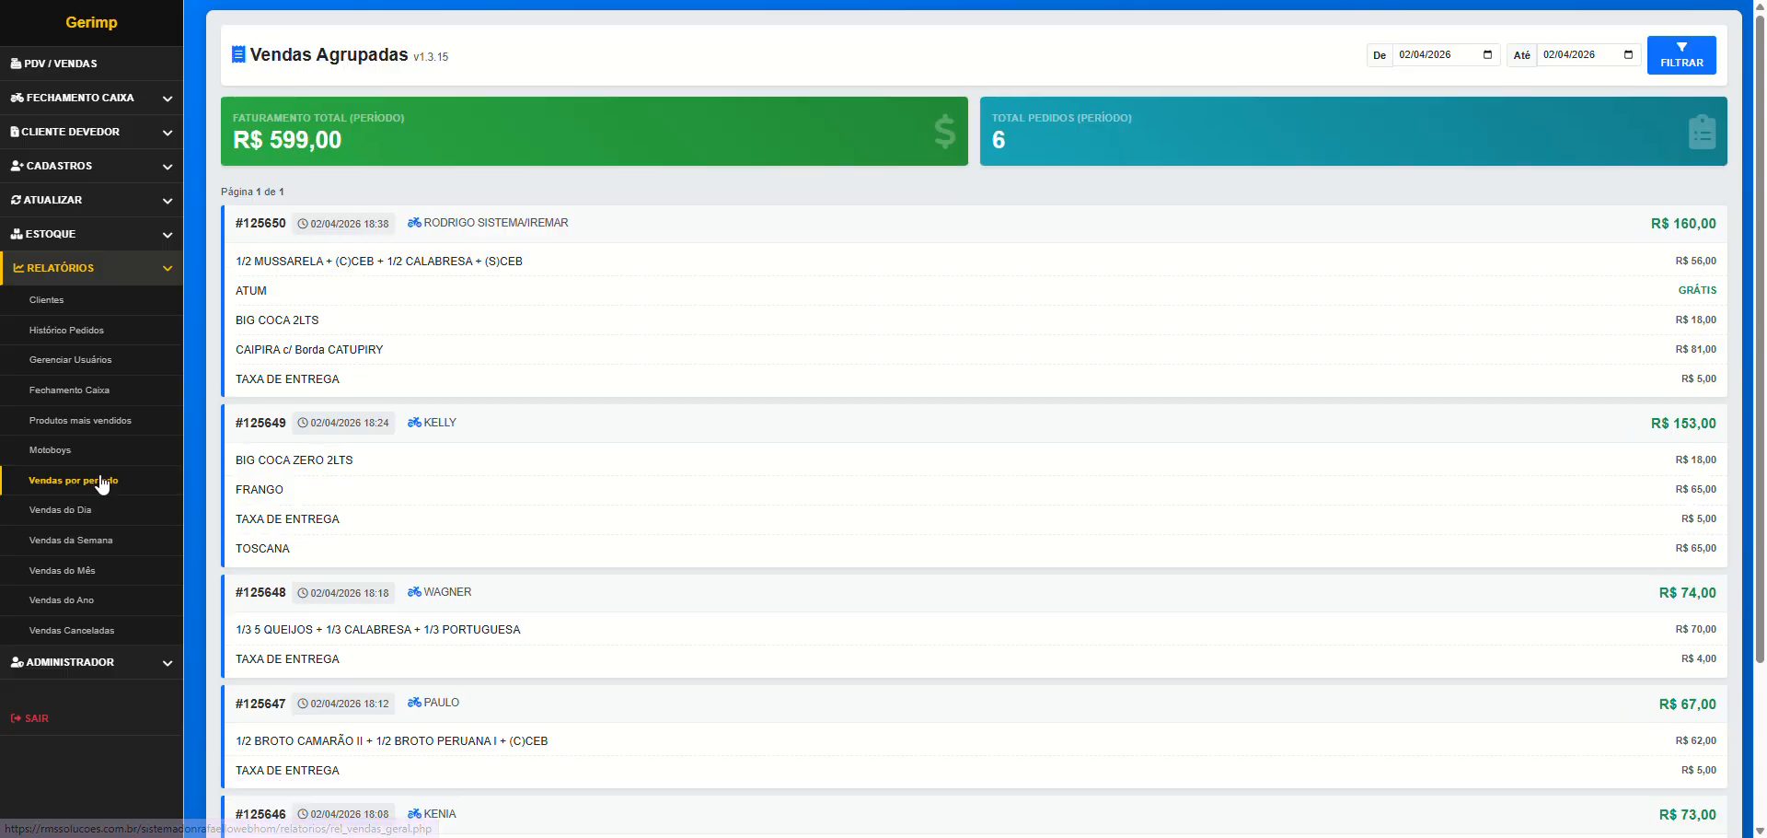
Filter the period sales report from 01/04/2026 to 01/04/2026 and review the orders listed for that day
click(1406, 55)
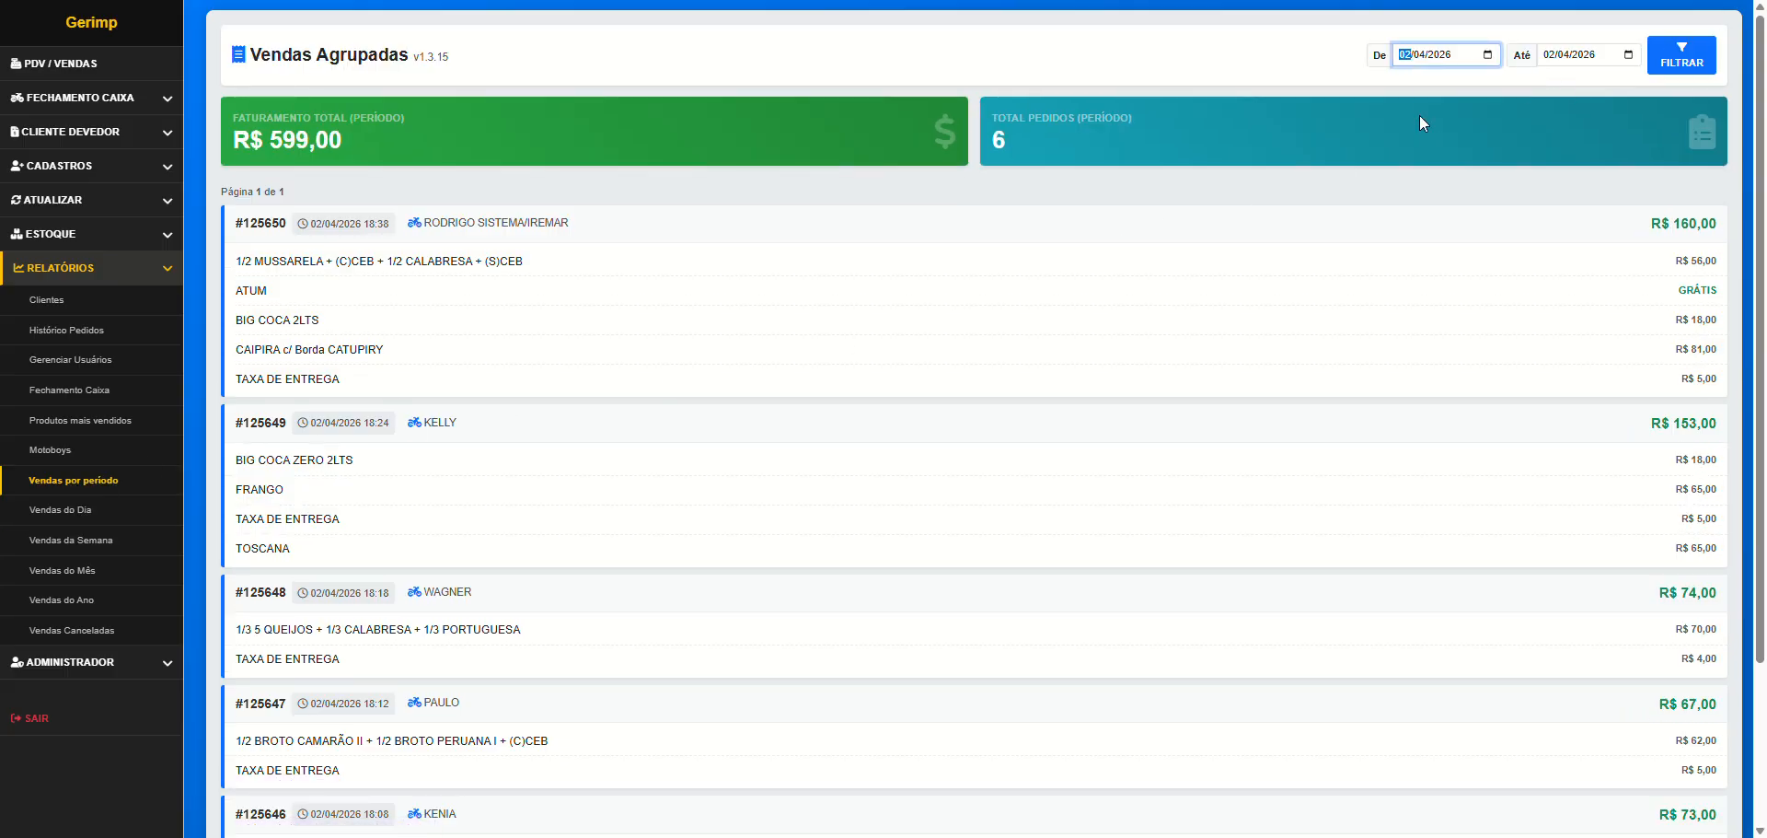
text(01)
click(1552, 55)
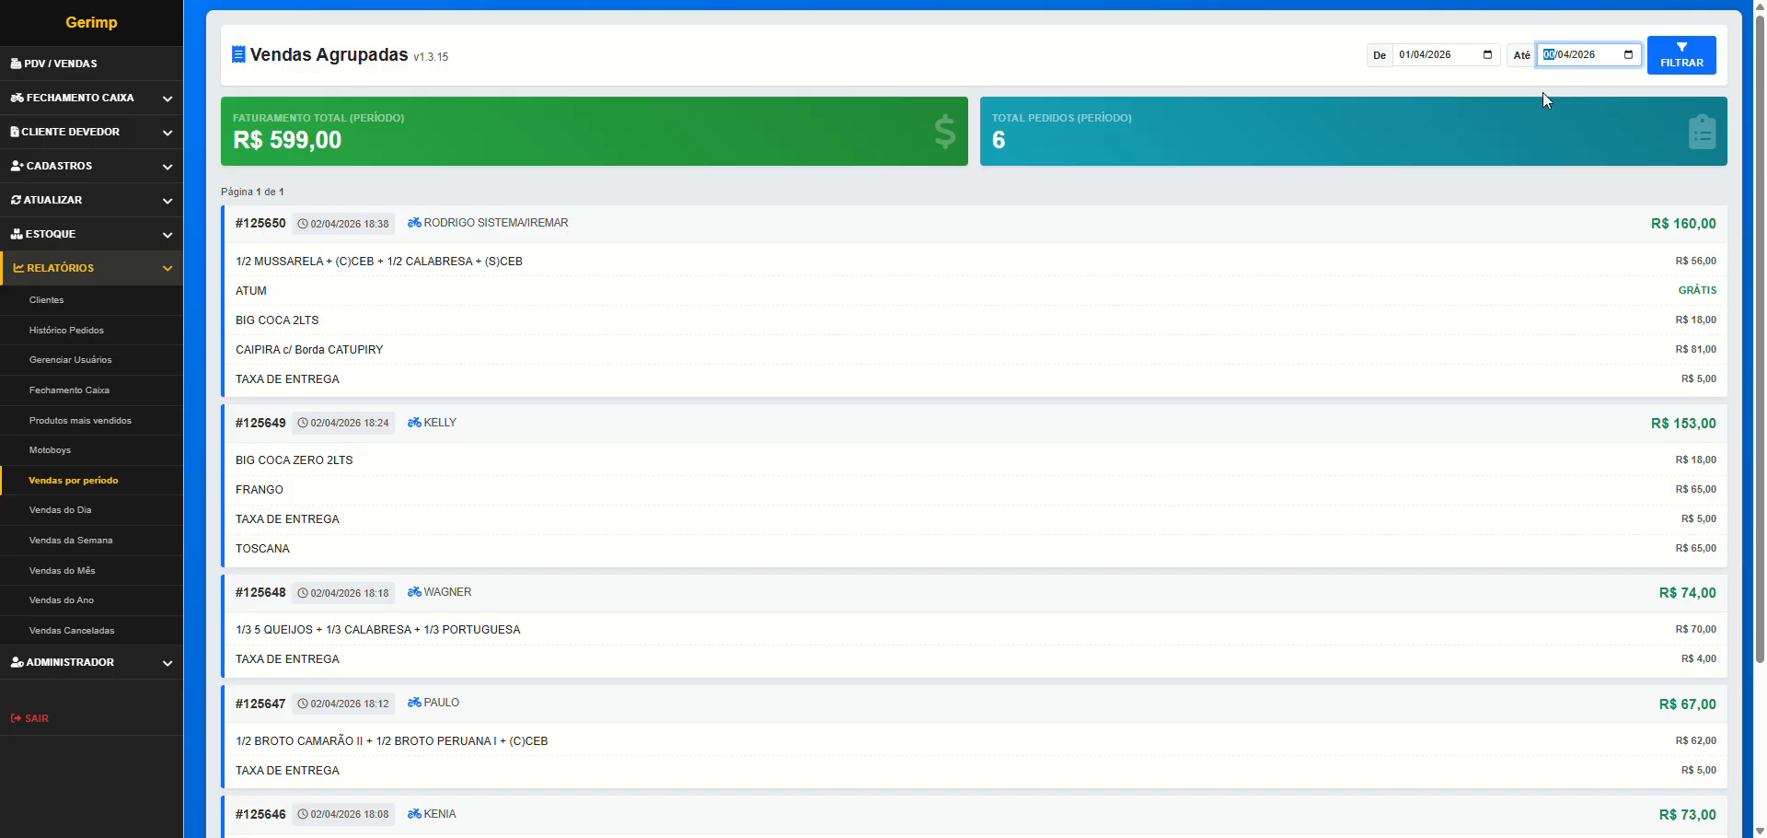
text(01)
key(Return)
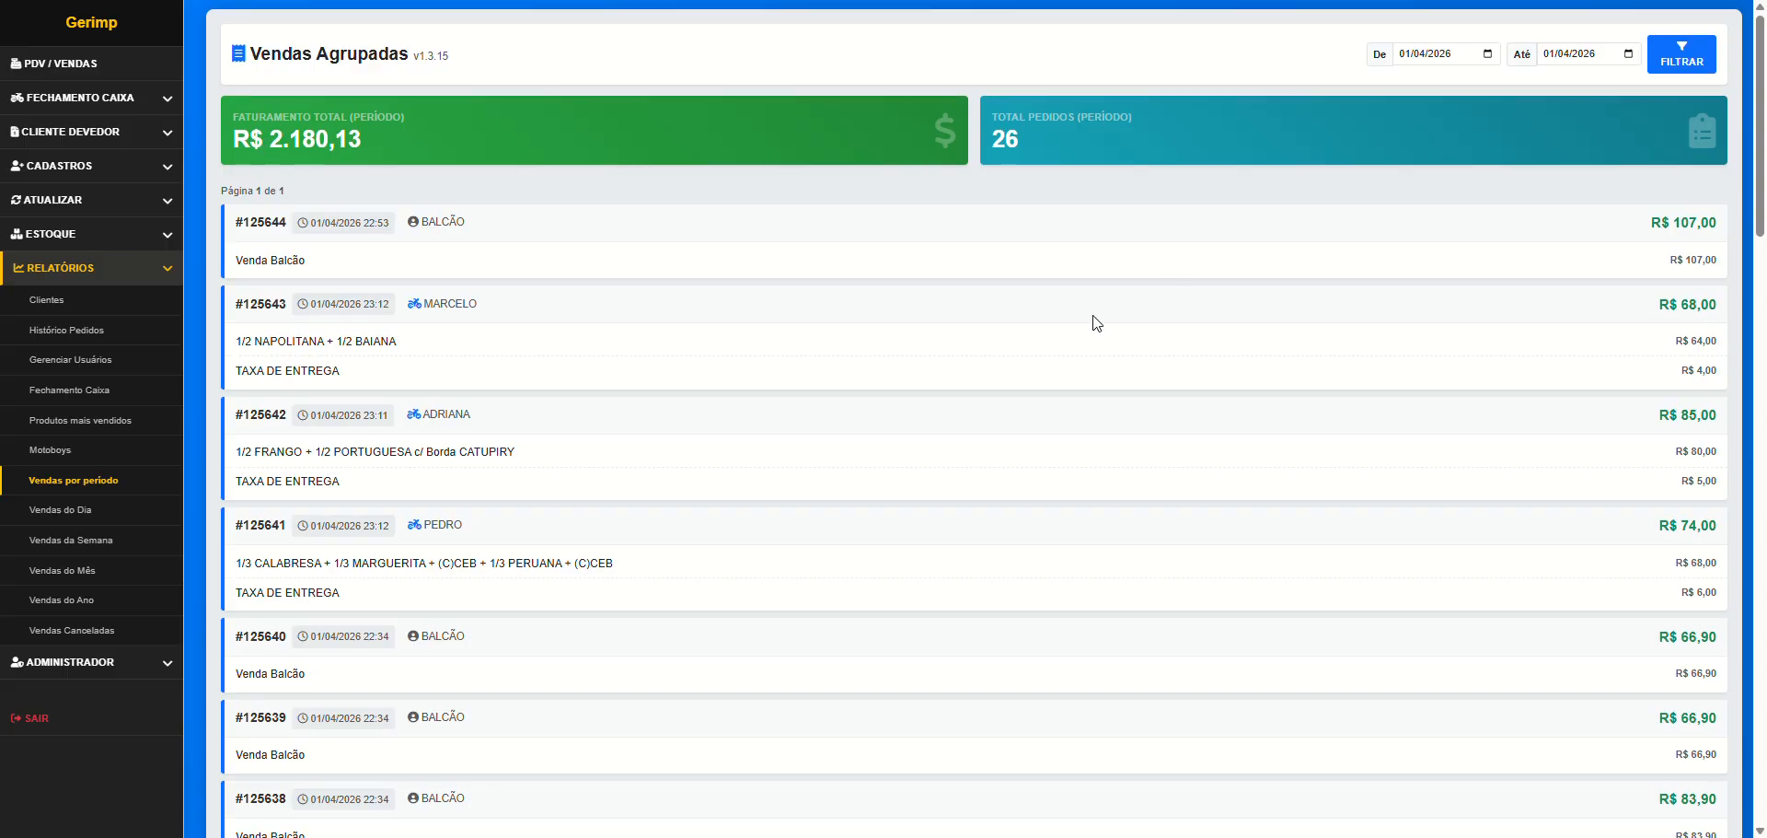
scroll(1093, 323, down, 20)
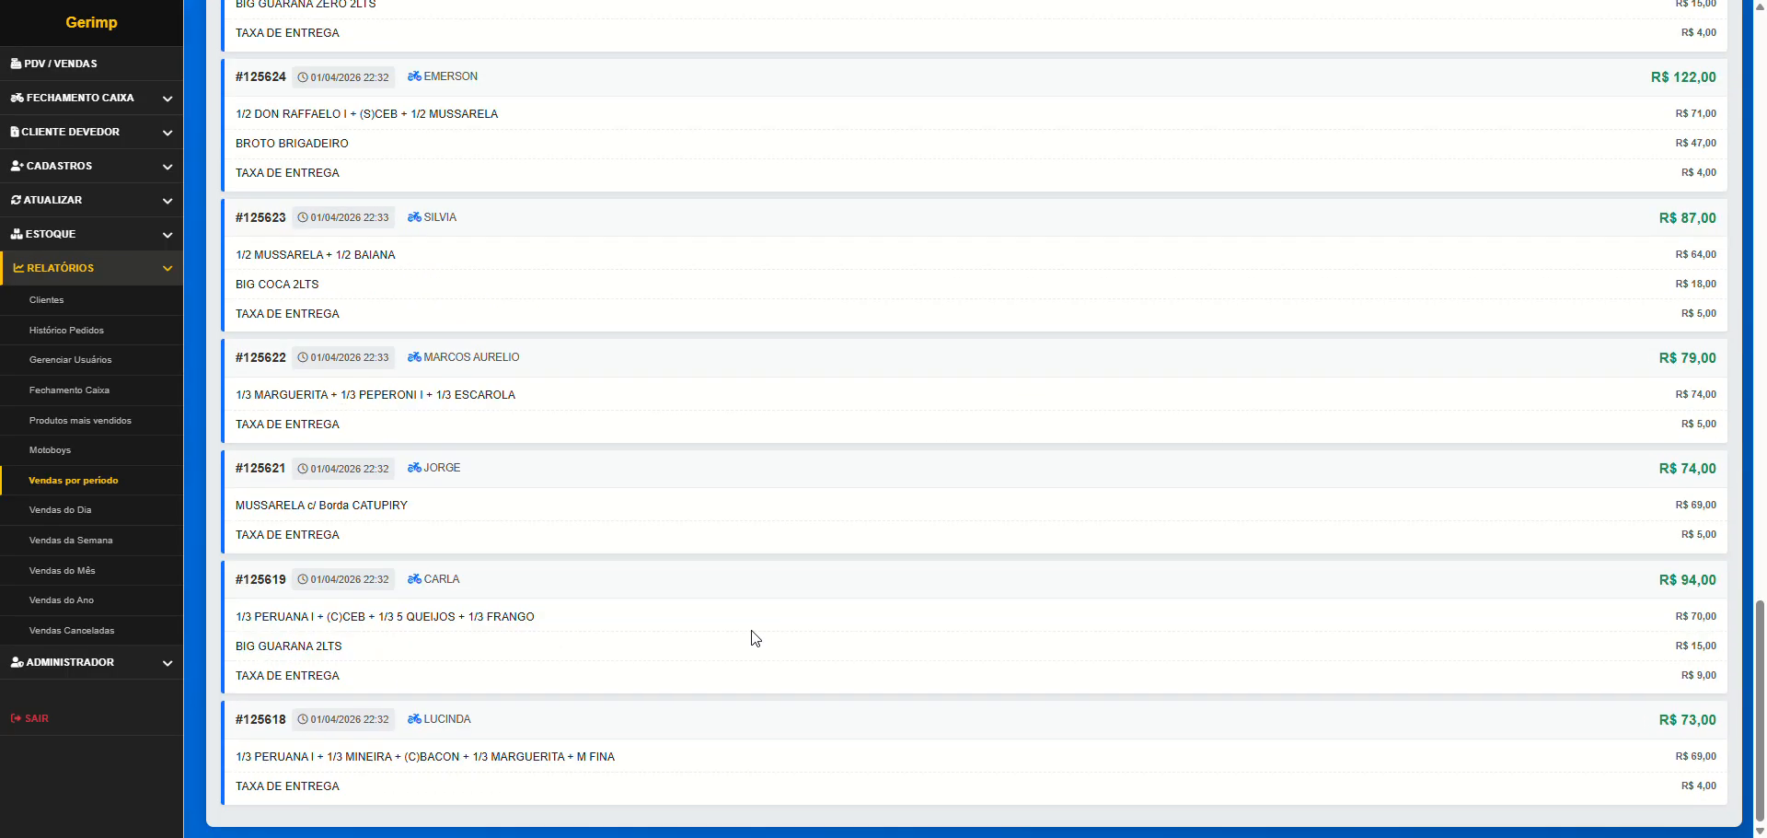
scroll(422, 578, up, 16)
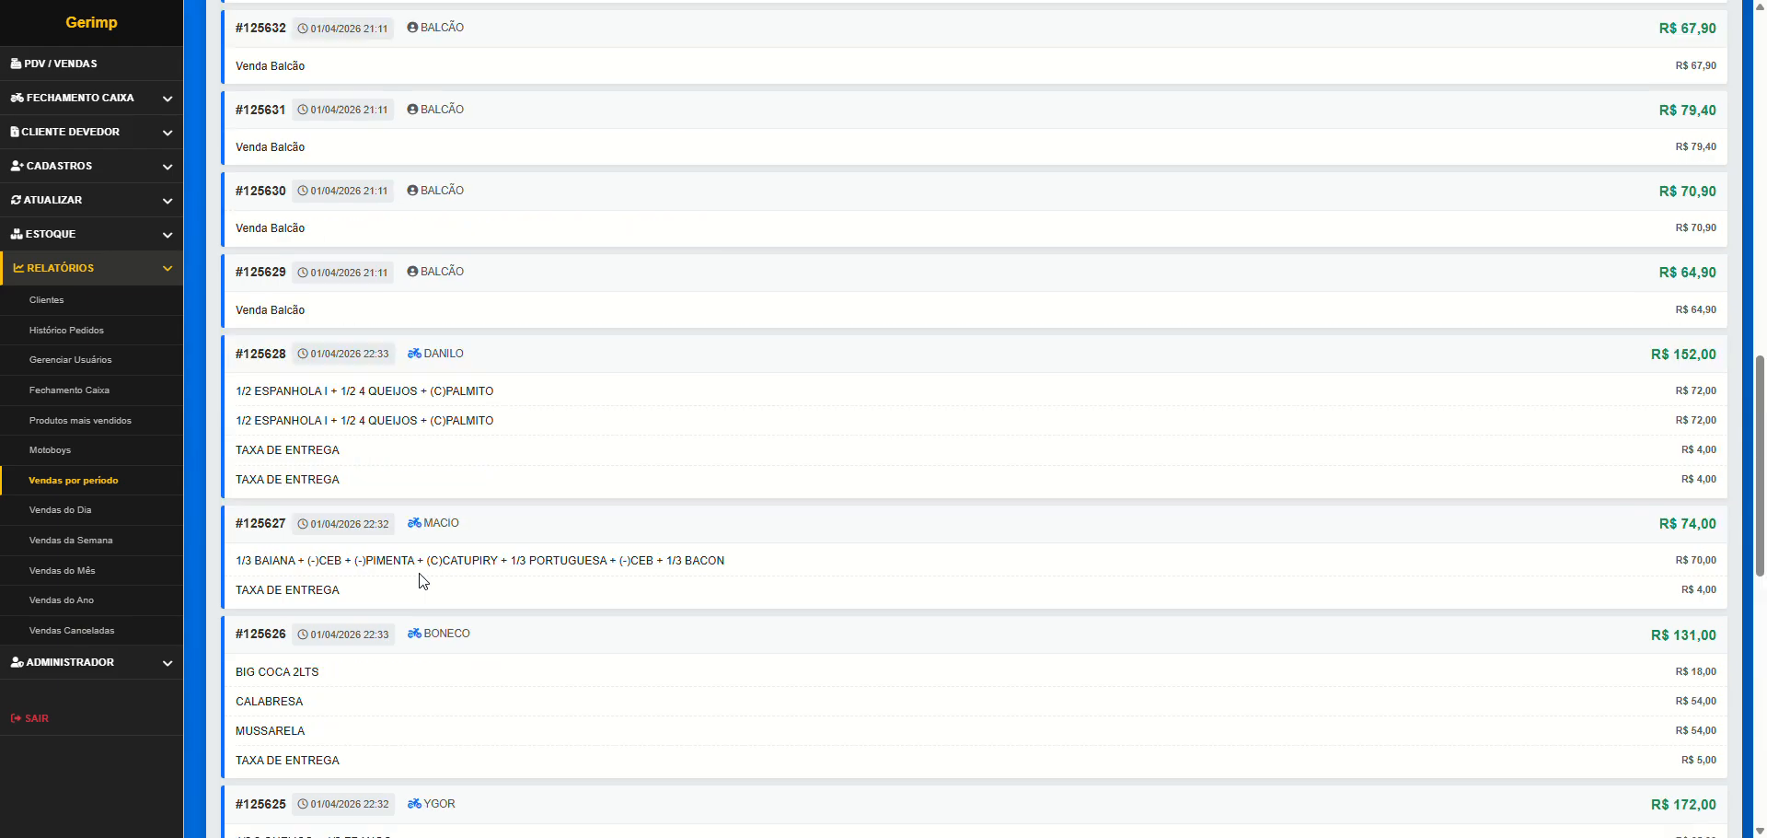
scroll(423, 580, up, 6)
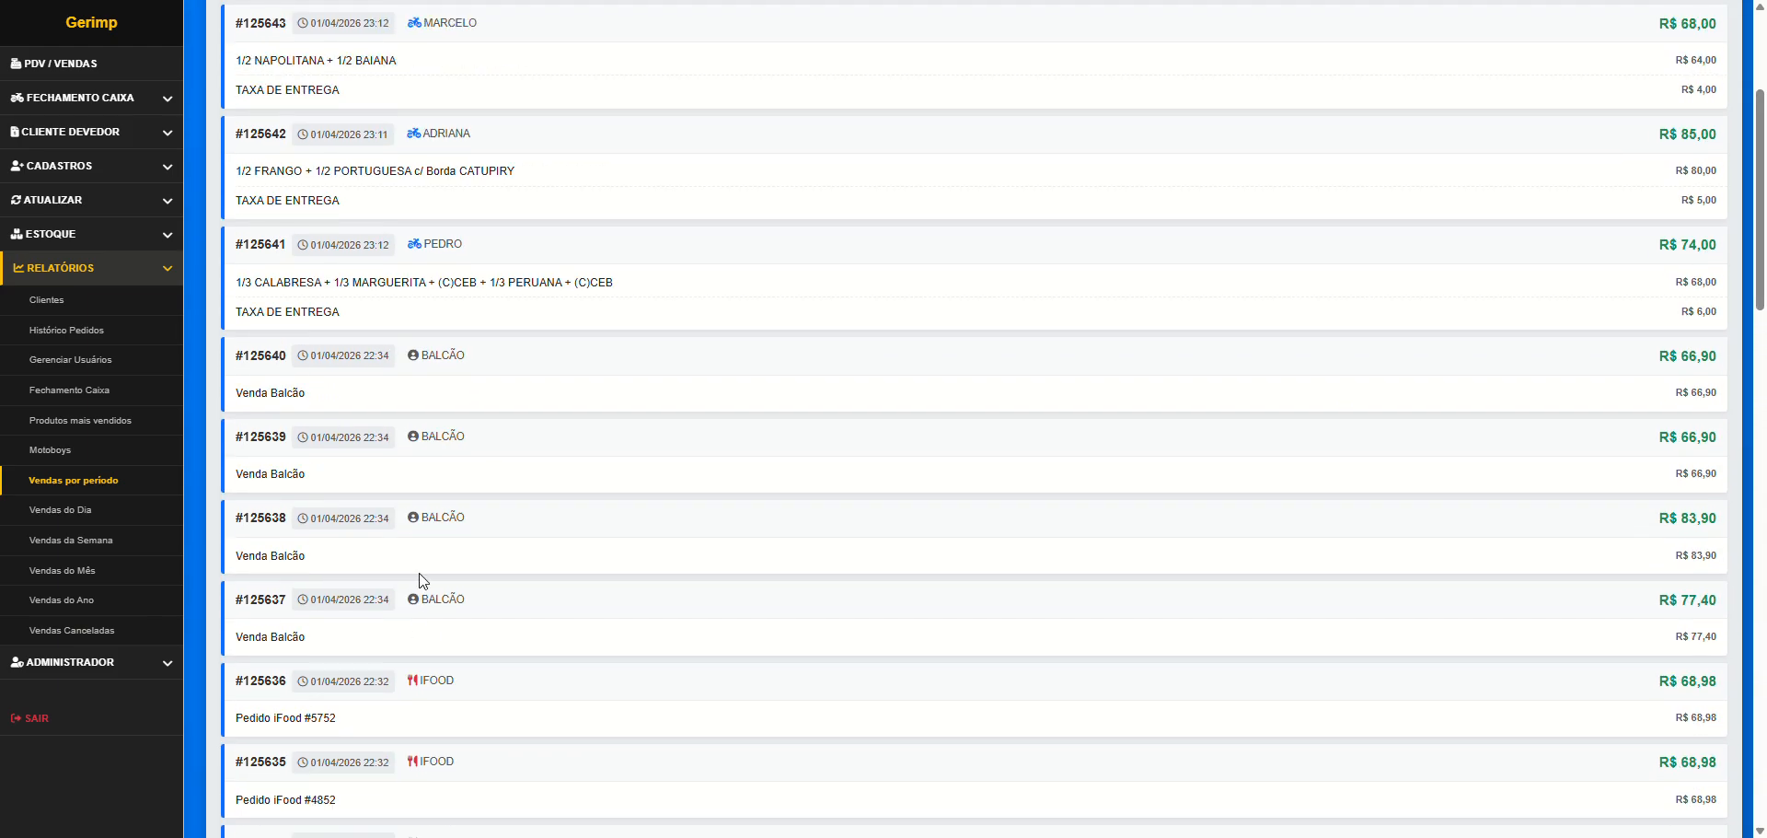
scroll(420, 578, down, 3)
scroll(420, 578, up, 6)
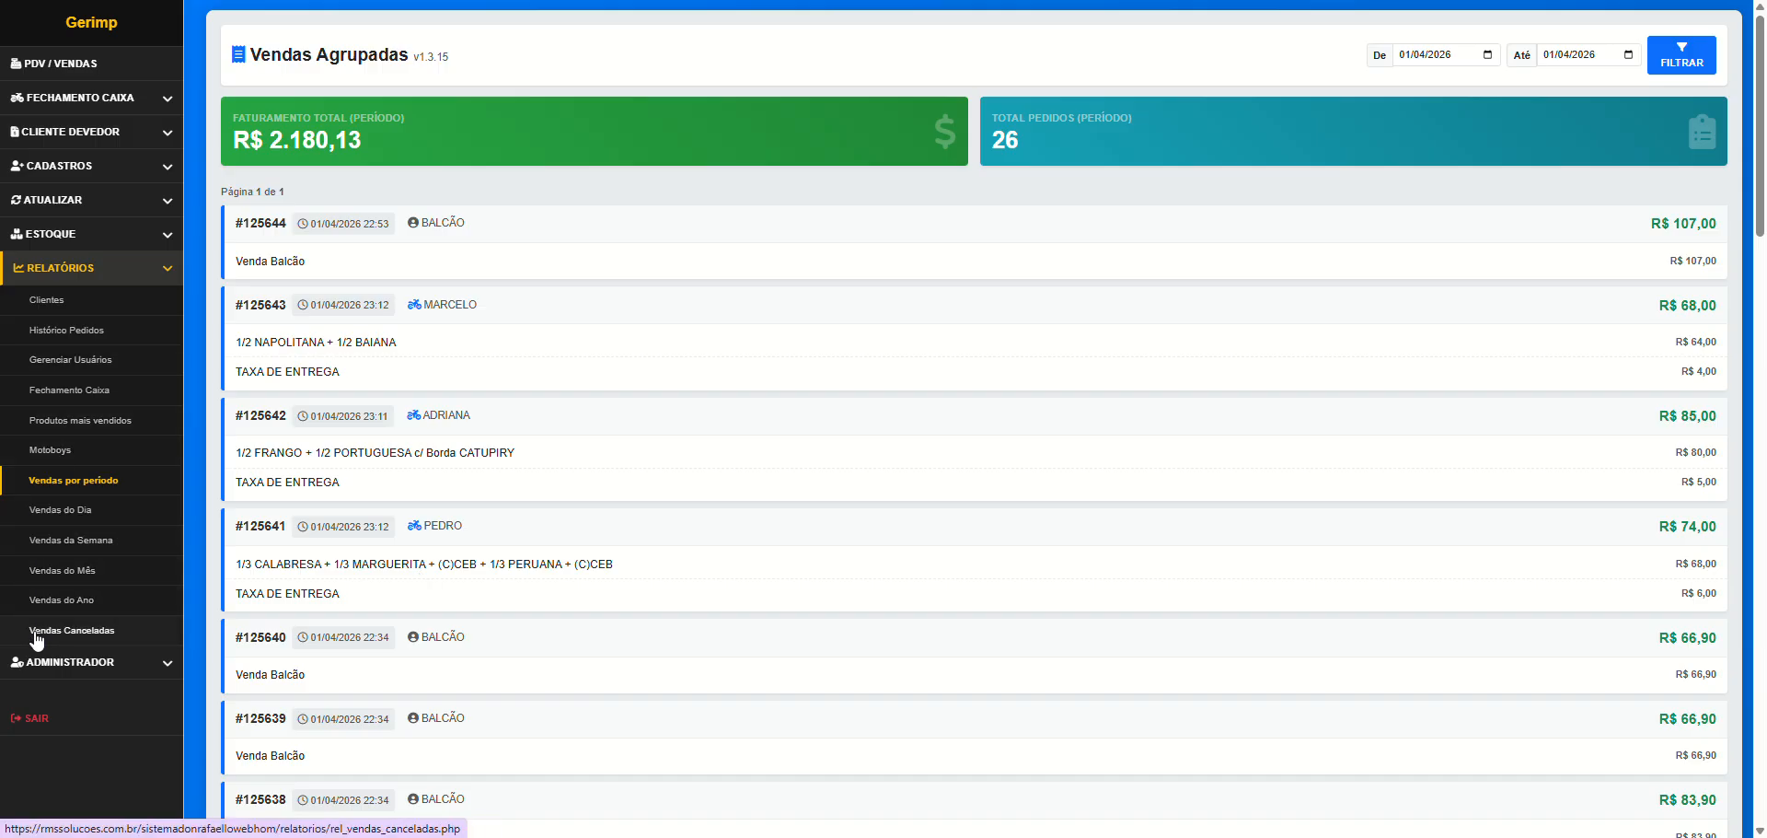
Review the best-selling products ranking and open the cancelled sales report
click(81, 422)
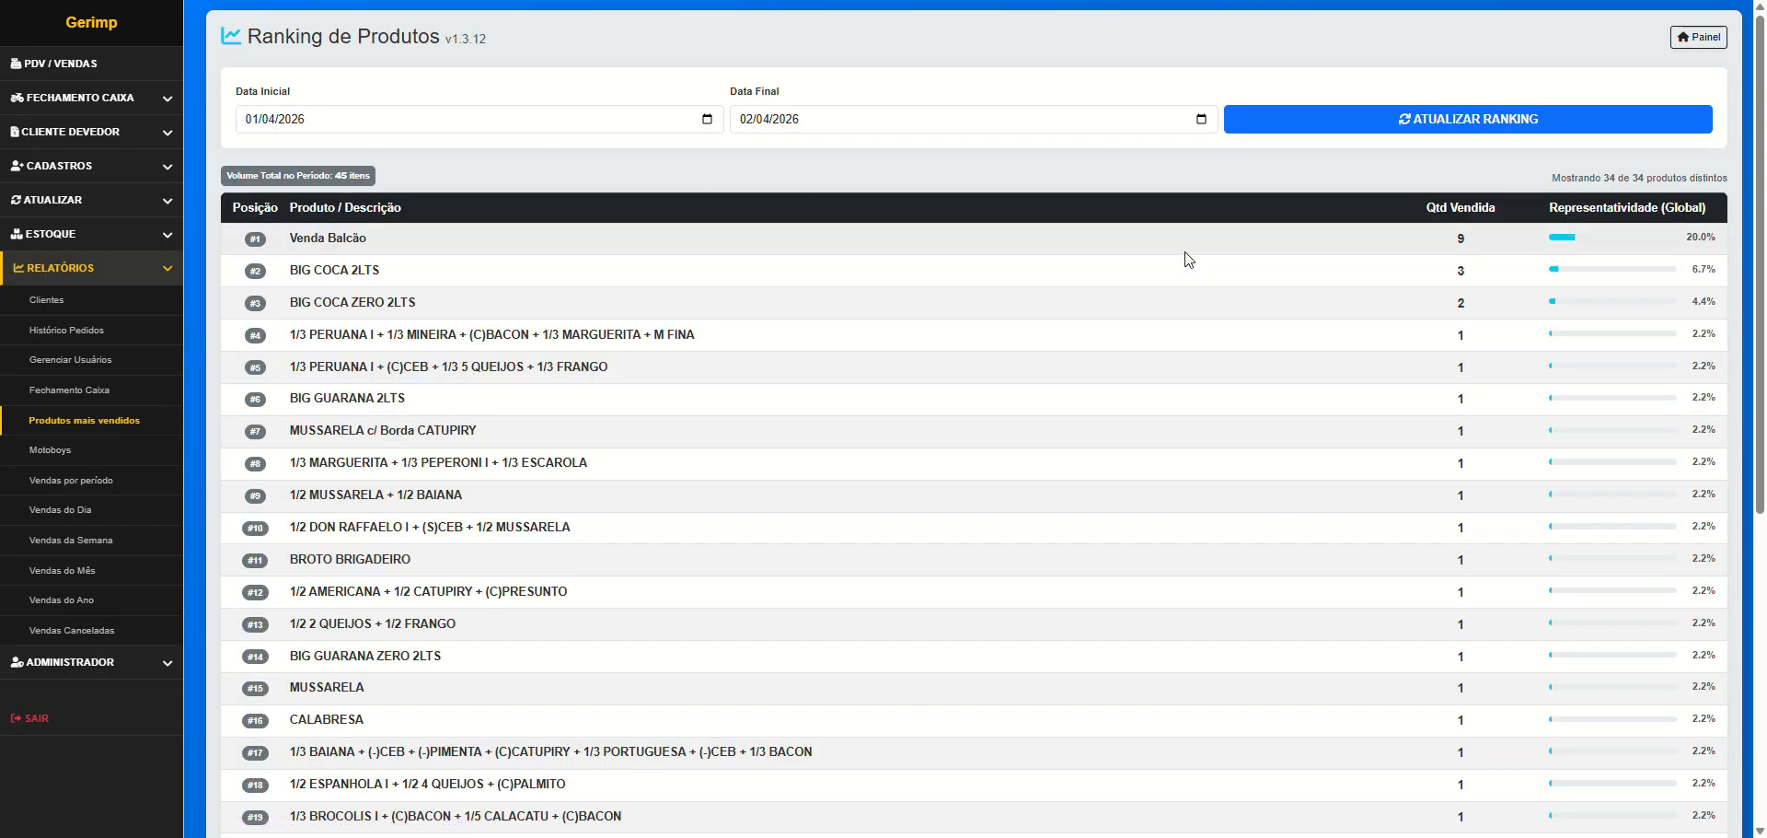
scroll(659, 387, down, 4)
scroll(659, 387, up, 4)
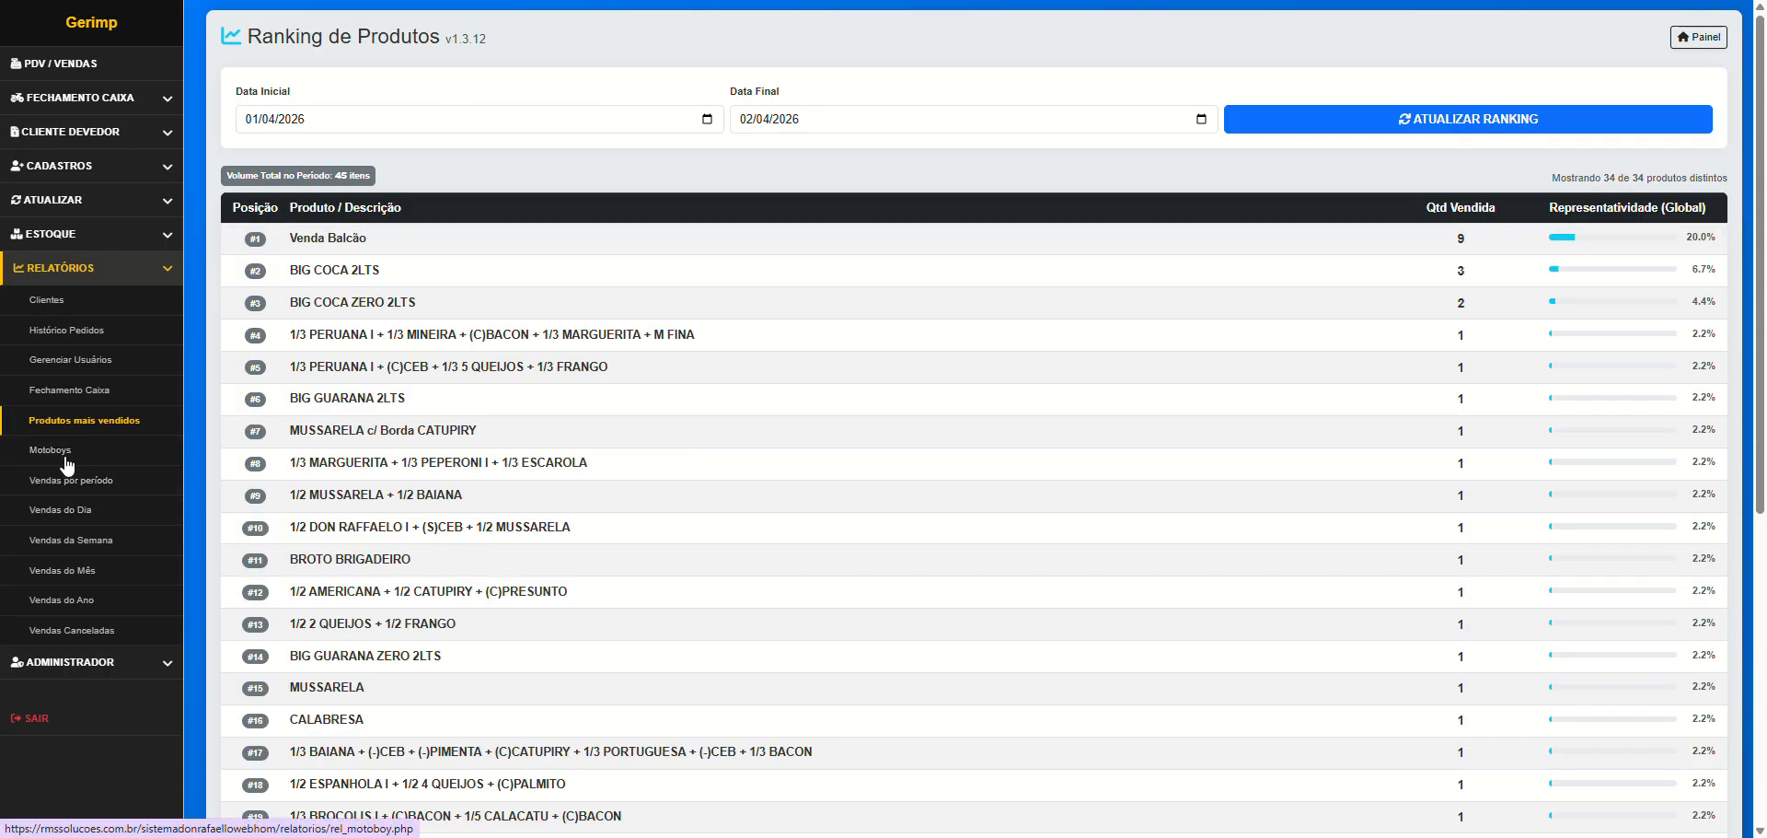
click(81, 633)
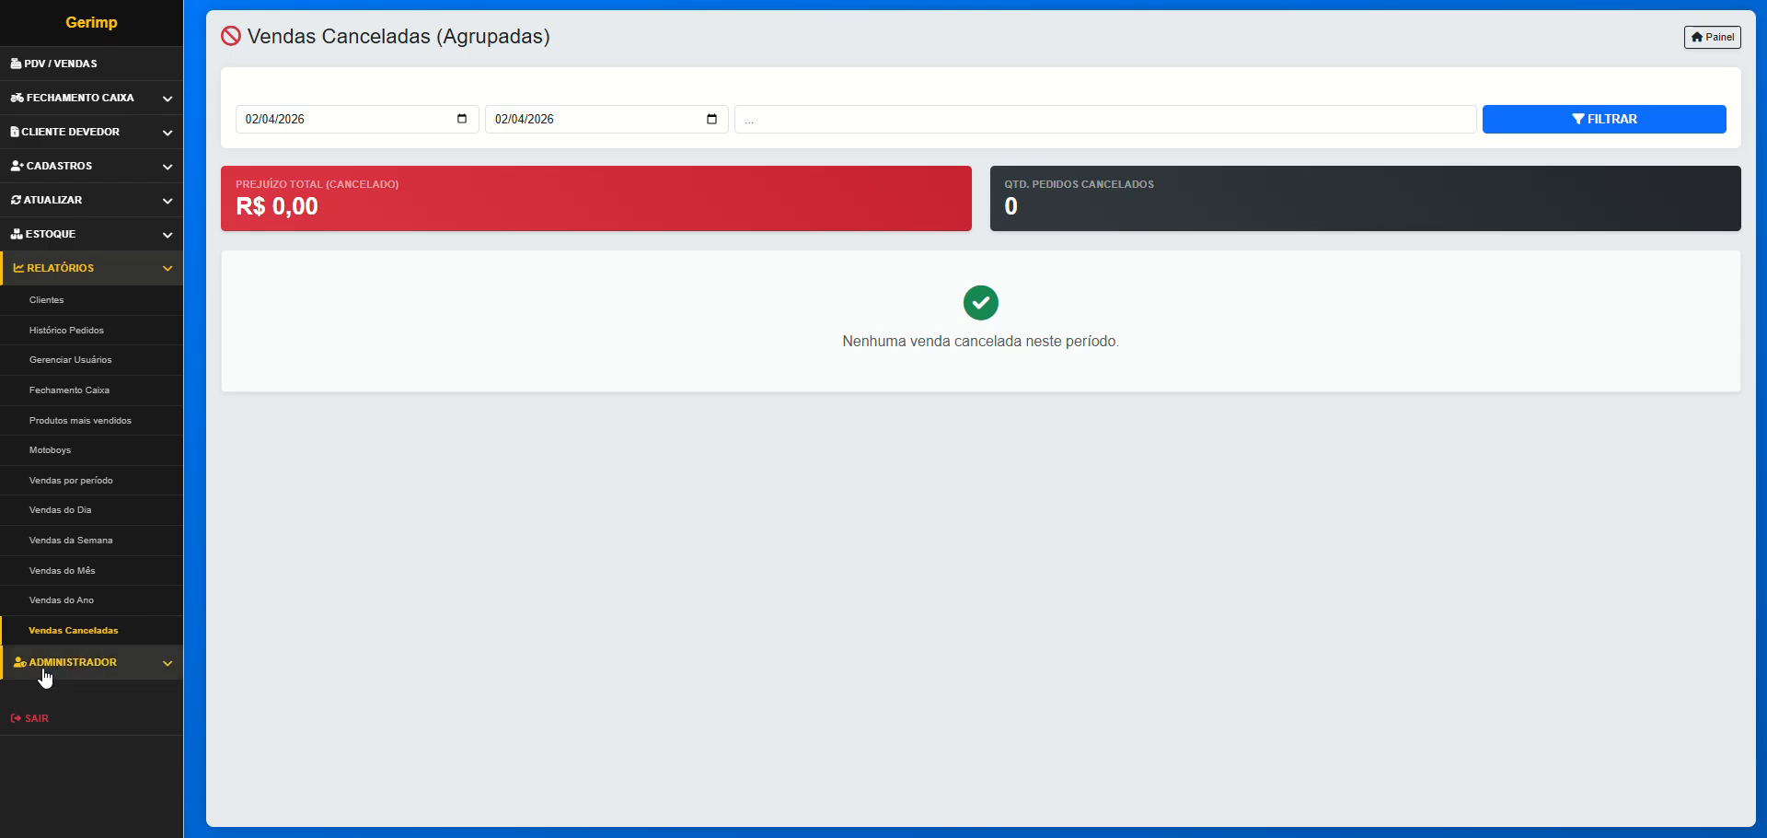
Filter the motoboy deliveries report by one motoboy for 02/04/2026 and preview its PDF print without saving it
click(52, 450)
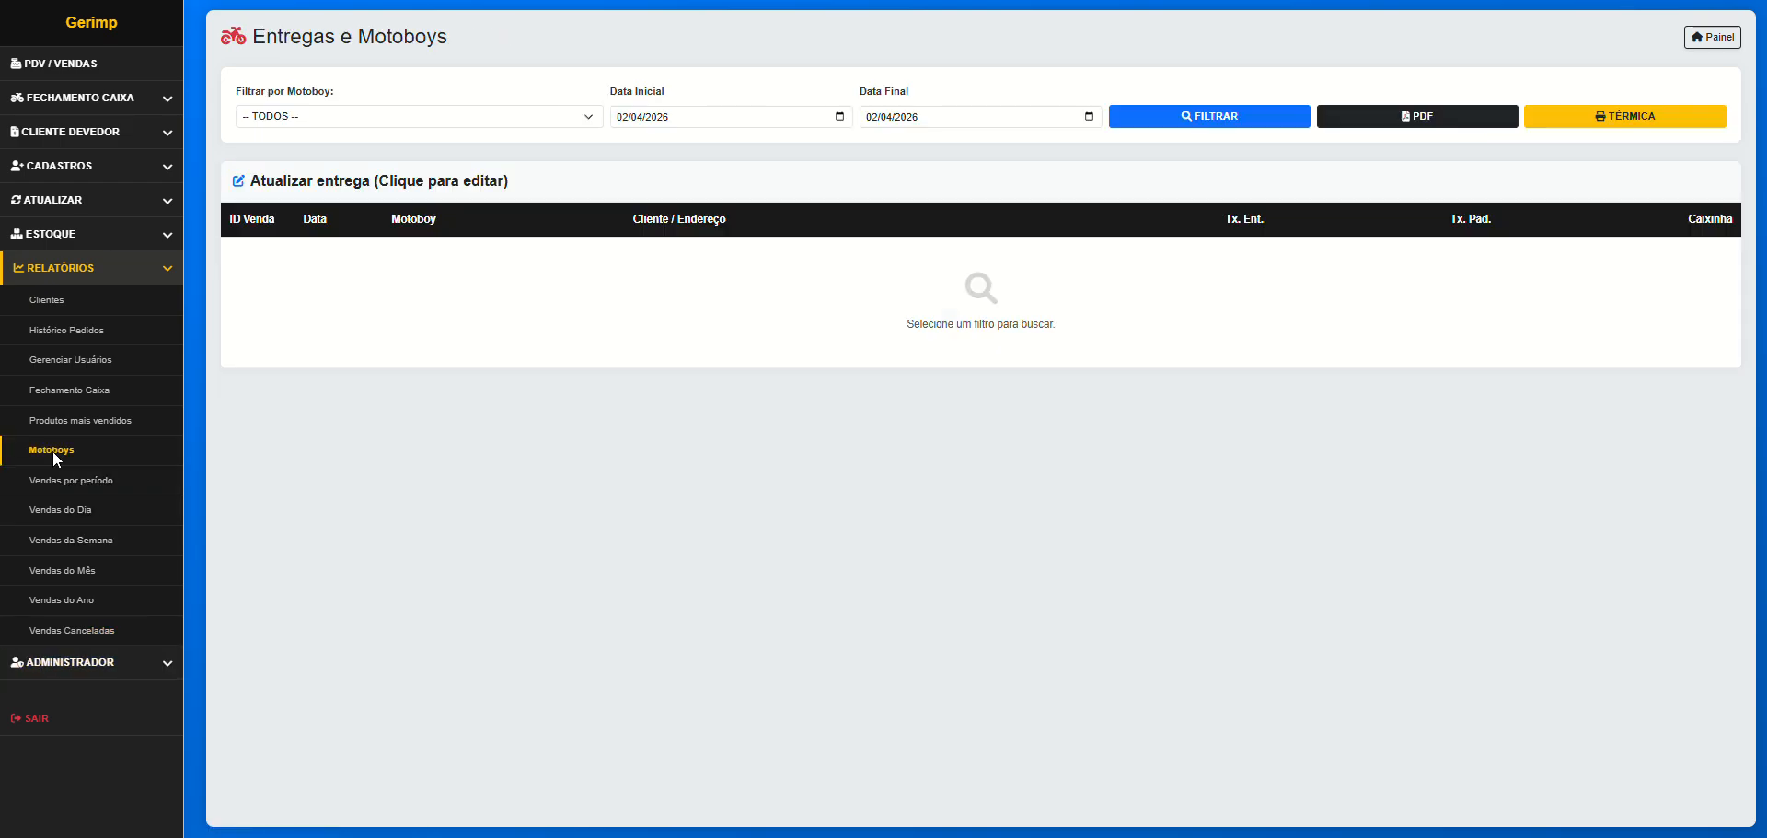
click(598, 119)
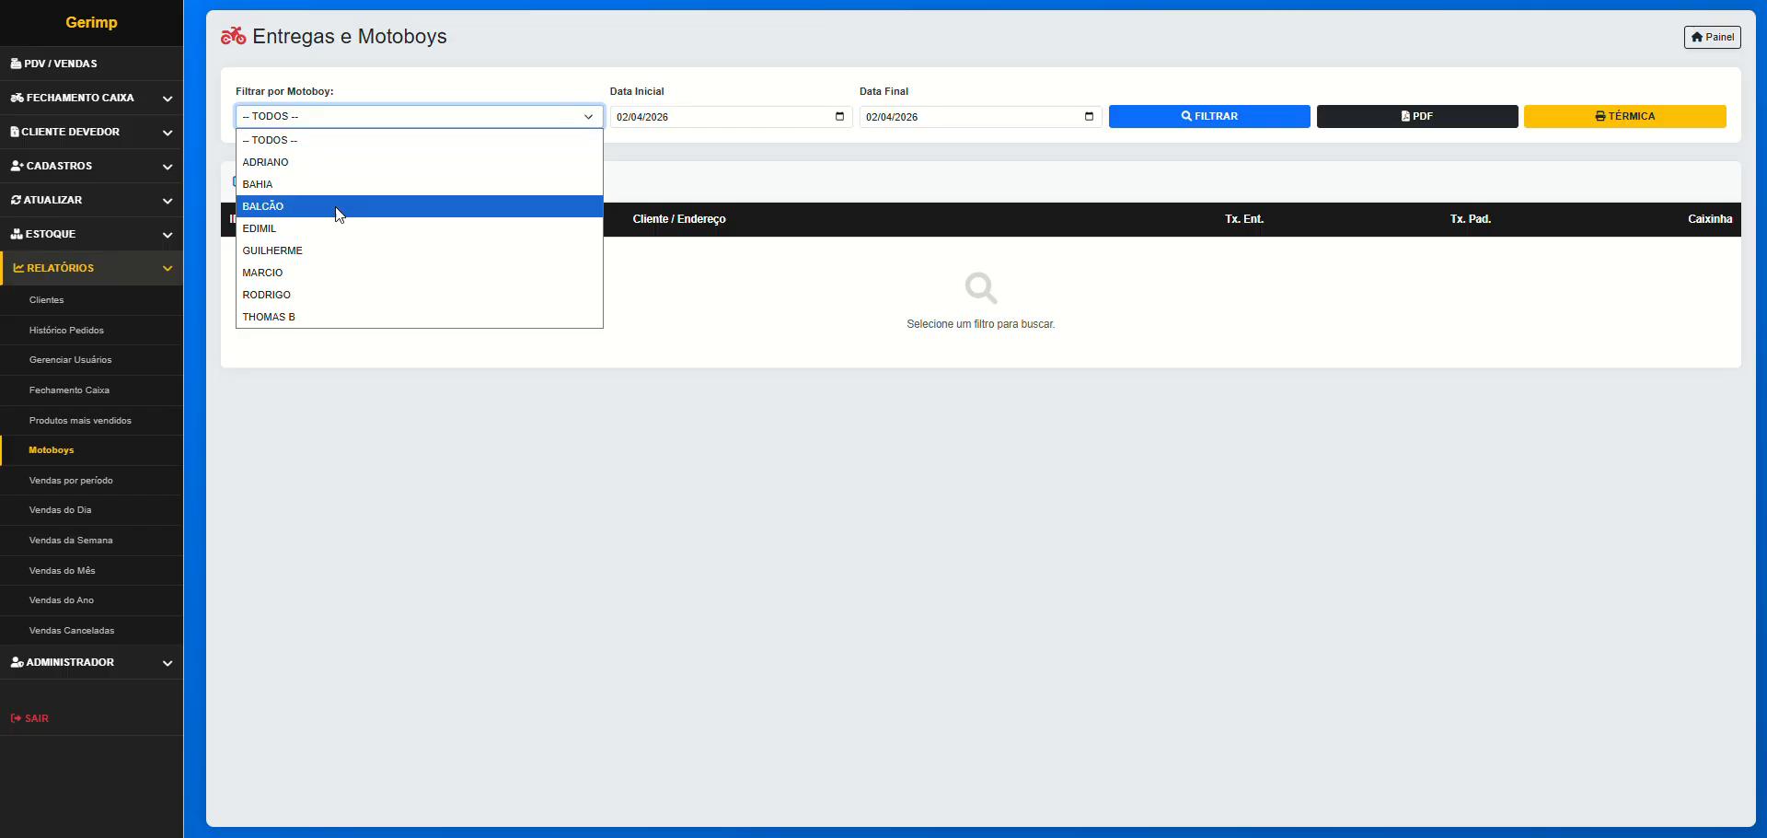
click(289, 296)
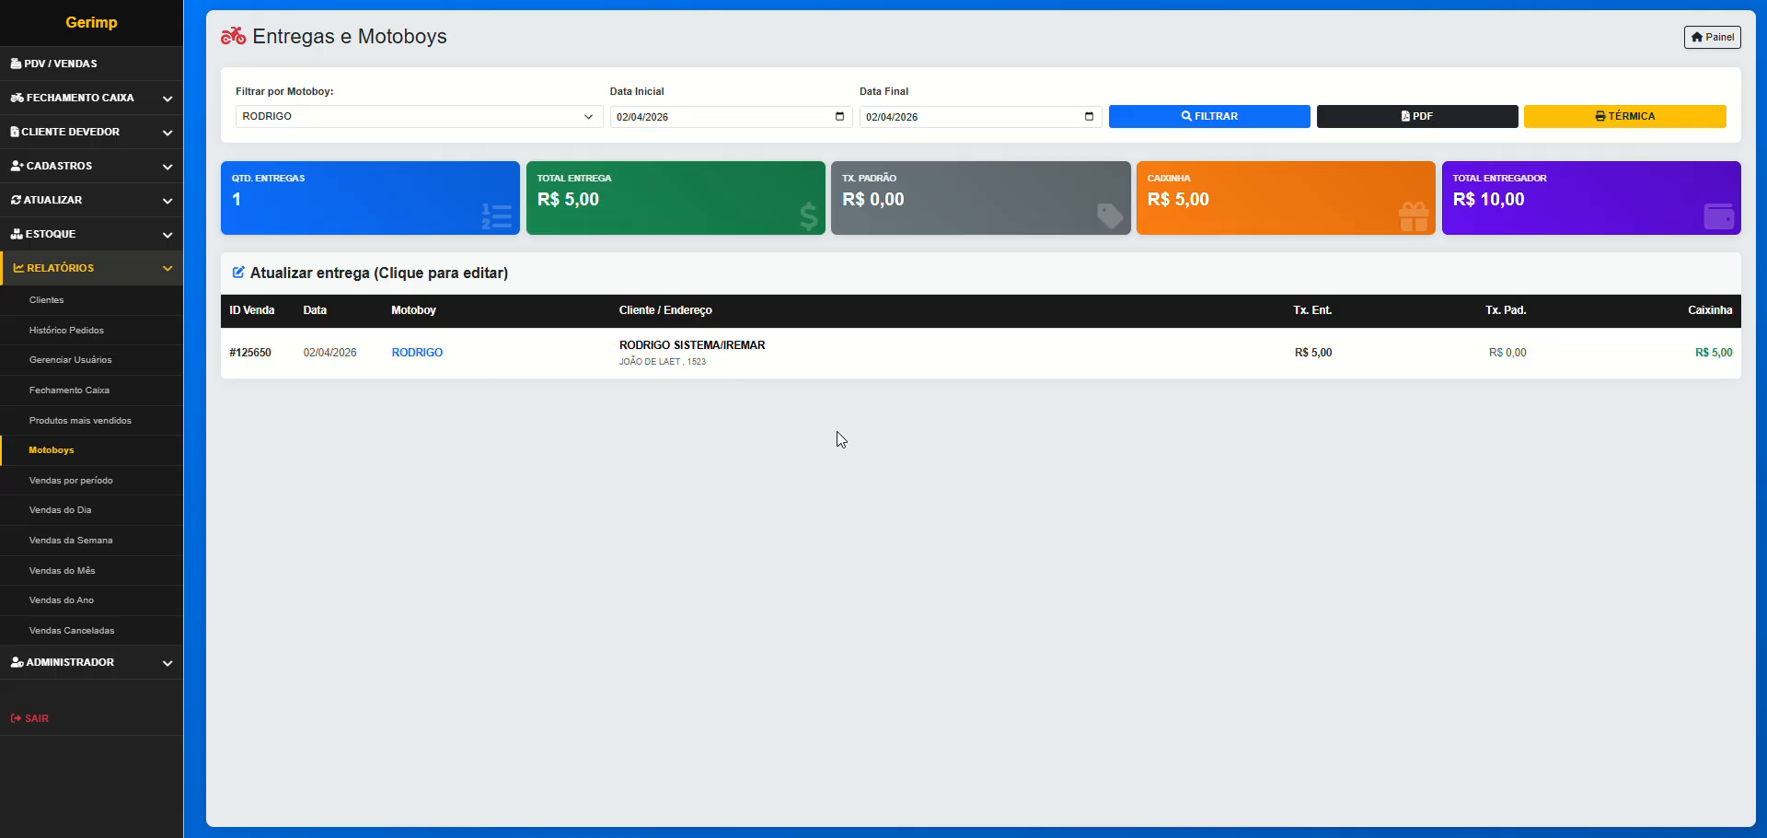
click(1394, 117)
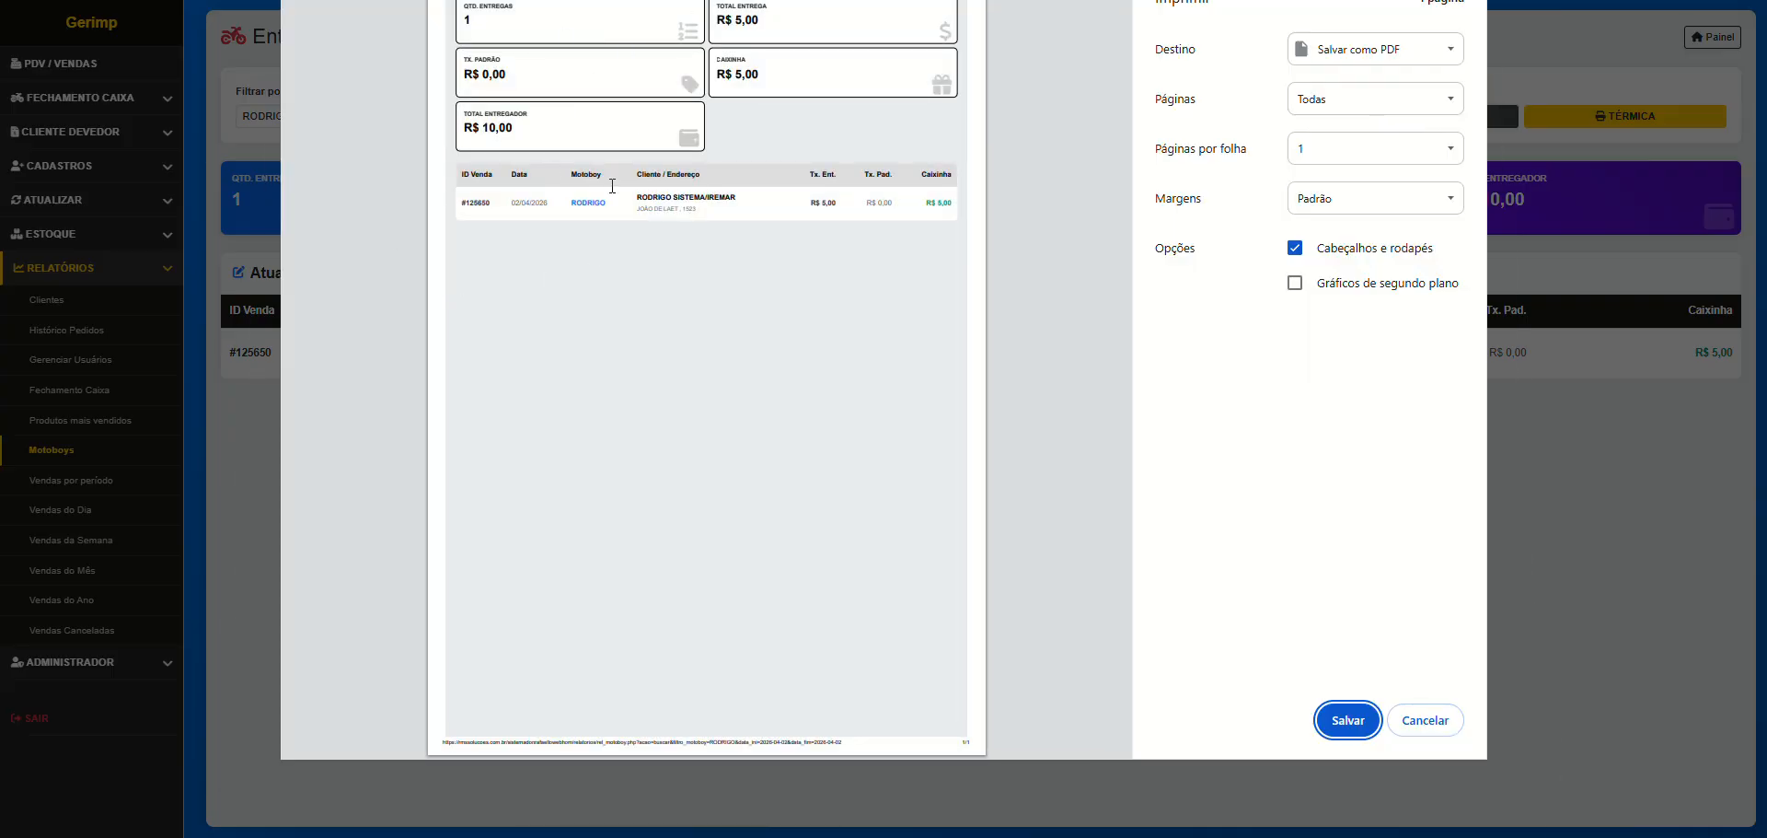
click(1438, 729)
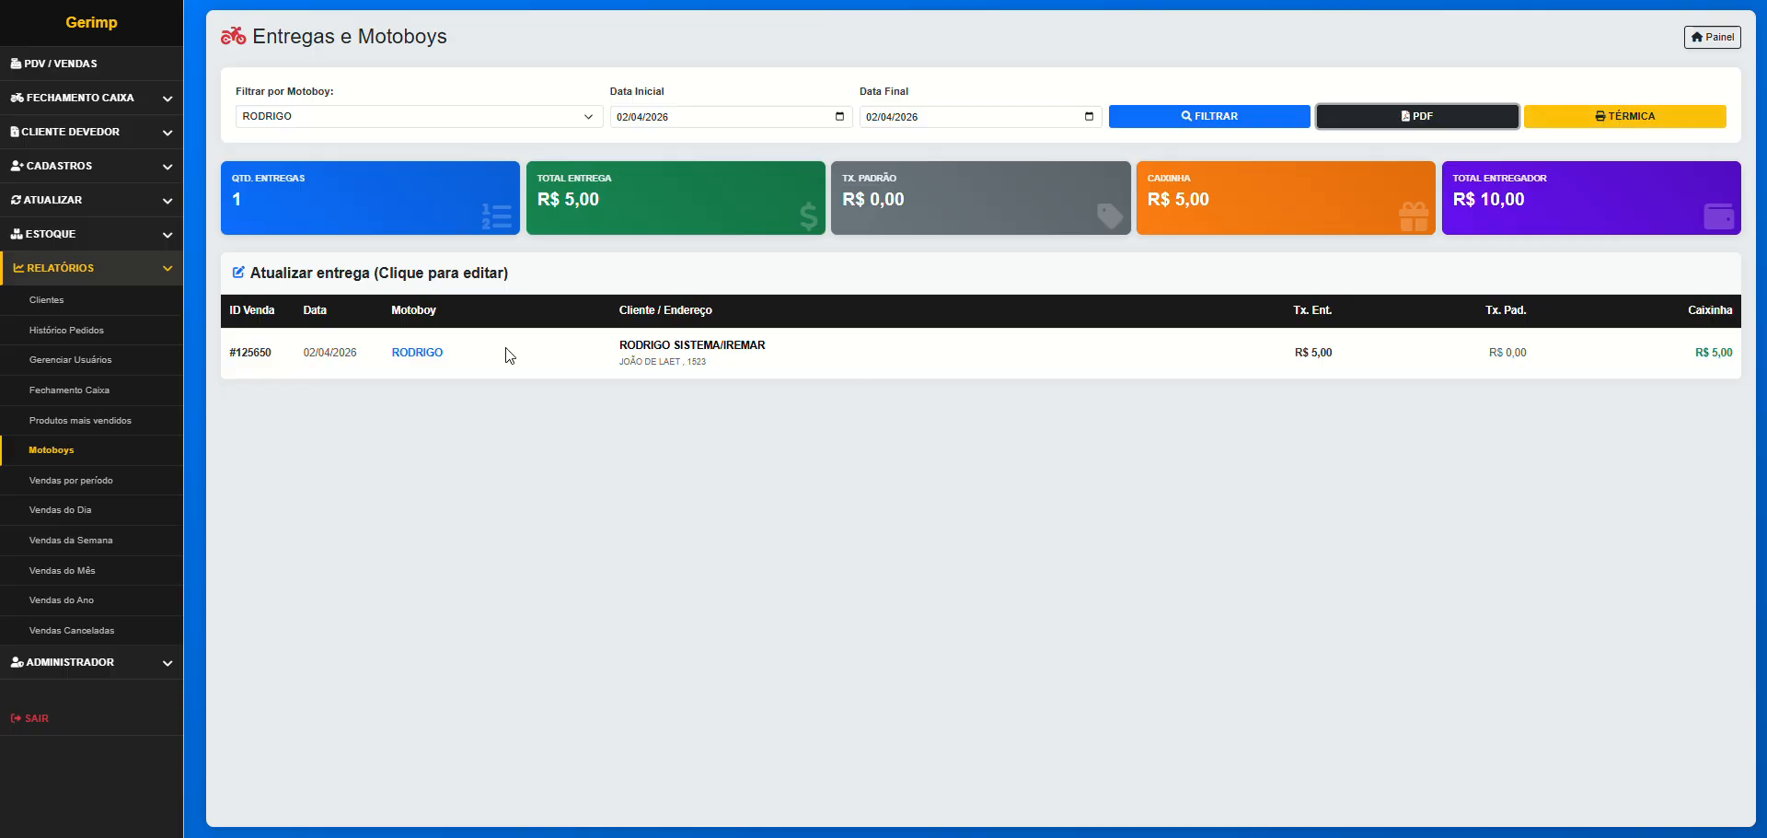
Open the cash closing report for 02/04/2026 to check the totals by payment type
click(72, 391)
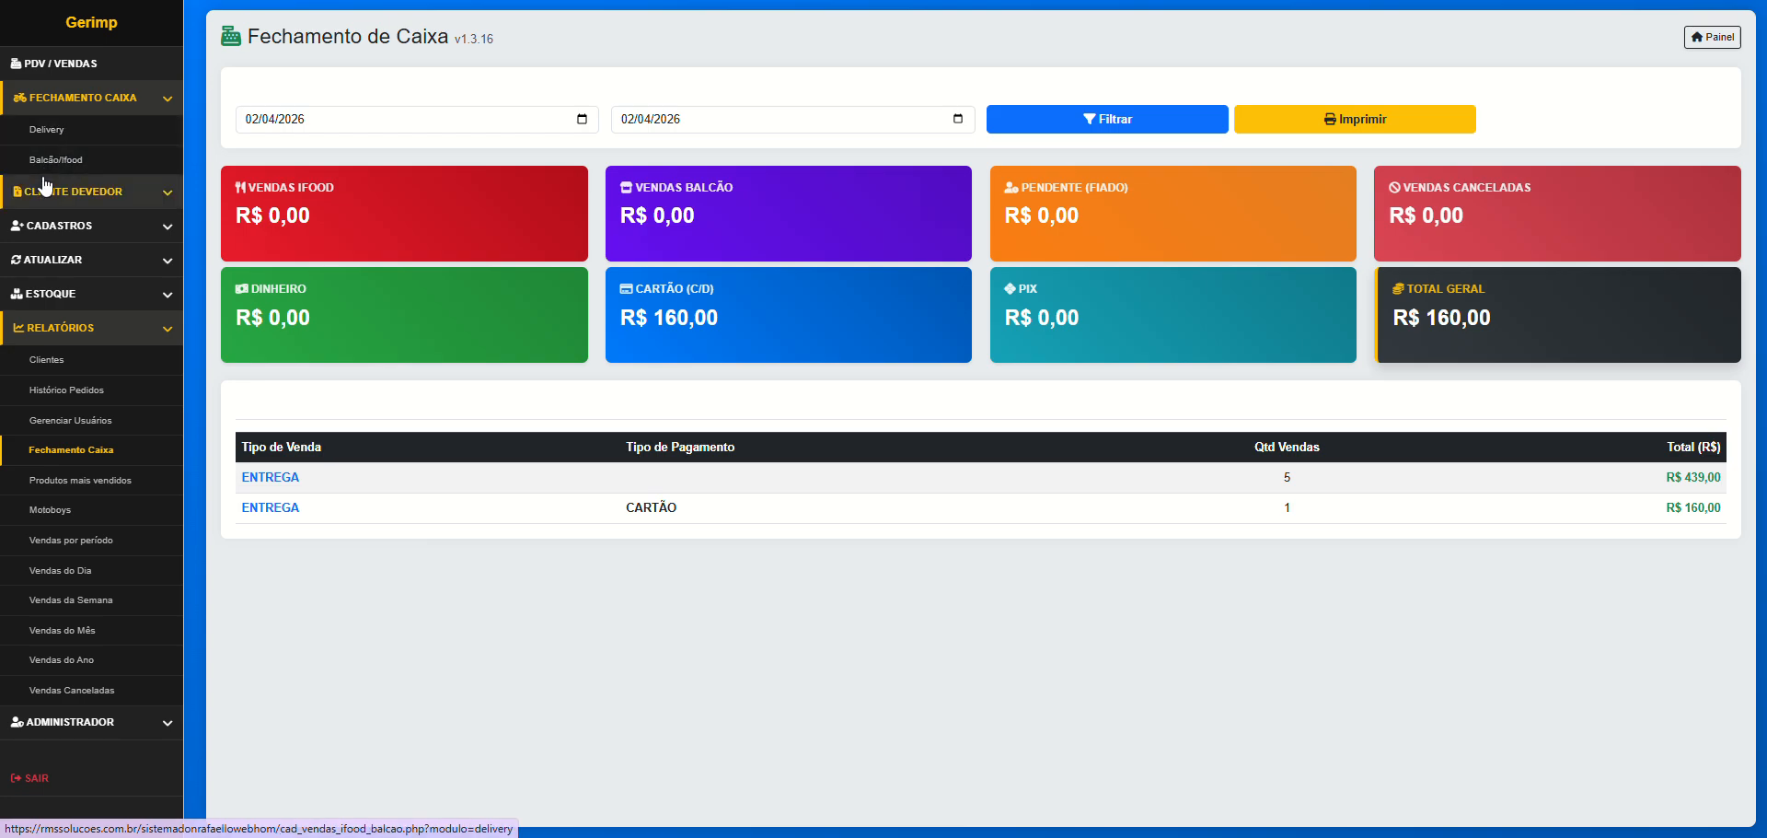
Open the closing form of the newest open delivery order and choose DEVEDOR as payment type without confirming
click(52, 130)
double_click(632, 293)
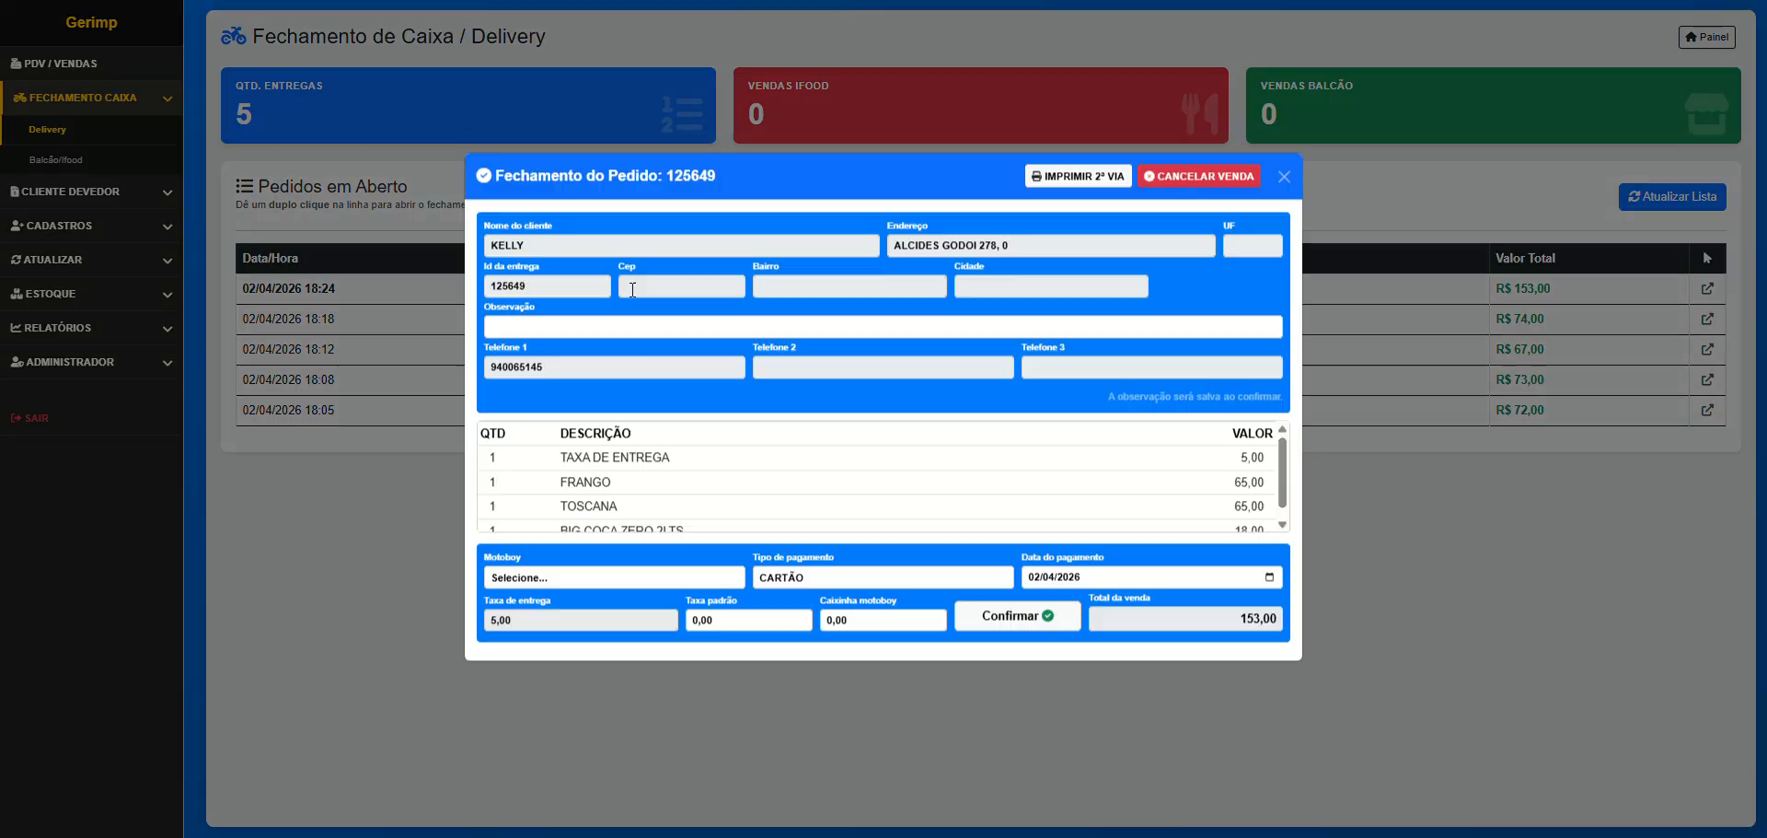
click(845, 590)
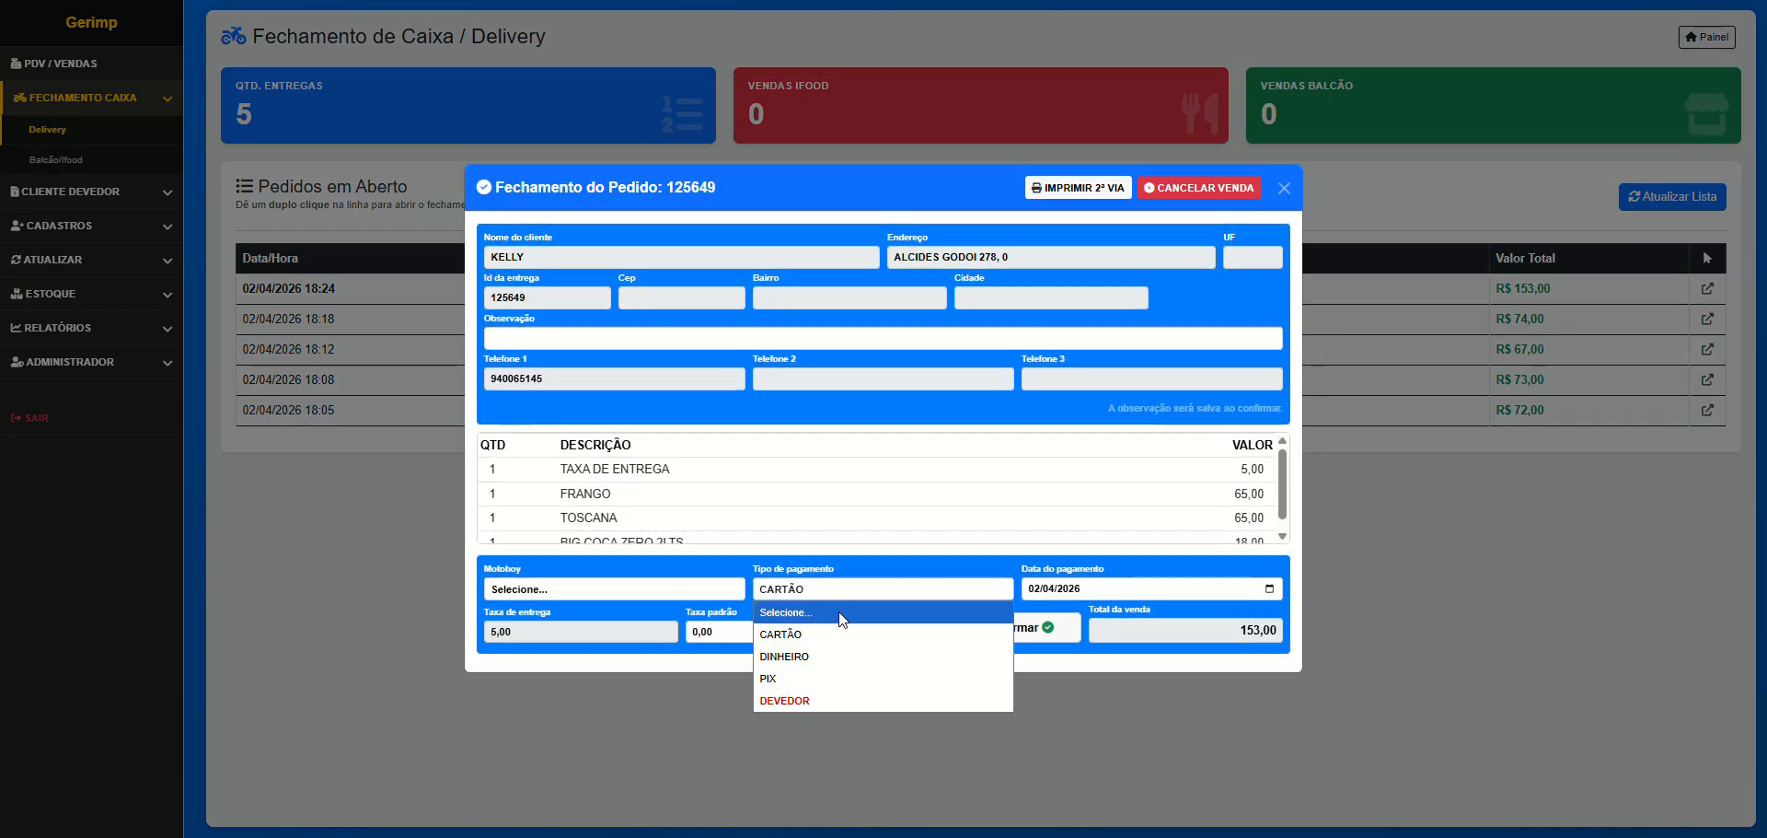
click(819, 704)
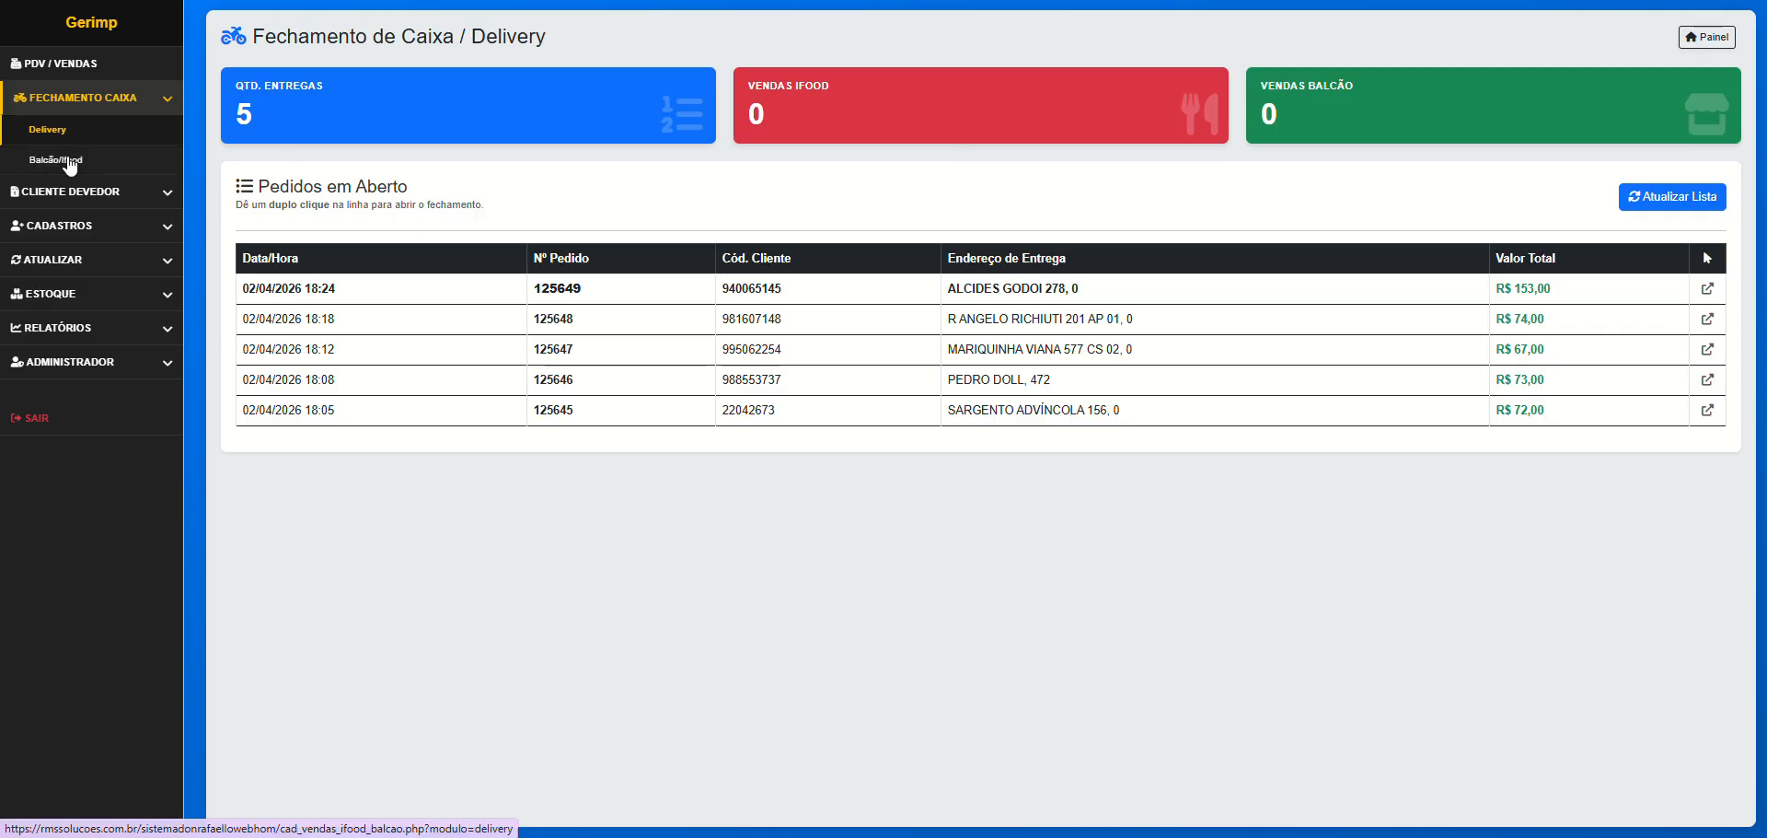
Open the debtor customers report and look through the list of outstanding accounts
click(91, 193)
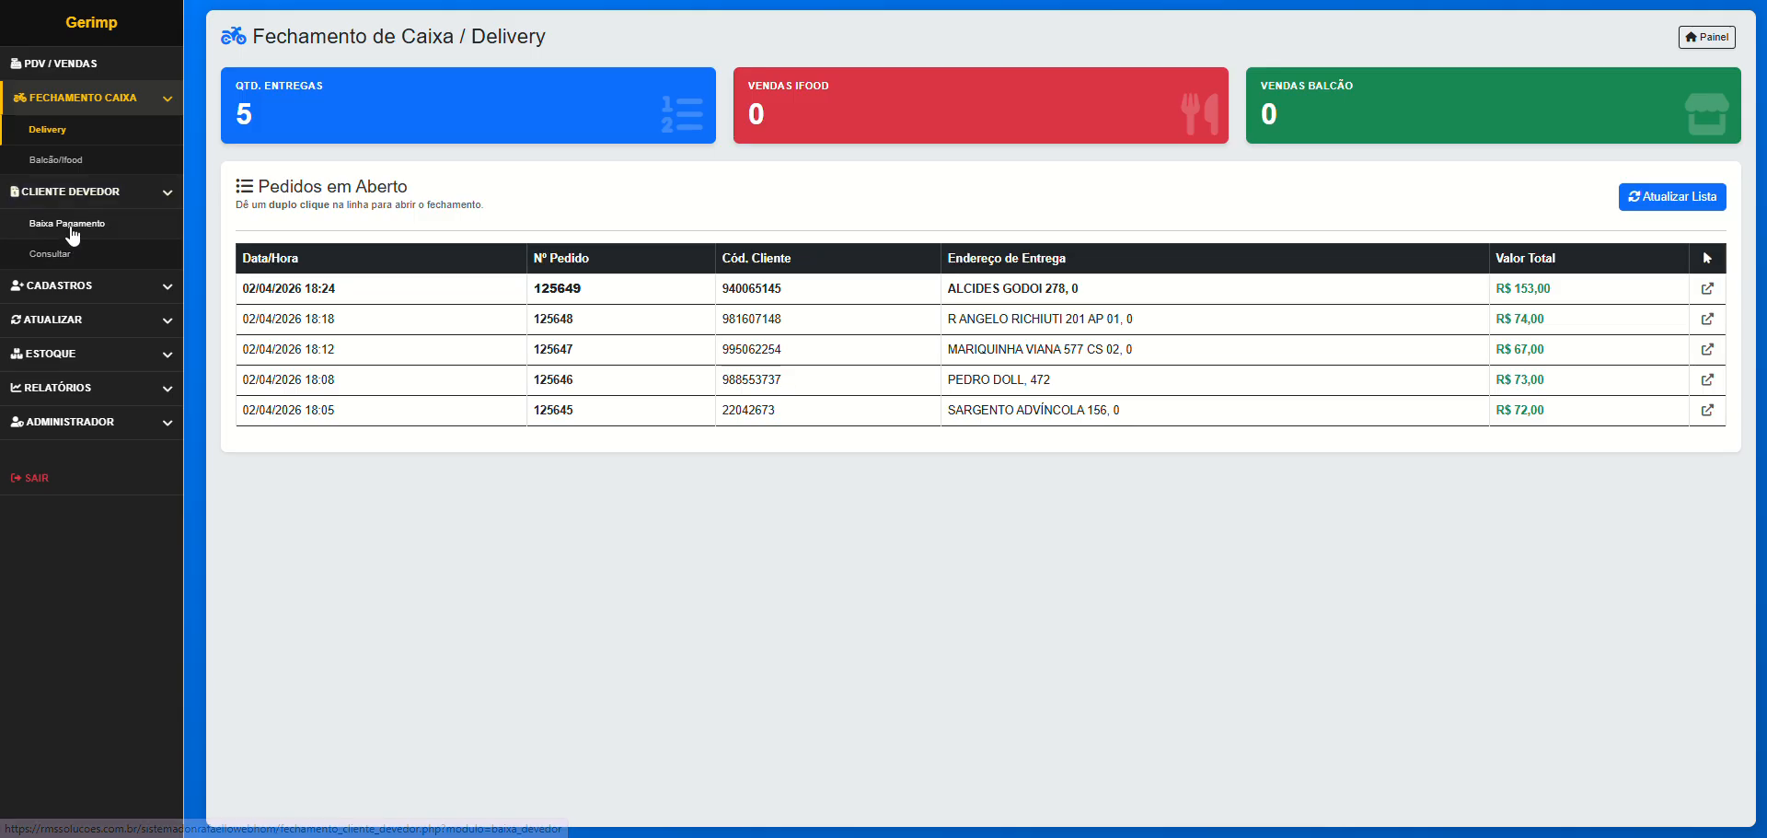
click(50, 252)
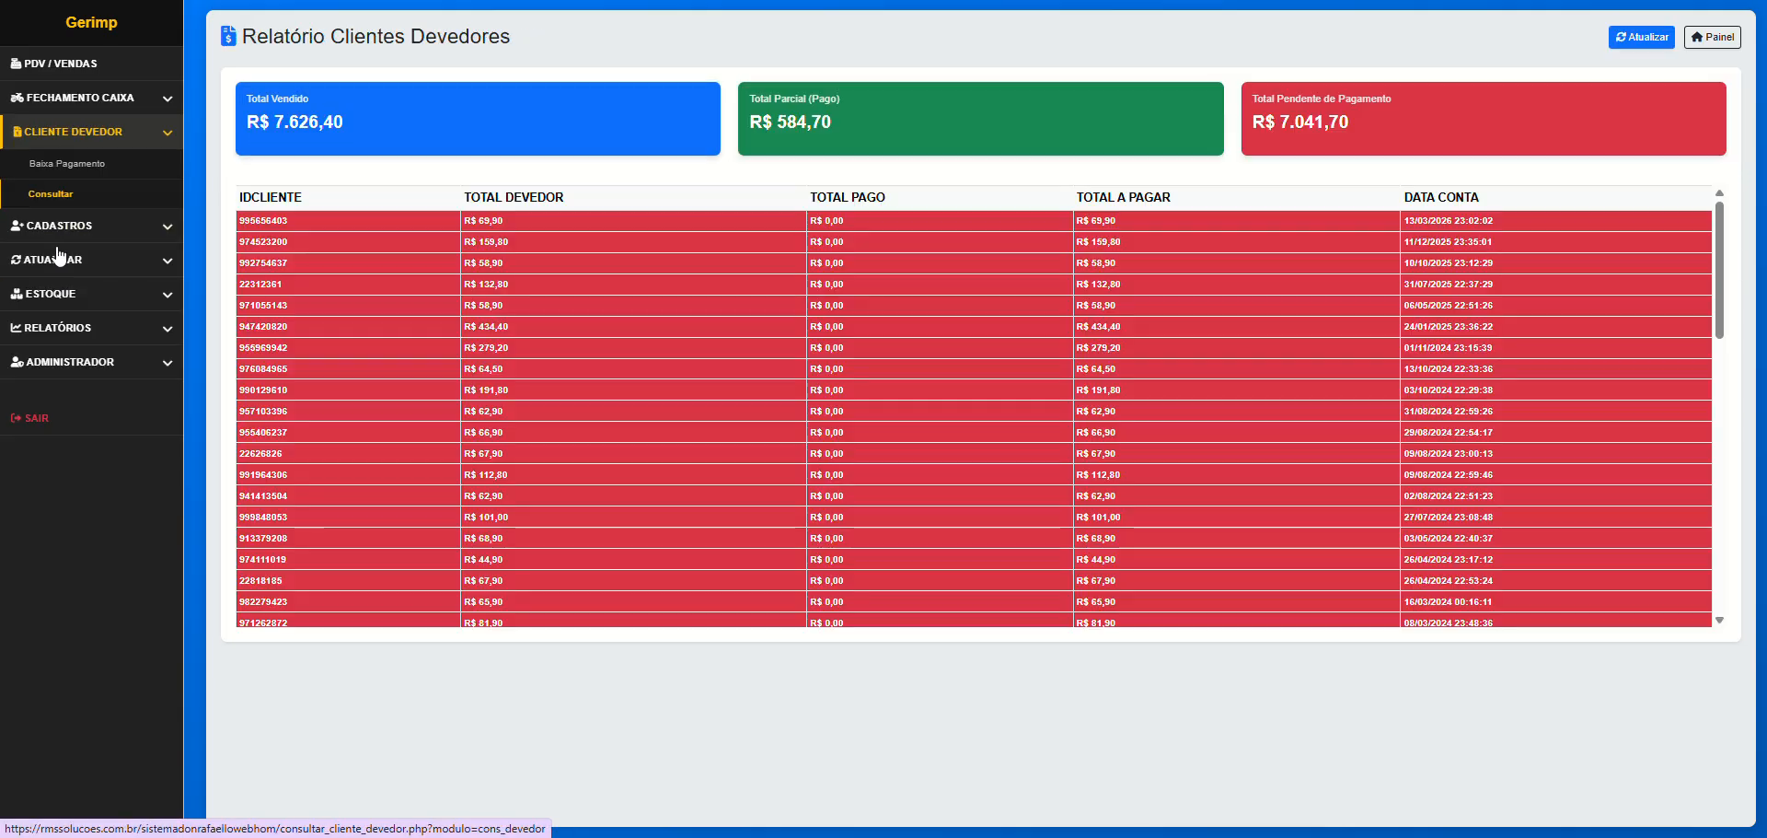
scroll(775, 299, down, 10)
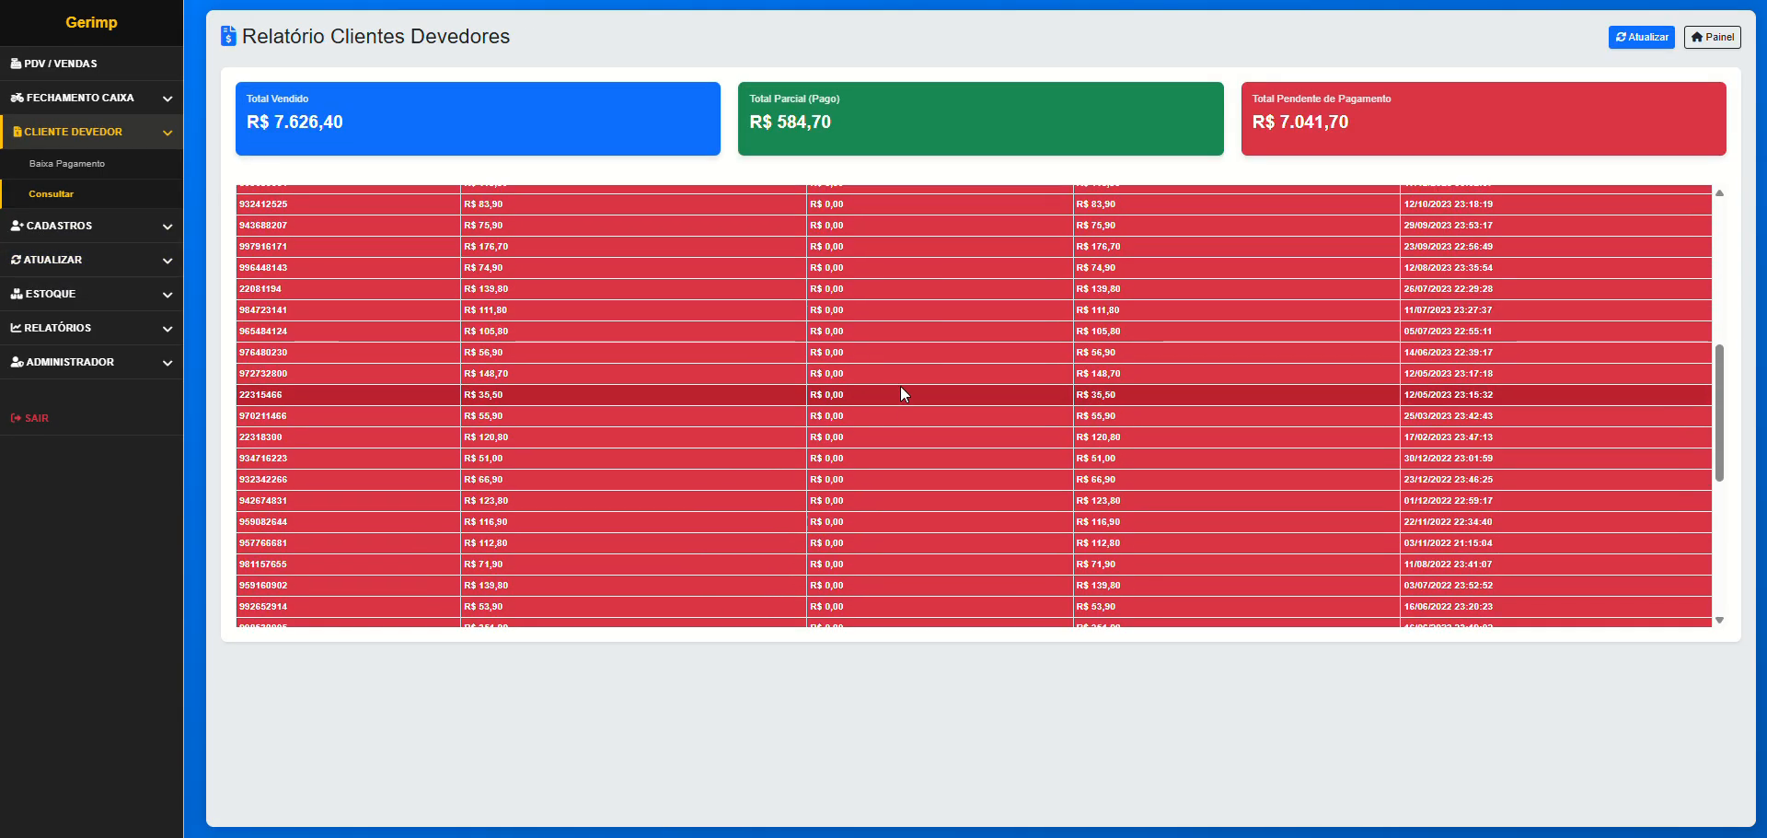
scroll(848, 431, up, 10)
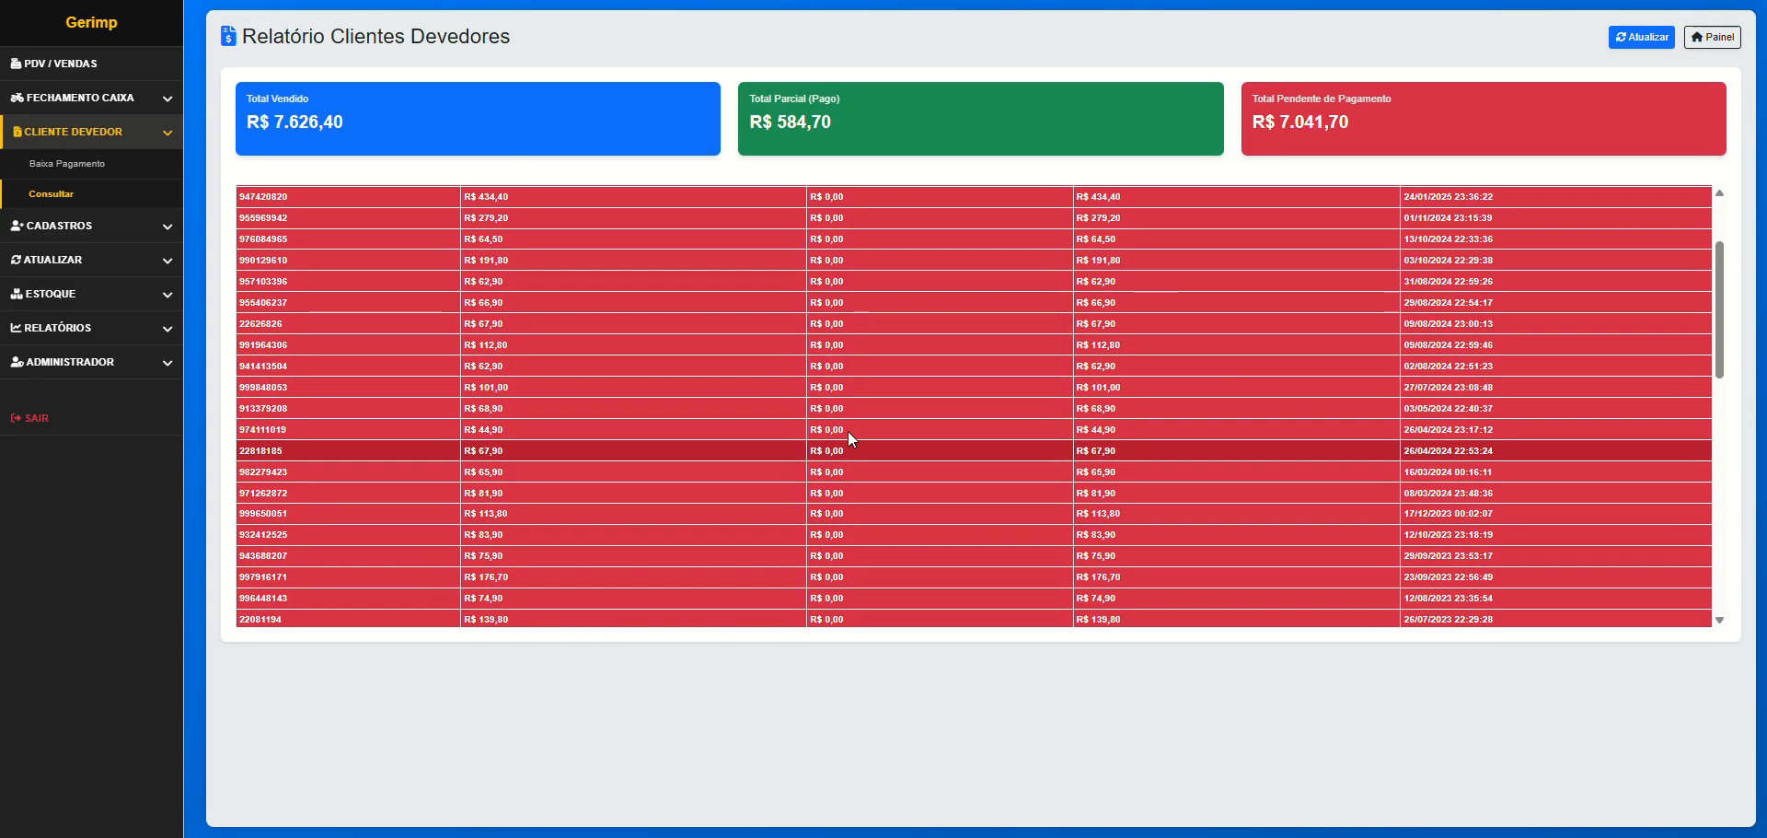
Open the debtors' payment settlement form and select several customers to review their pending orders and debts
click(74, 166)
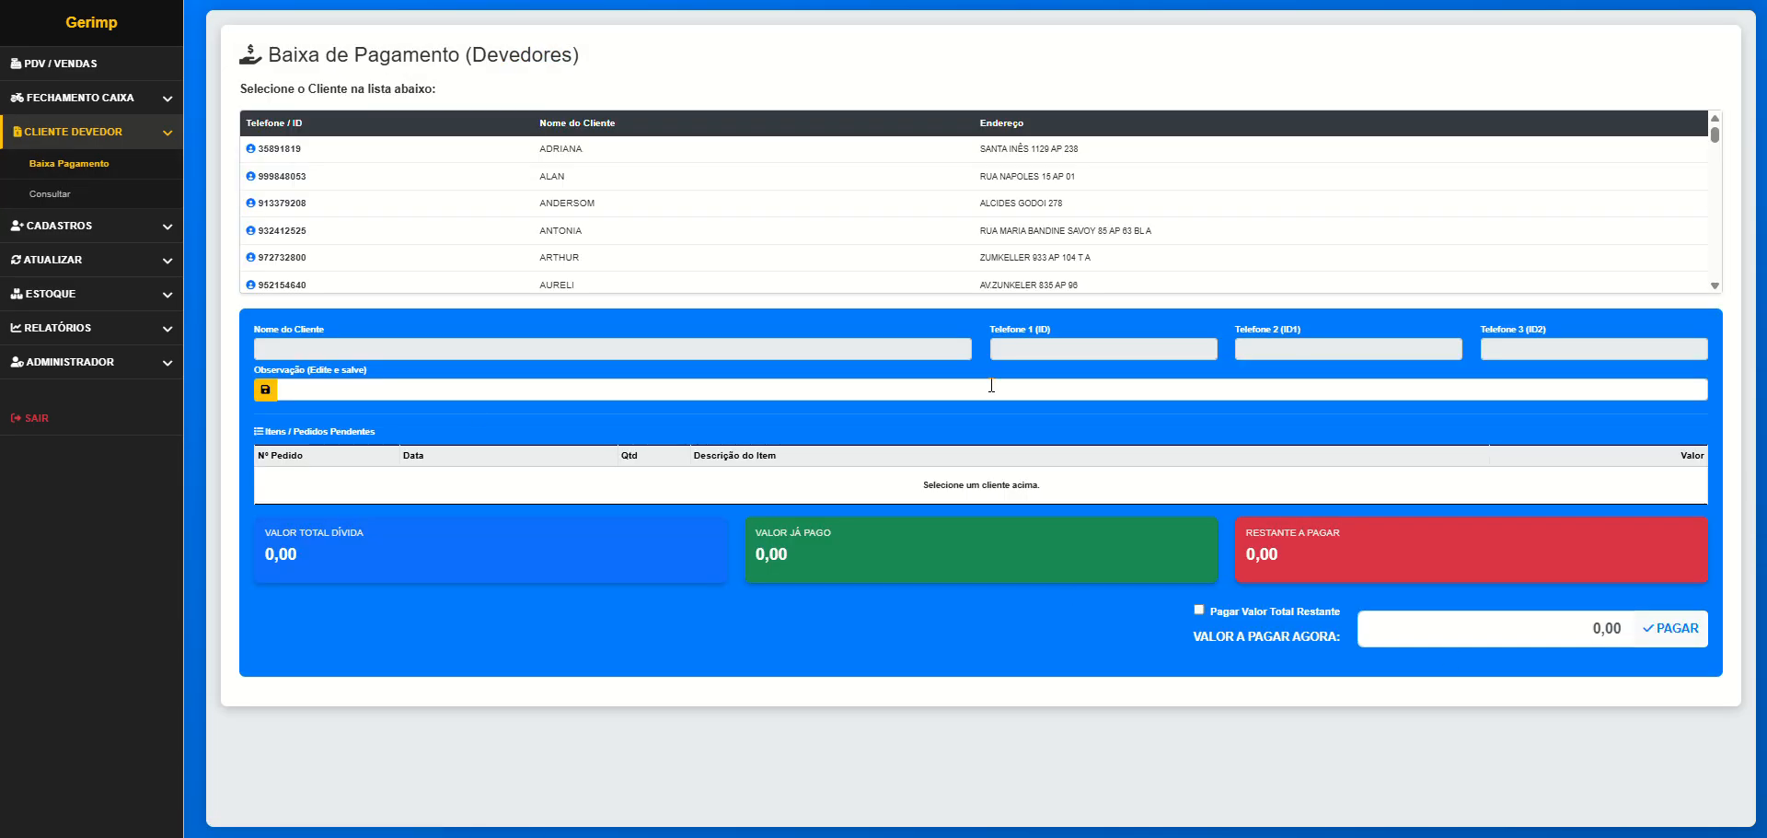
click(624, 230)
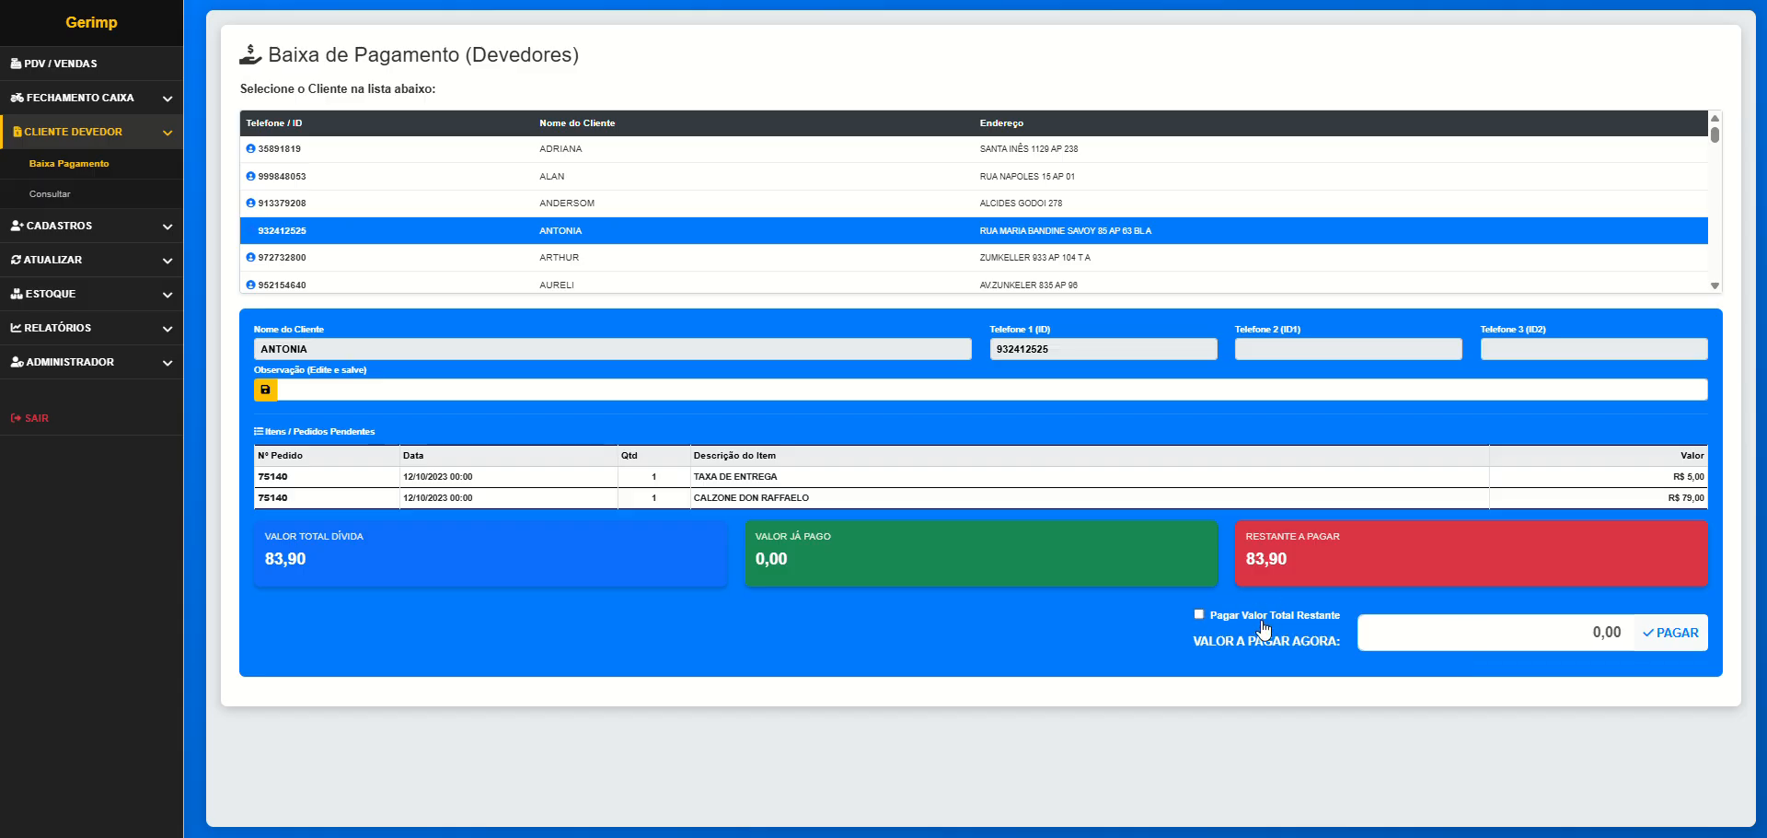
click(632, 175)
click(605, 261)
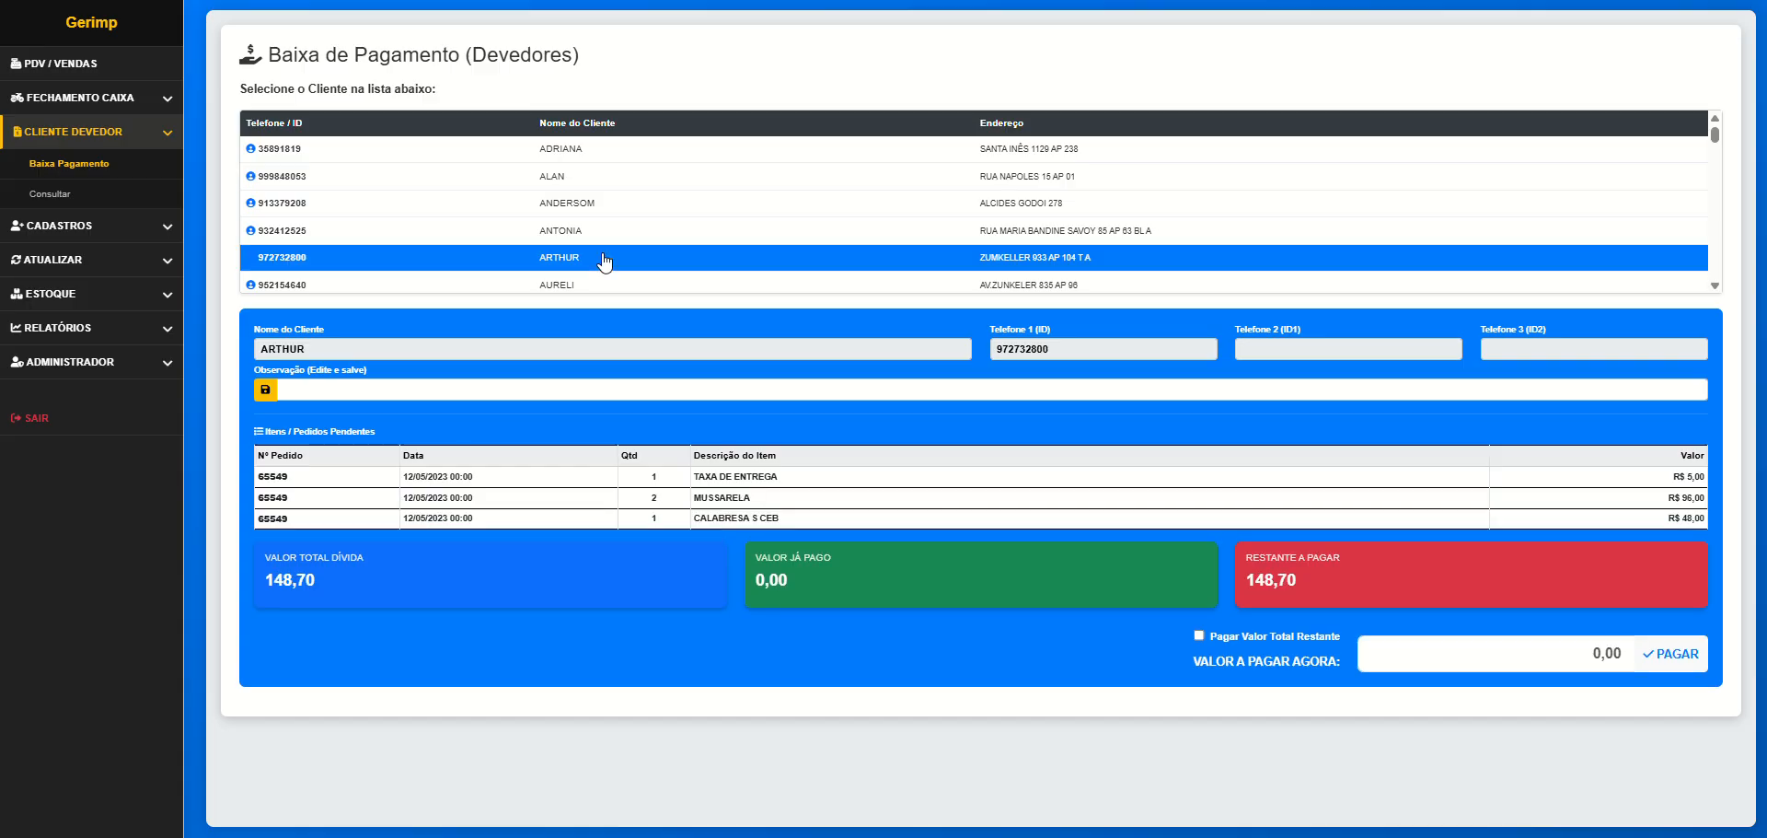
scroll(615, 244, down, 3)
click(633, 236)
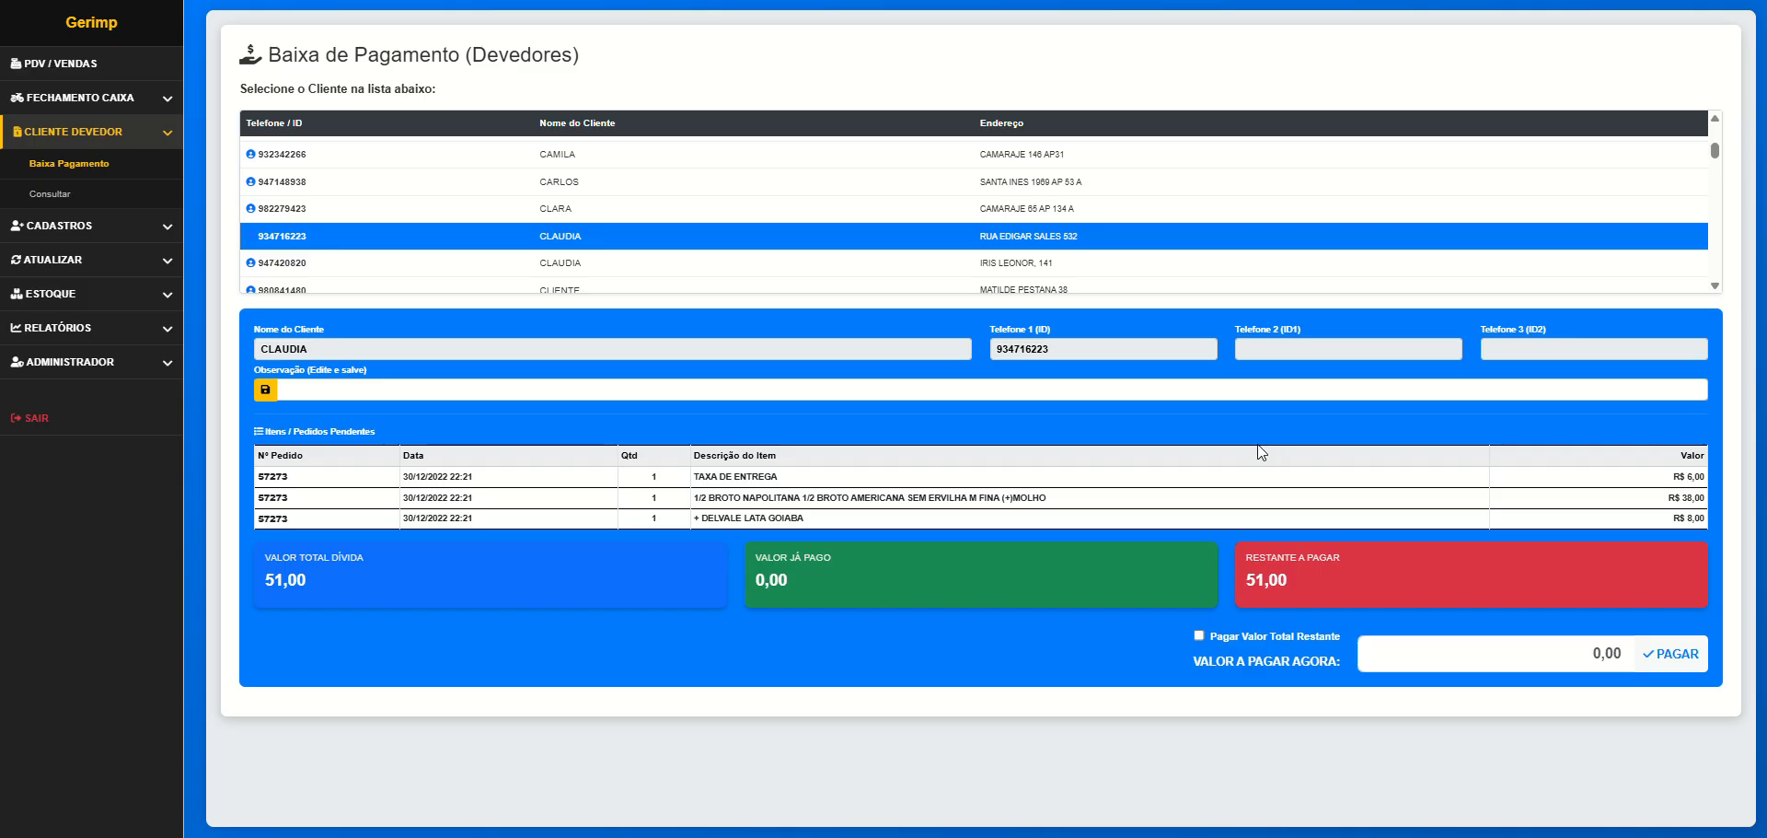
Return to the cash closing report and examine the day's totals by sale and payment type
click(87, 328)
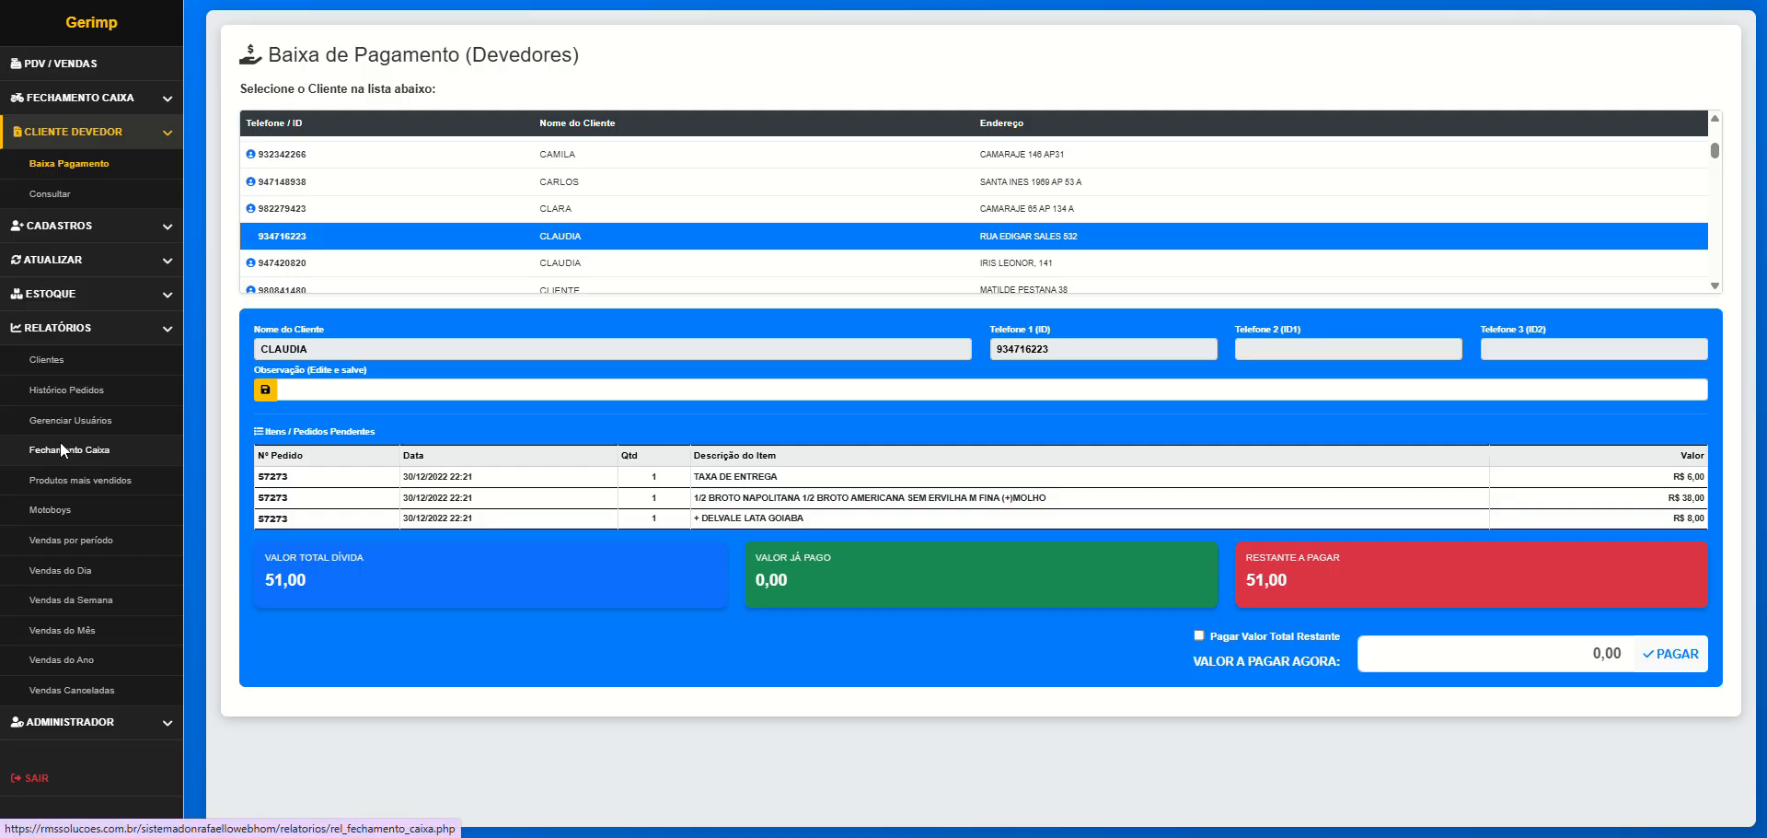
click(59, 449)
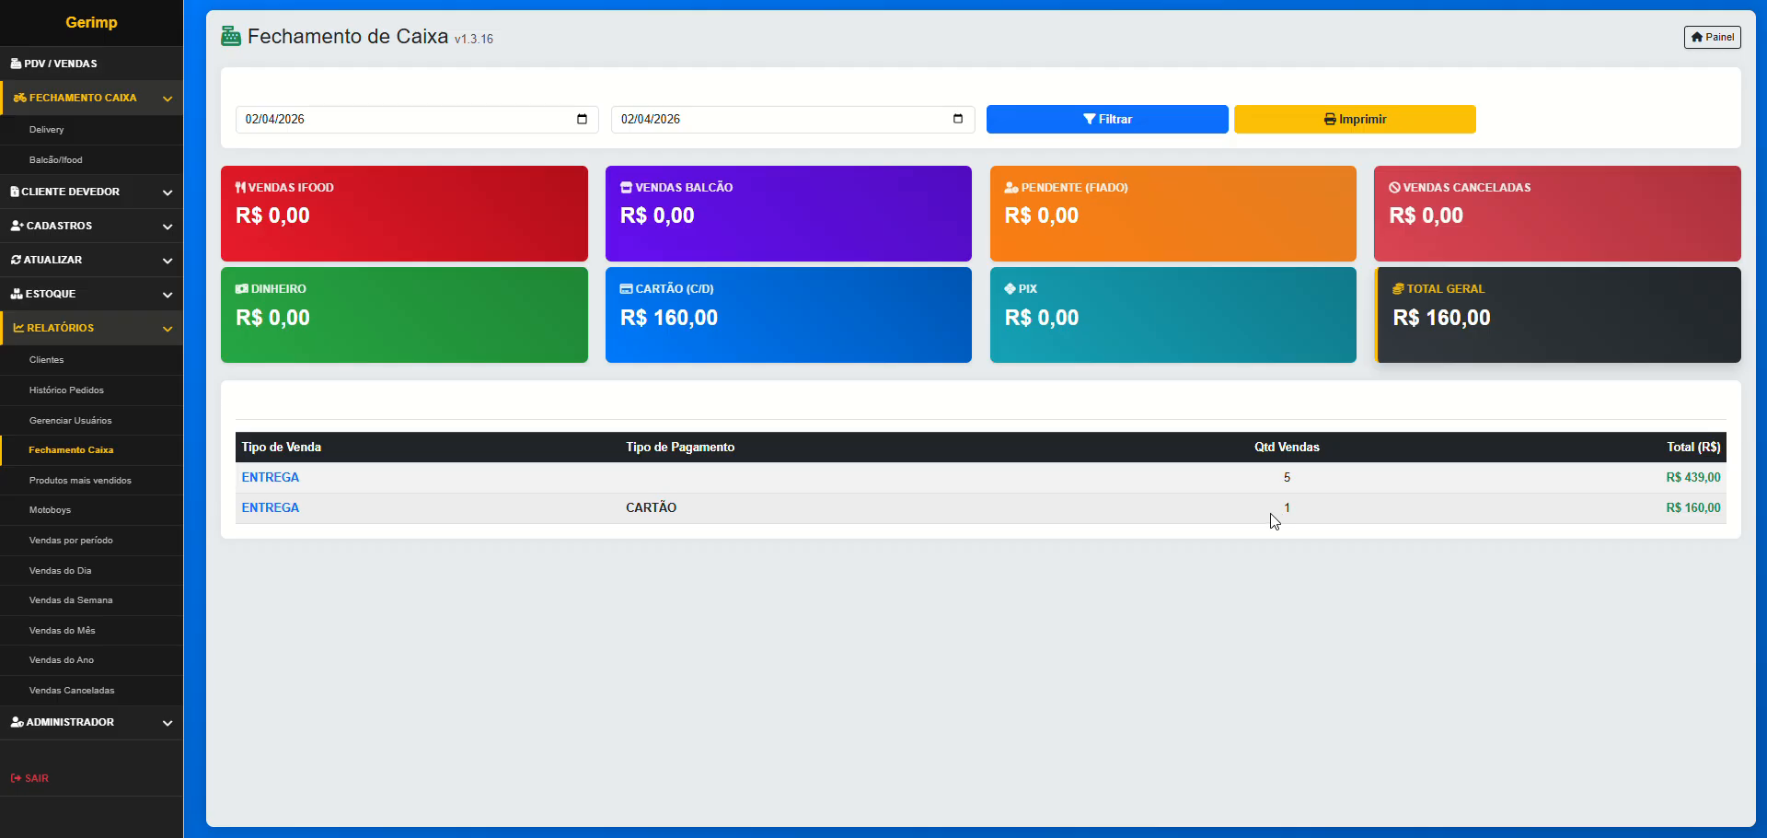
Close the newest open delivery order with a motoboy assigned and the payment type set to DINHEIRO
click(49, 135)
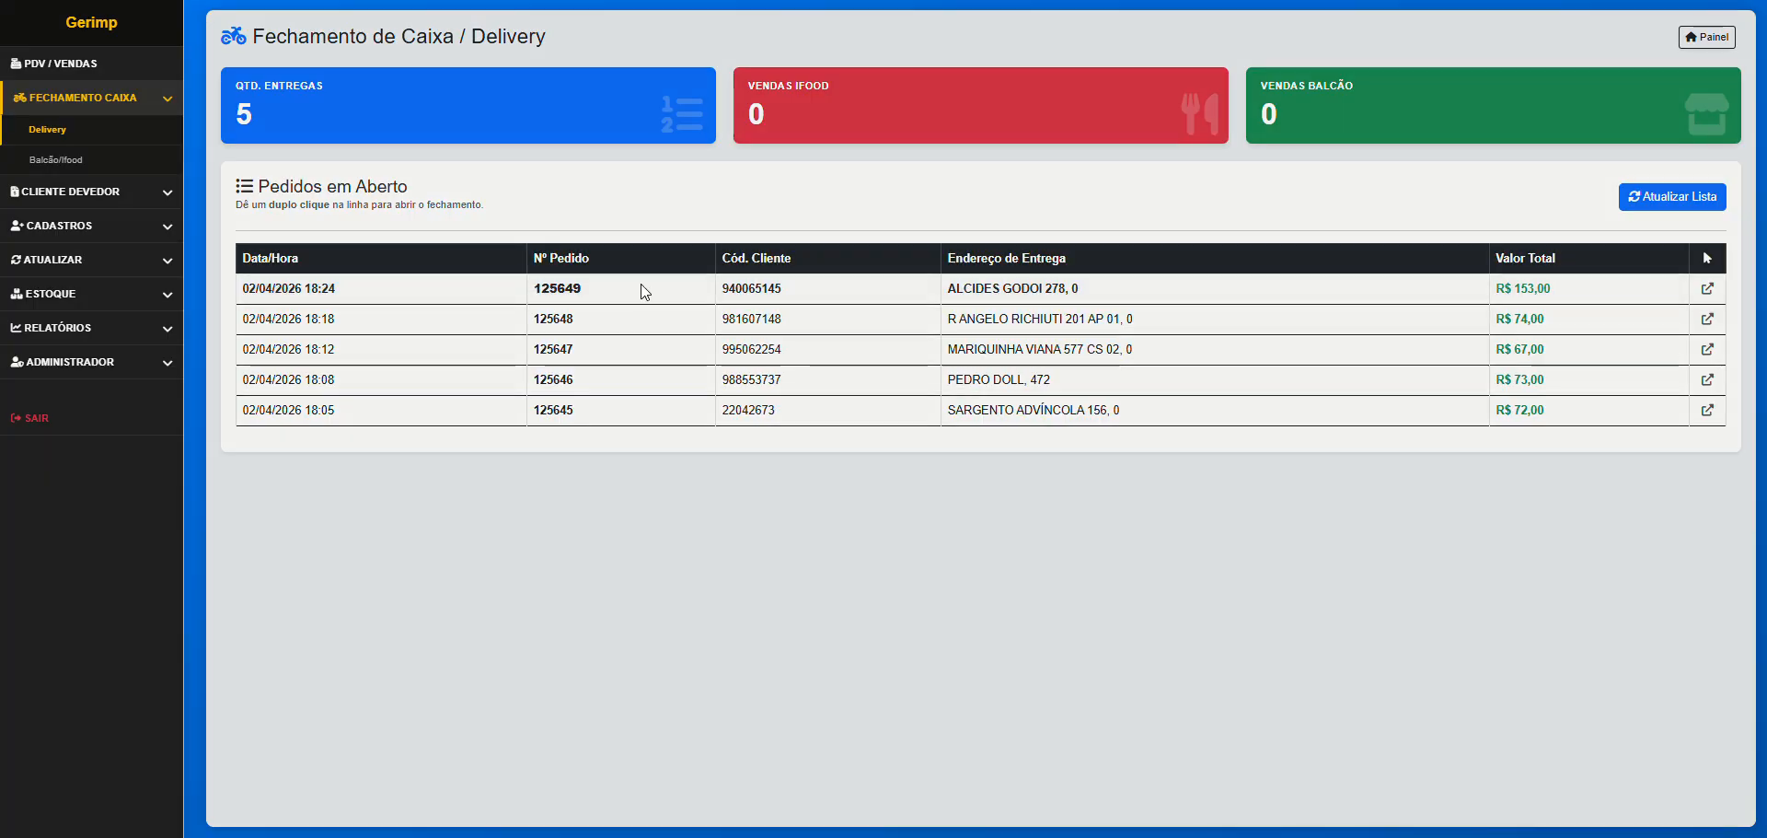
double_click(644, 291)
click(697, 590)
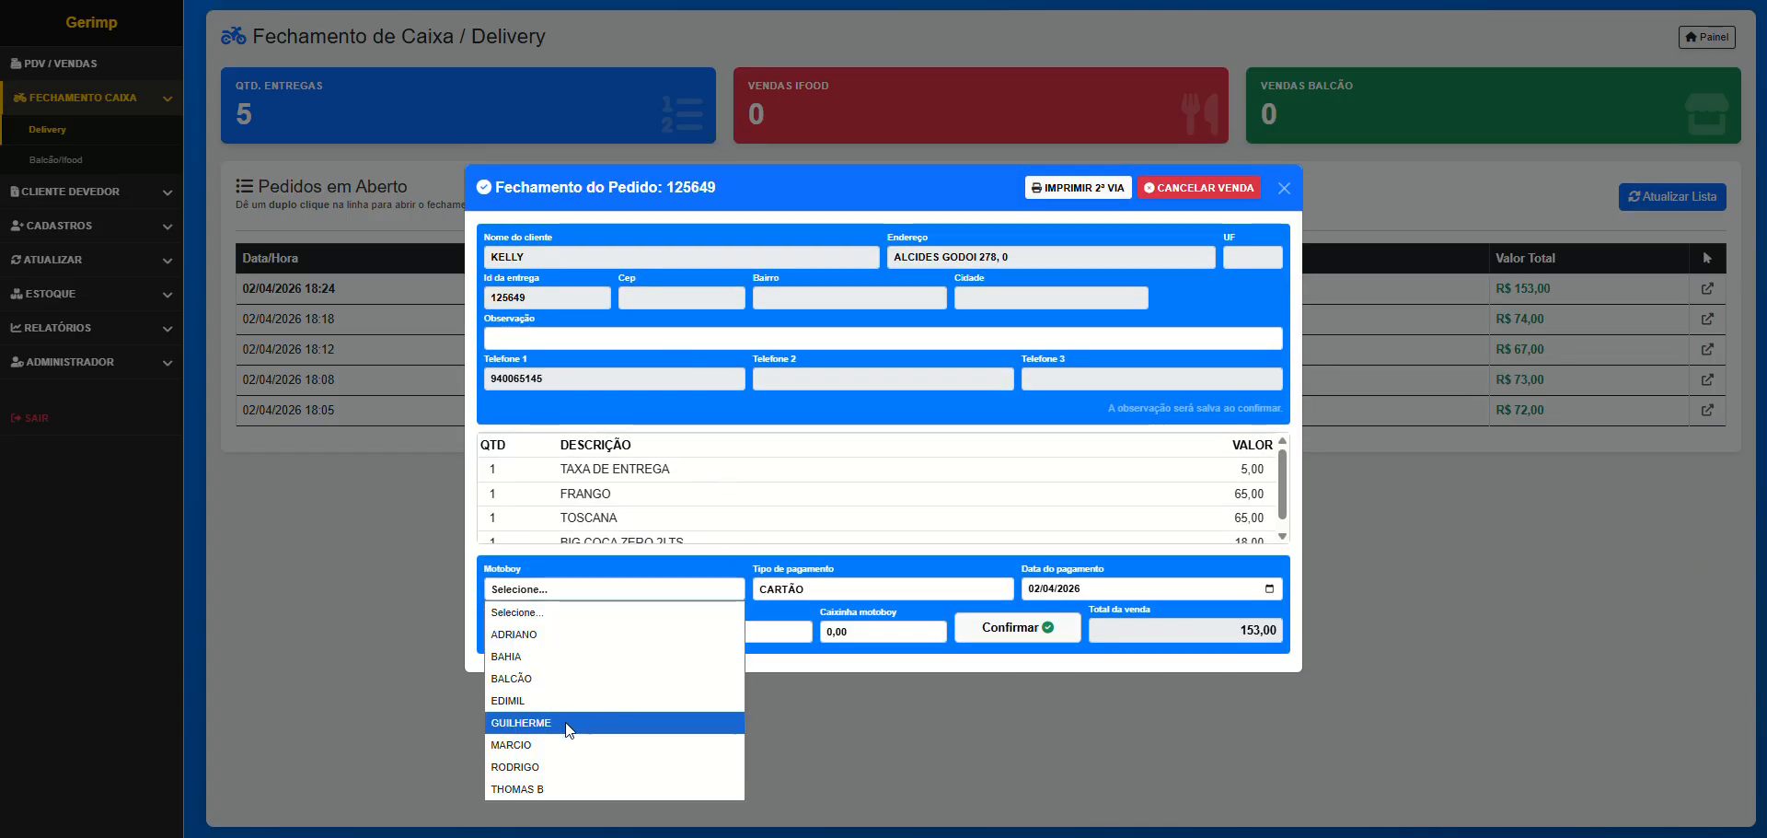
click(570, 767)
click(874, 594)
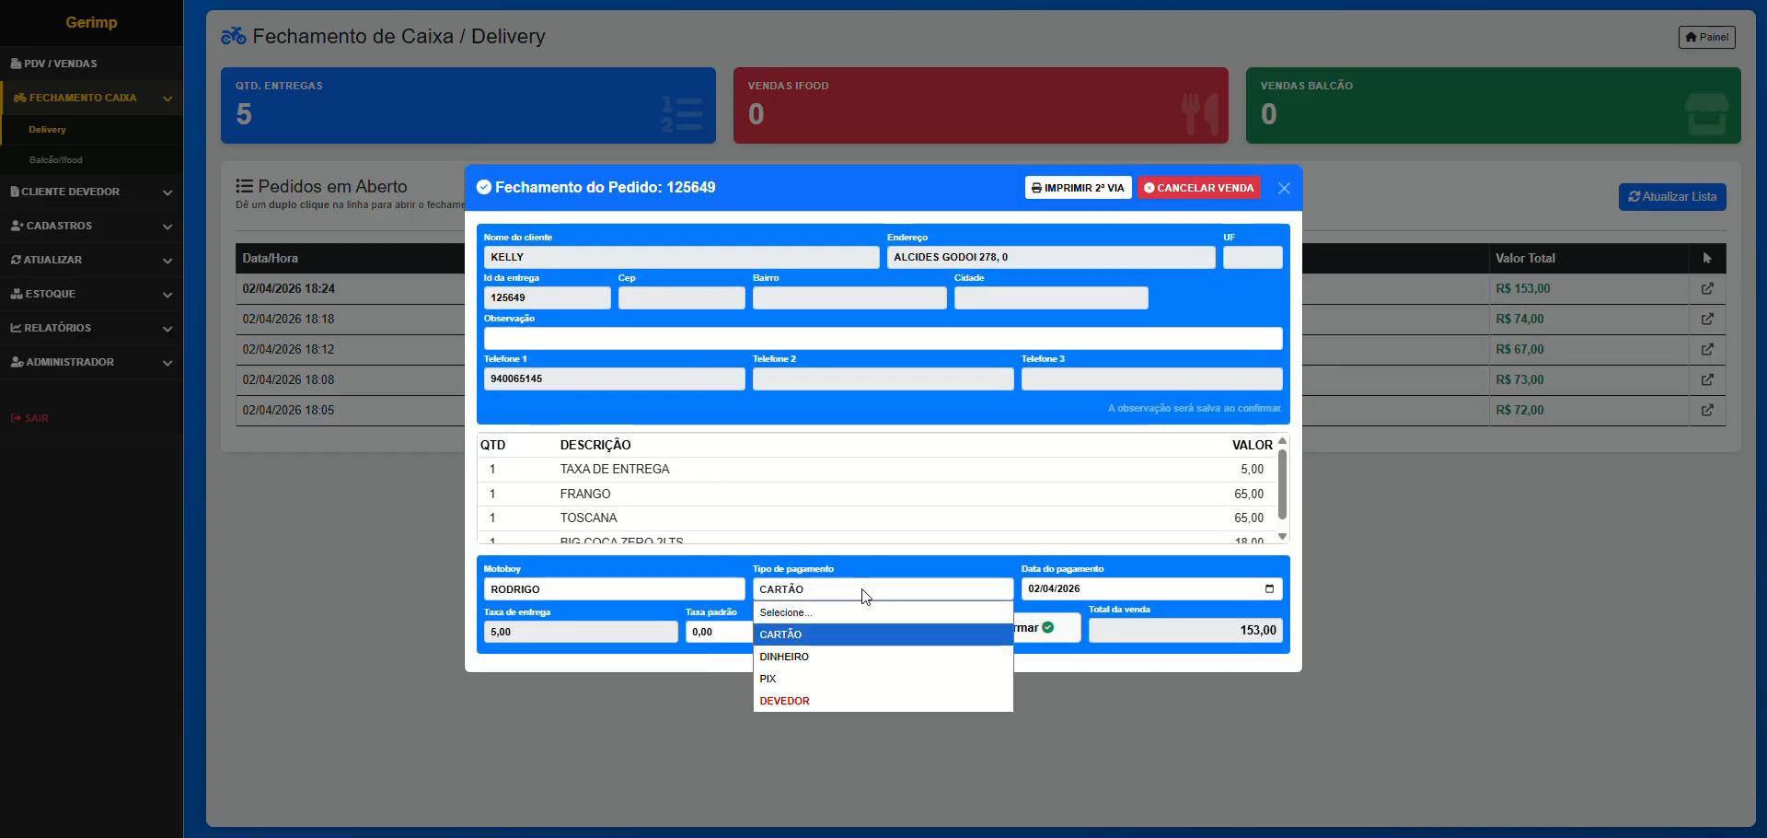
click(796, 659)
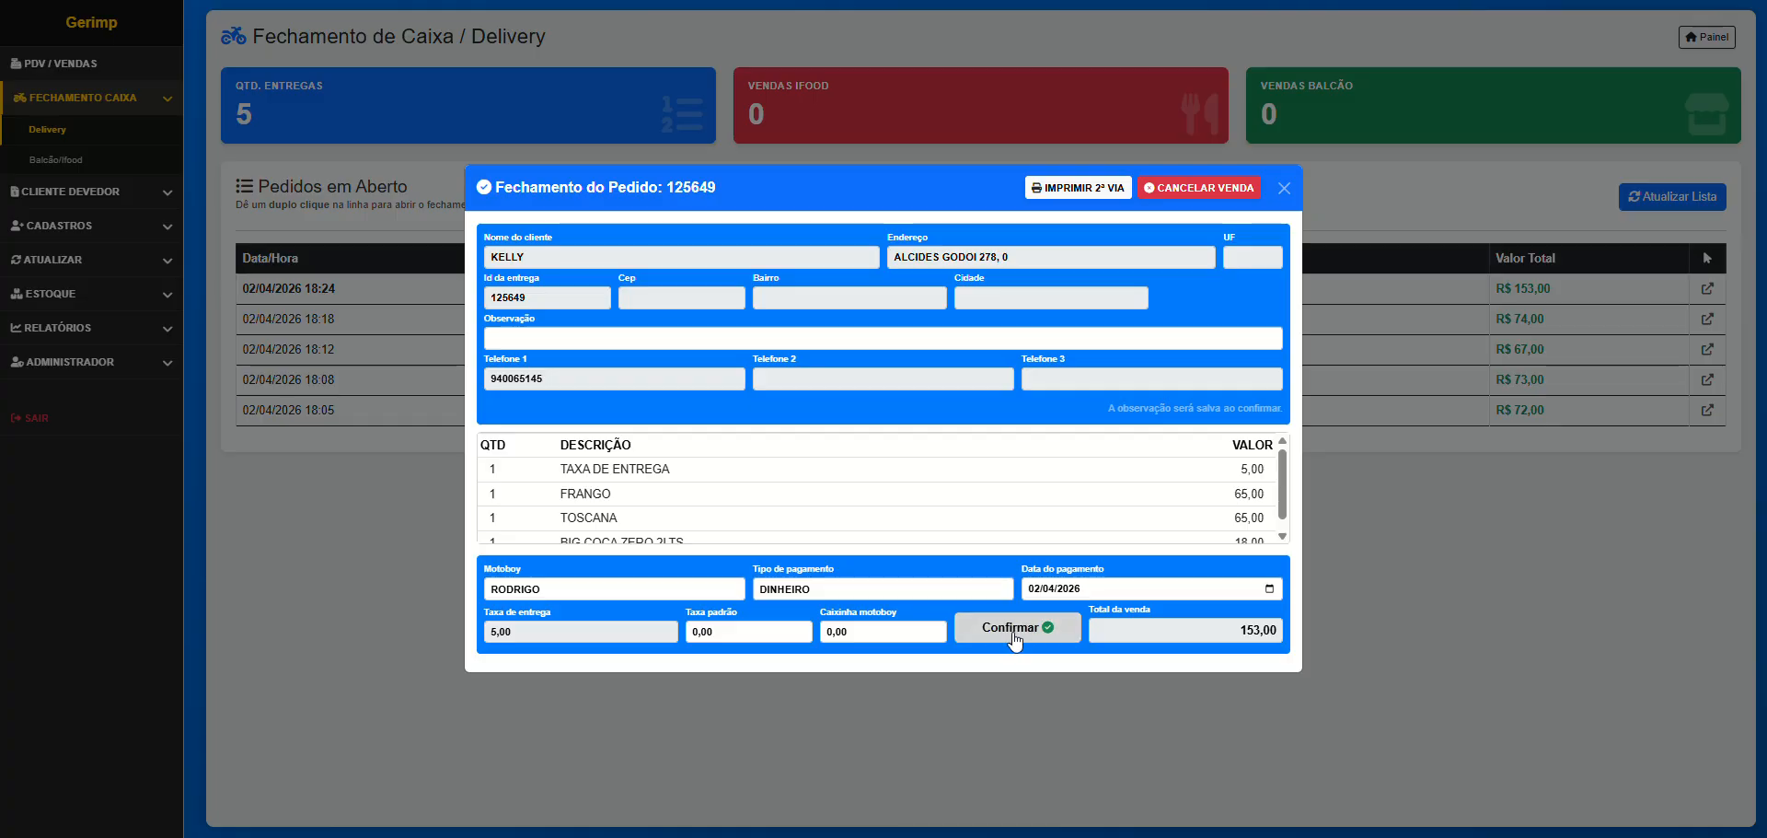
click(1017, 629)
click(1042, 64)
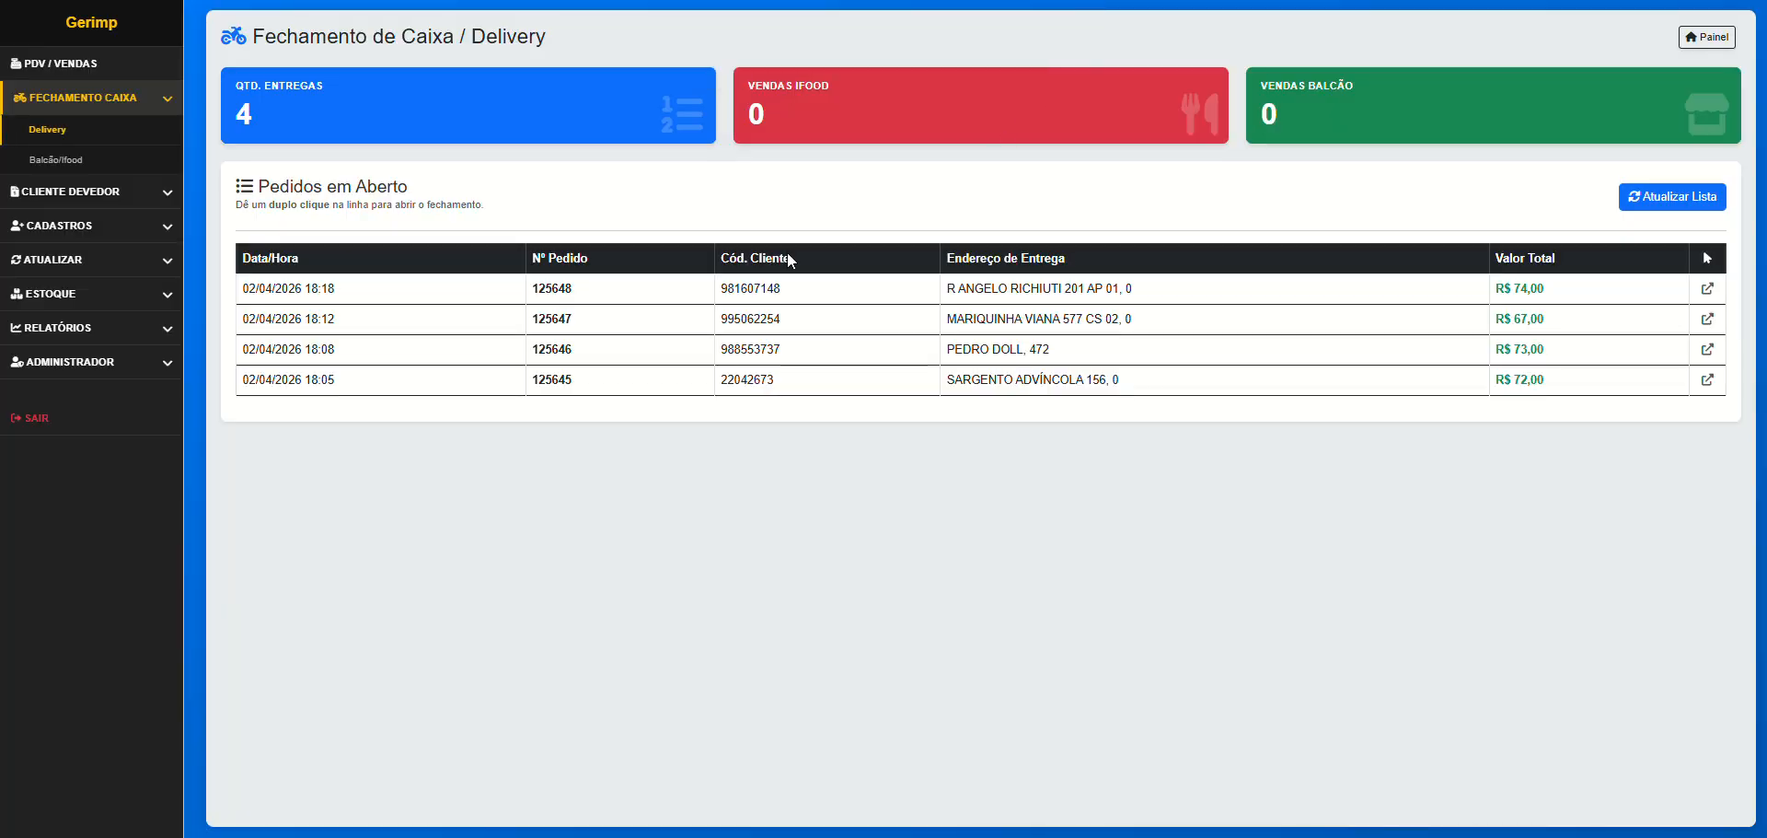
Close the 18:18 delivery order with a motoboy assigned and the payment type set to PIX
double_click(650, 288)
click(666, 572)
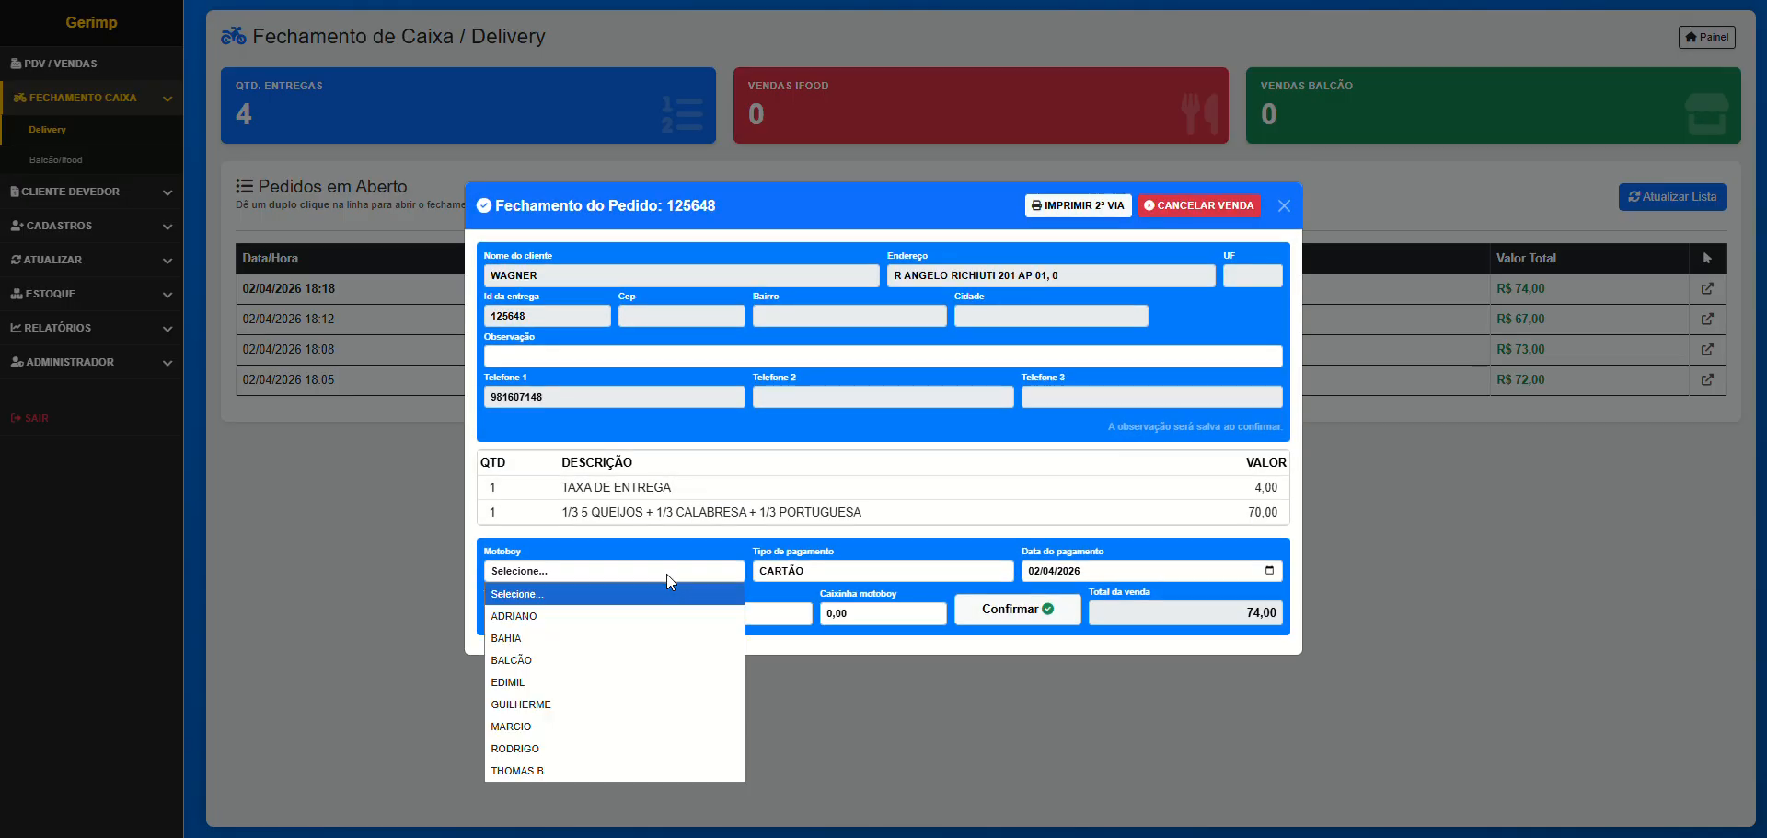
click(556, 753)
click(877, 569)
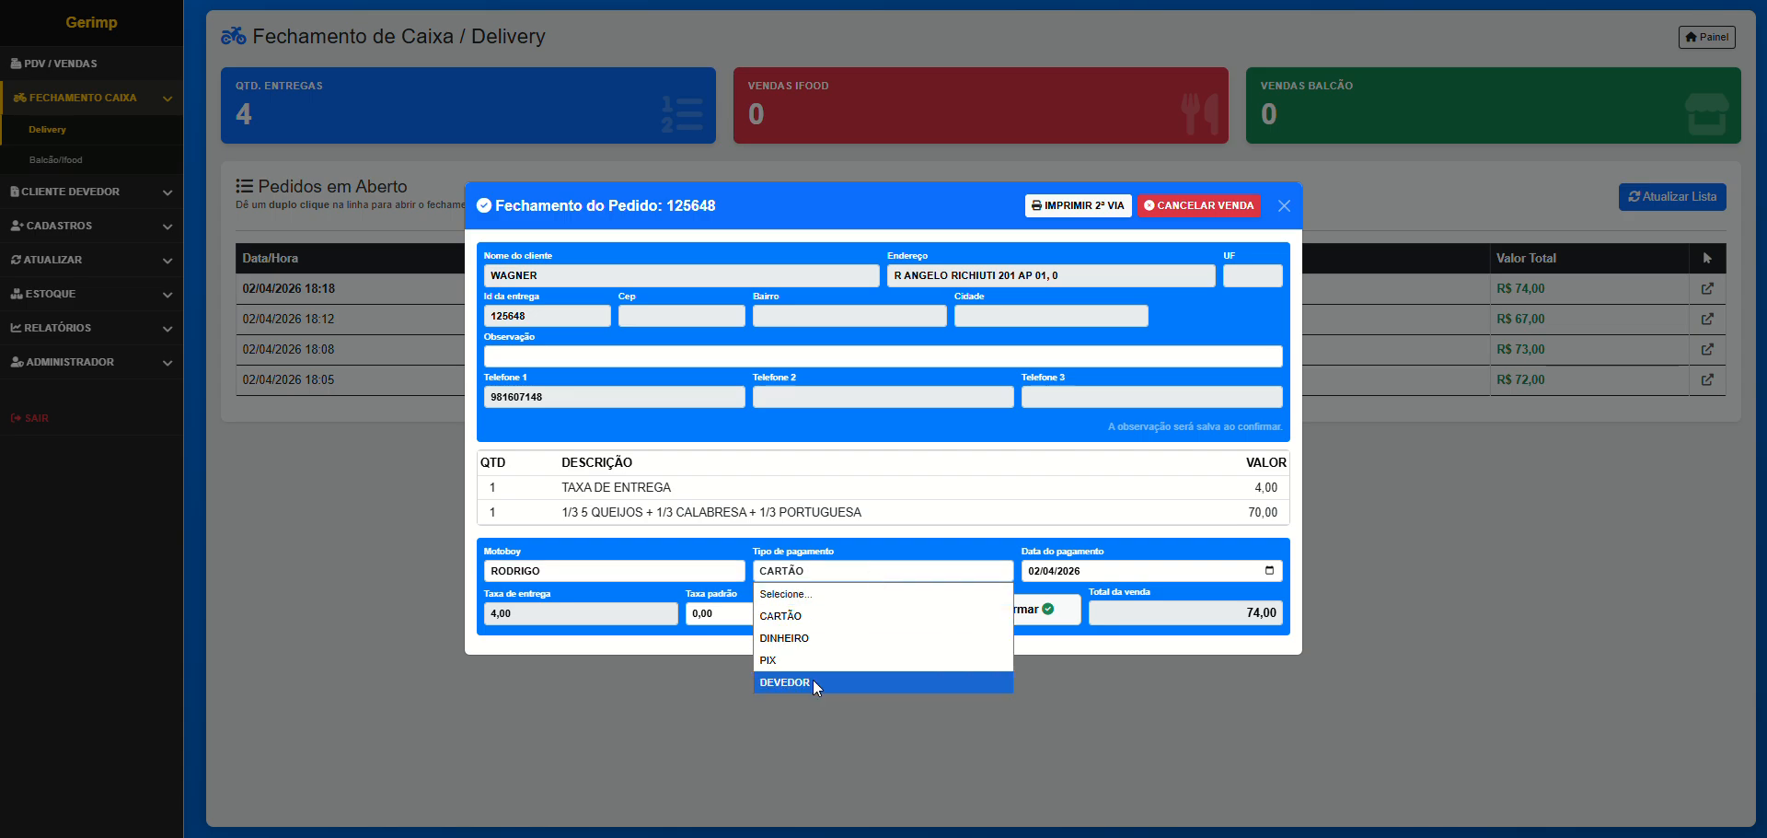
click(808, 679)
click(1005, 615)
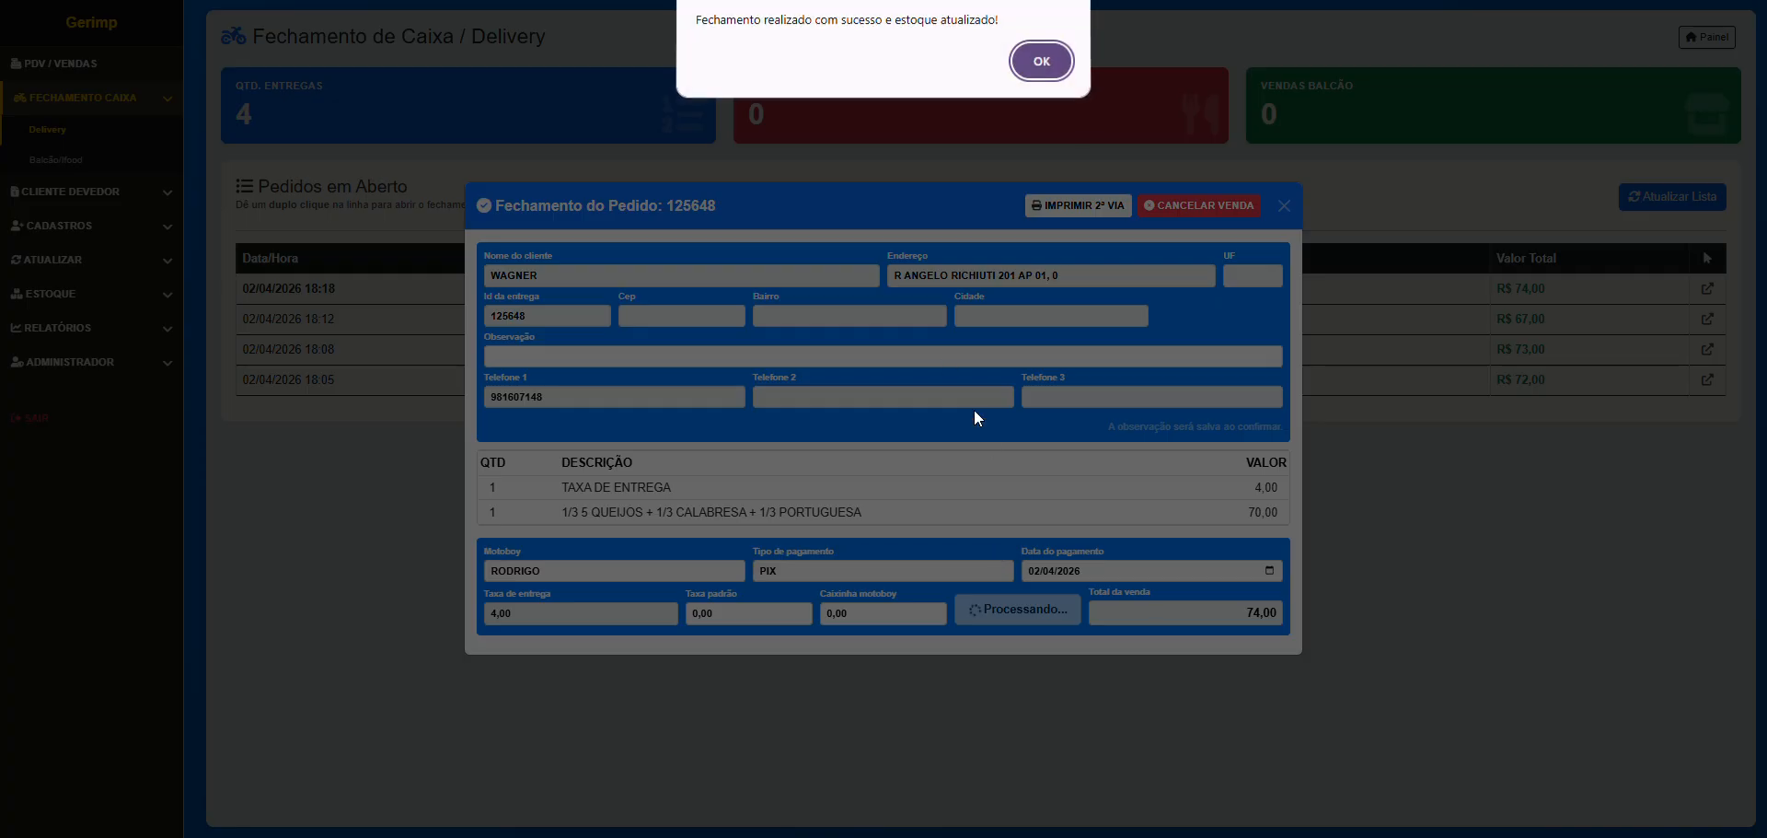
click(1039, 60)
Close the 18:12 delivery order, assigning the same motoboy and choosing PIX as the payment type
double_click(612, 289)
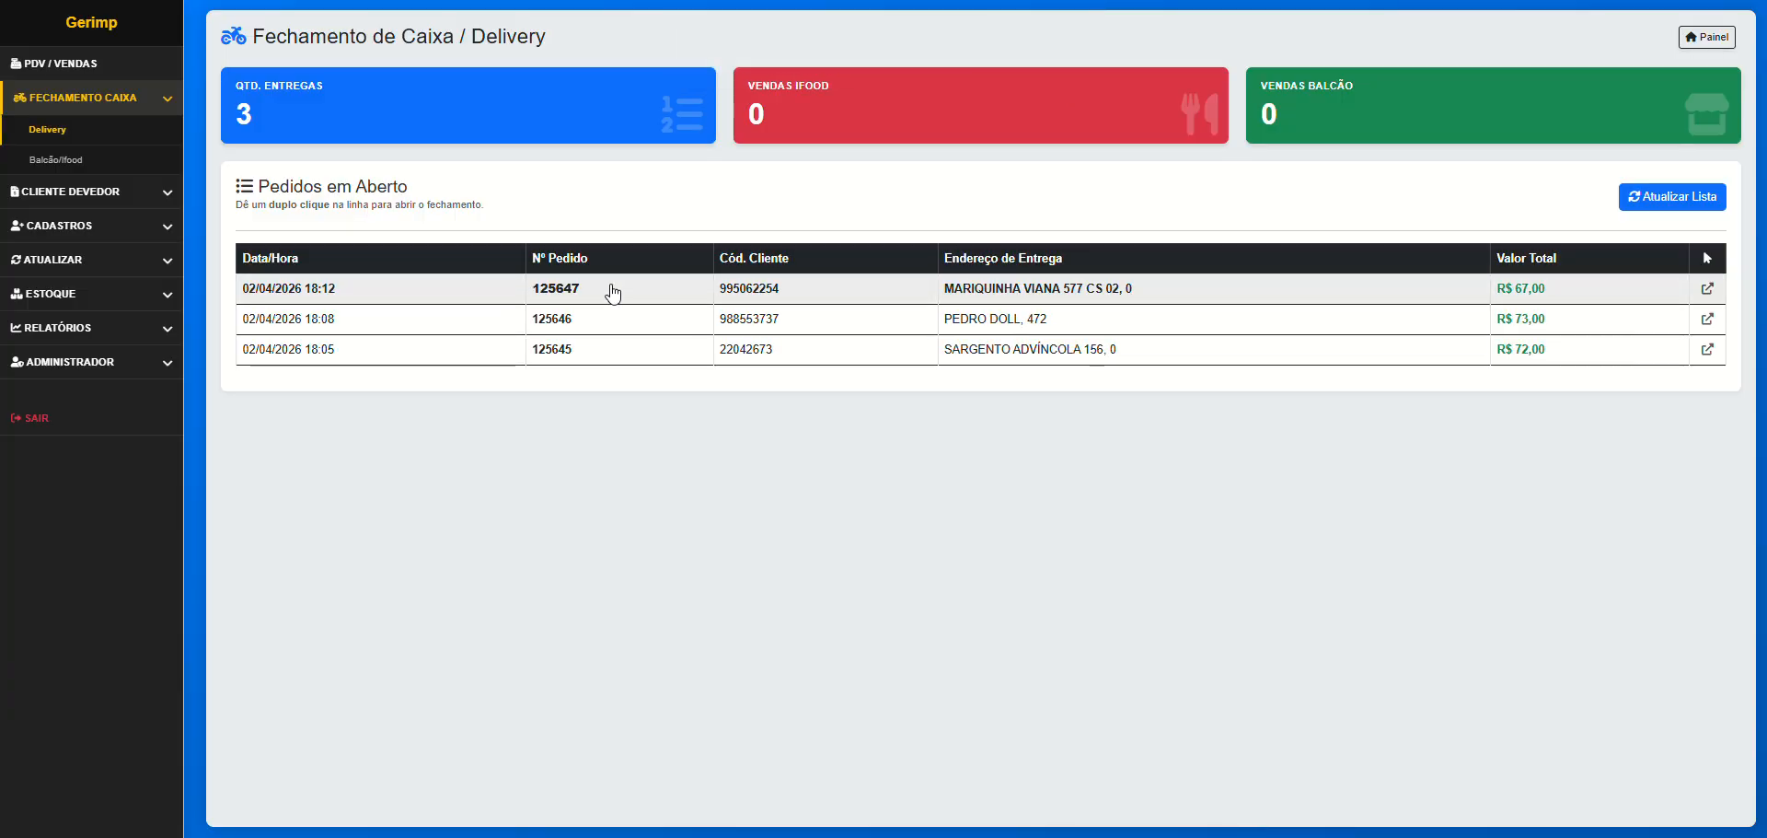
click(678, 573)
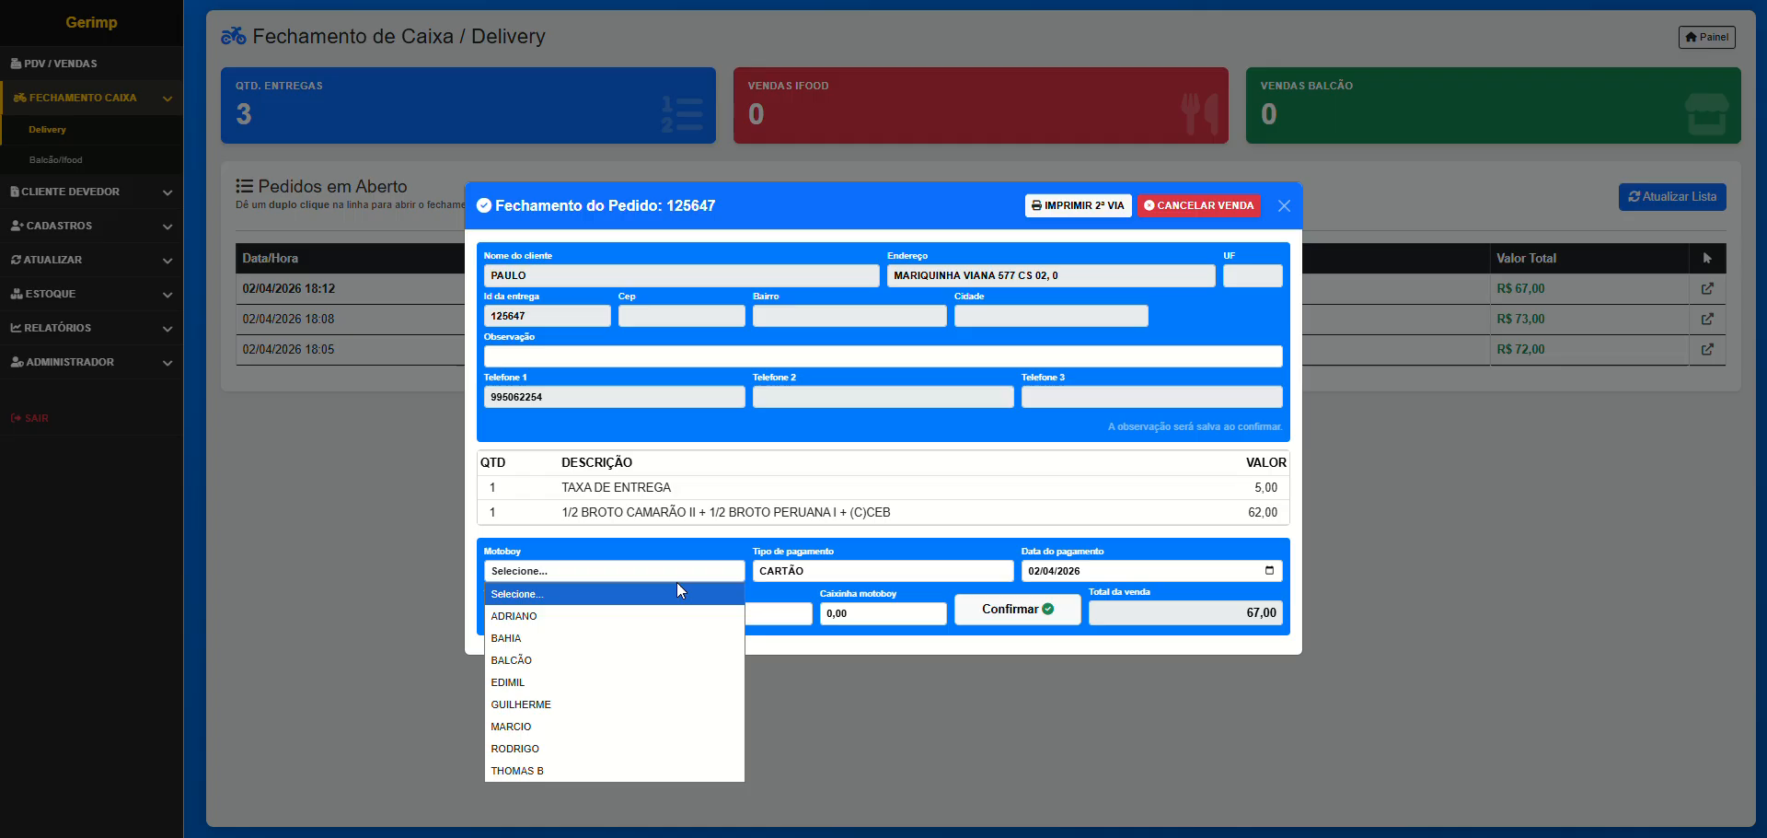
click(600, 746)
click(869, 572)
click(853, 660)
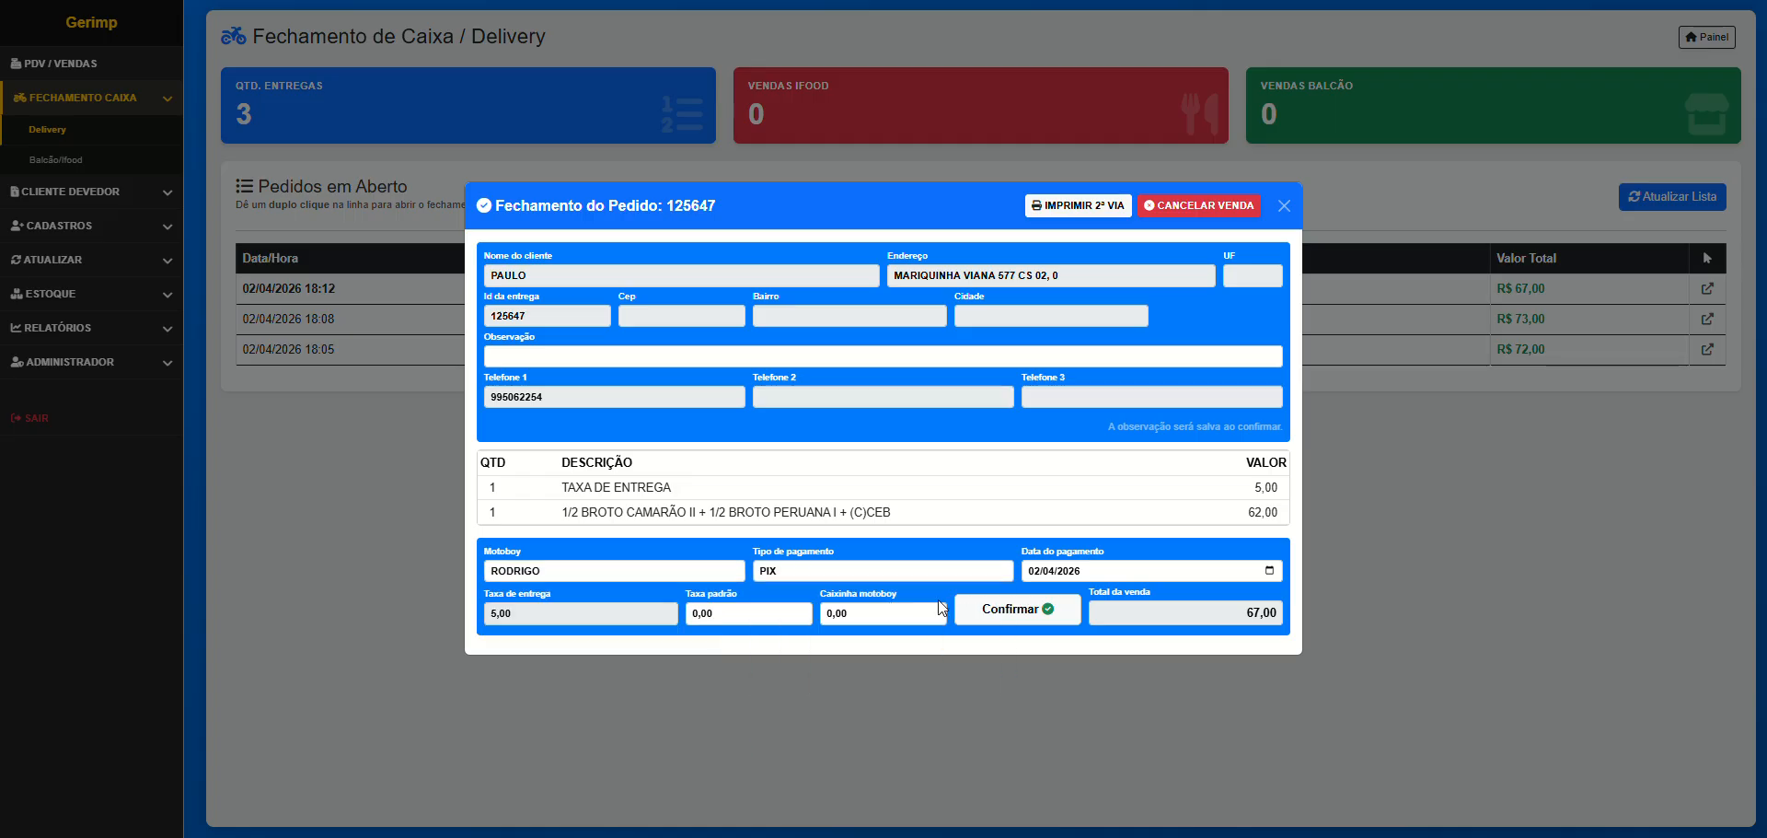
click(974, 606)
click(1054, 78)
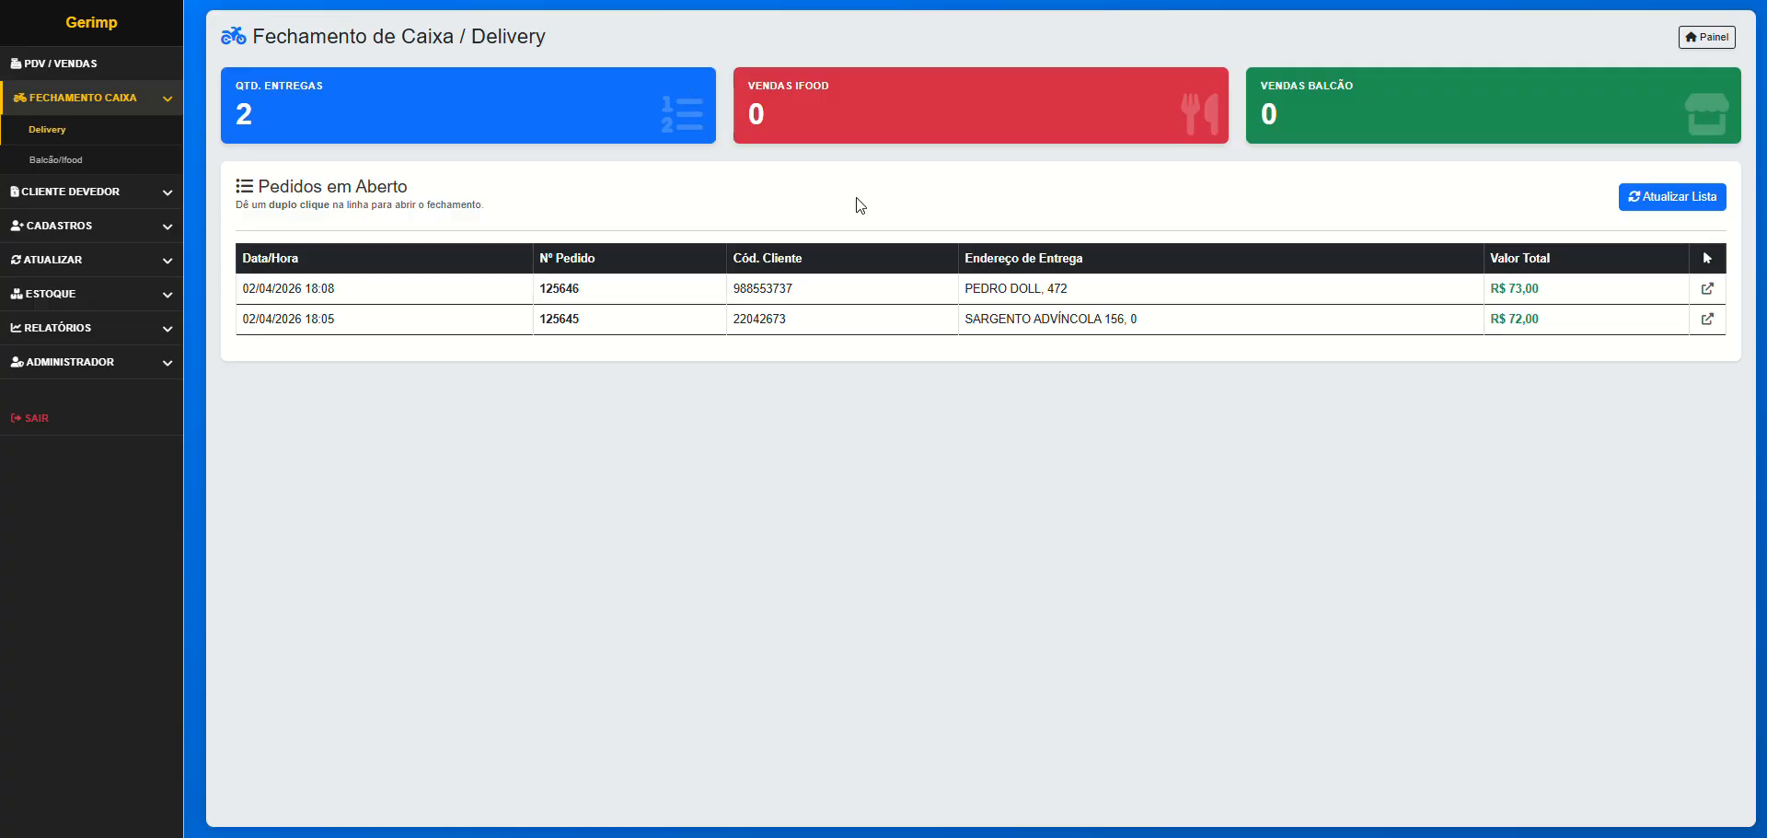
Assign the motoboy to the 18:08 delivery order and close it with CARTÃO as the payment type
double_click(651, 295)
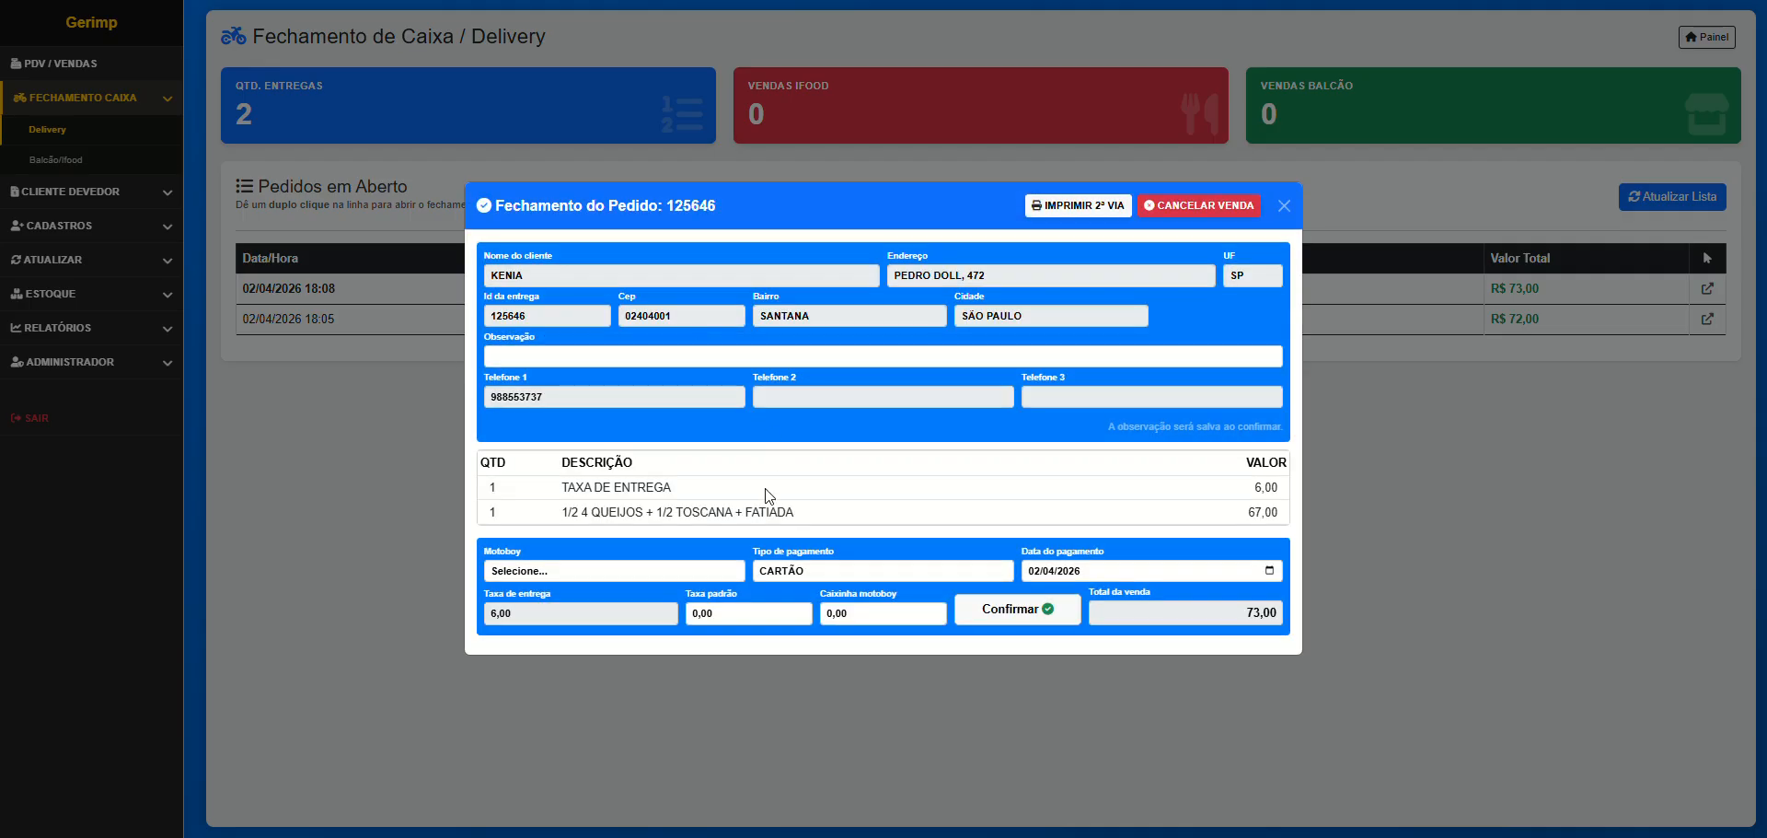
click(663, 572)
click(593, 747)
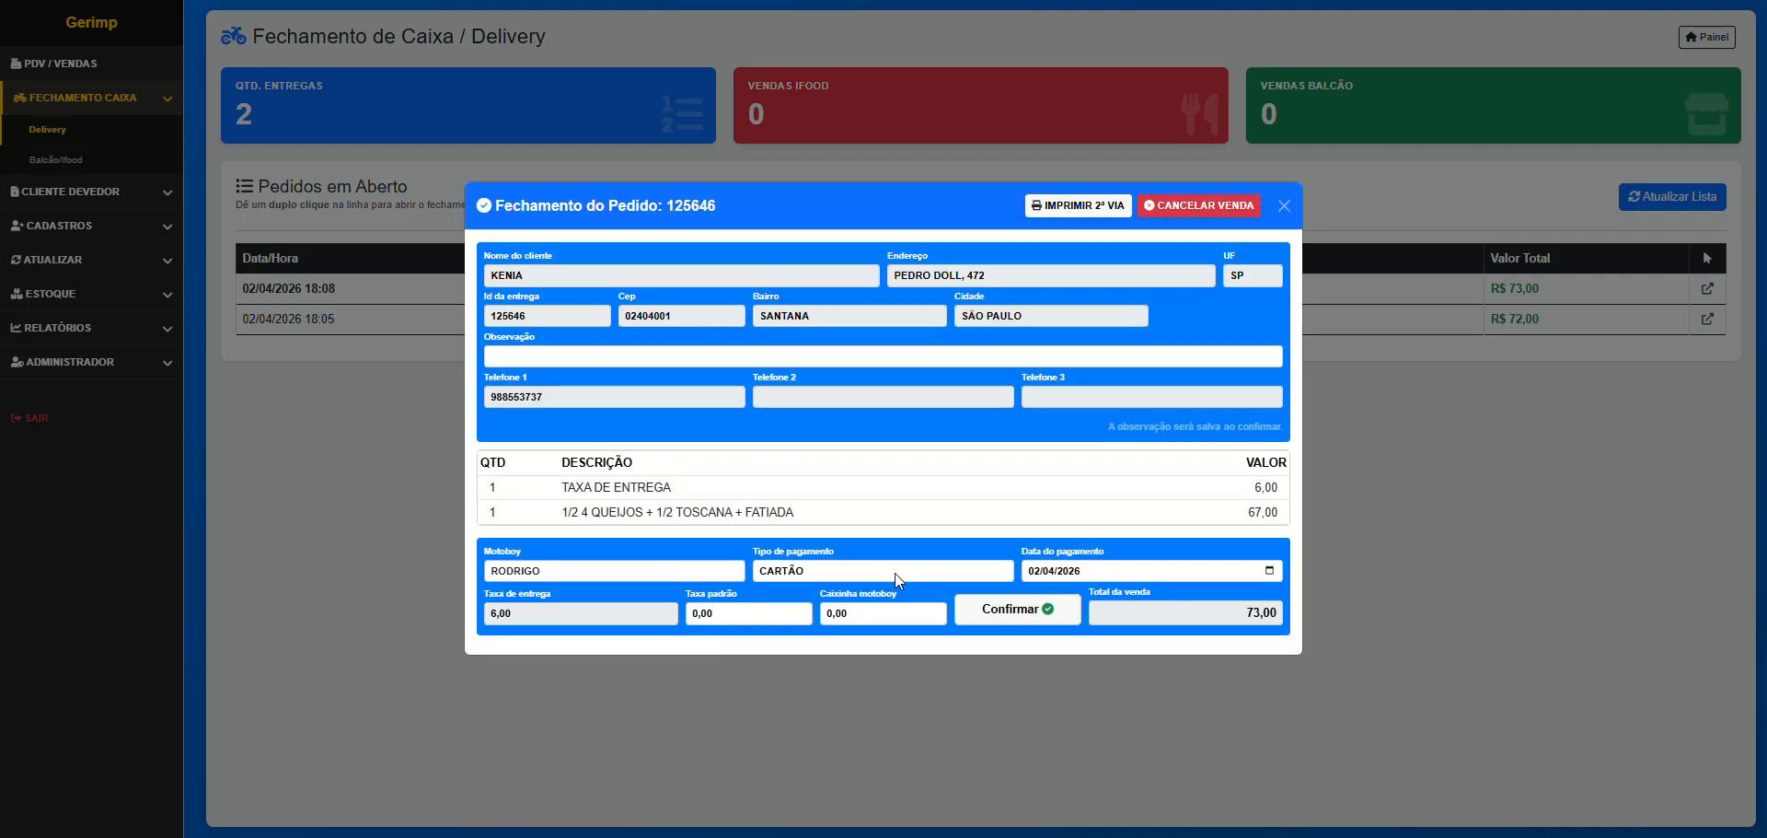
click(1014, 613)
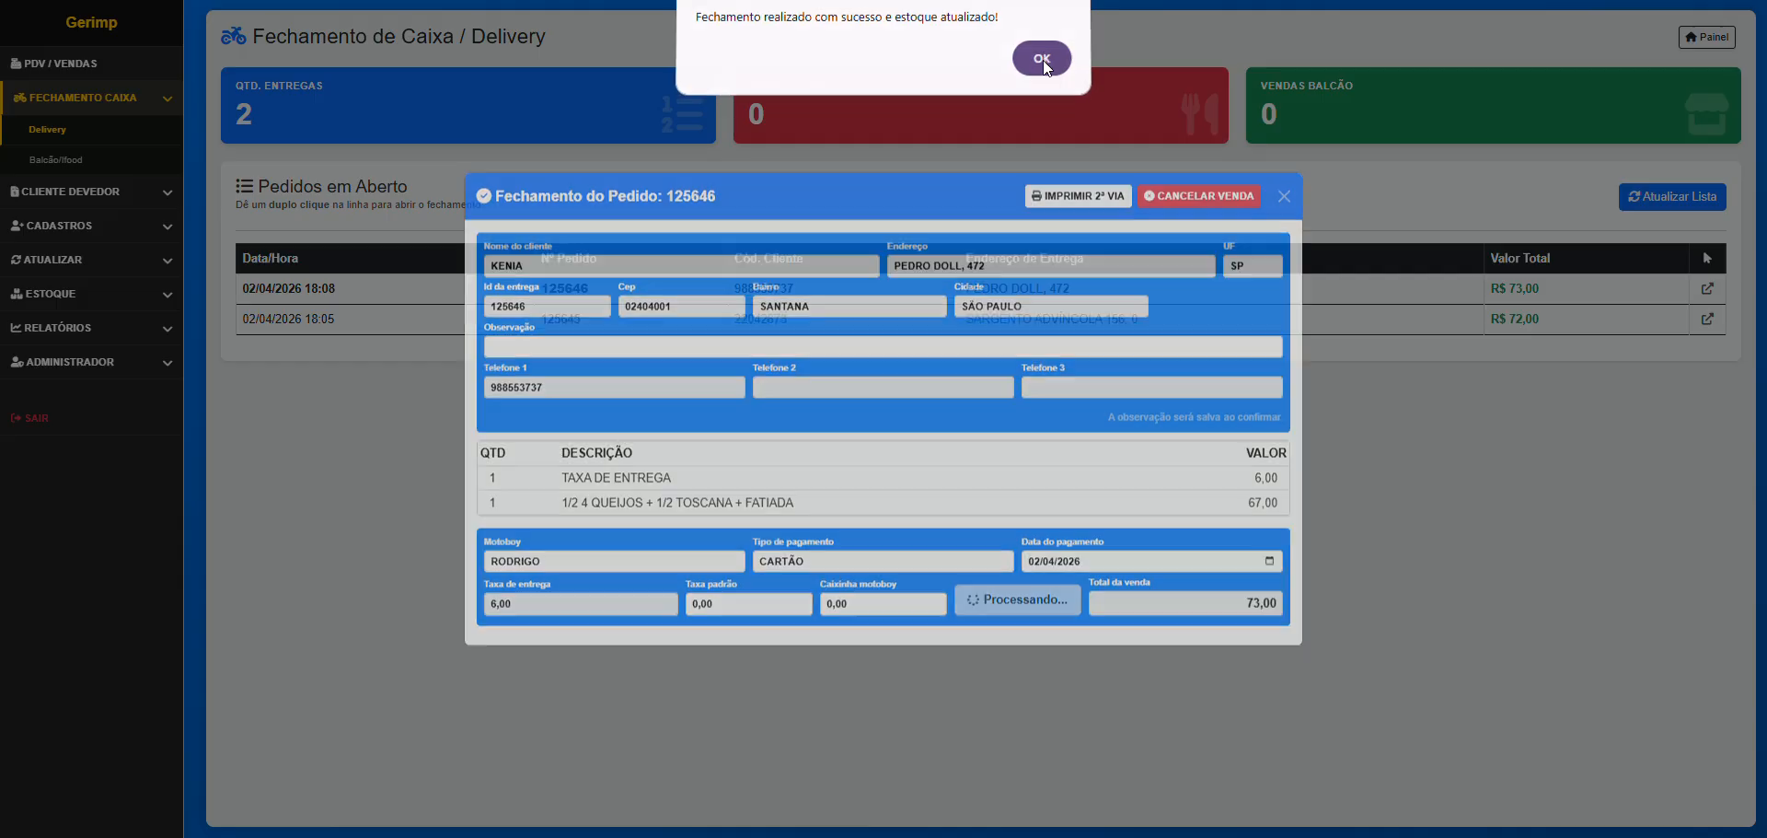
click(1042, 61)
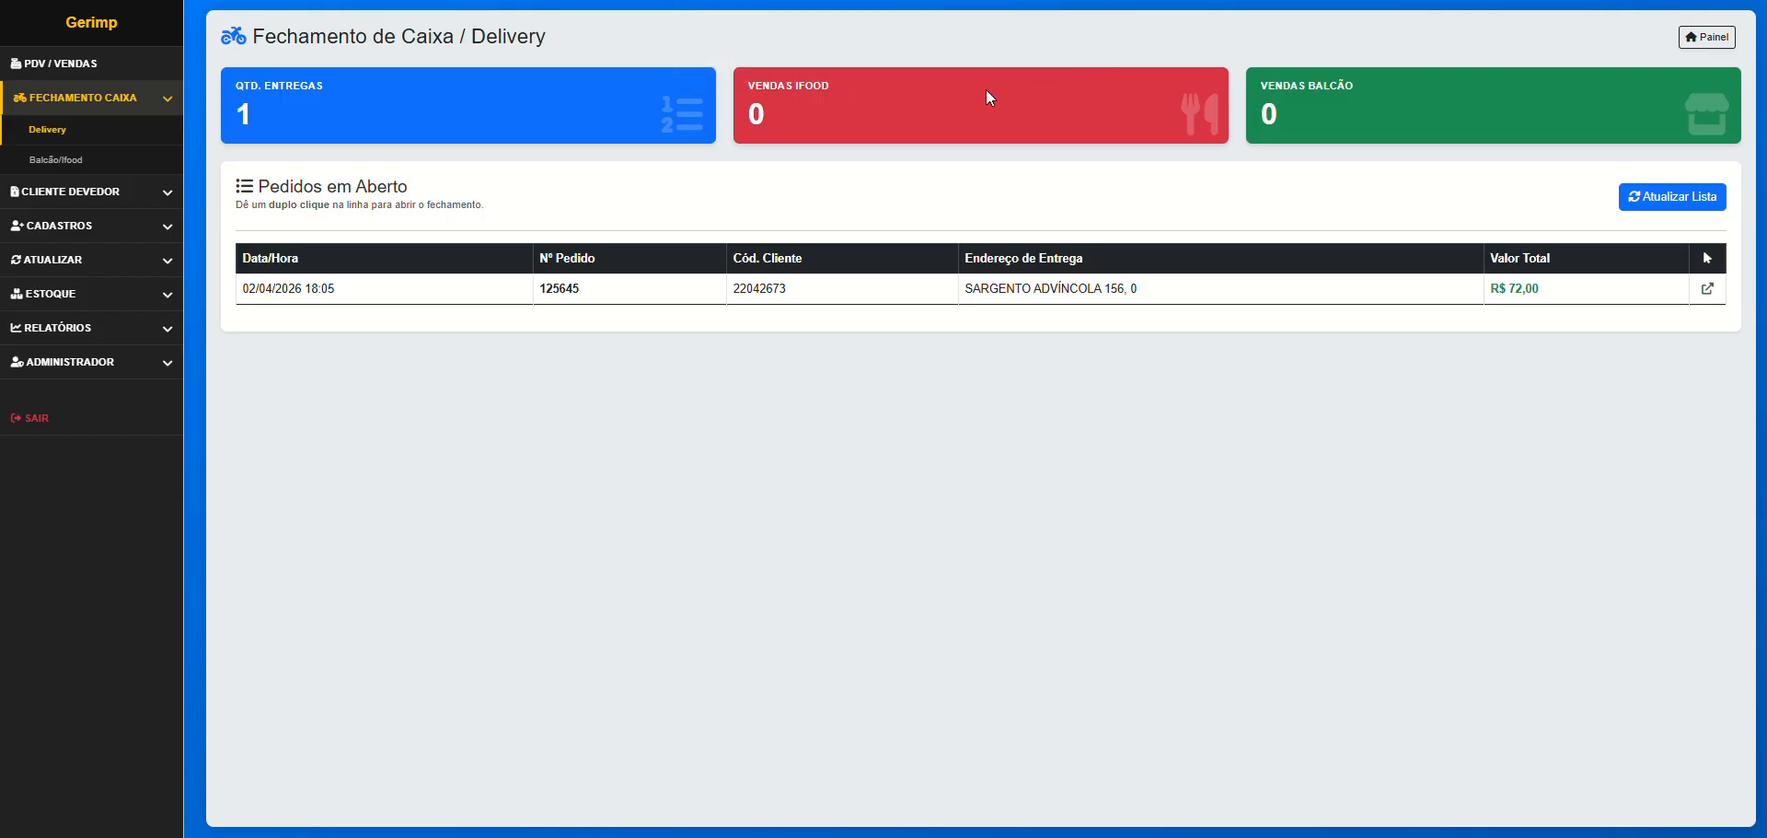
Close the last open delivery order, from 18:05, with the motoboy assigned and the payment type set to DINHEIRO
double_click(623, 291)
click(673, 571)
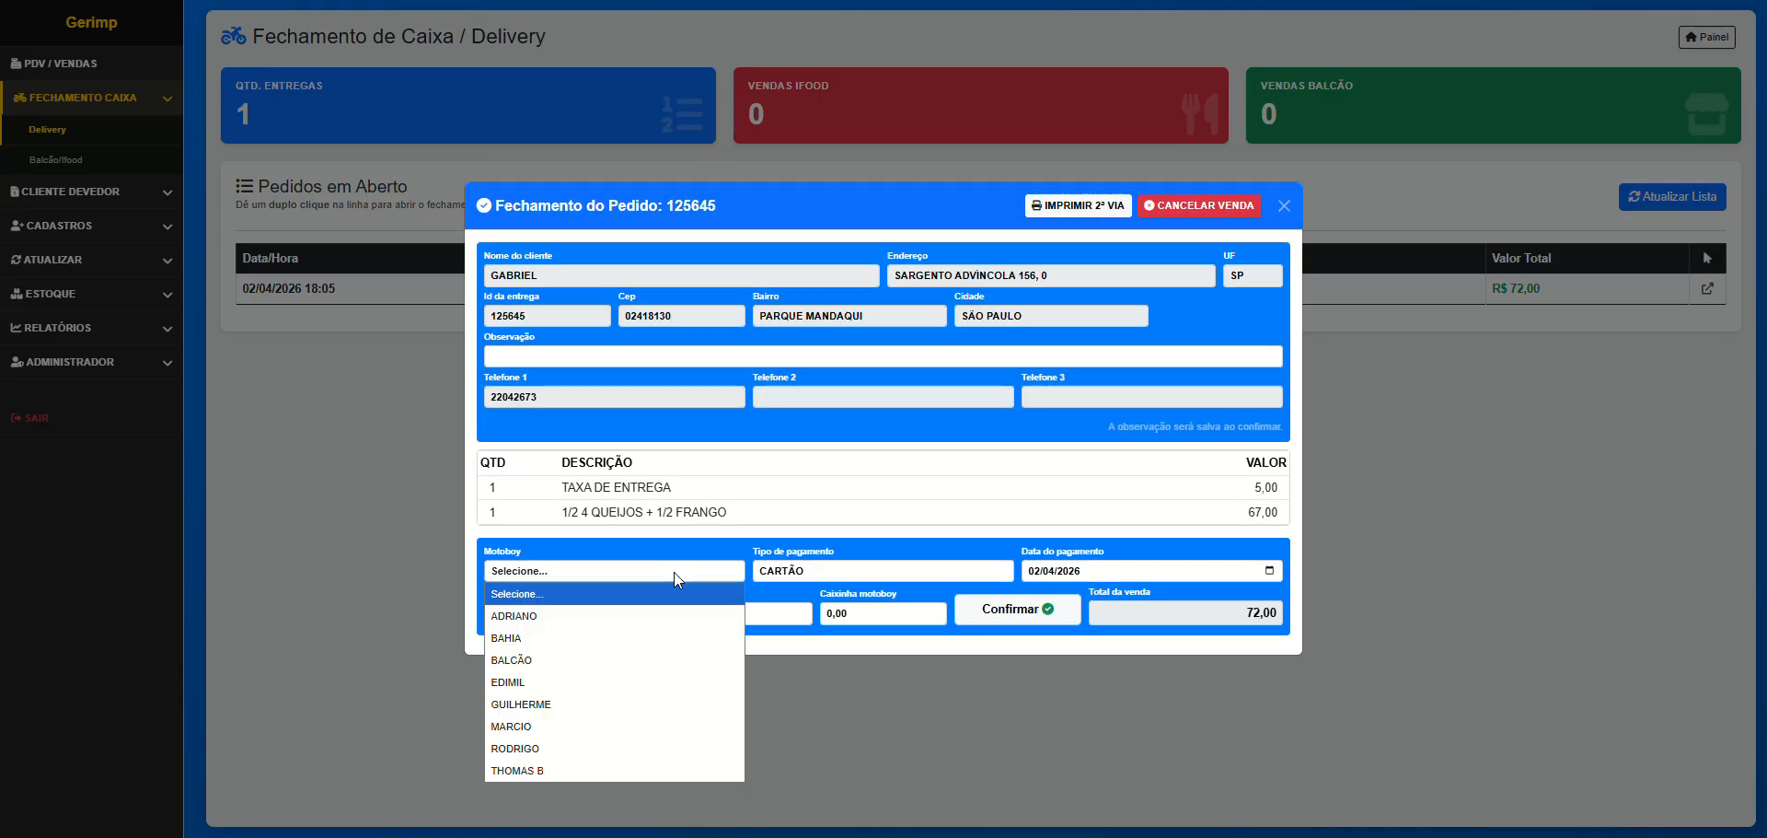
click(589, 746)
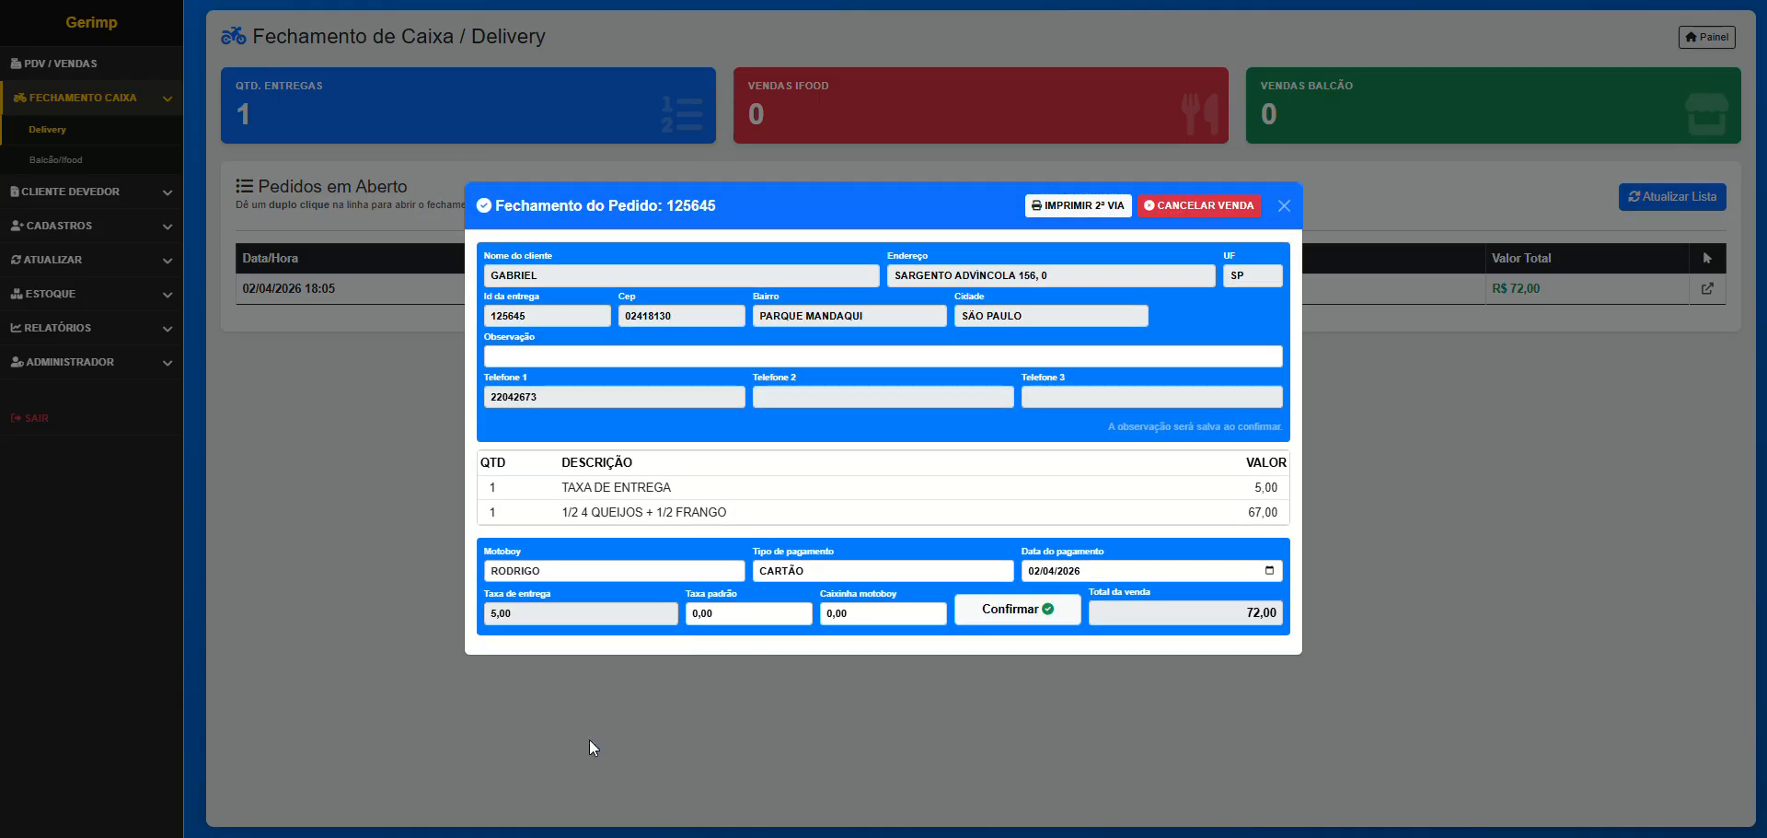
click(893, 570)
click(817, 632)
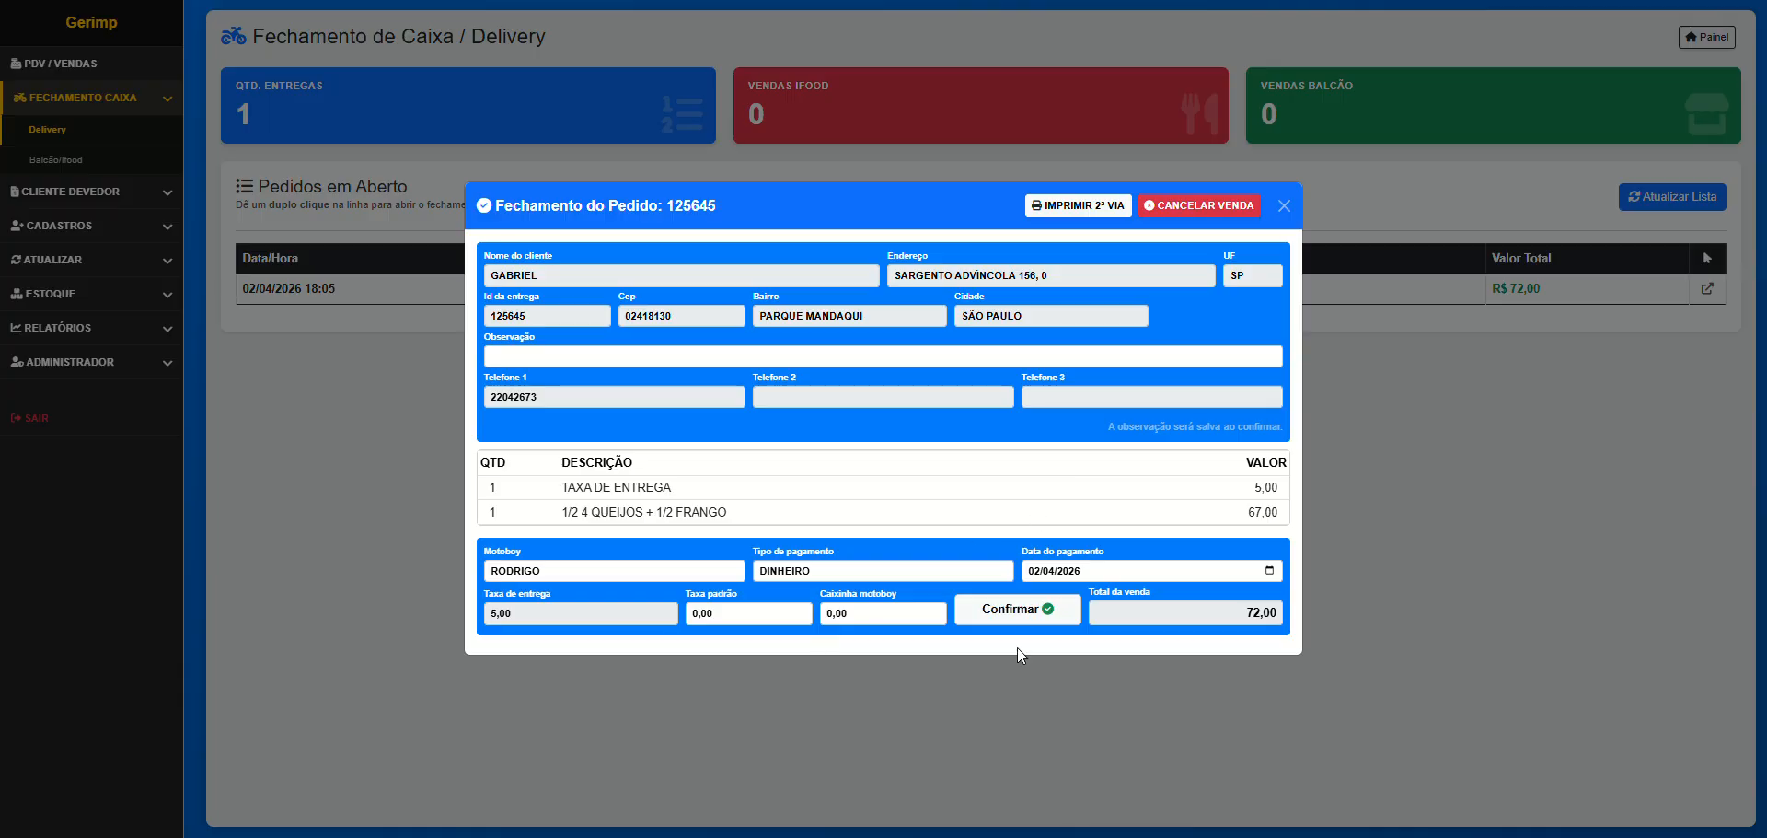
click(999, 614)
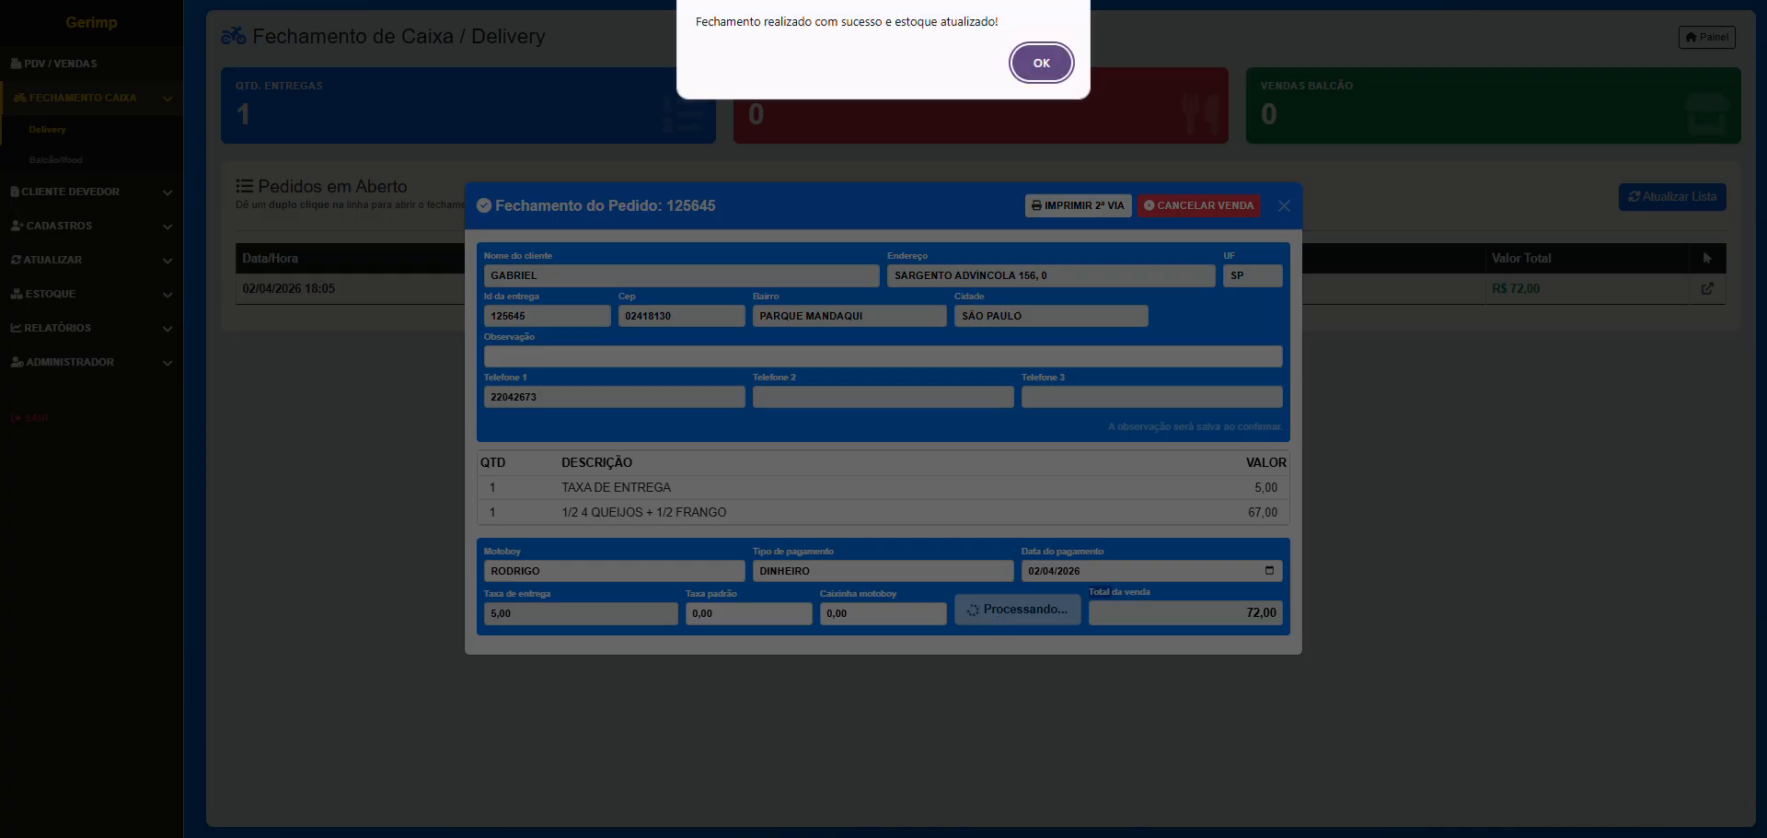
click(1055, 70)
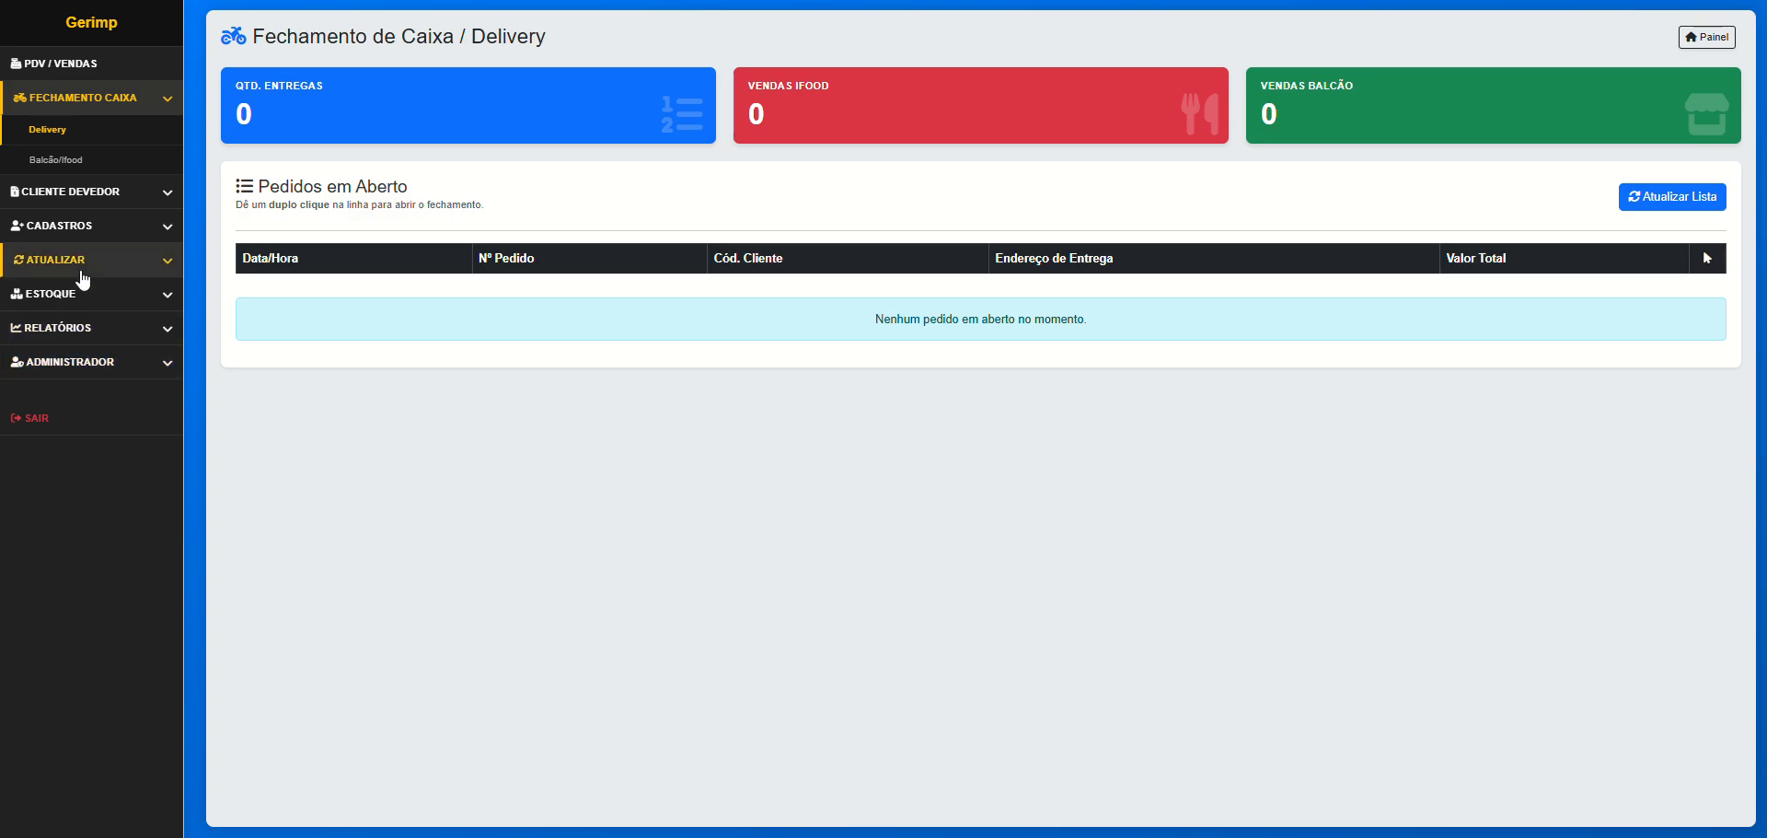
Open the cash closing report and examine the day's delivery totals by payment type
click(86, 330)
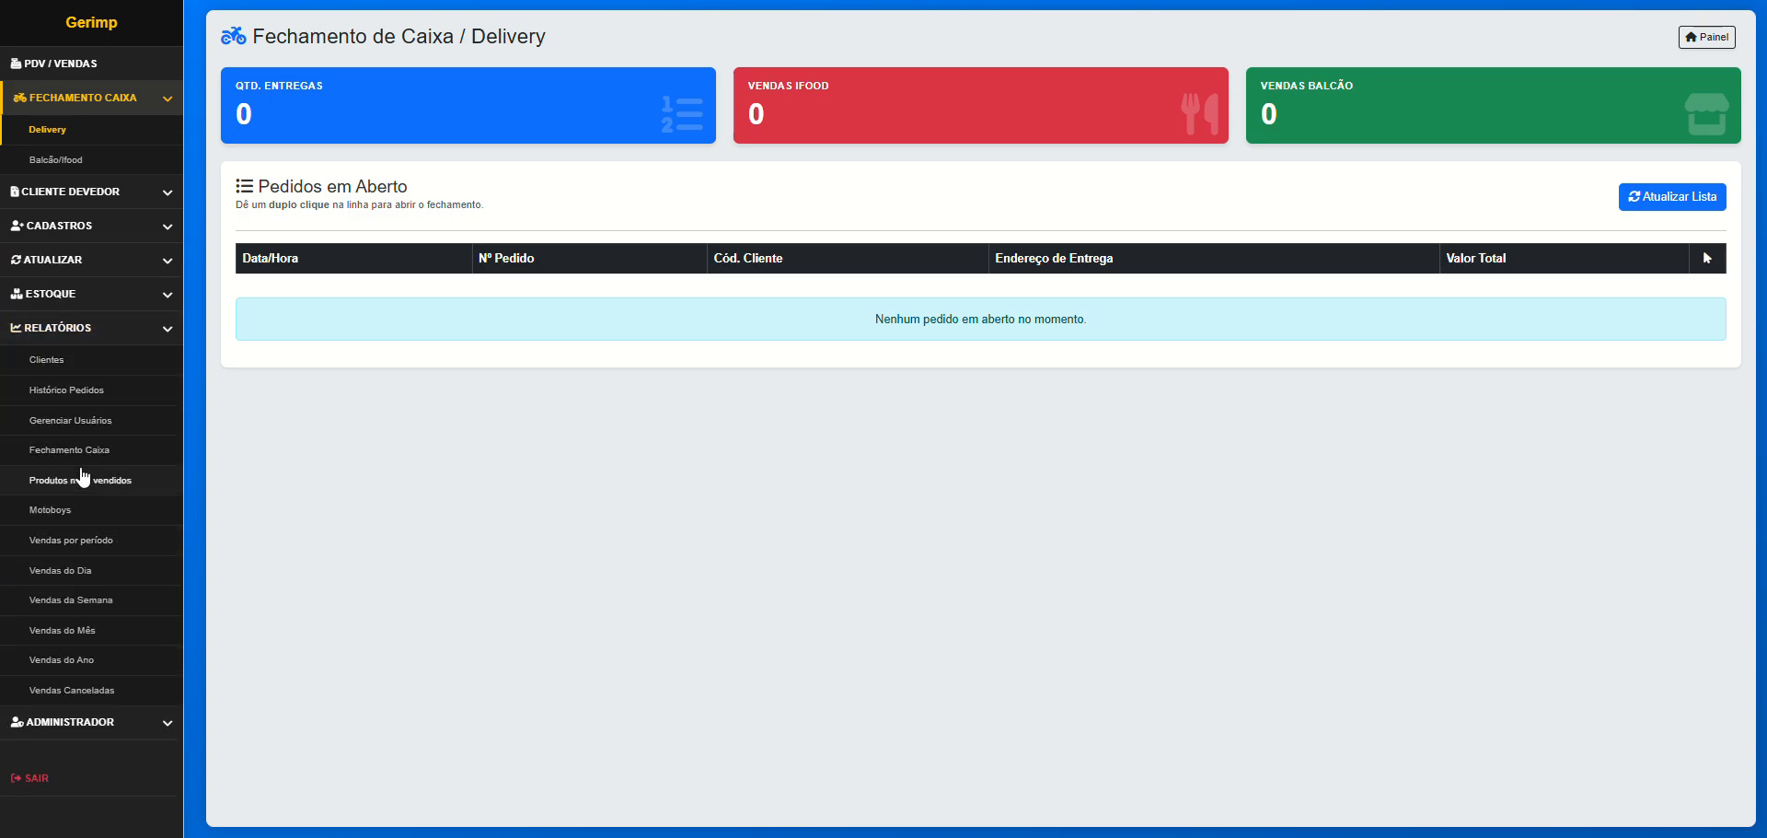
click(69, 449)
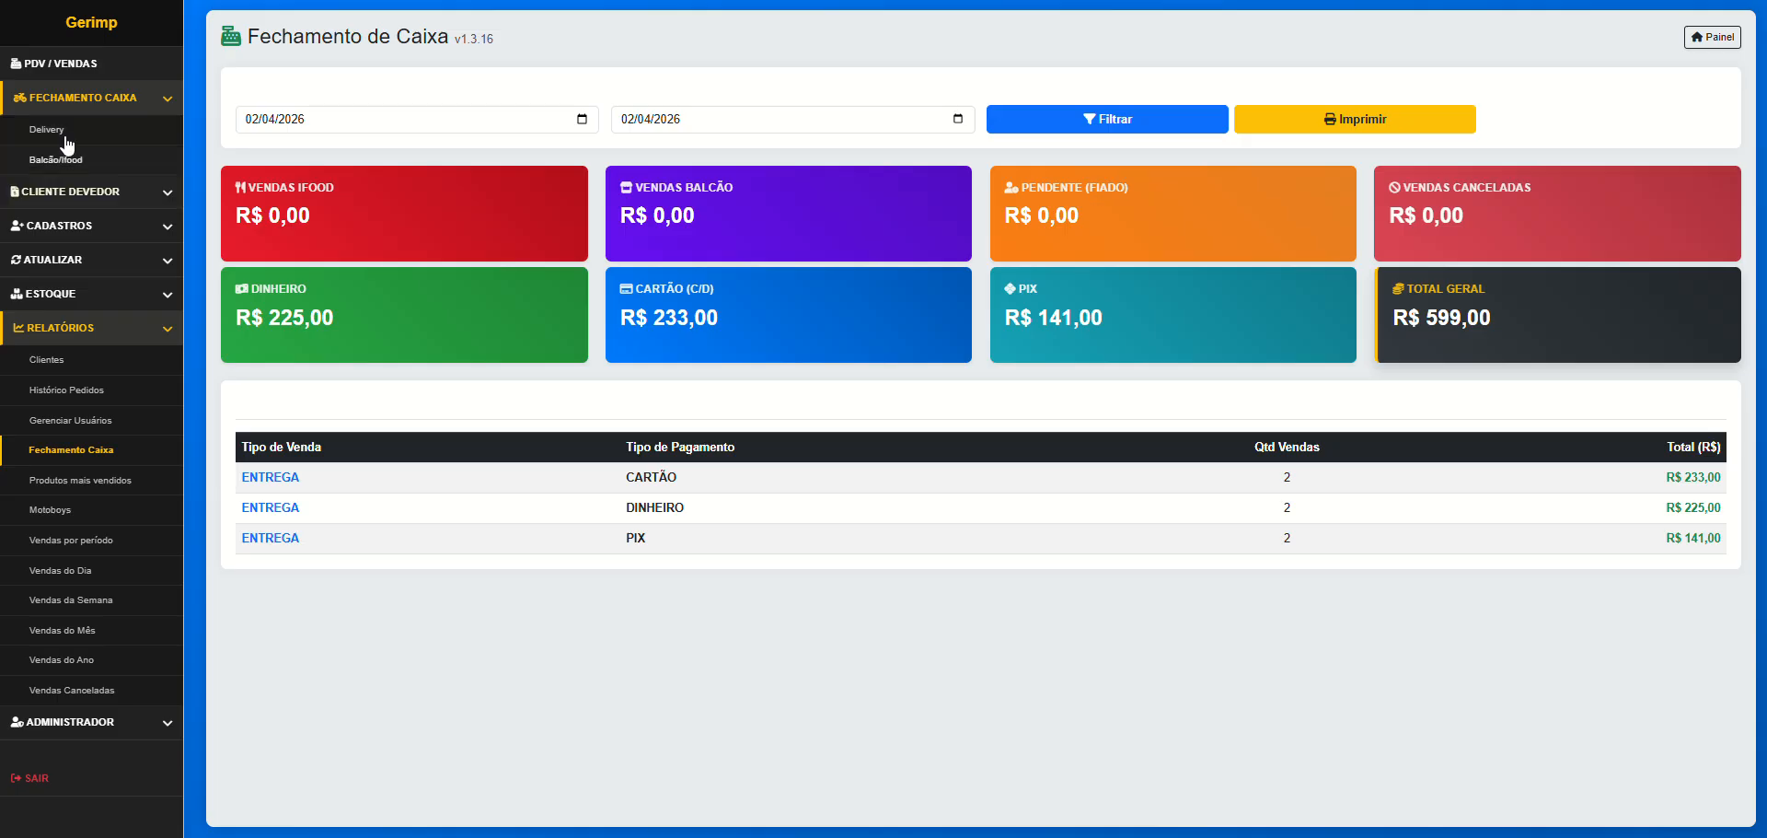
Open occupied table 20 in the point of sale's table management and finalize its sale with payment by CARTÃO
click(65, 59)
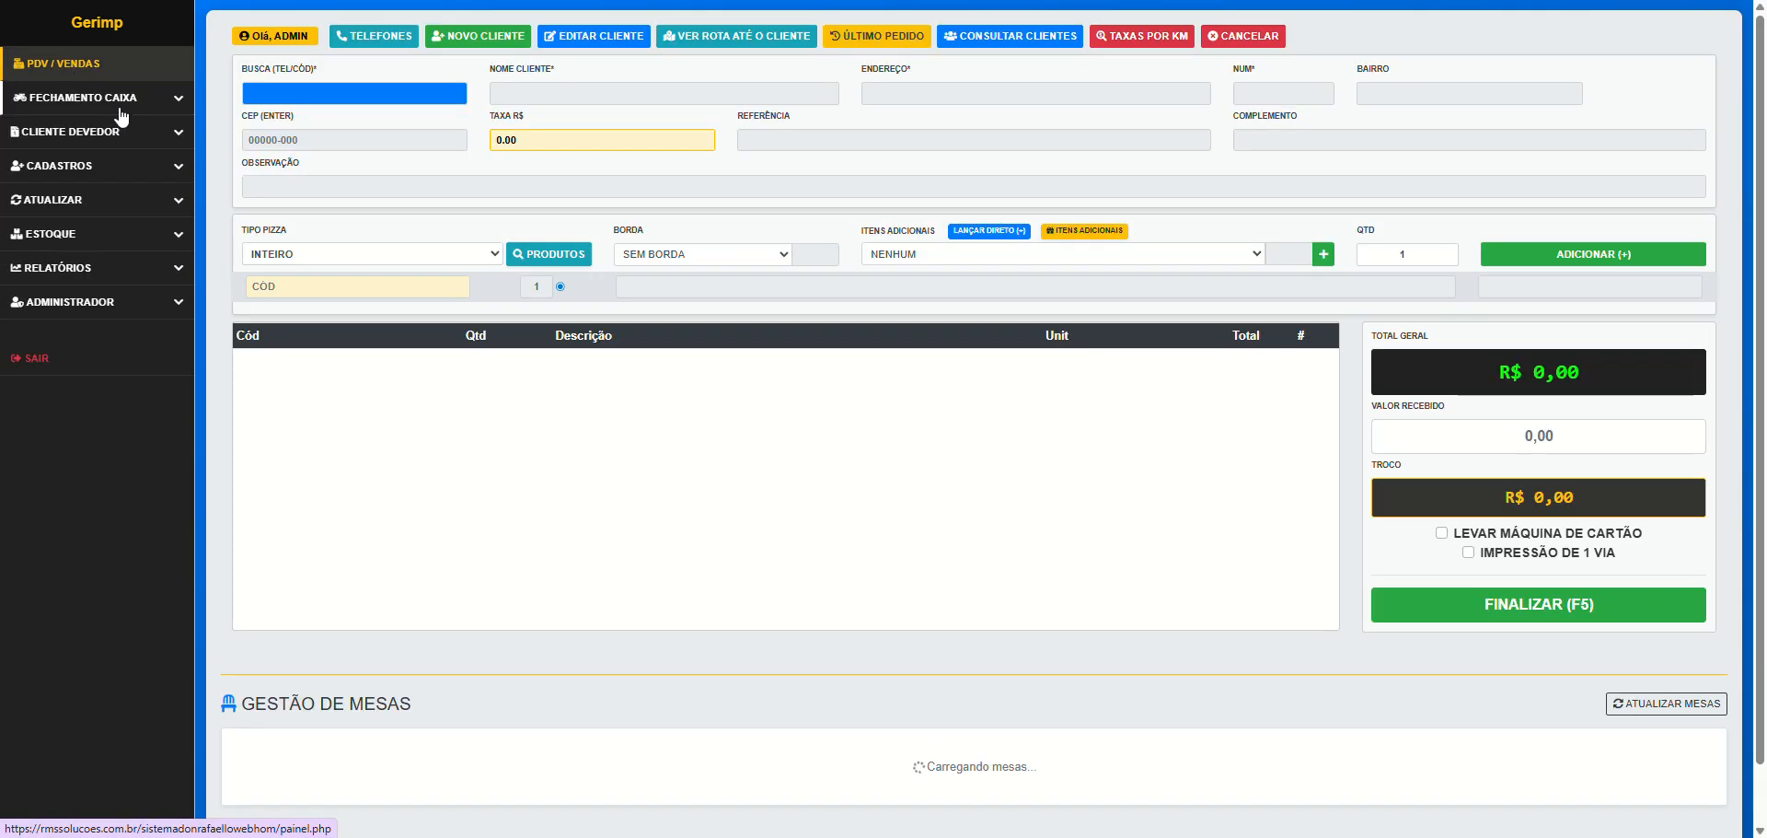
scroll(837, 332, down, 5)
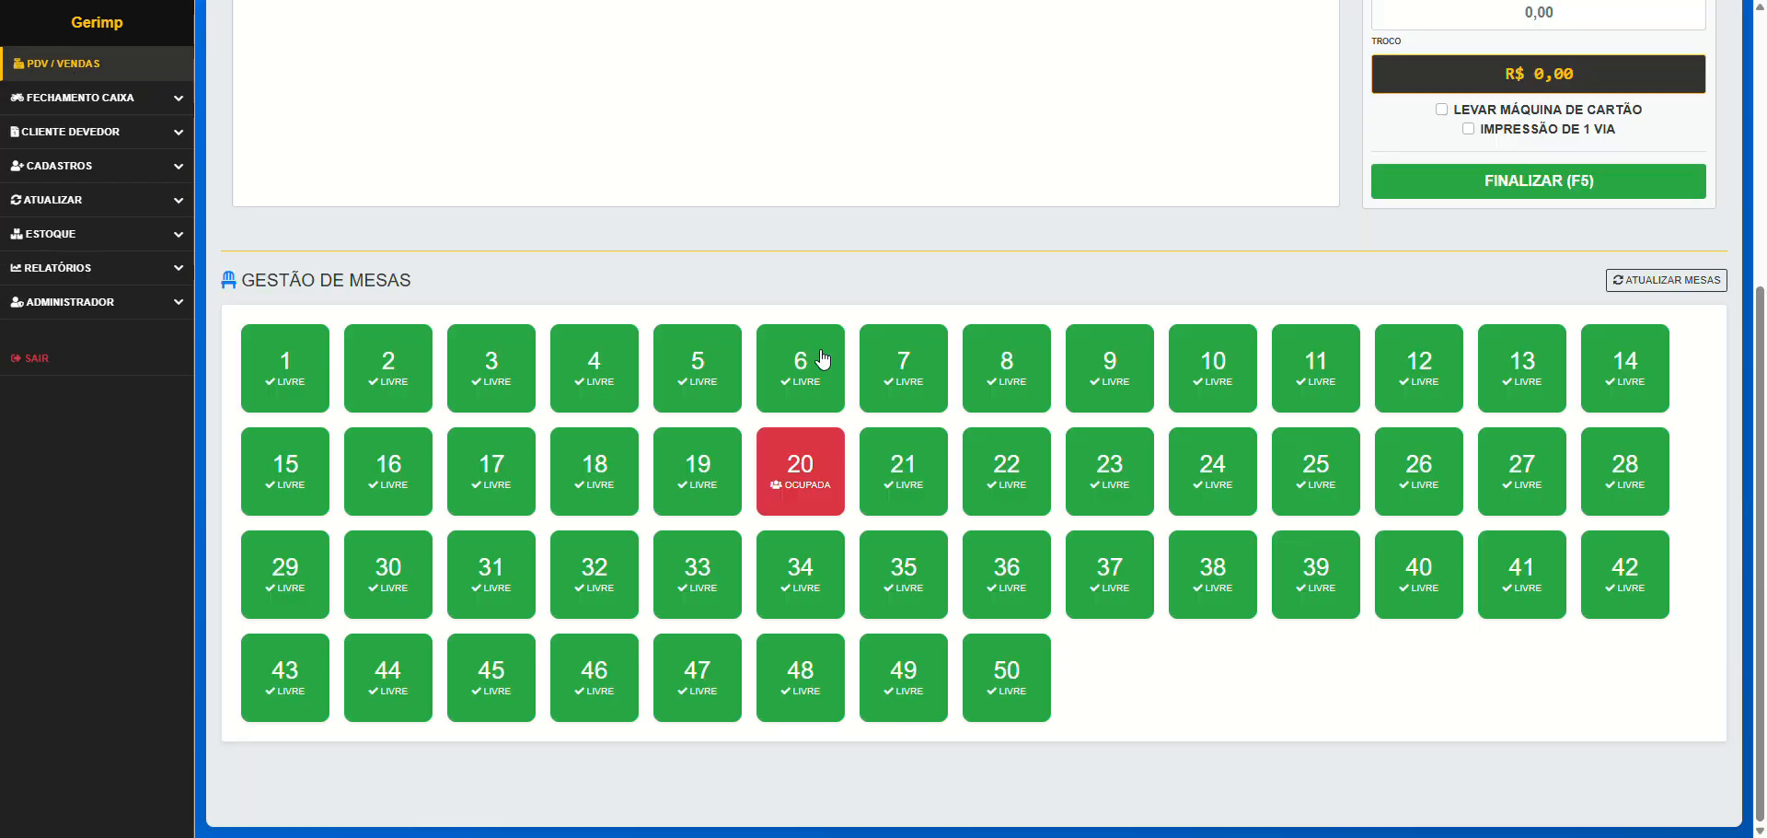
click(799, 476)
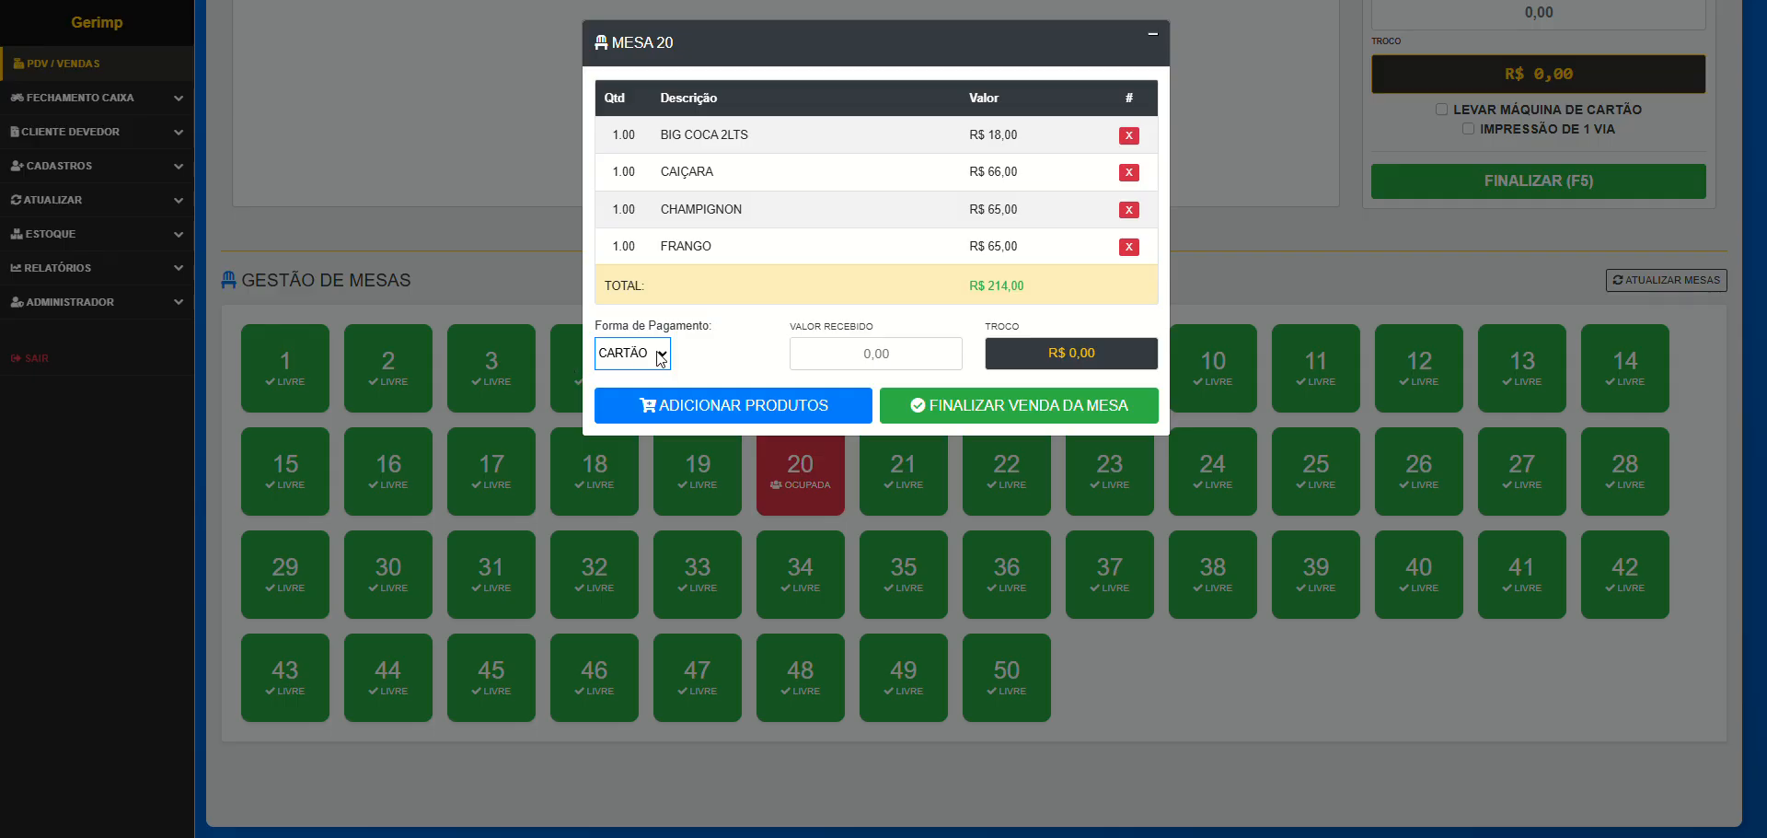
click(999, 406)
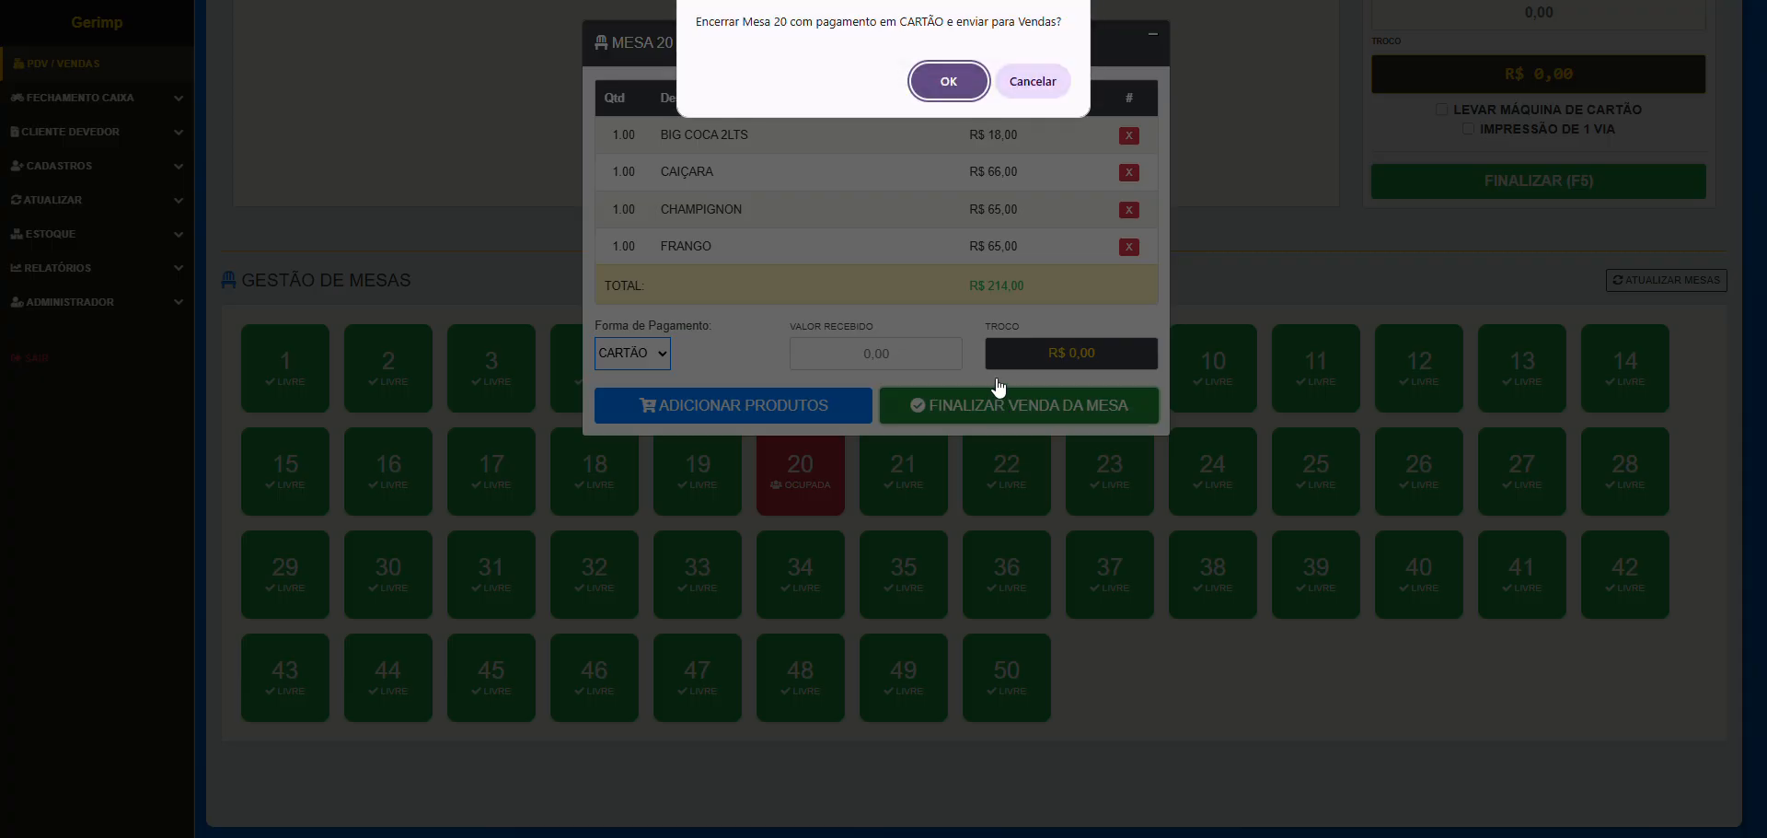
click(949, 82)
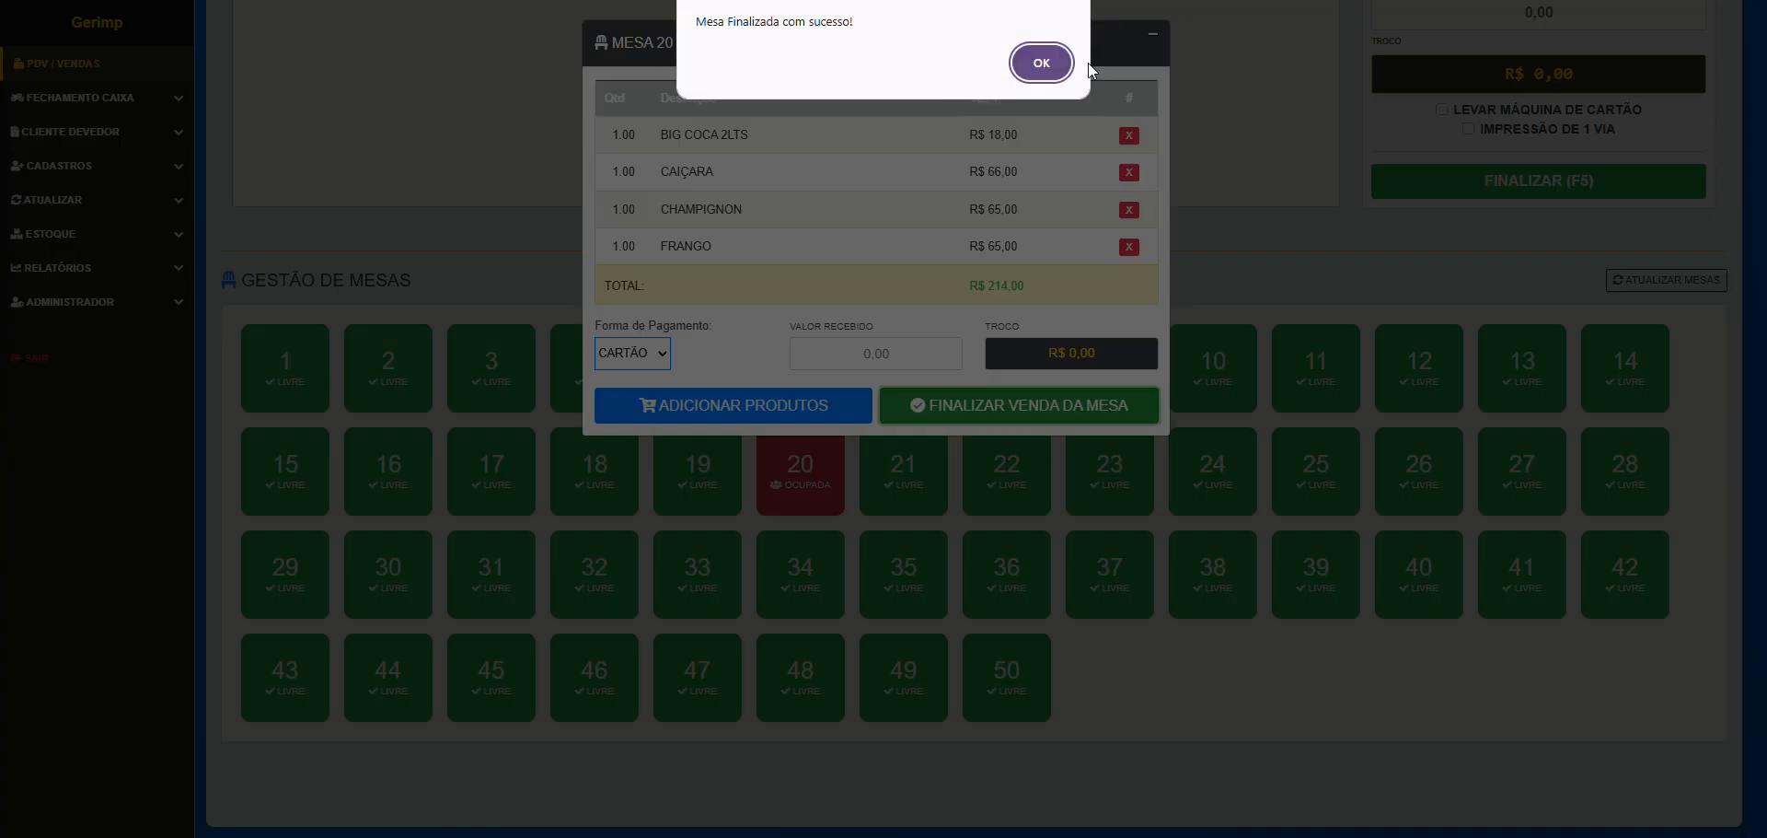
click(1055, 63)
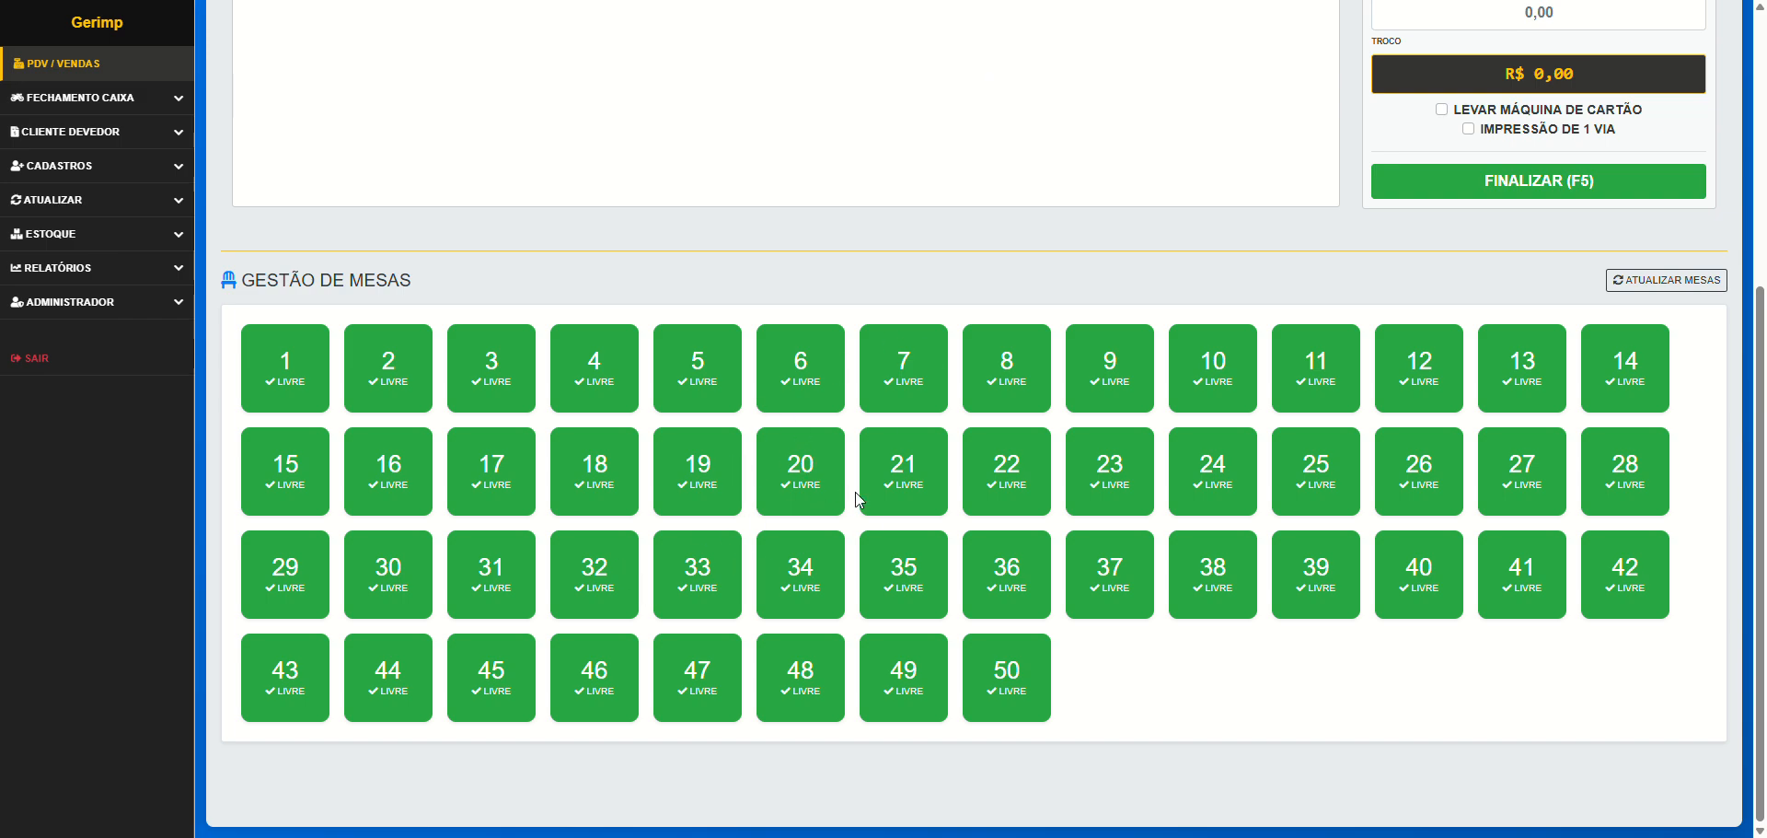
Reopen the cash closing report to check how the table sale is included in the day's totals
click(85, 267)
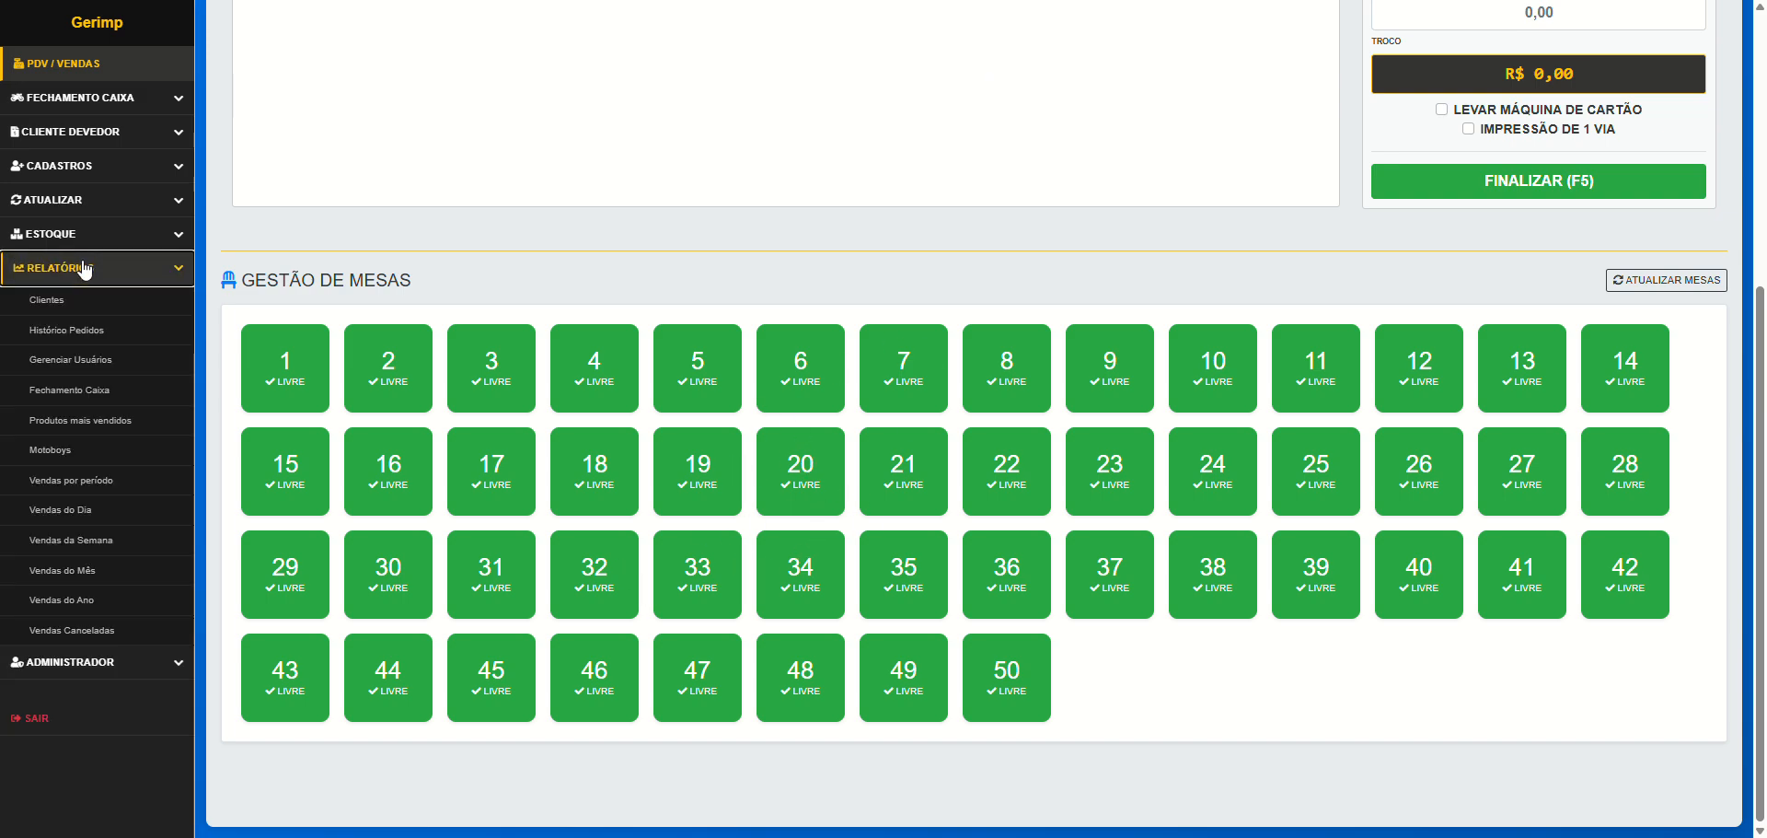
click(69, 391)
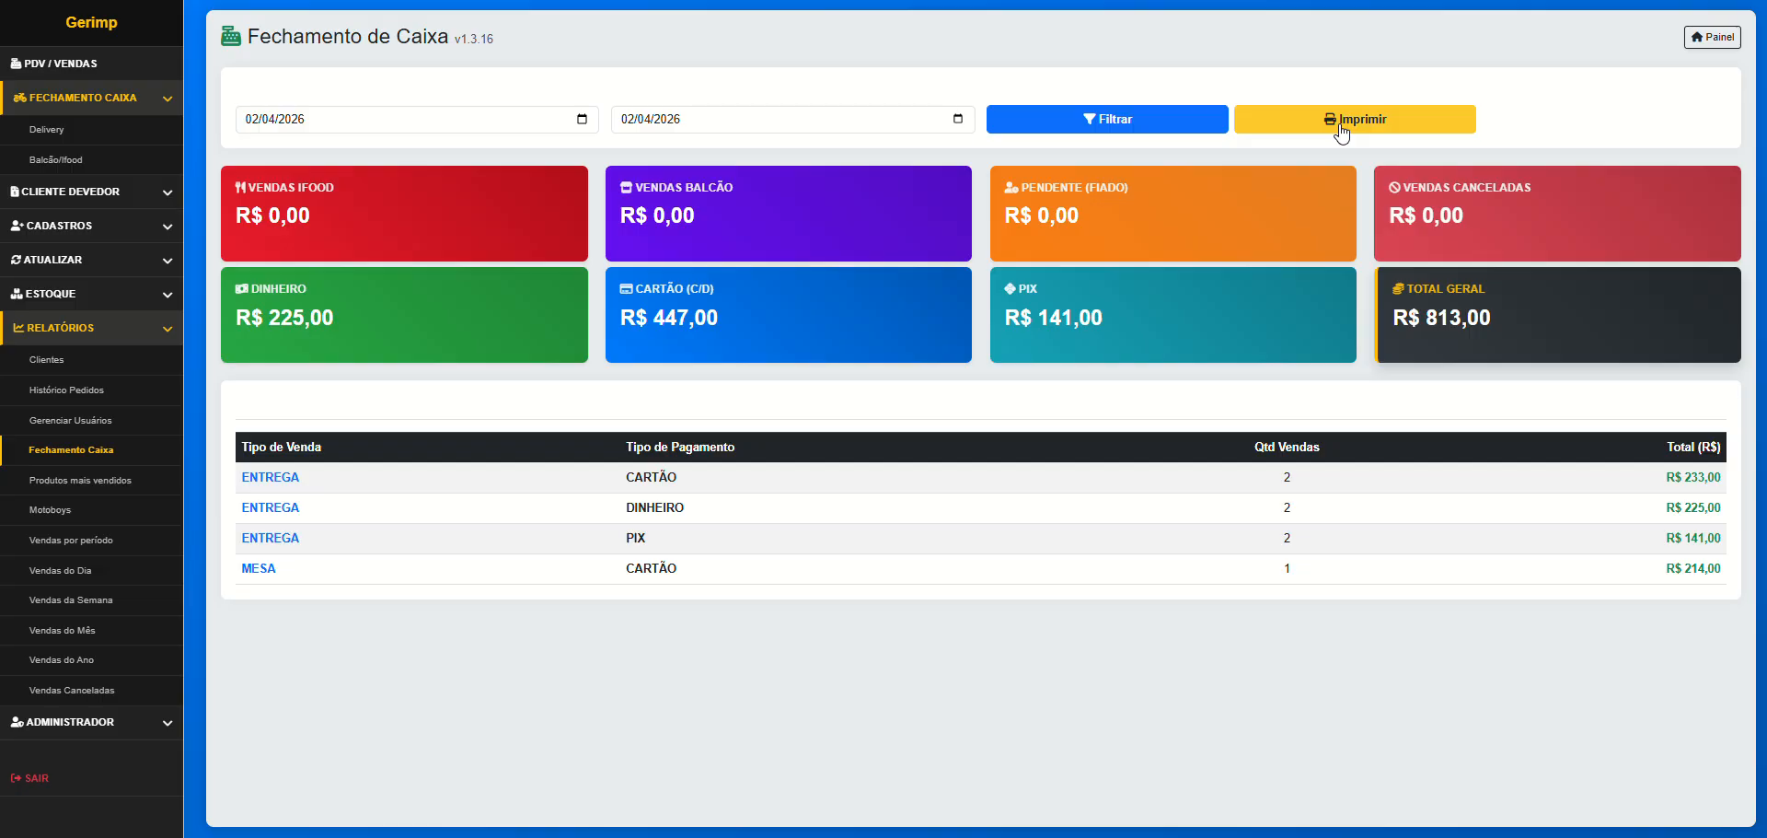
Open the order history report and make its customer or order search ready for entry
click(64, 390)
click(406, 112)
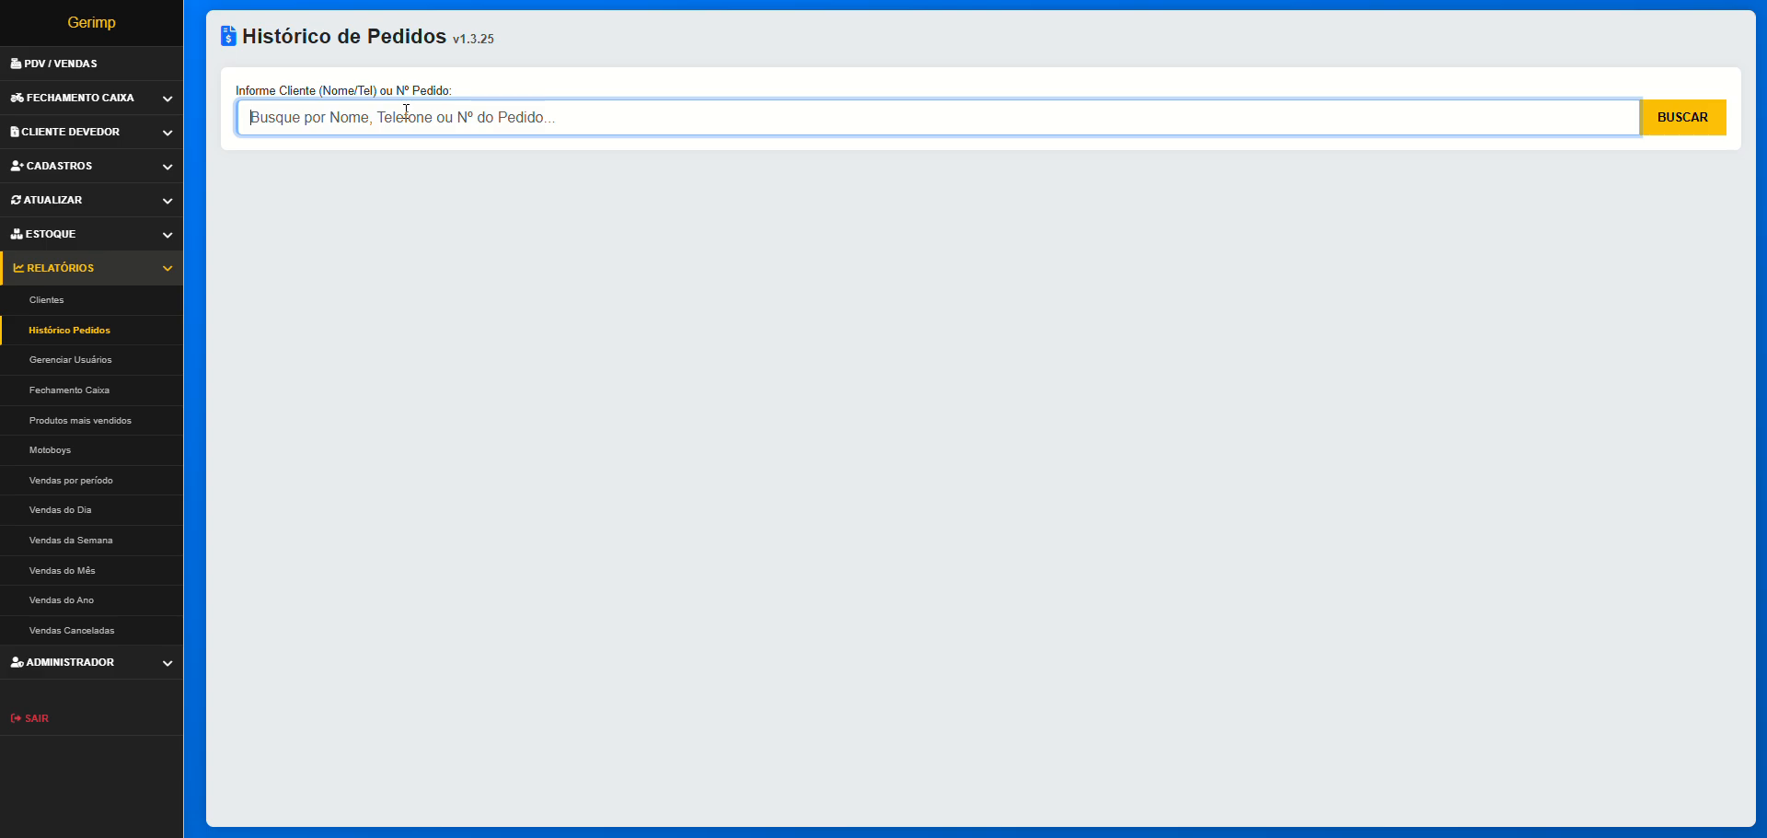
text(2262645)
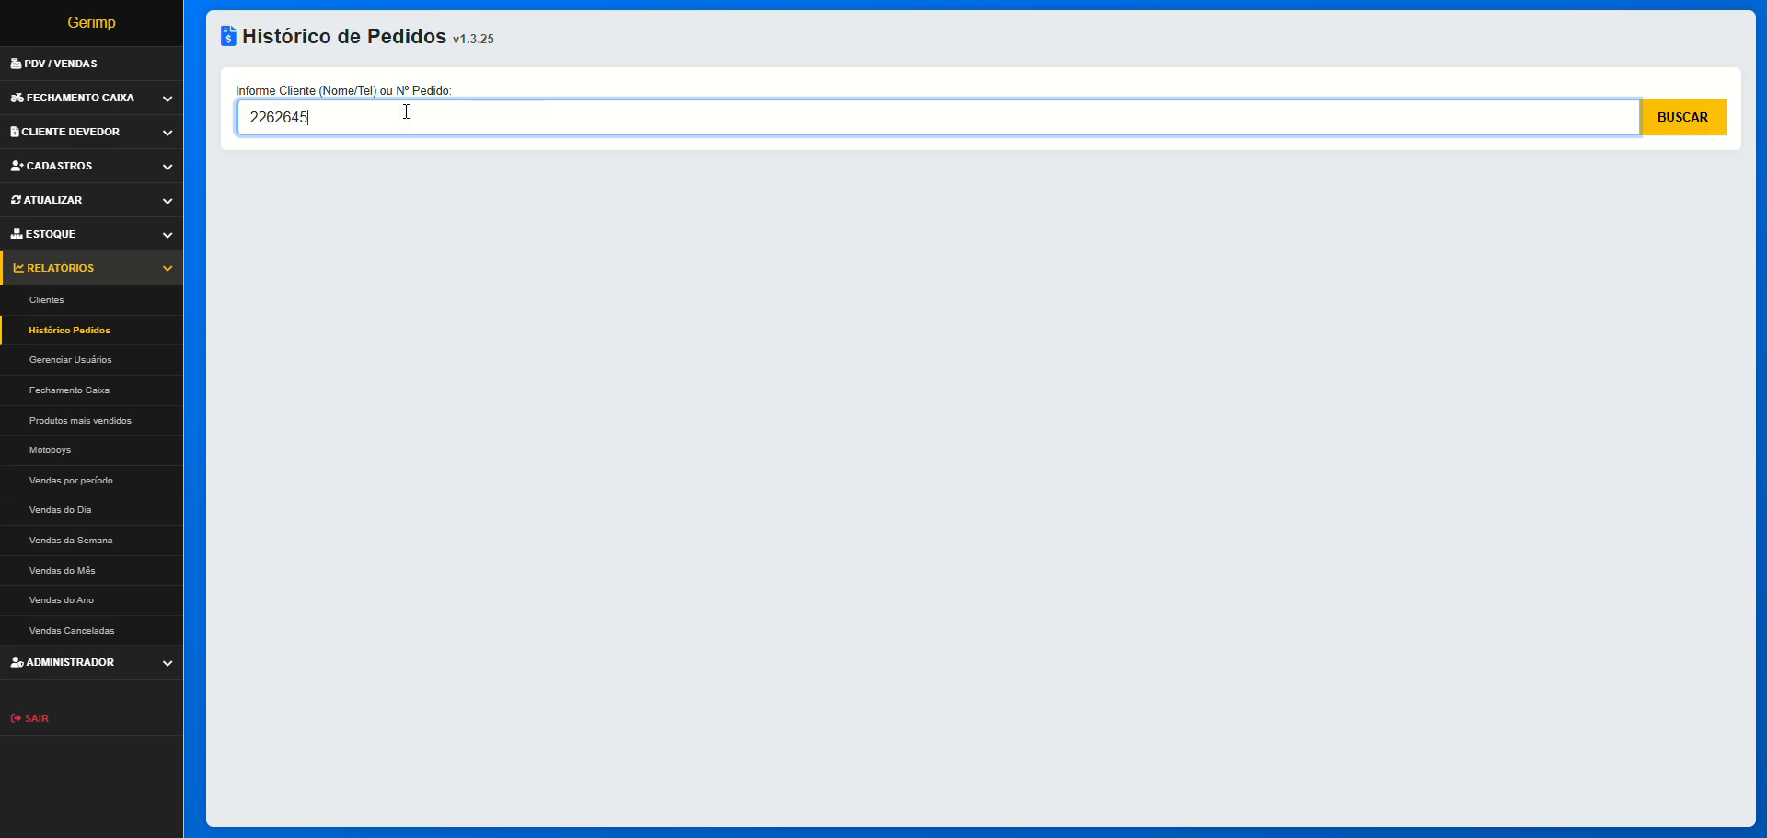
key(BackSpace)
key(BackSpace)
key(BackSpace)
key(BackSpace)
key(BackSpace)
key(BackSpace)
key(BackSpace)
key(BackSpace)
key(BackSpace)
key(BackSpace)
key(BackSpace)
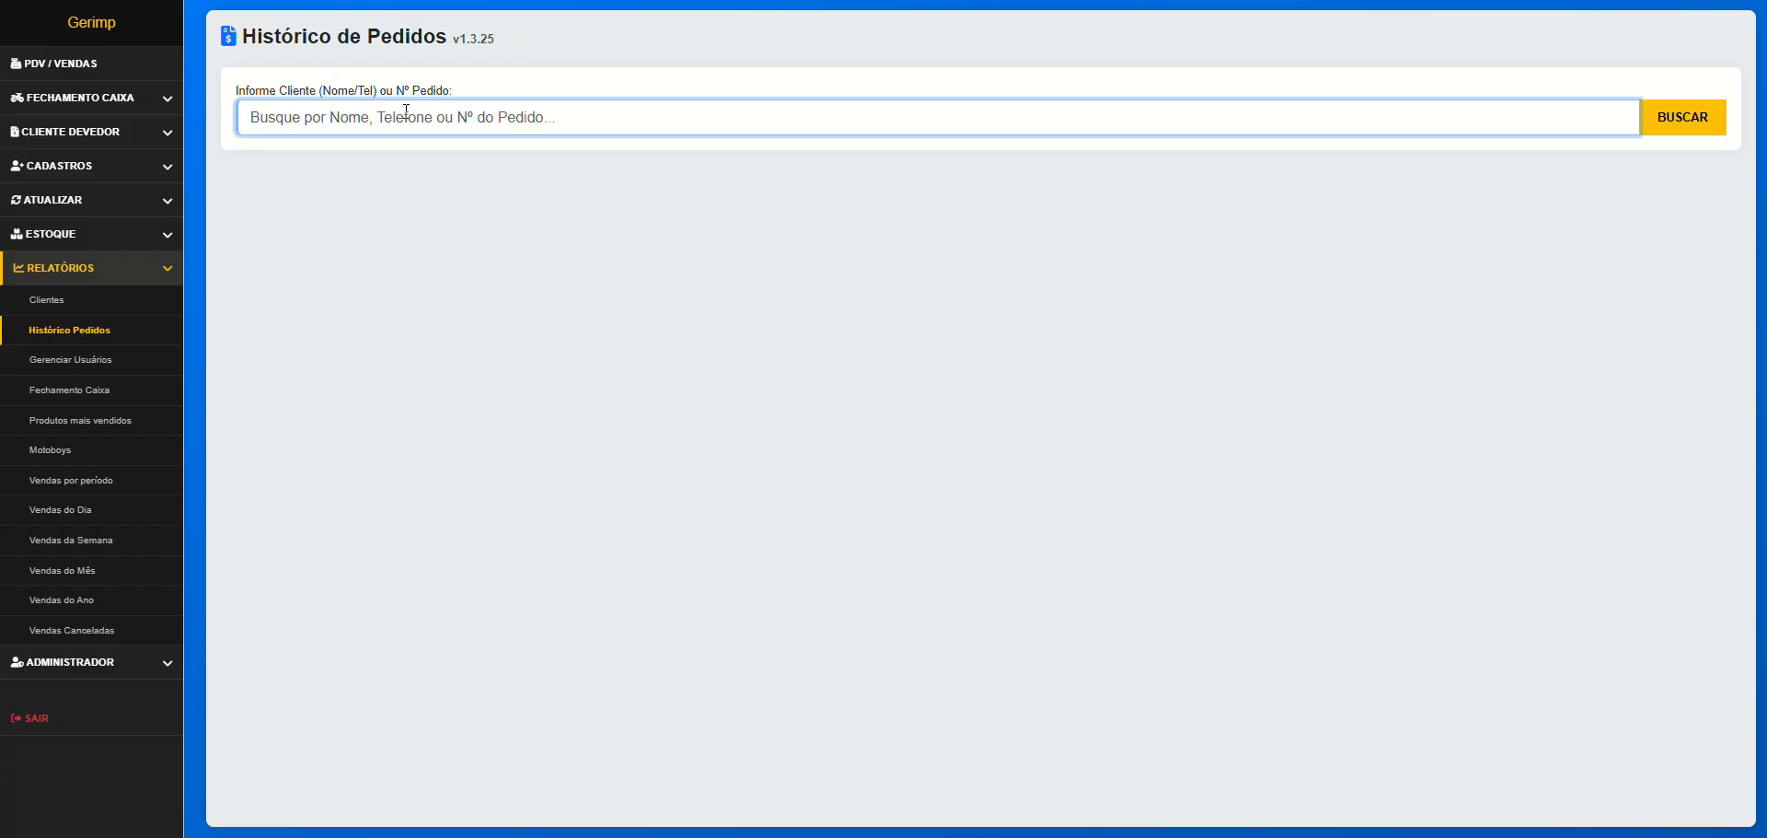
Search the order history by the customer's phone number, select the matching customer and look through their past orders
text(22626578)
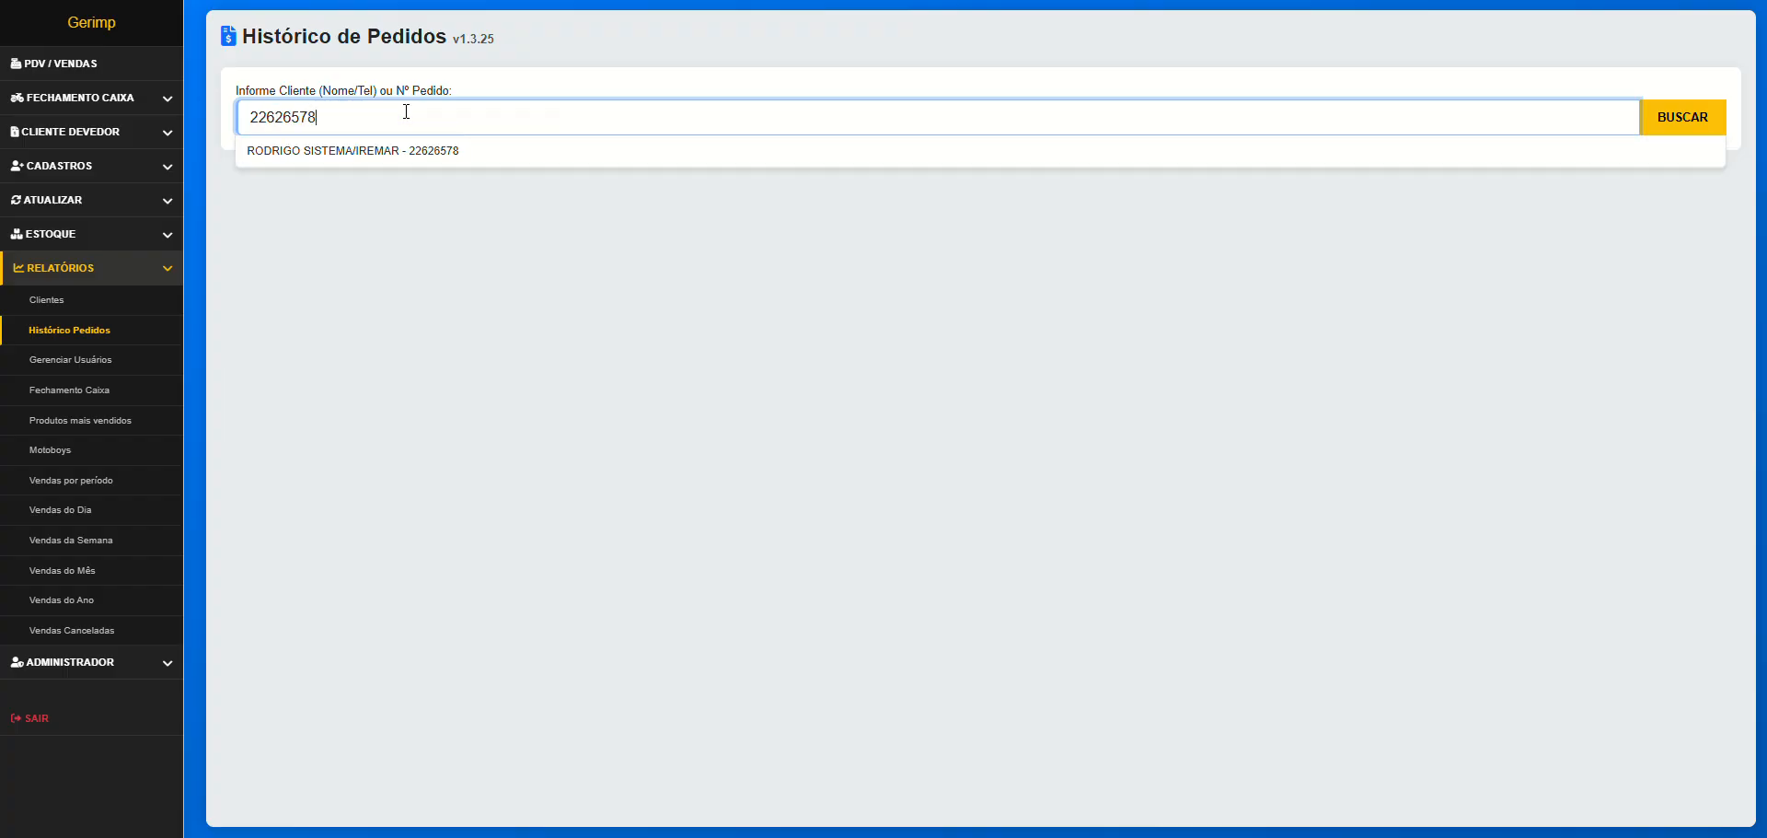
click(344, 153)
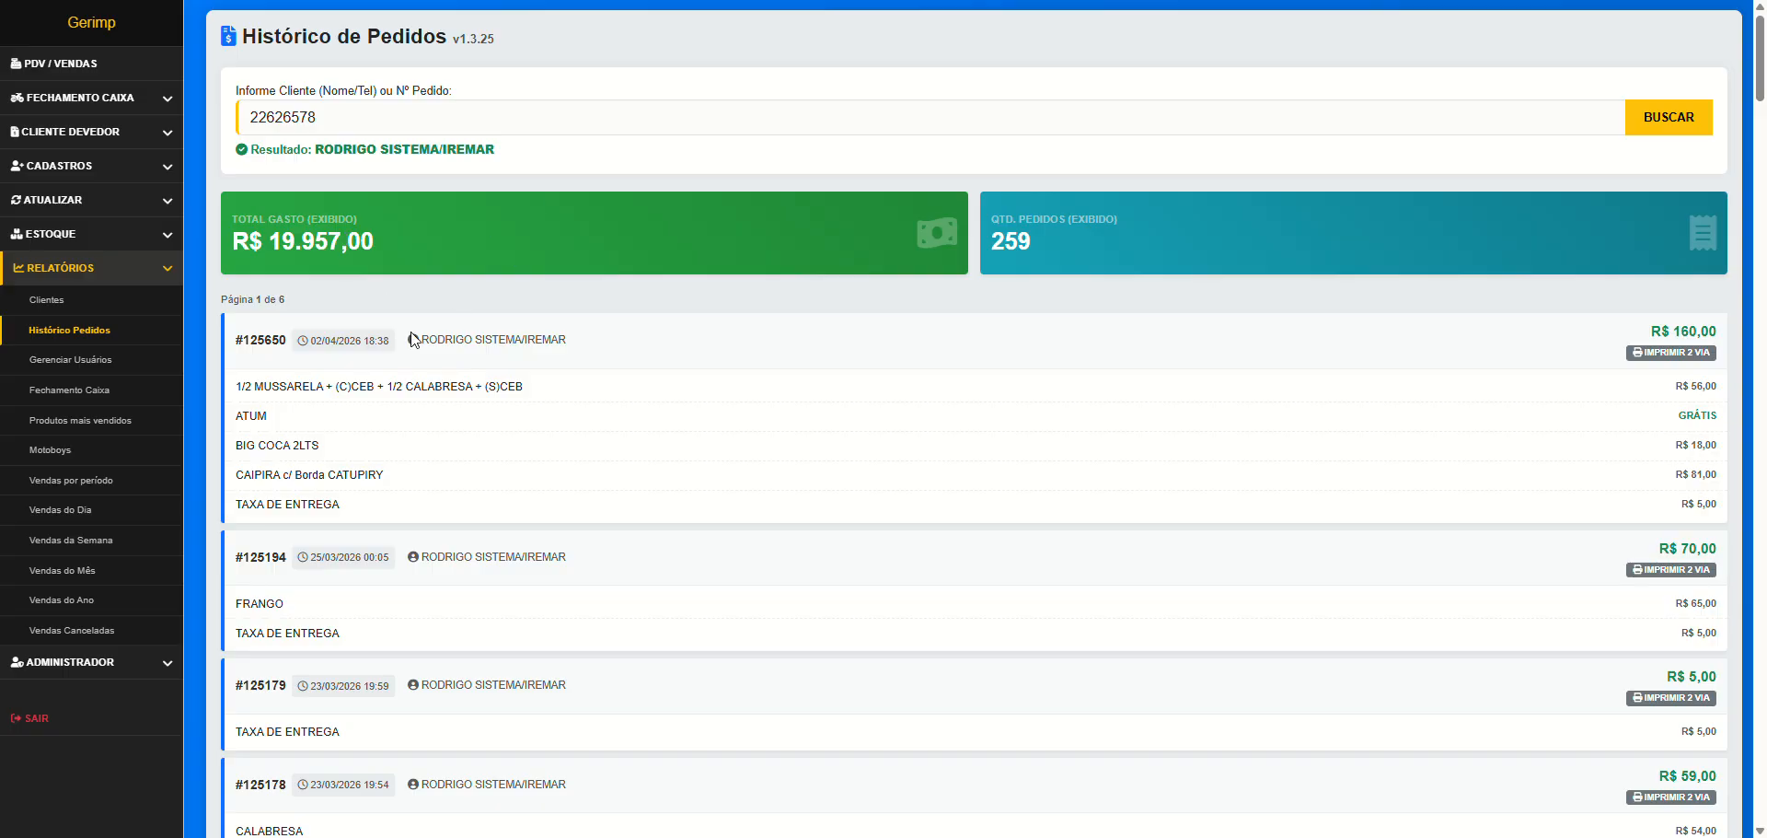
scroll(495, 508, down, 3)
scroll(483, 474, up, 3)
scroll(546, 368, down, 17)
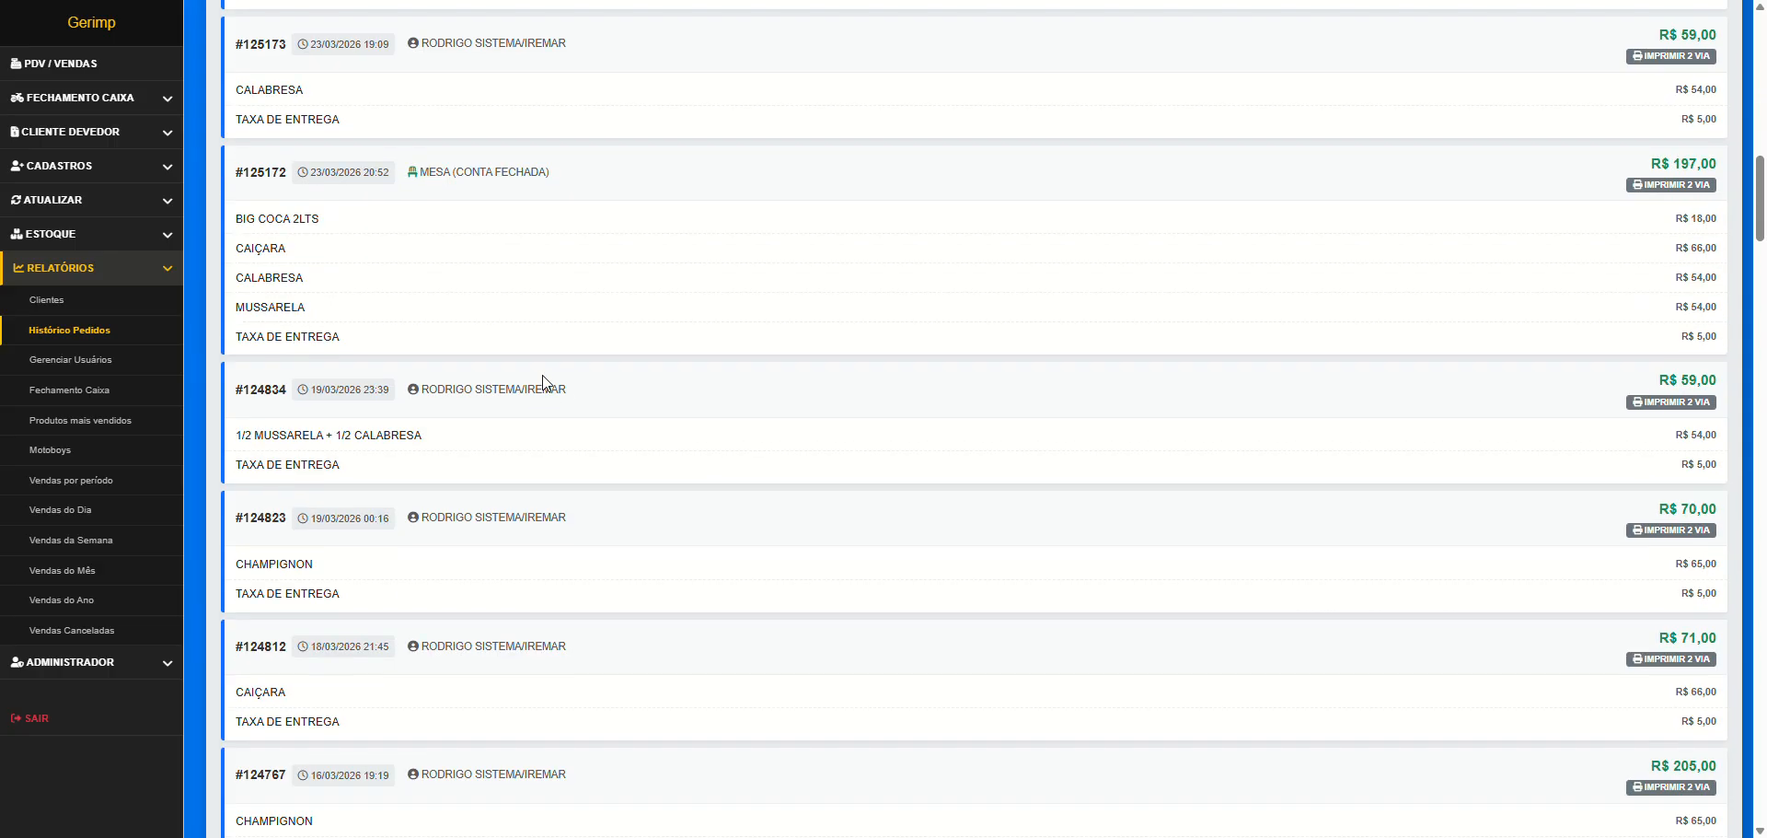
scroll(543, 377, up, 17)
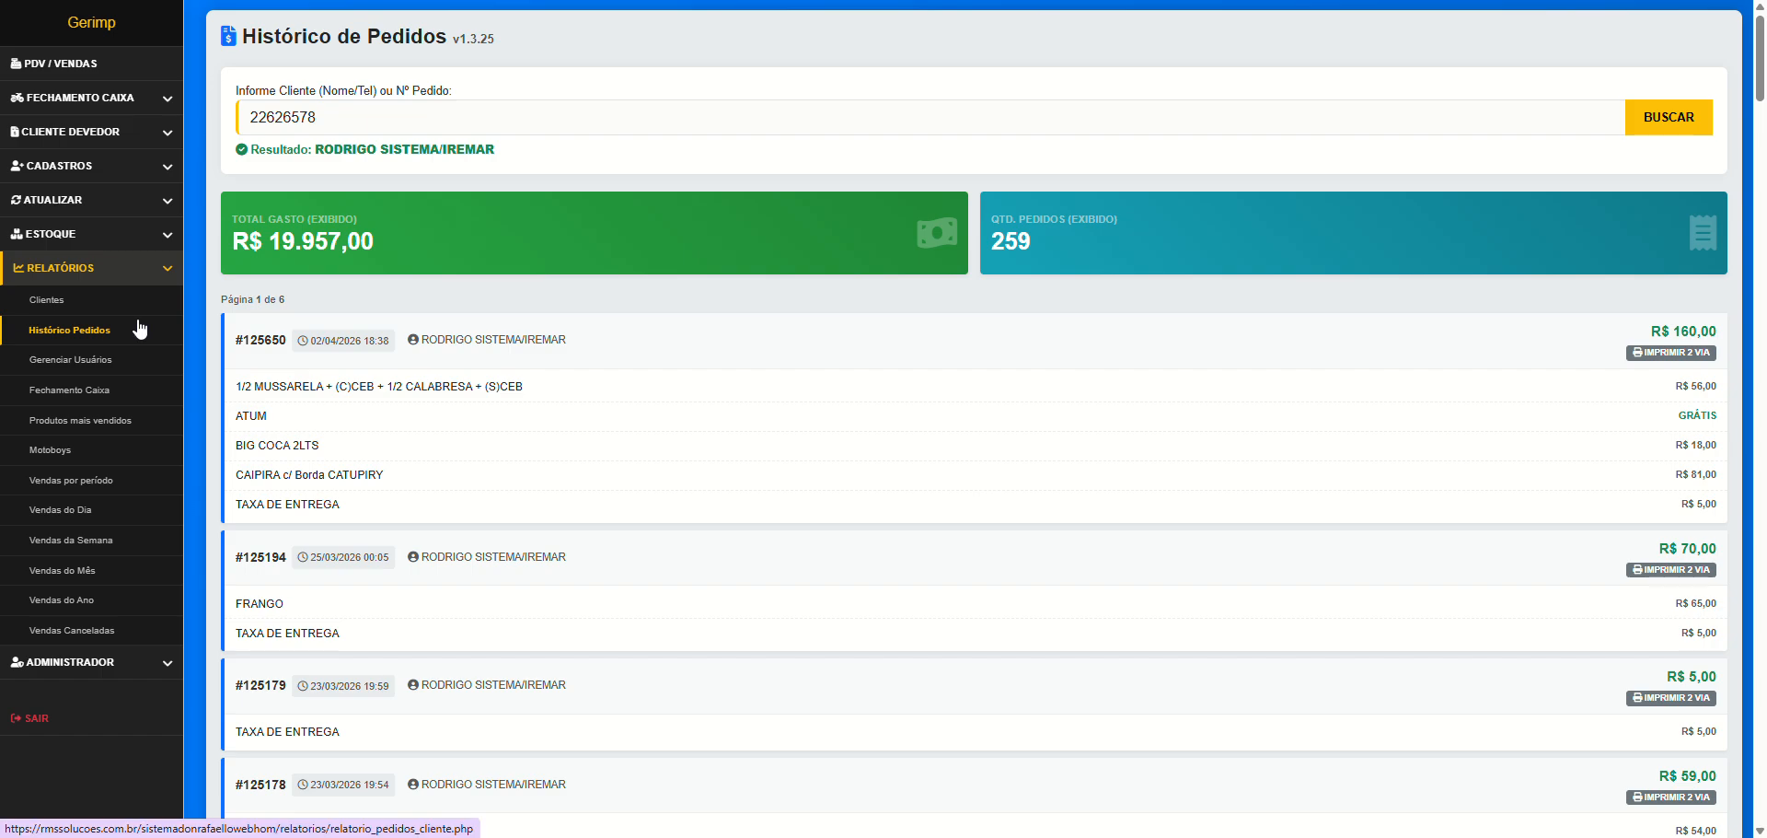
Open the customers report and look through the list of registered customers
click(60, 300)
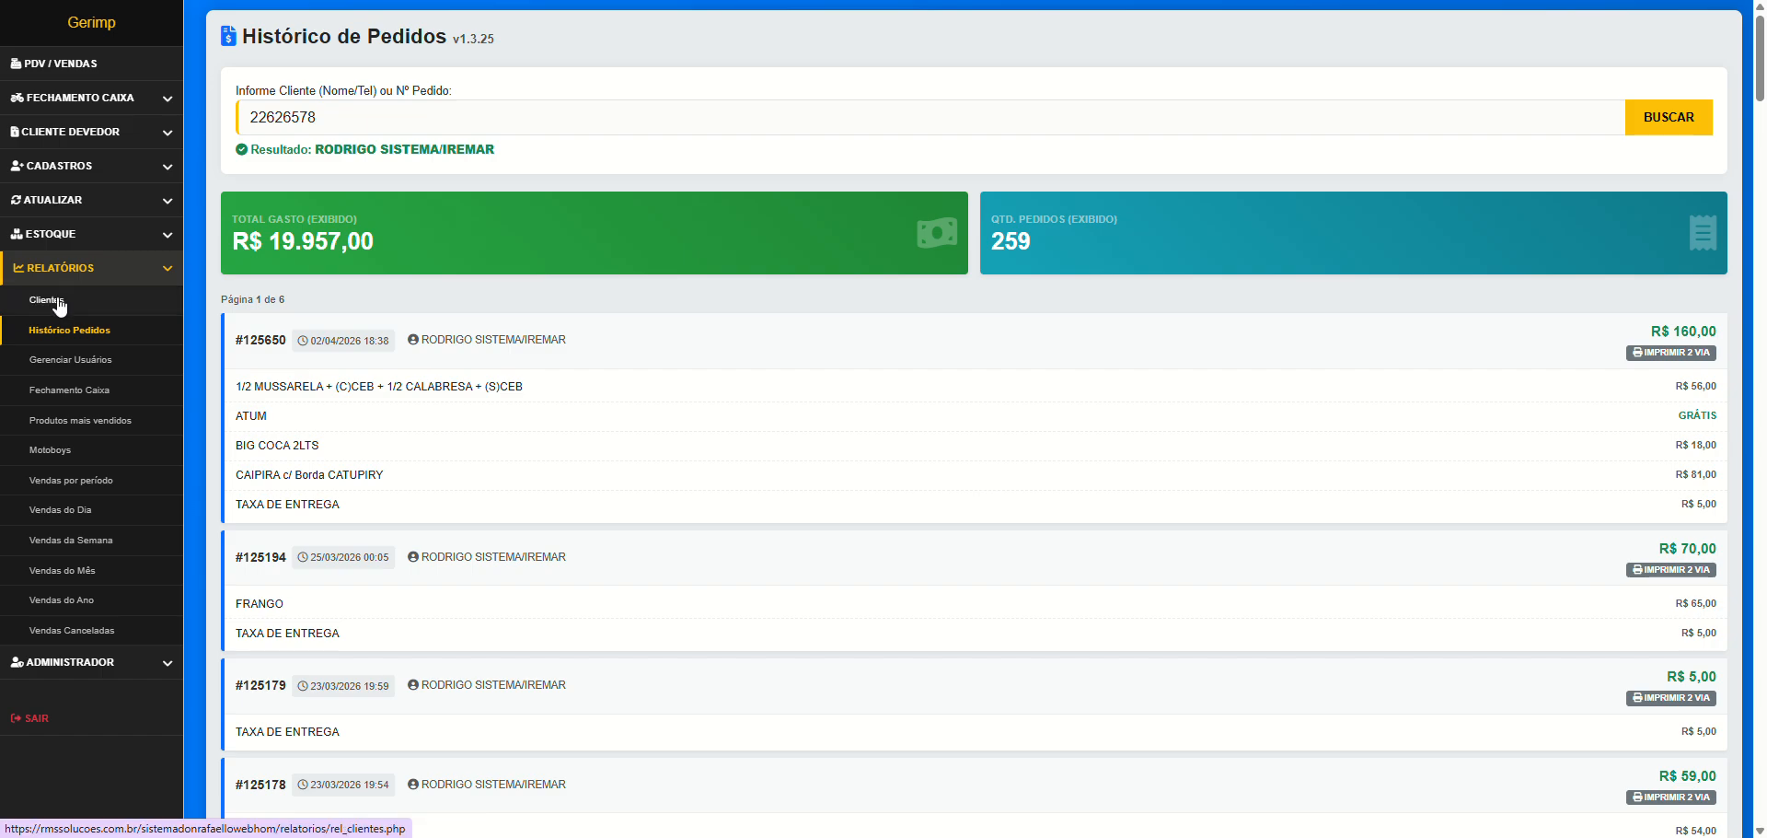
scroll(825, 374, down, 15)
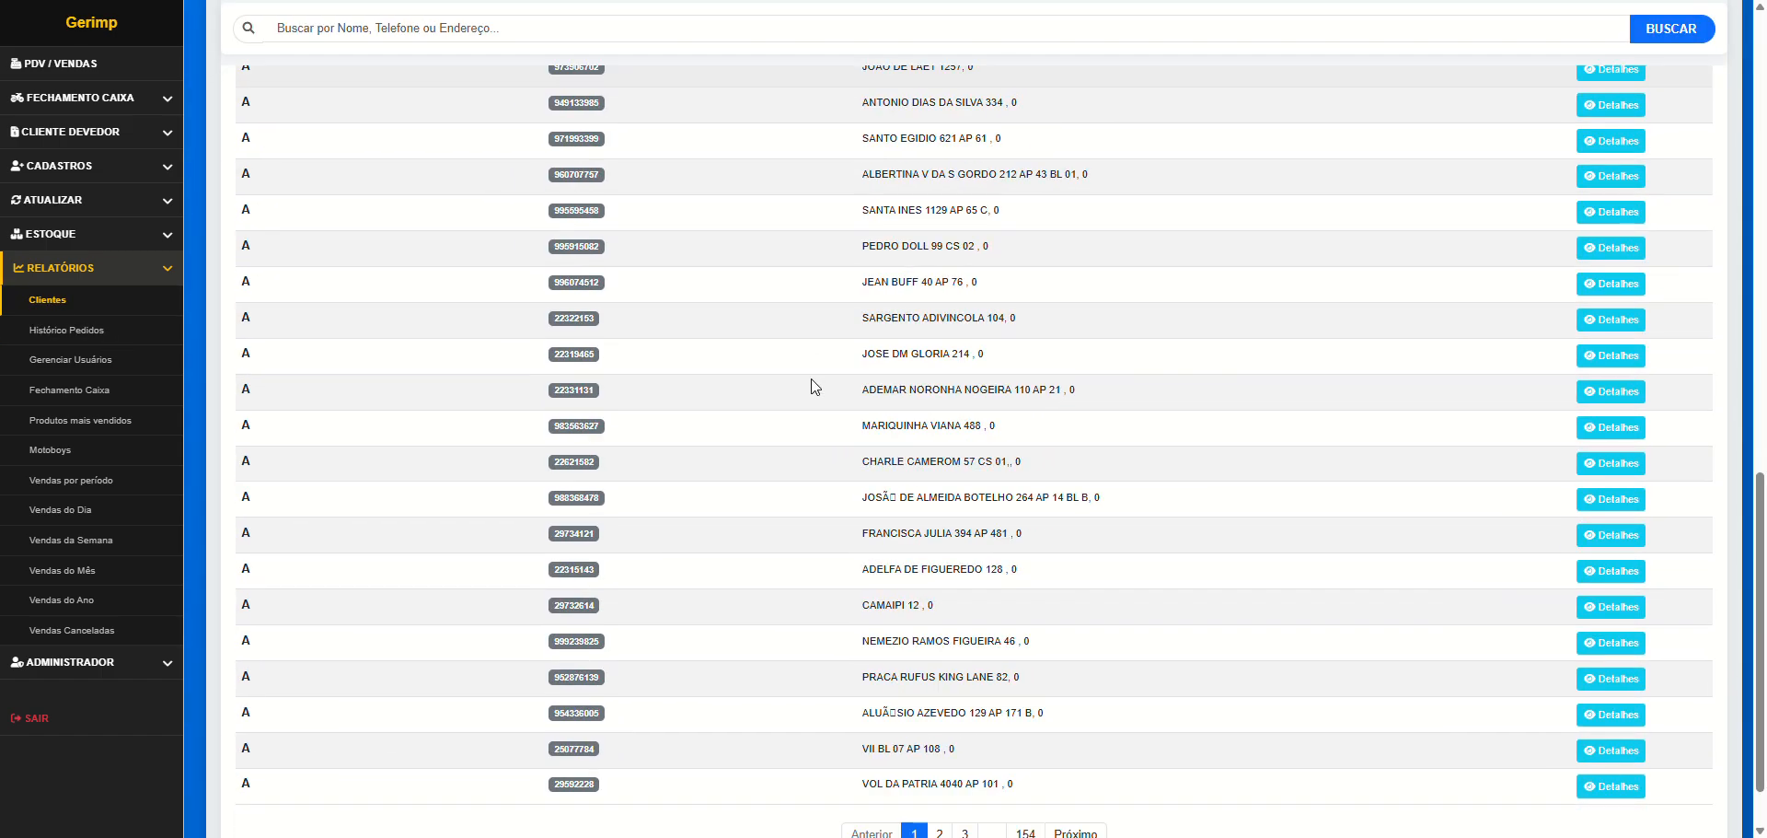
Open the full record of the ninth listed customer in the customers report, review its fields and close it
scroll(810, 389, up, 6)
scroll(813, 407, up, 5)
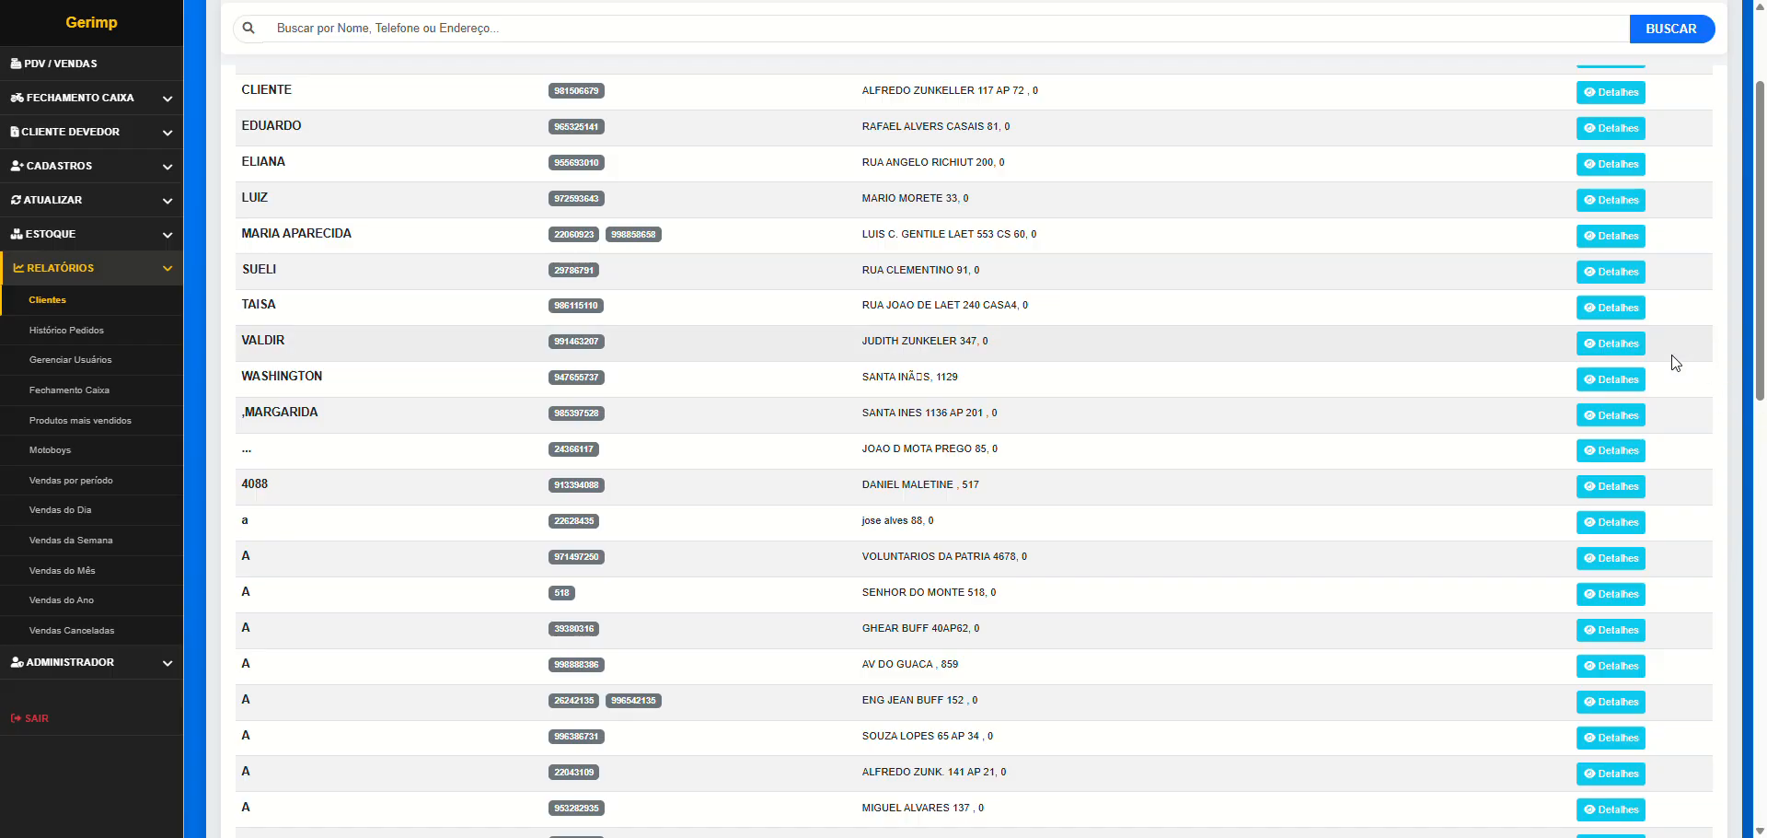
click(1621, 345)
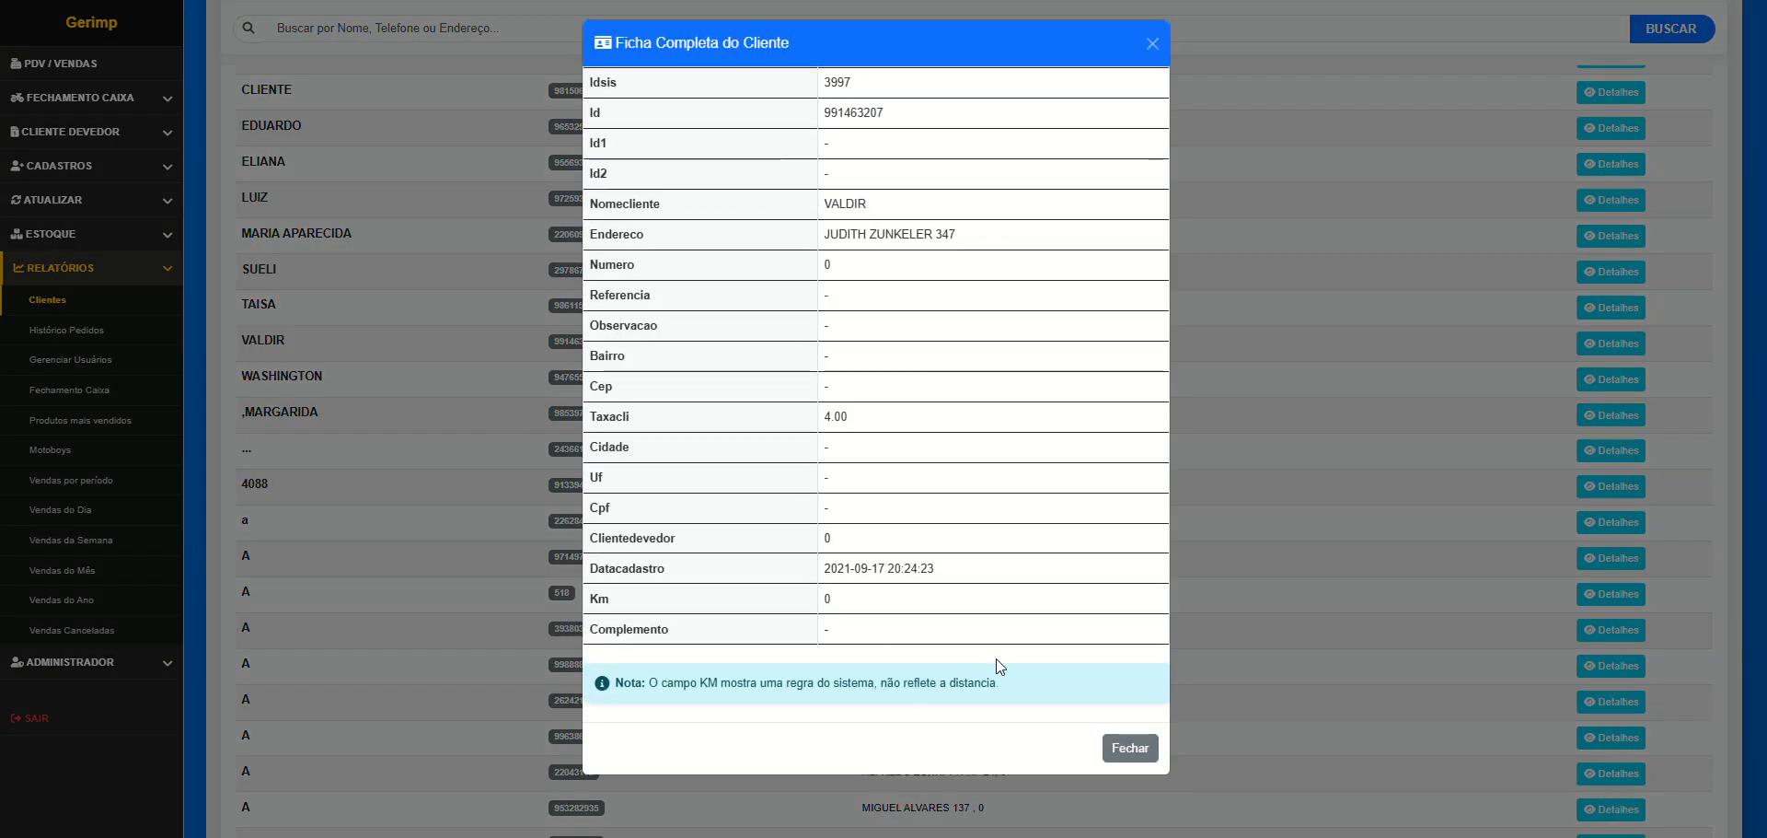
click(1114, 750)
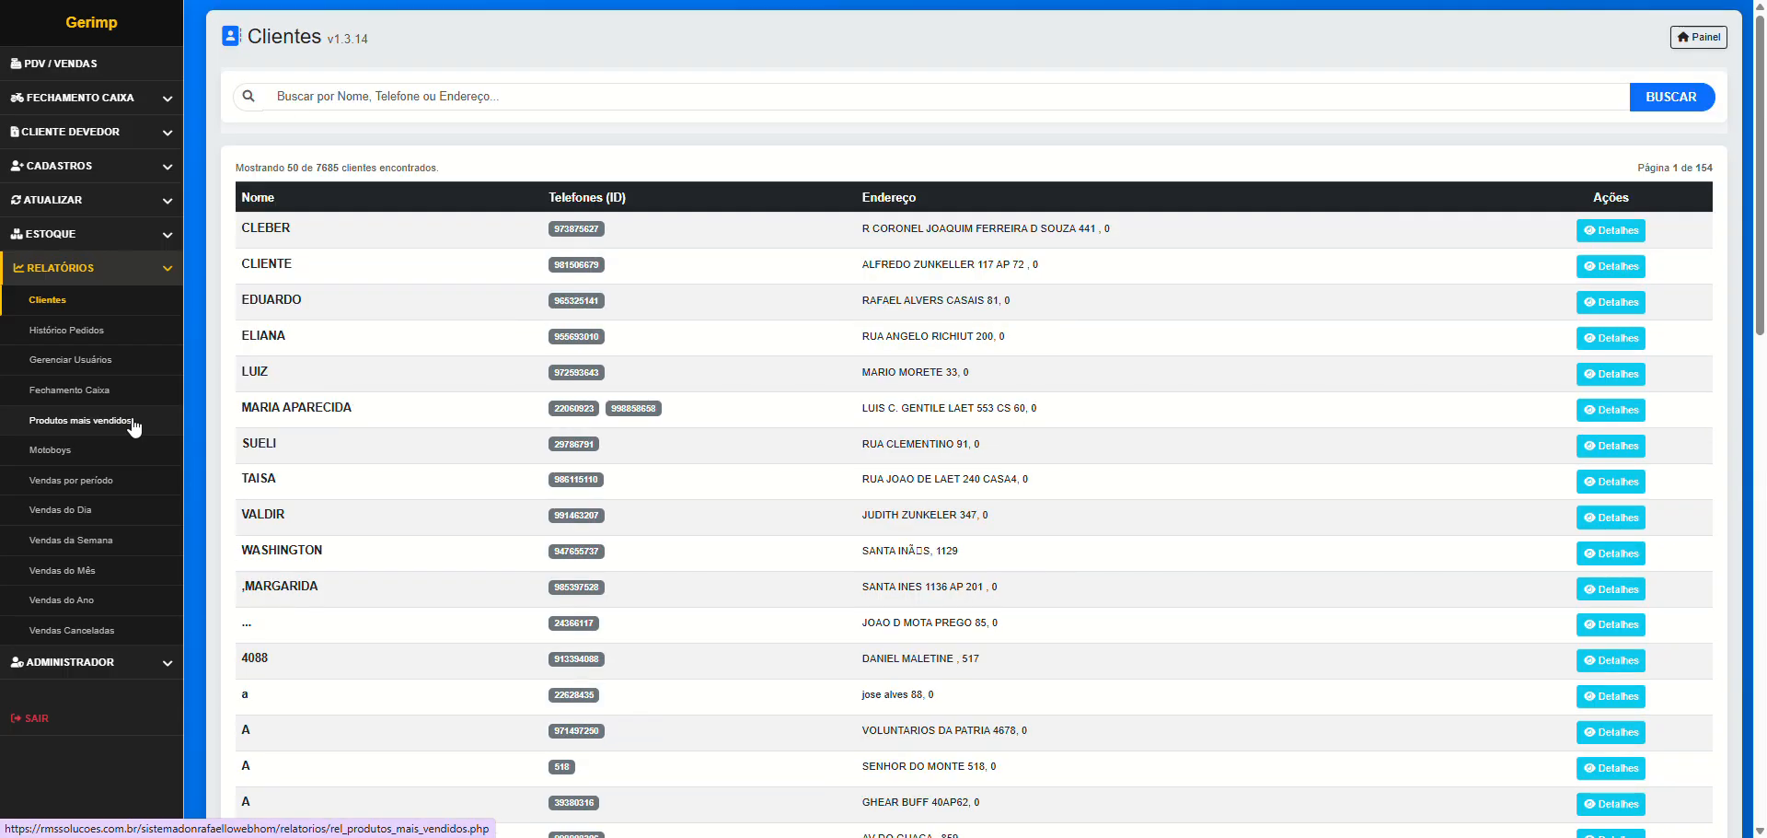
Review the delivery fee table by distance, and open the page for changing the dates of sales
click(120, 203)
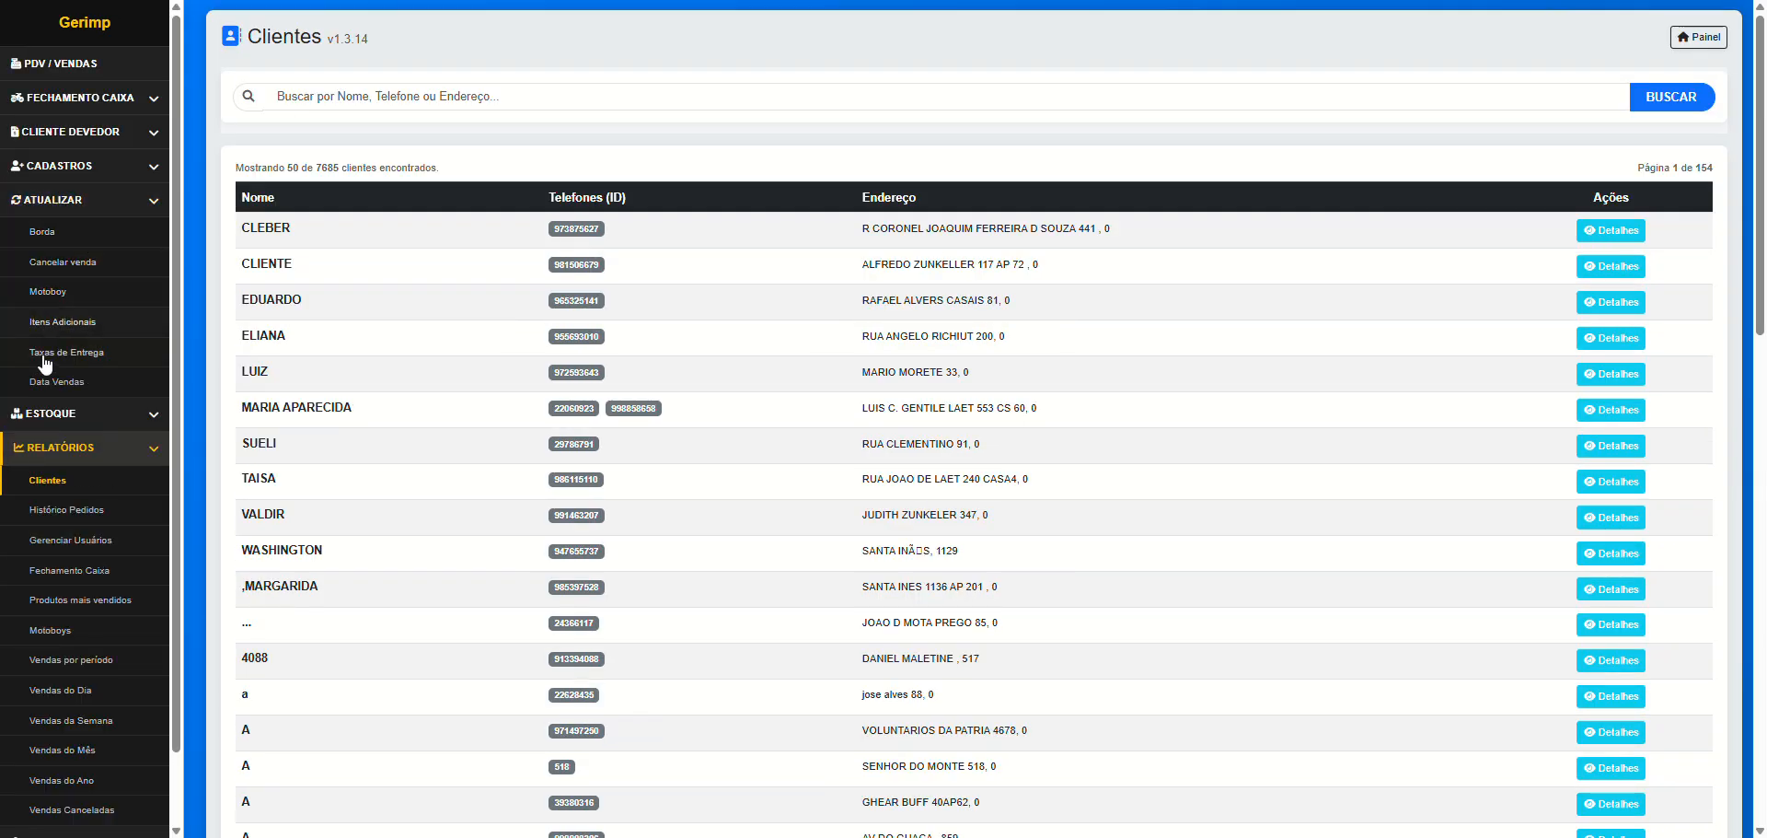
click(73, 327)
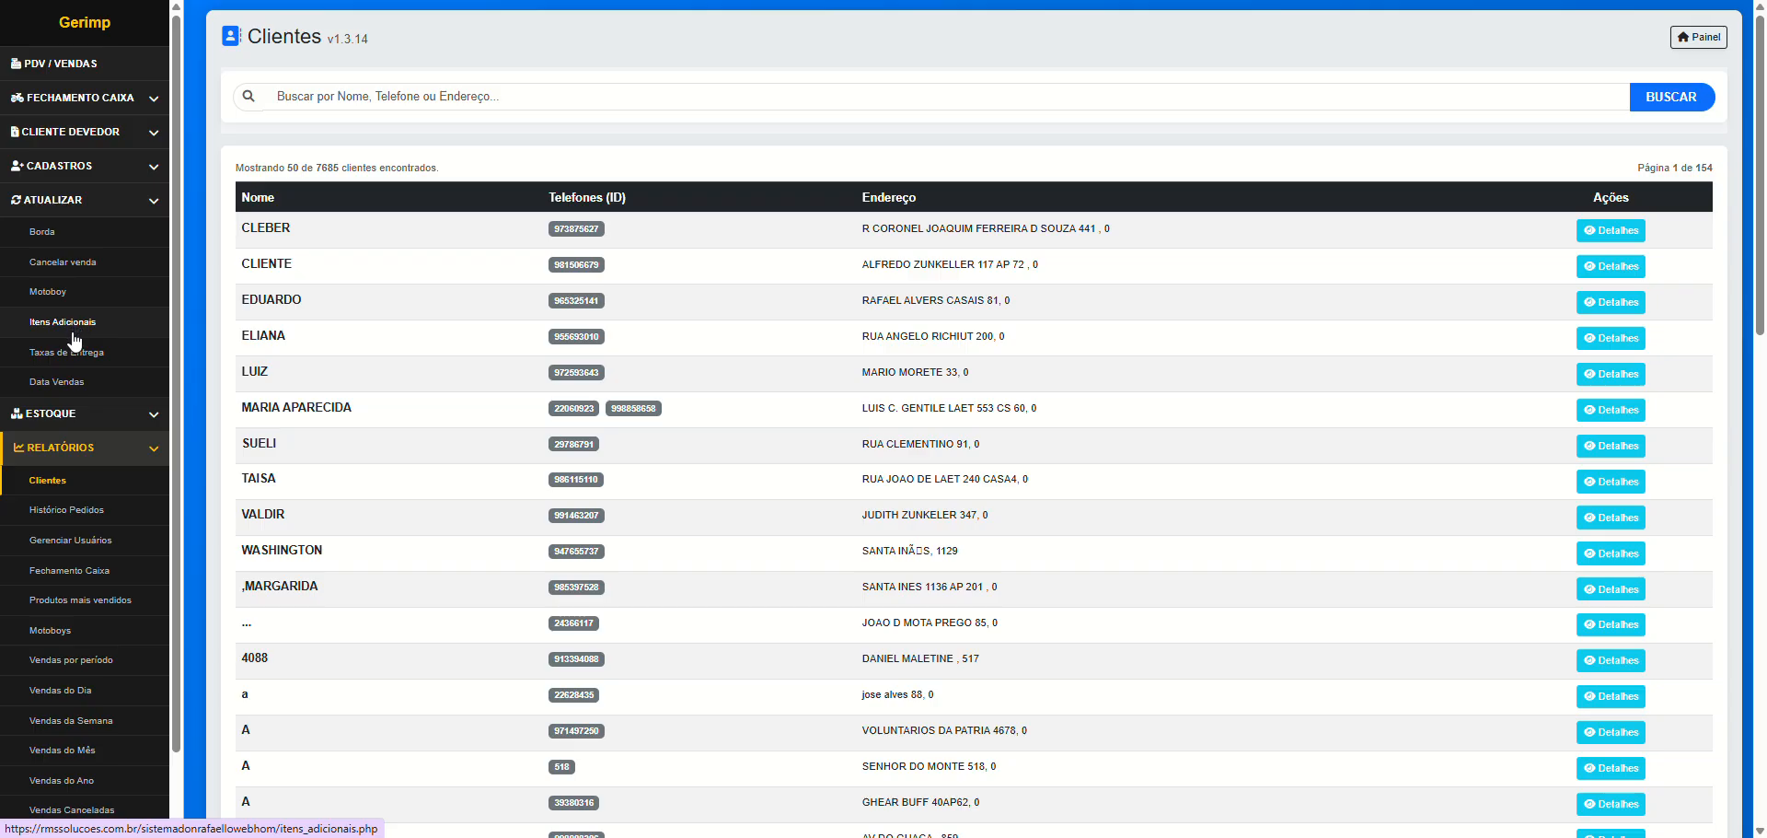
click(72, 359)
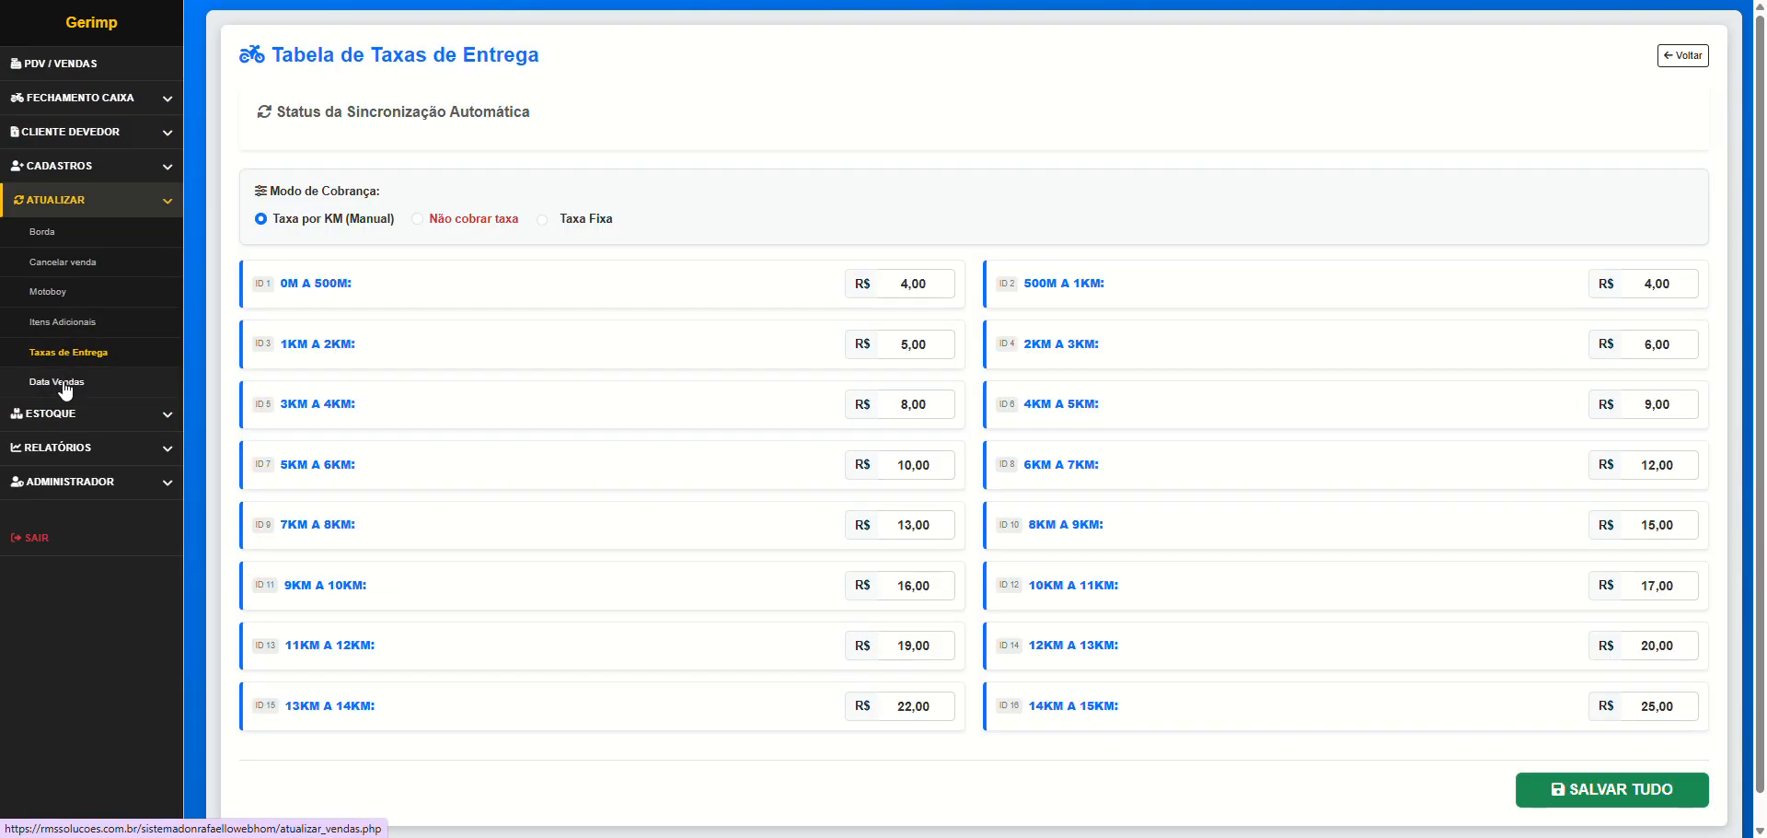
click(63, 381)
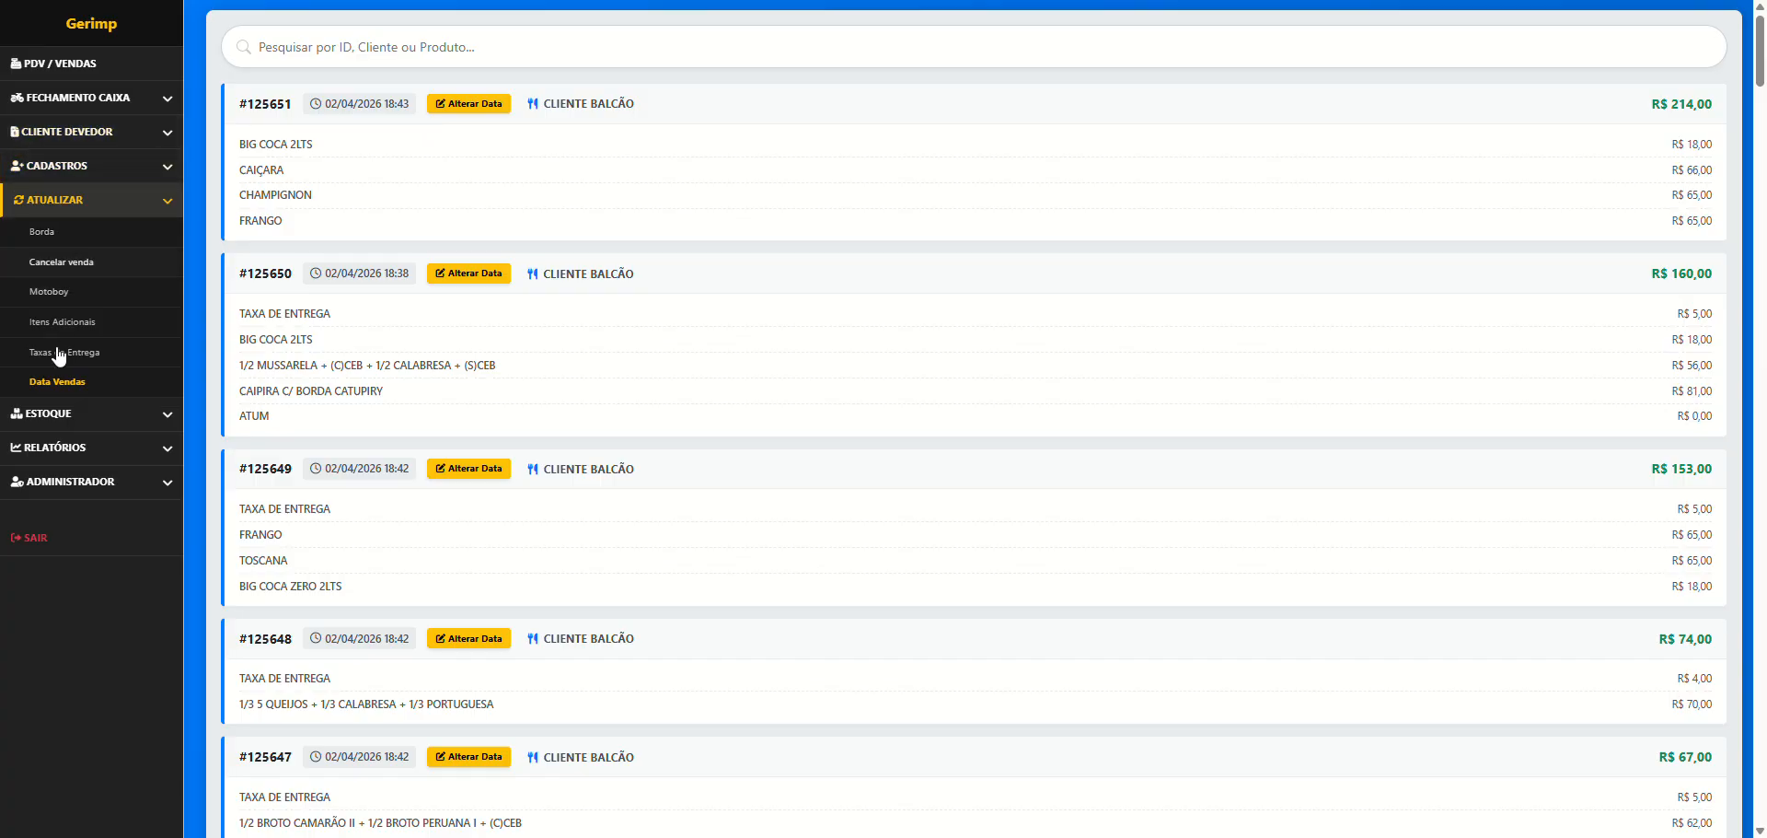
Look at the sale cancellation page, and check the selectable crusts on the Borda deletion page
click(58, 264)
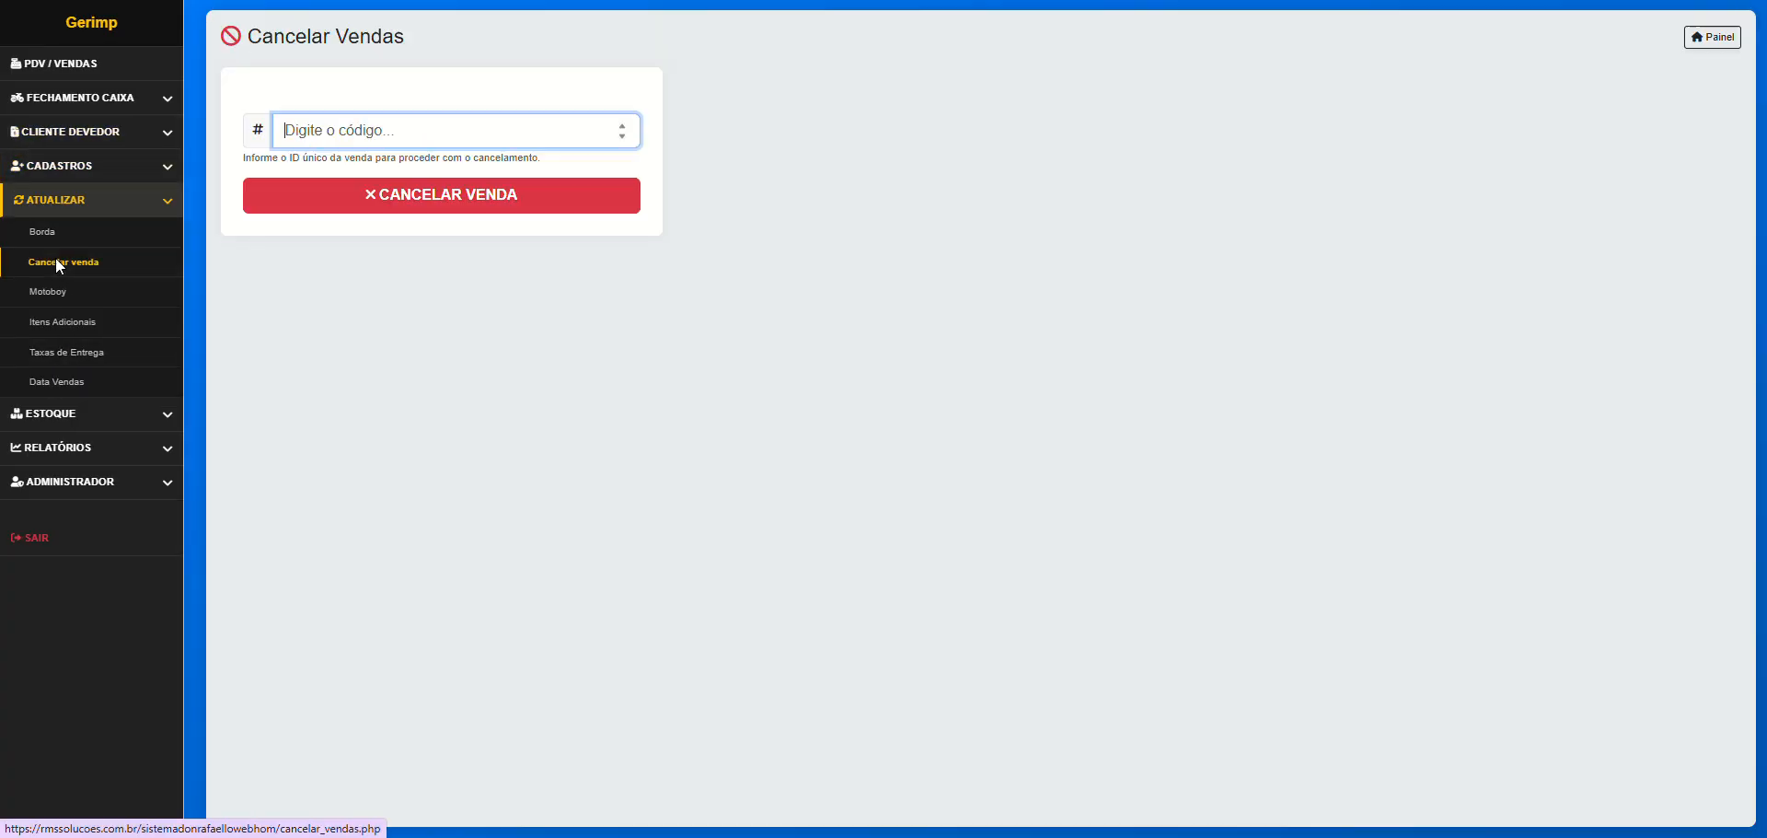
click(46, 233)
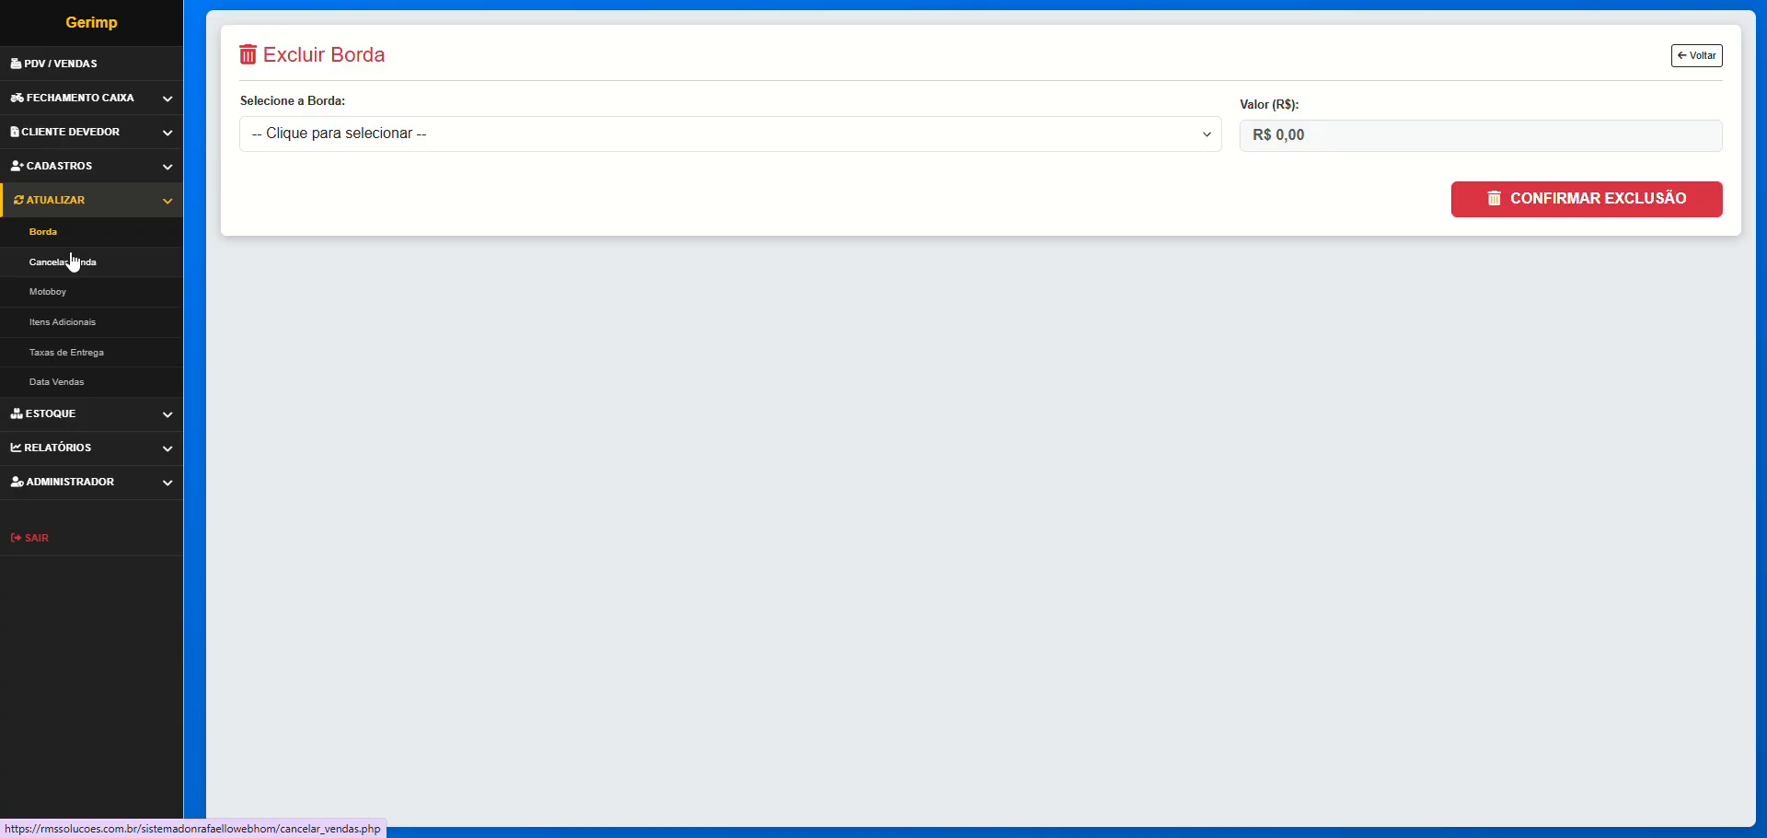
click(391, 134)
click(367, 437)
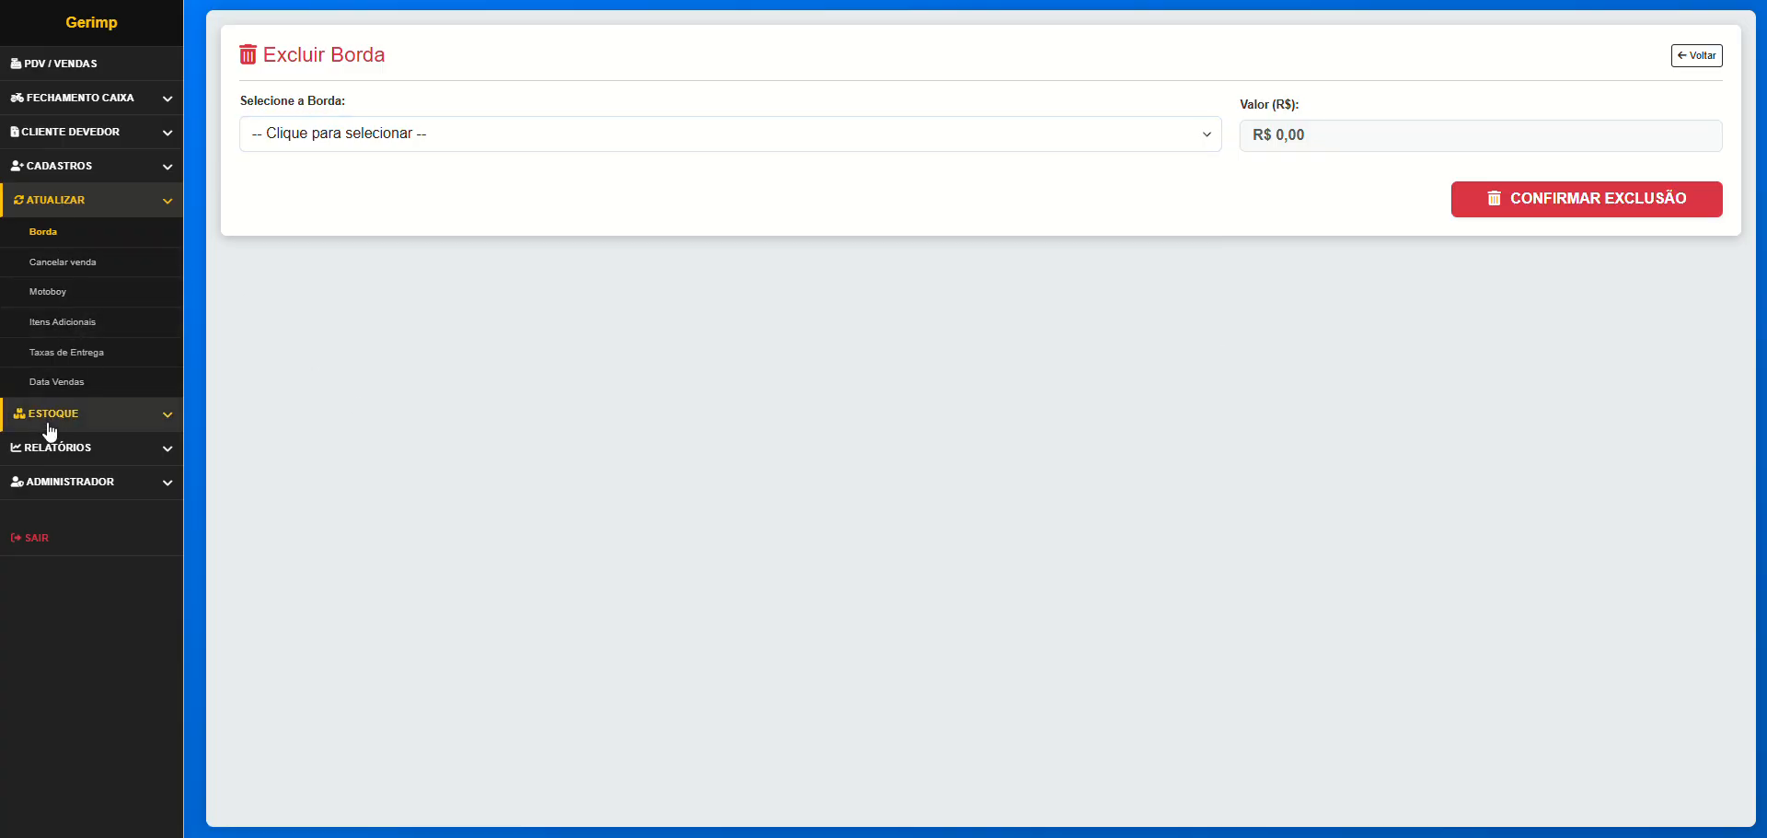
Open the product stock query and view the Zerados, Ativos and Geral product lists in turn
click(151, 145)
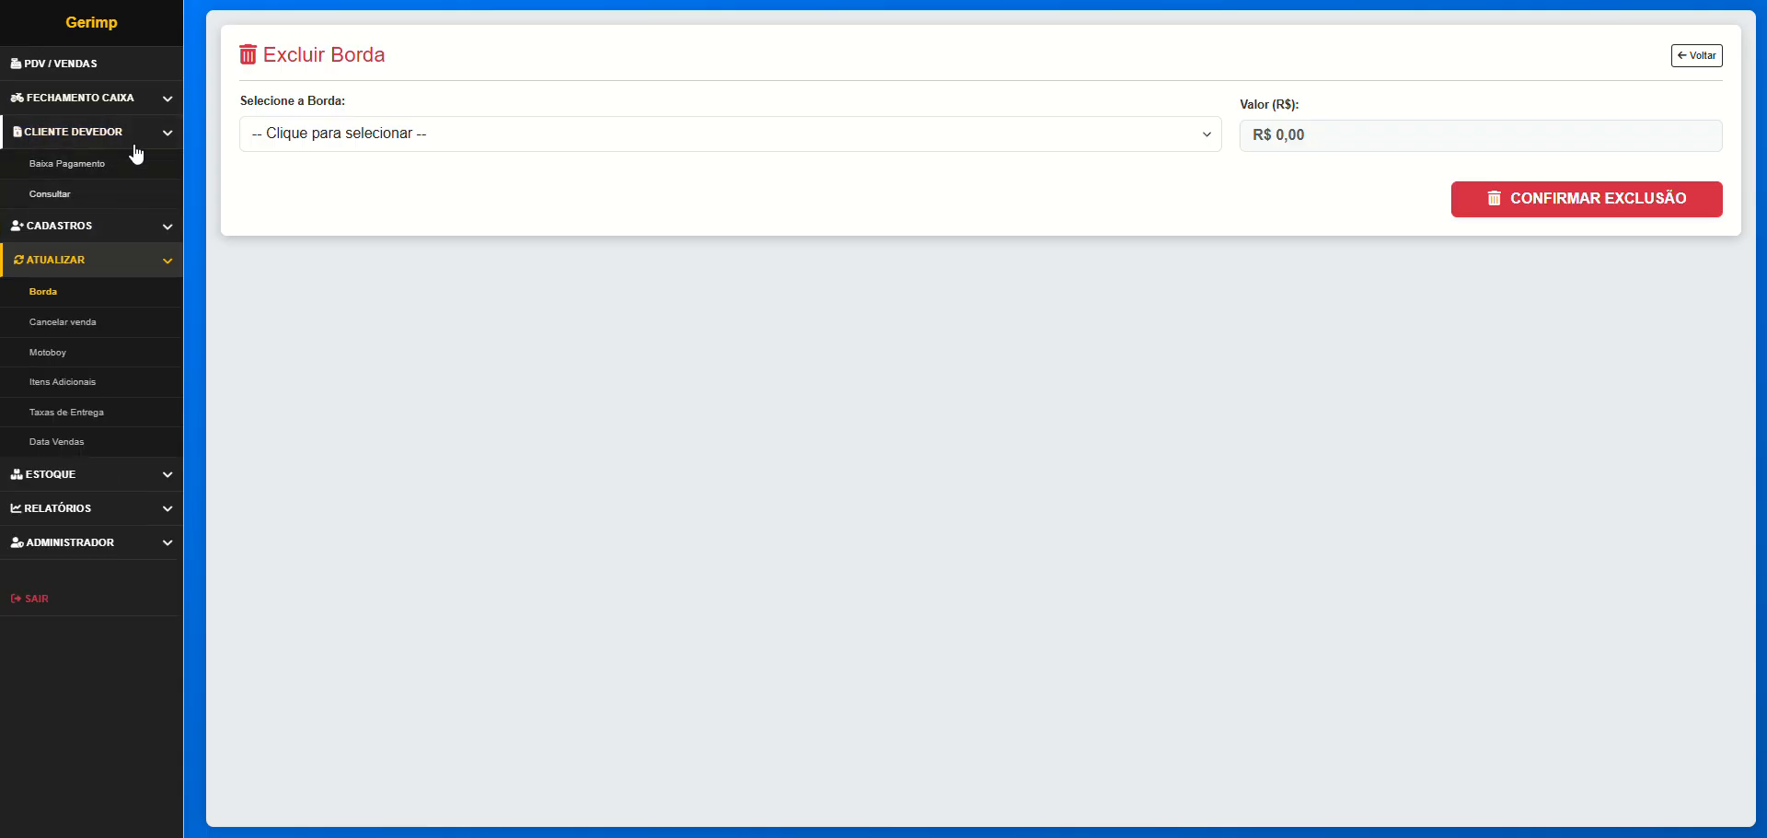
click(169, 473)
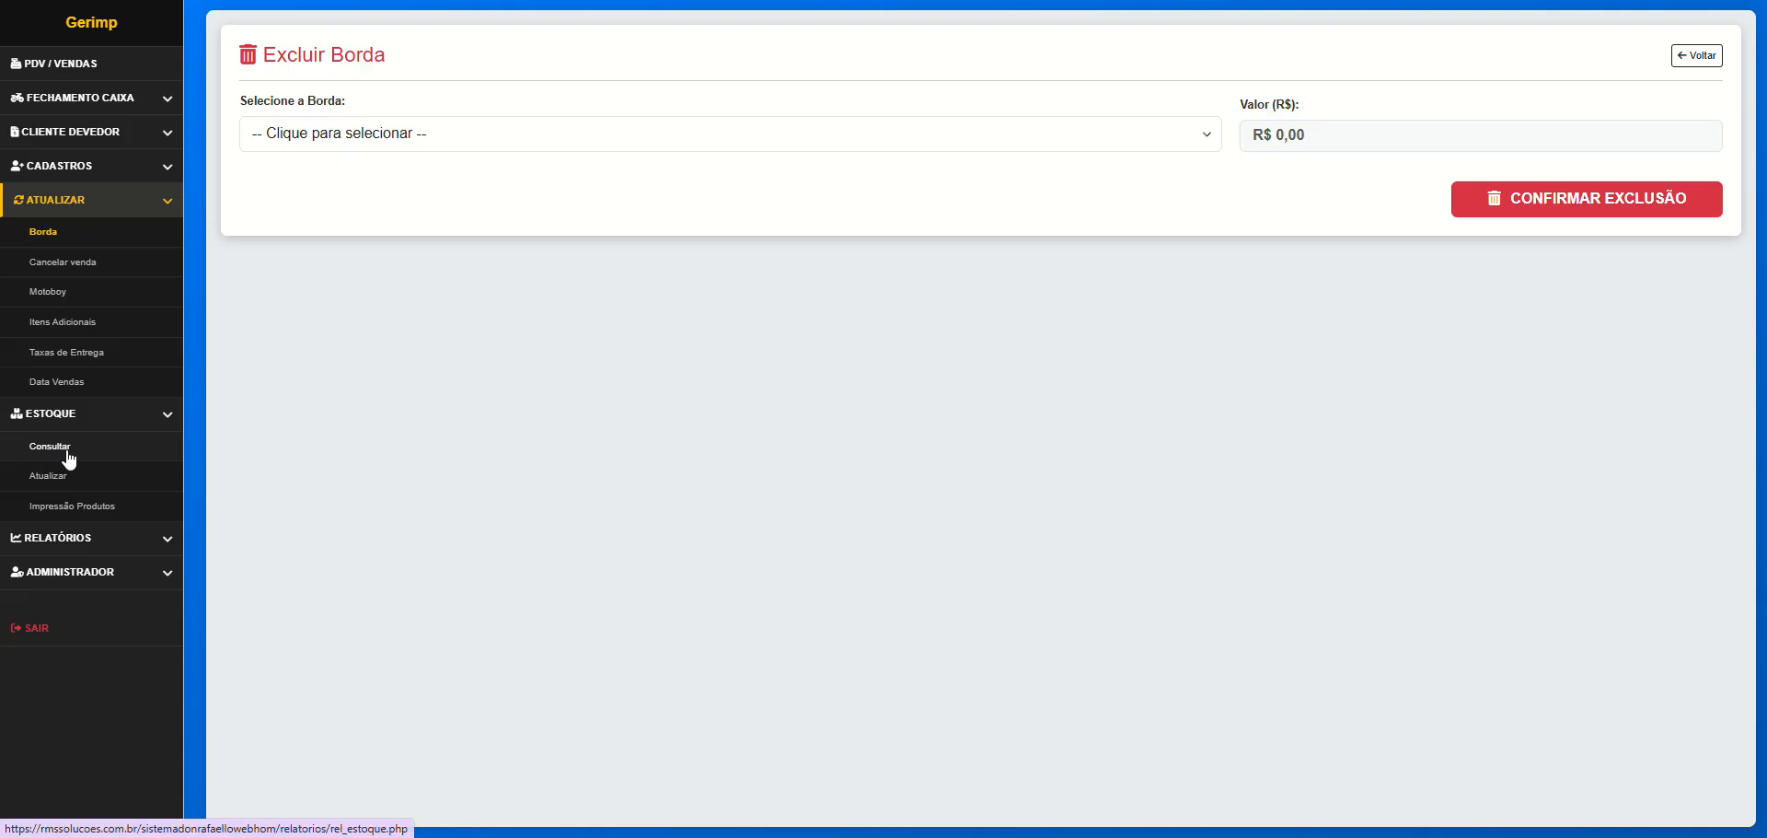
click(58, 444)
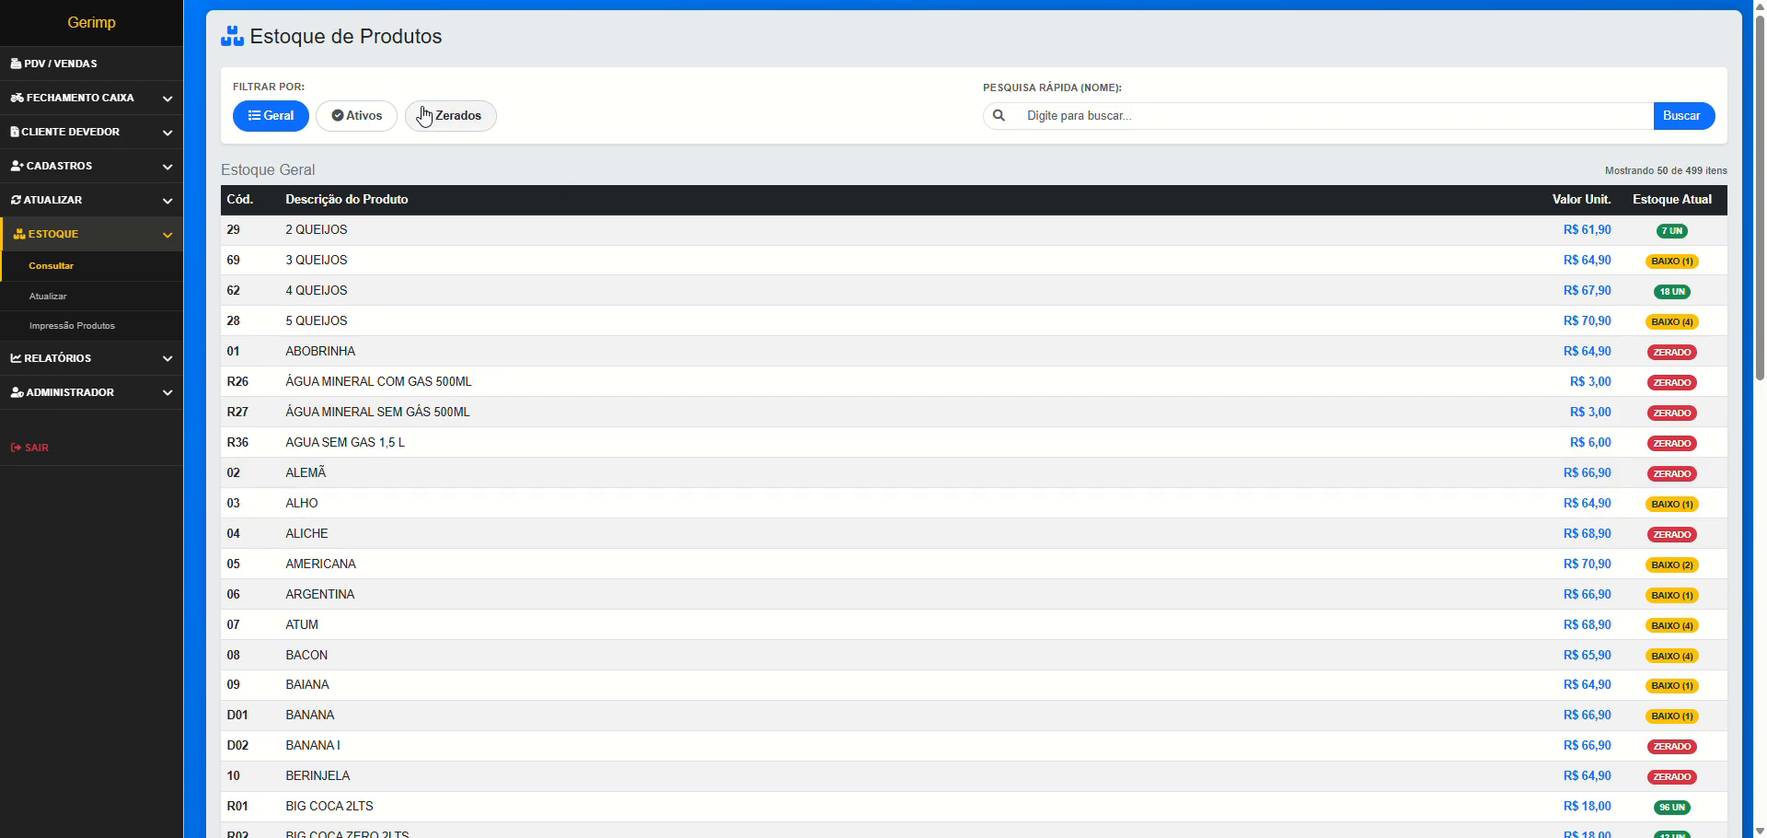
click(456, 118)
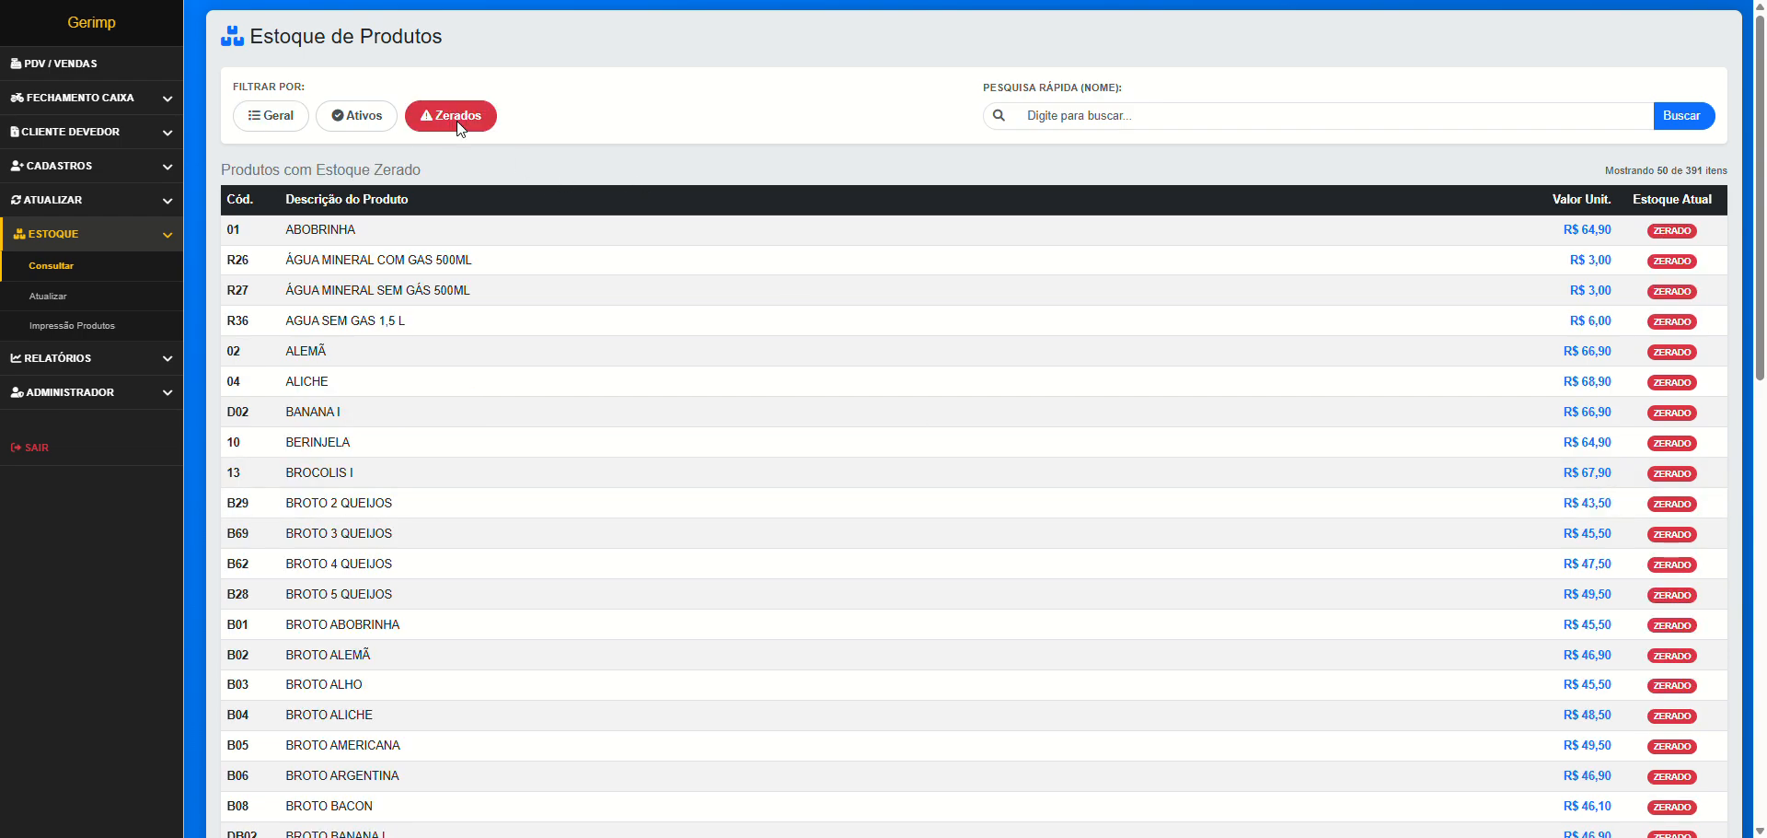
click(338, 118)
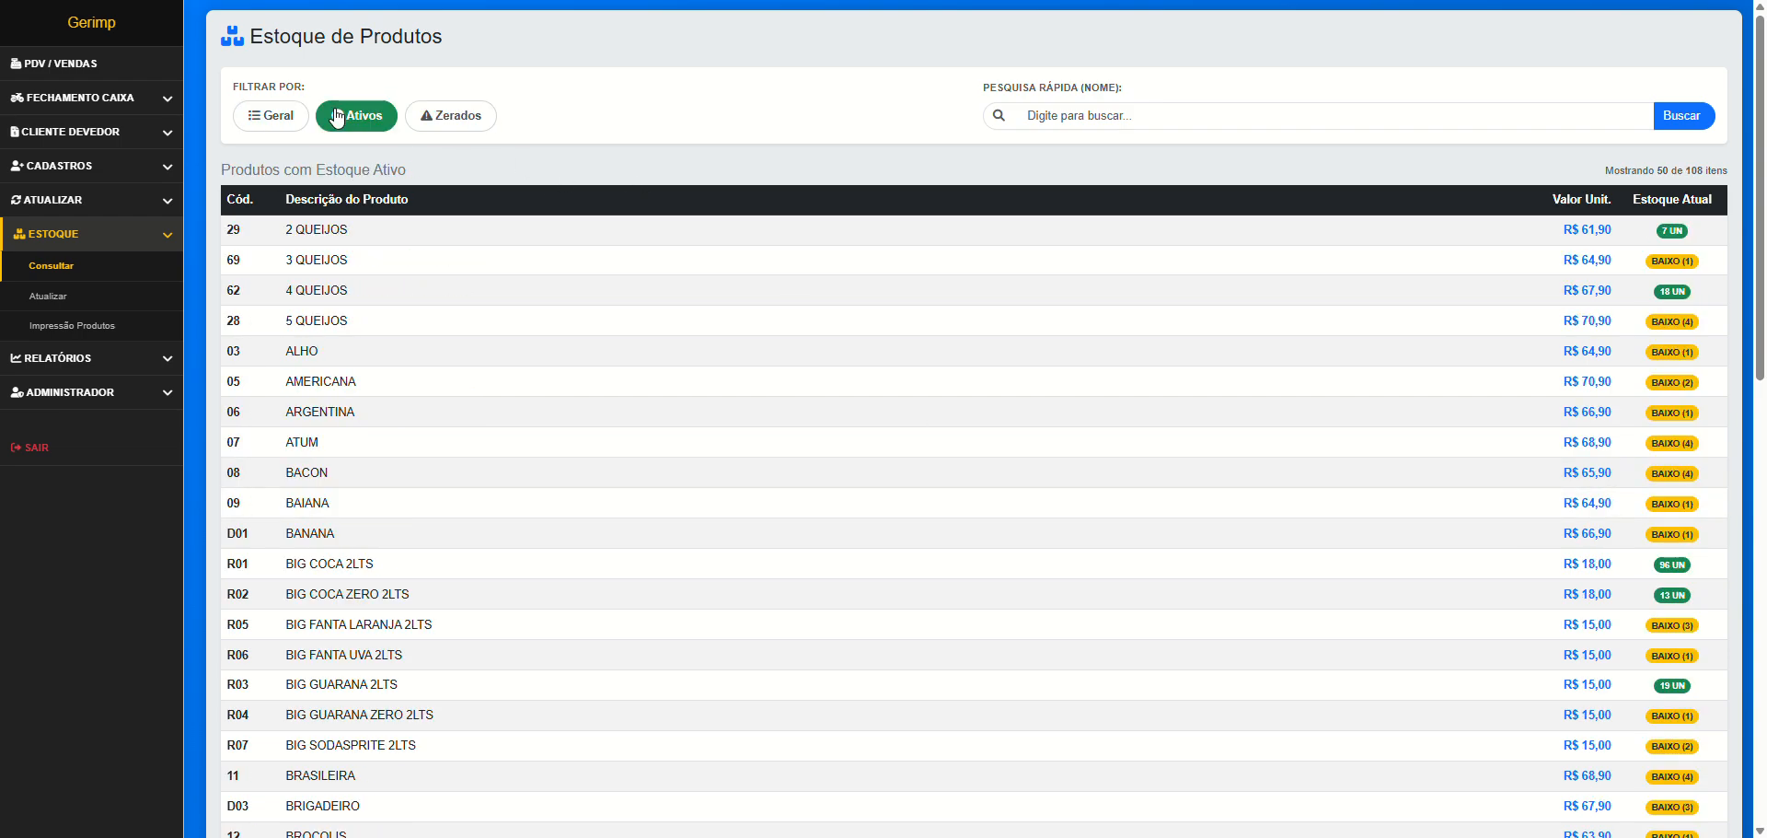
click(272, 118)
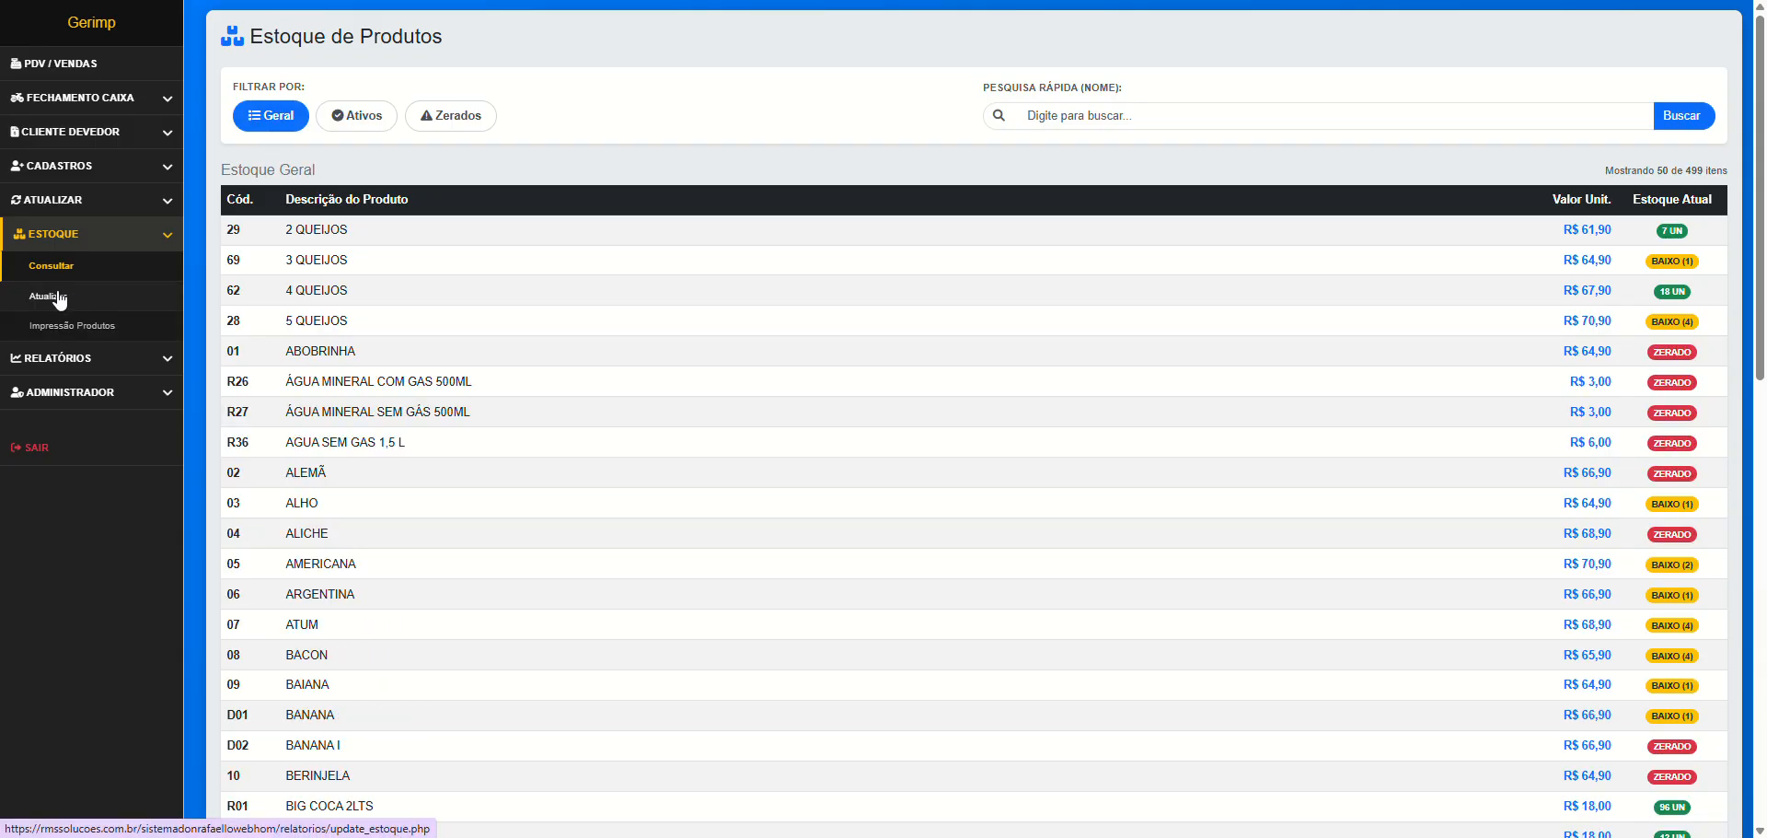
Preview the product stock print report filtered to Zerados as a PDF, look through its pages and close it without saving
click(83, 325)
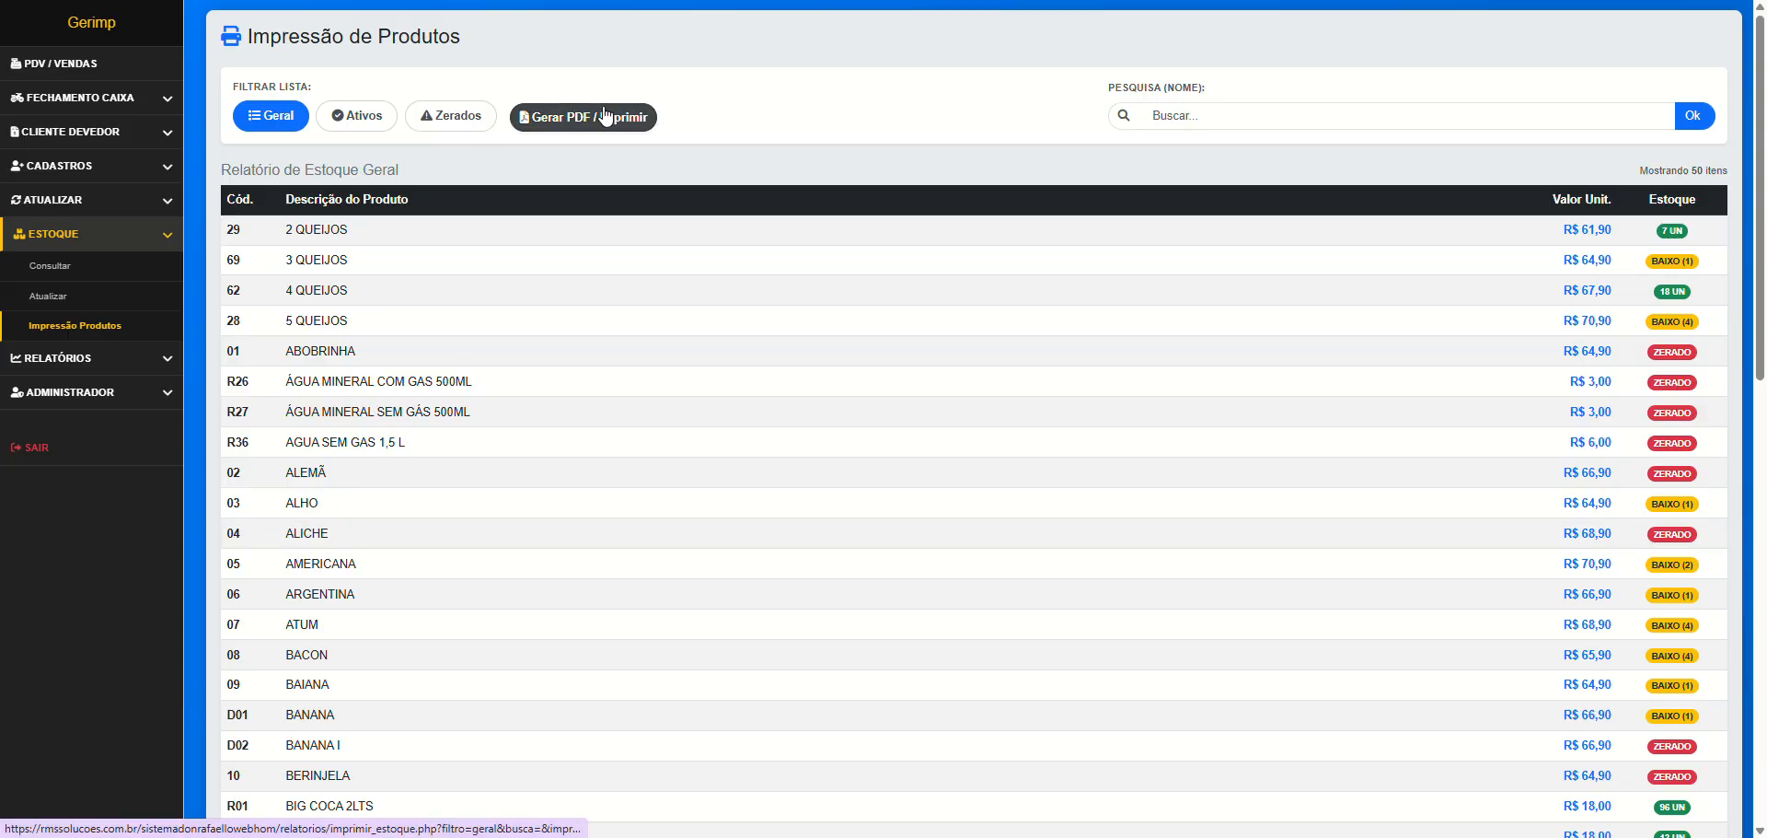
click(442, 118)
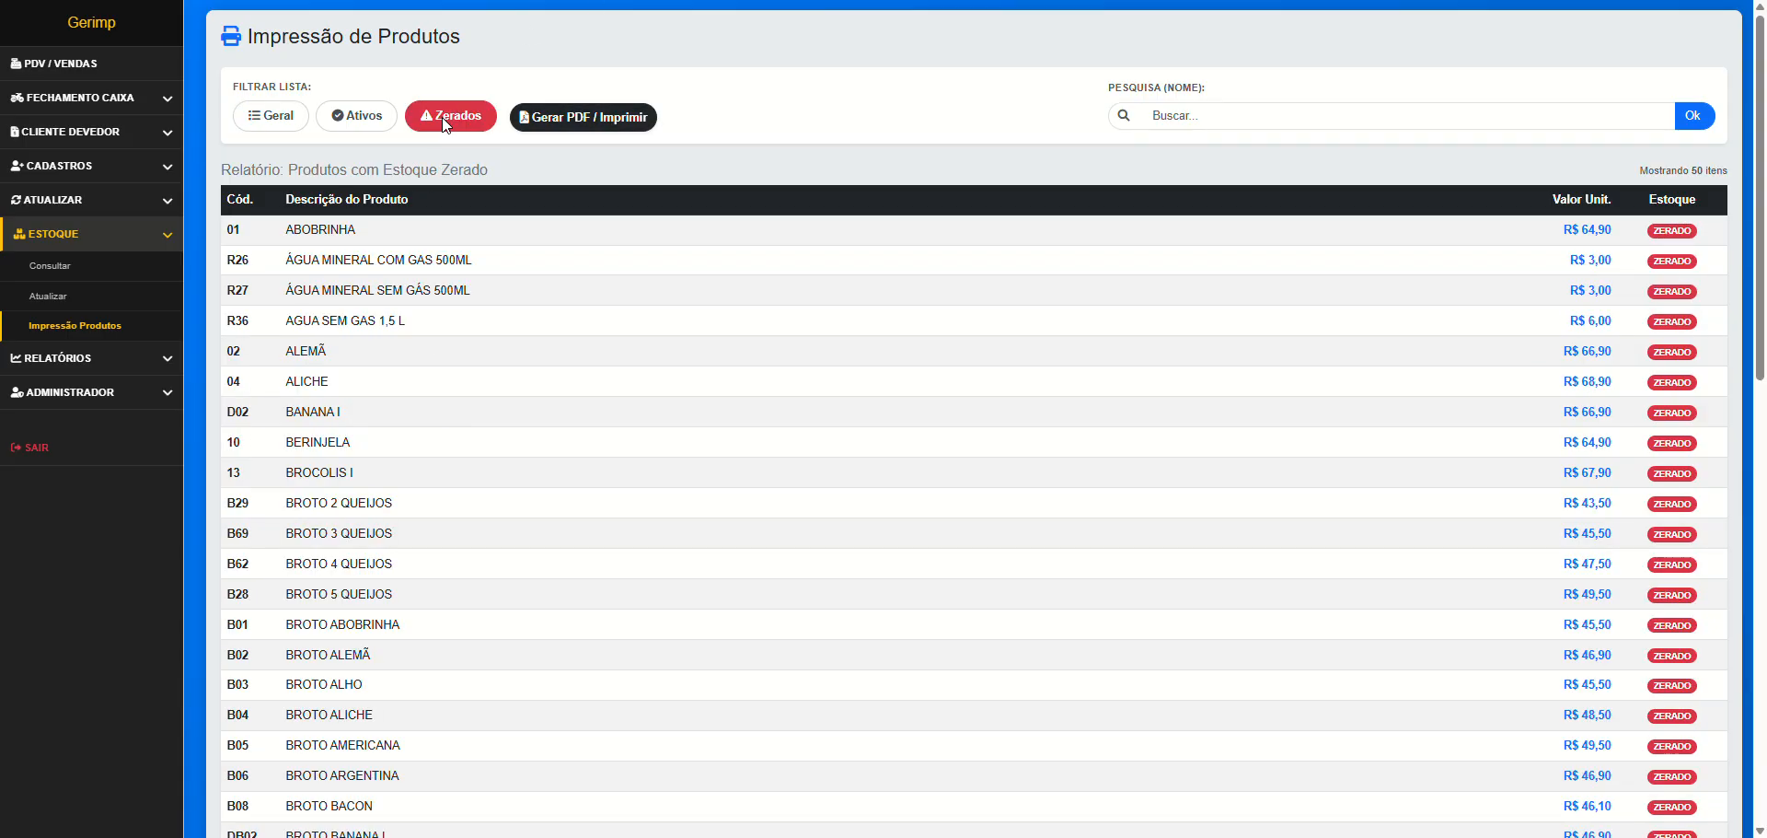
click(597, 119)
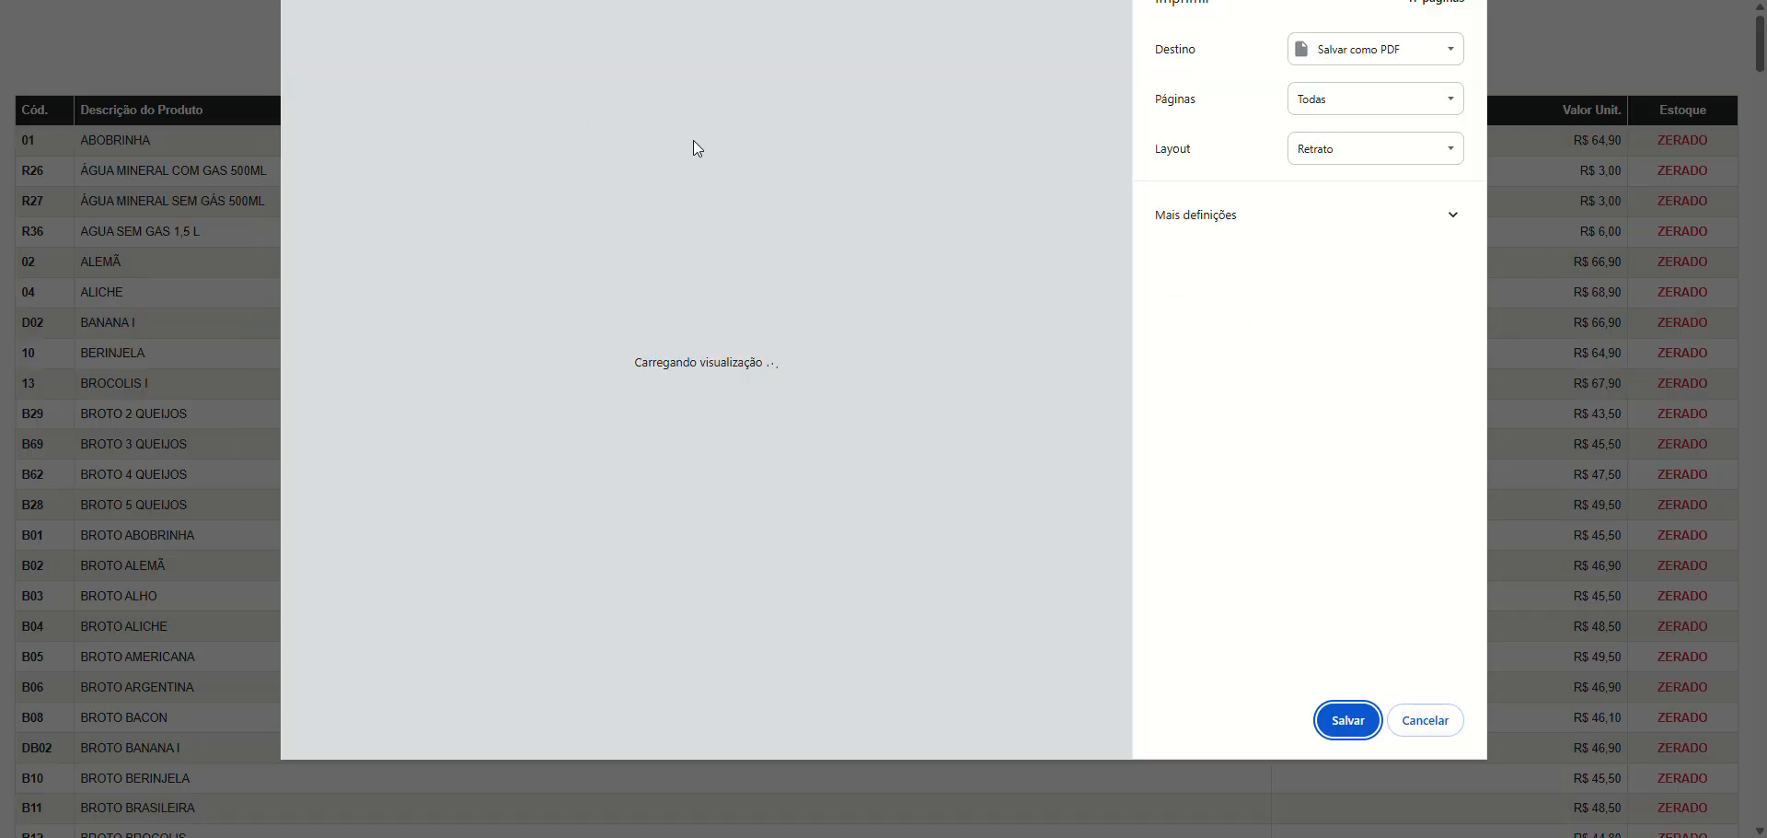
scroll(571, 571, down, 6)
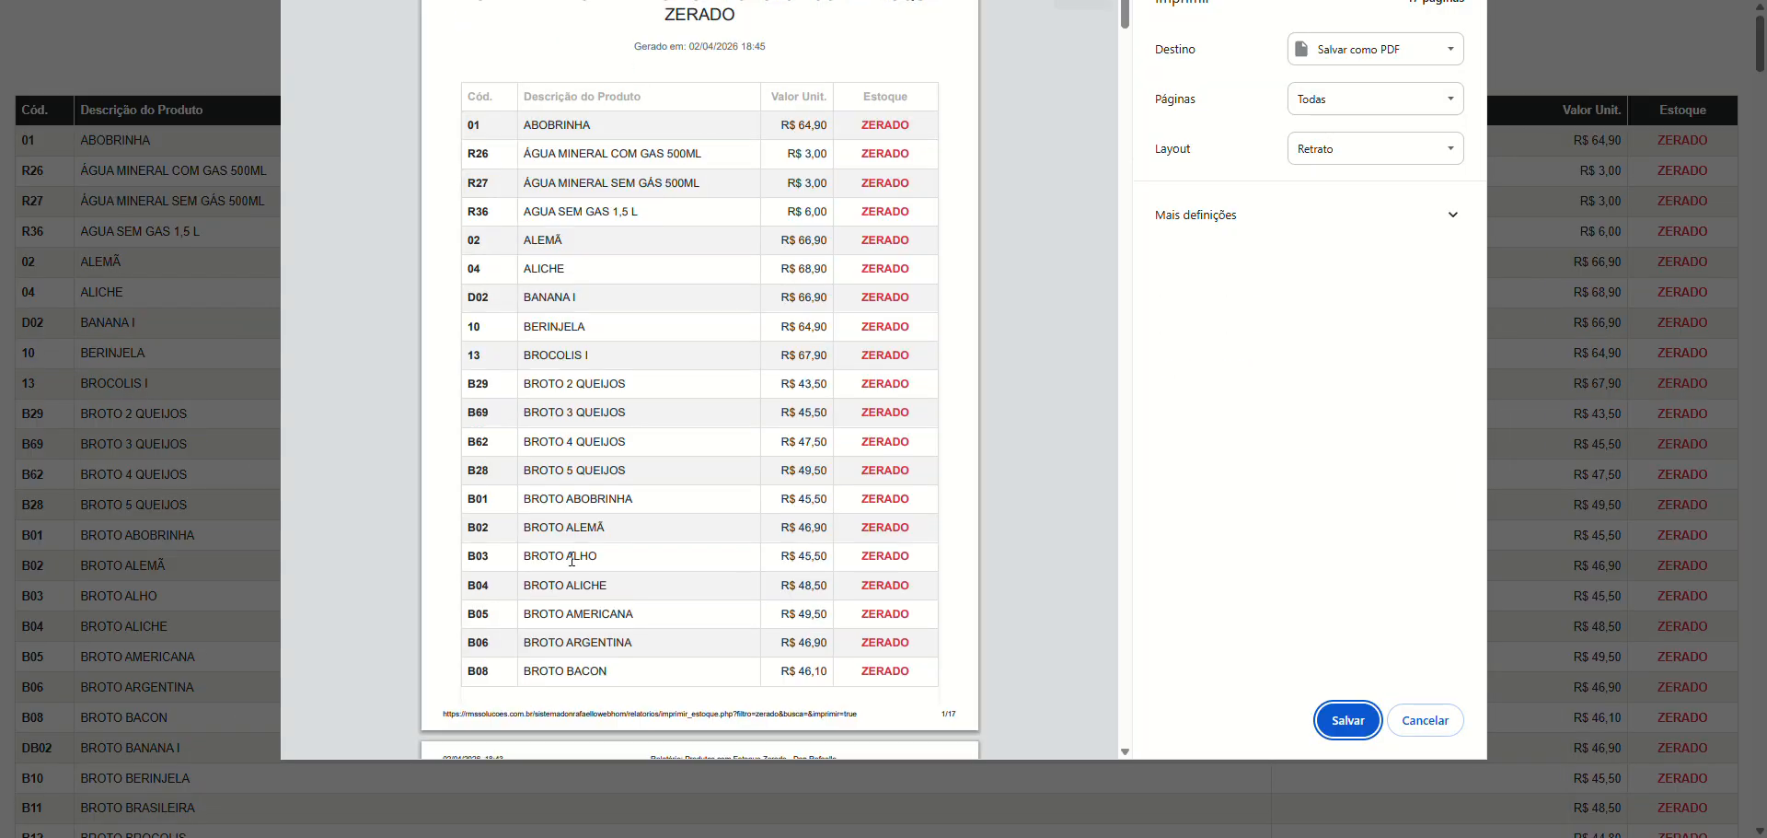
scroll(572, 571, down, 10)
scroll(572, 571, up, 15)
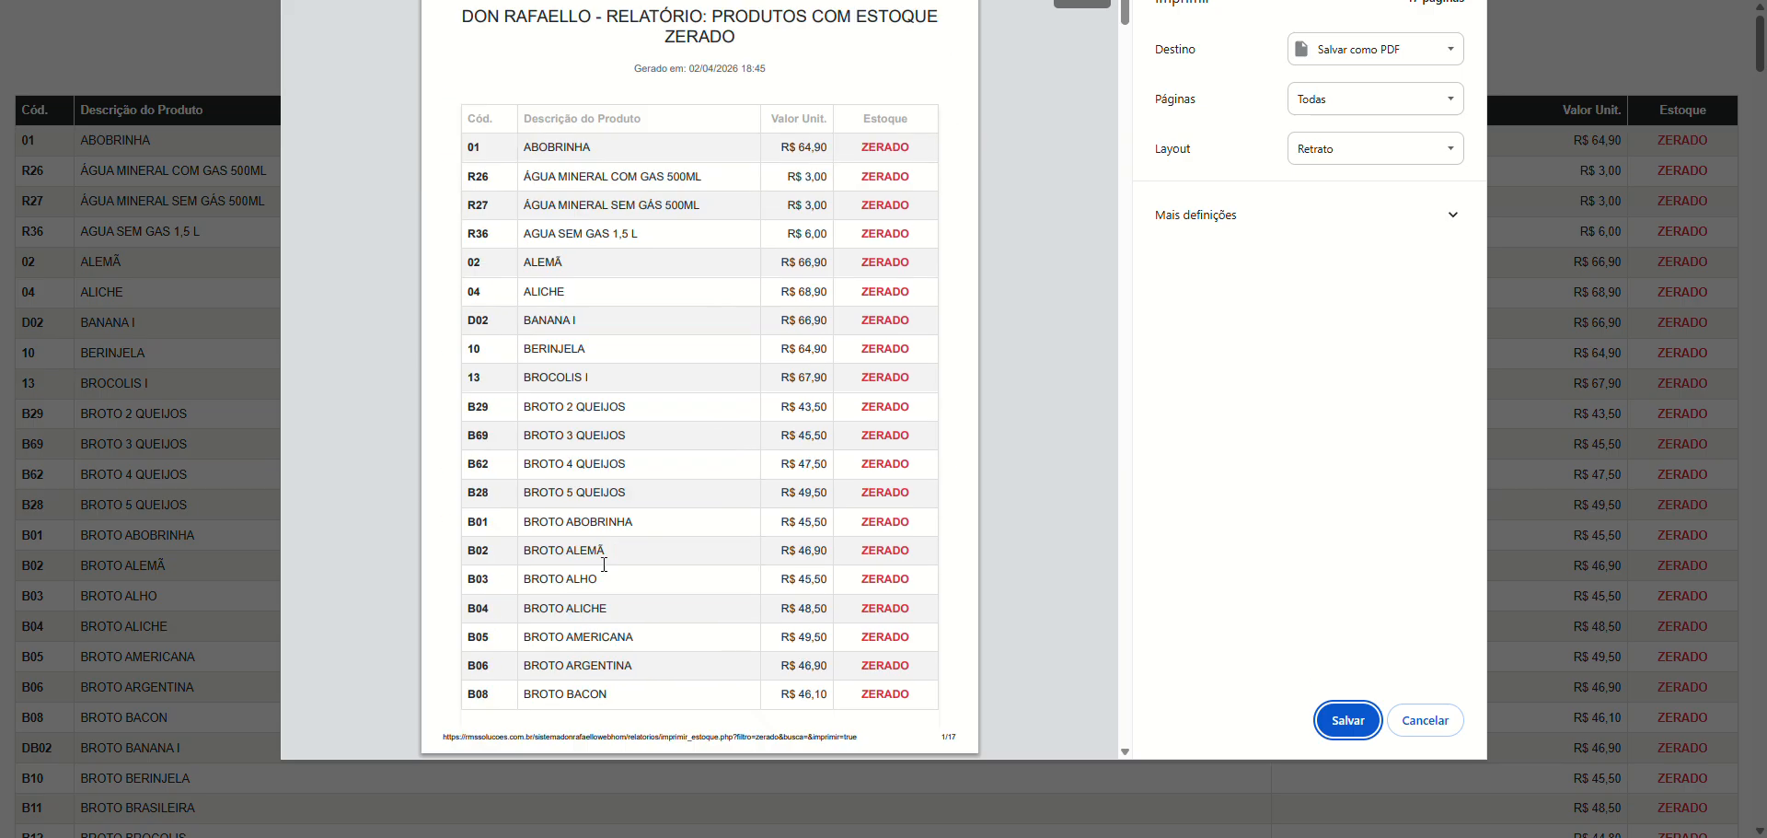
click(1424, 723)
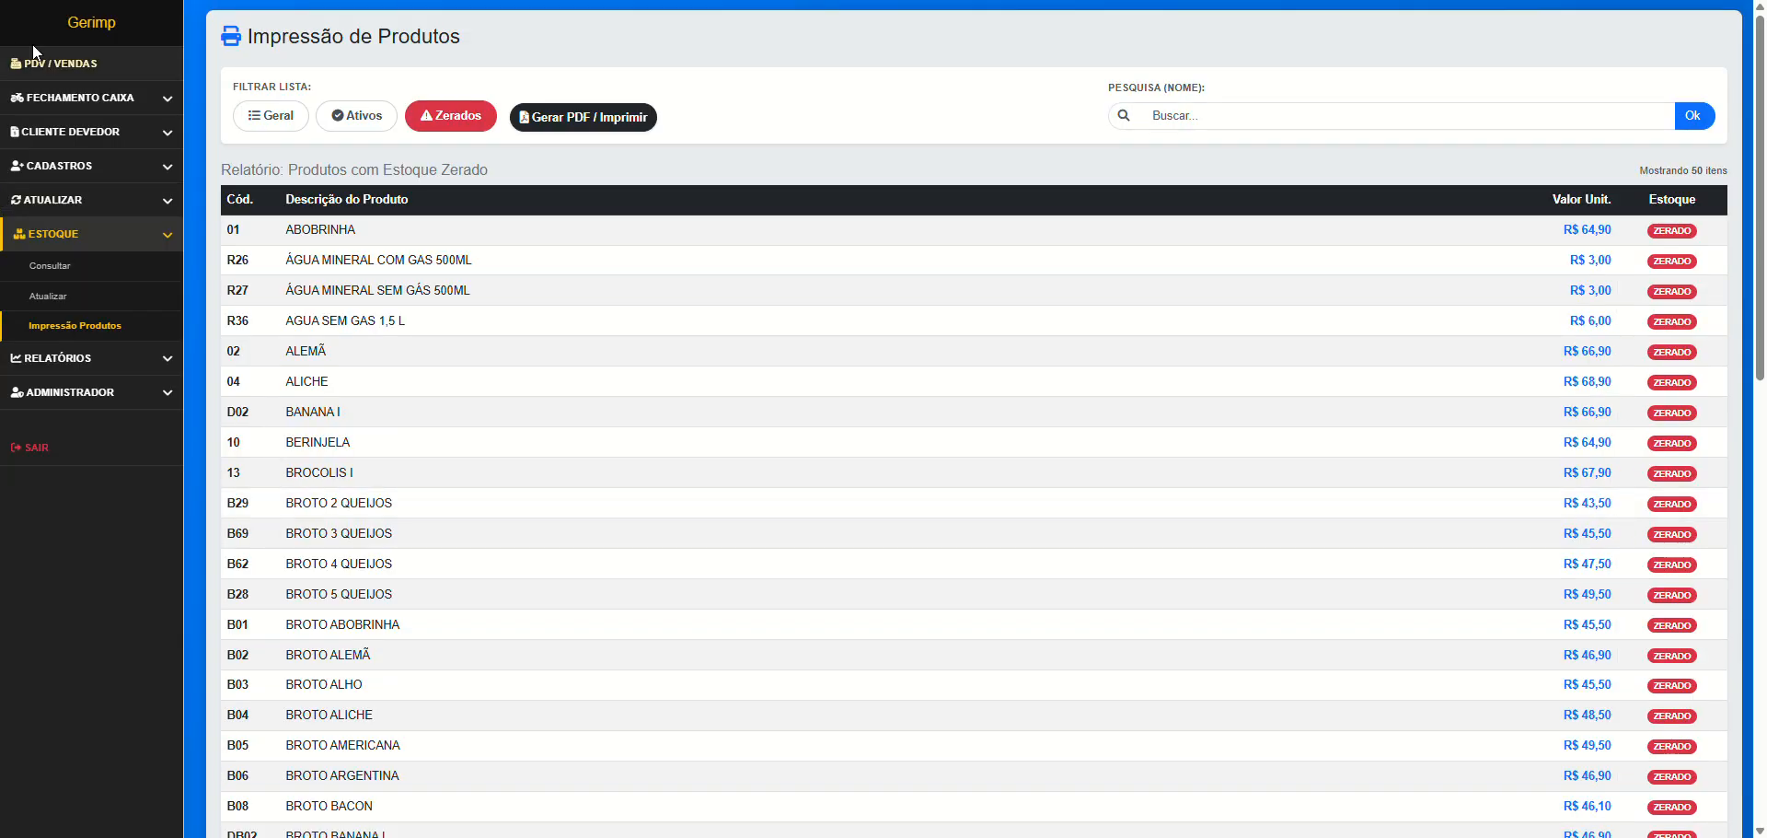
Return to the PDV / Vendas order entry screen
click(52, 64)
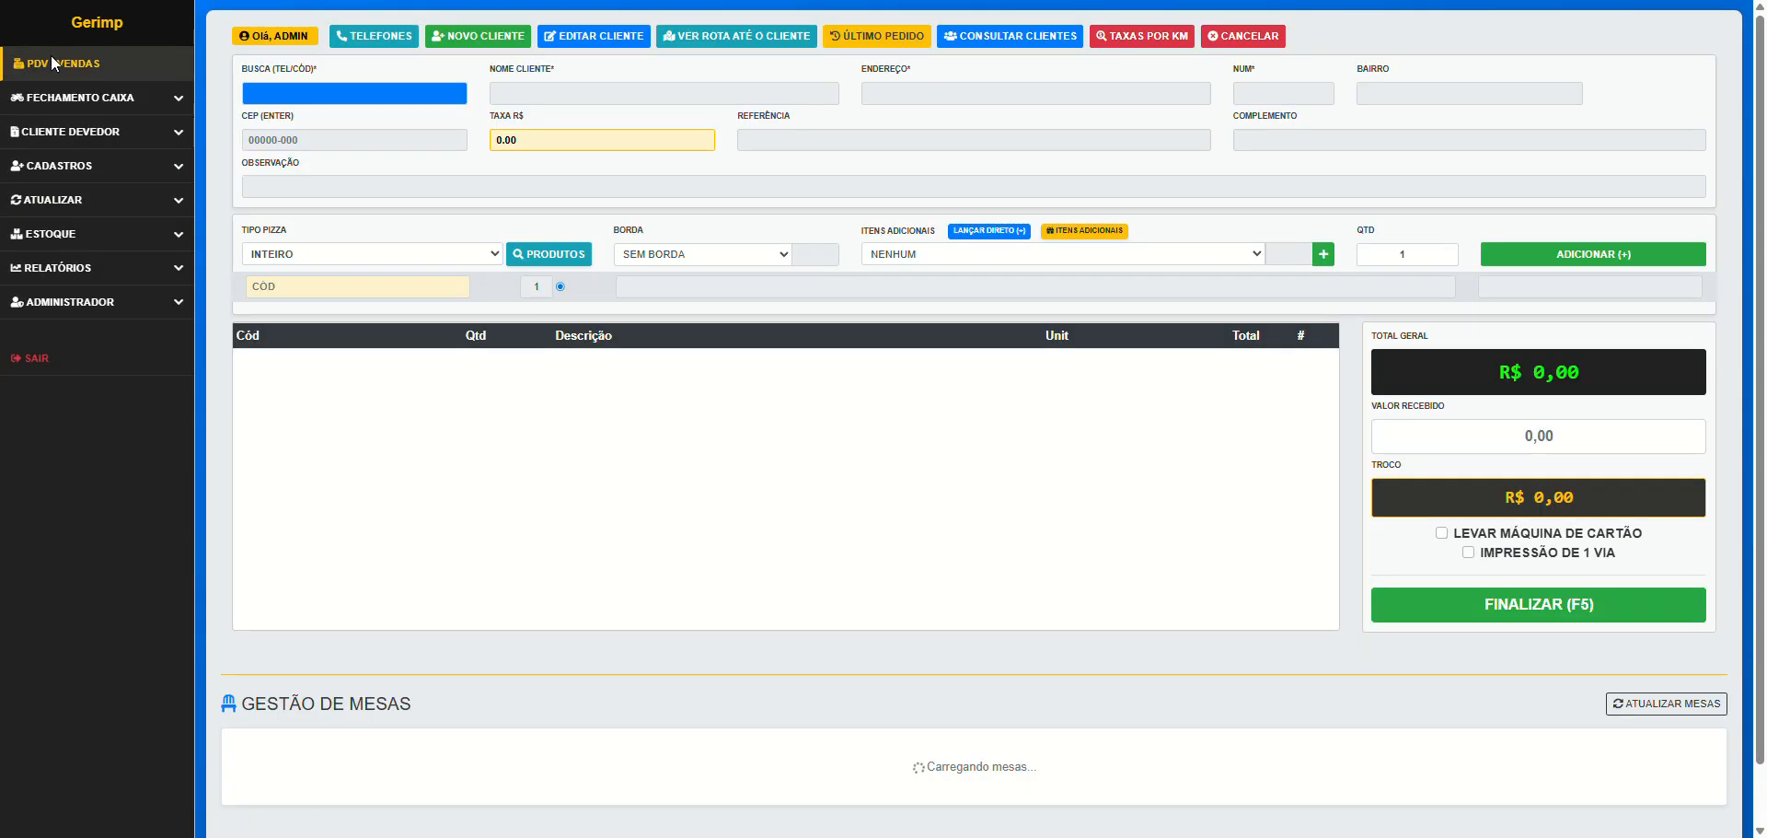